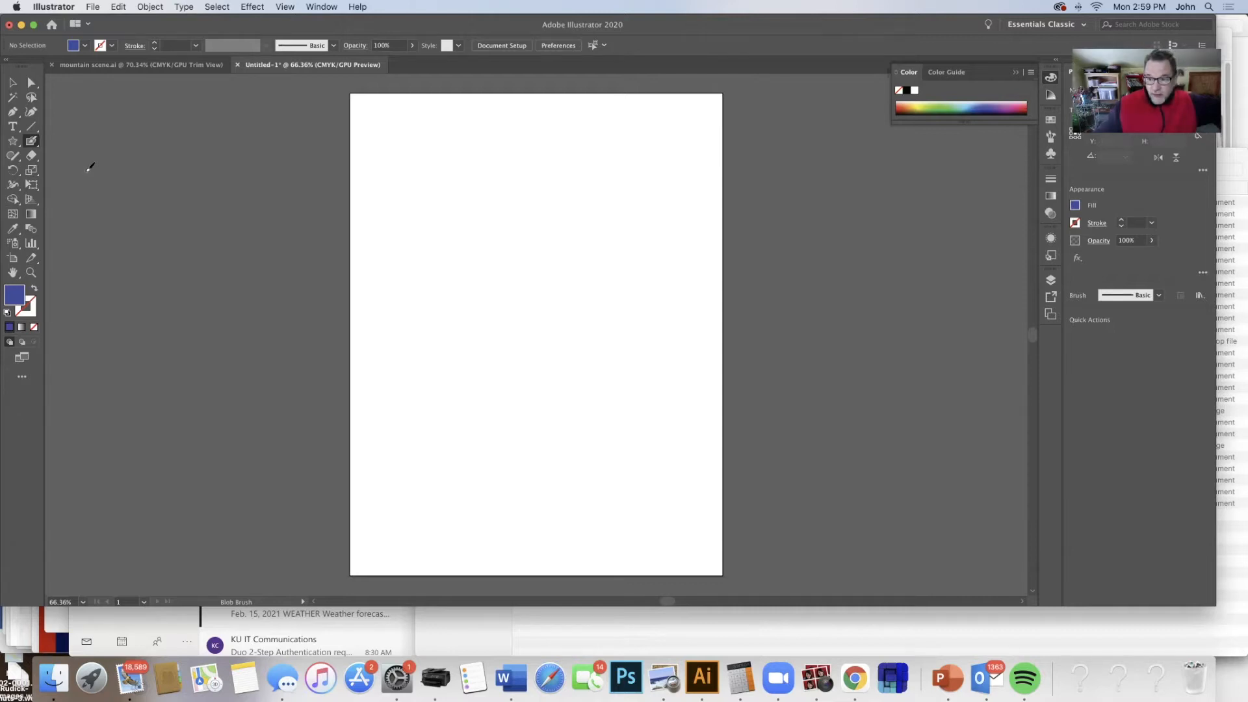
double_click(32, 141)
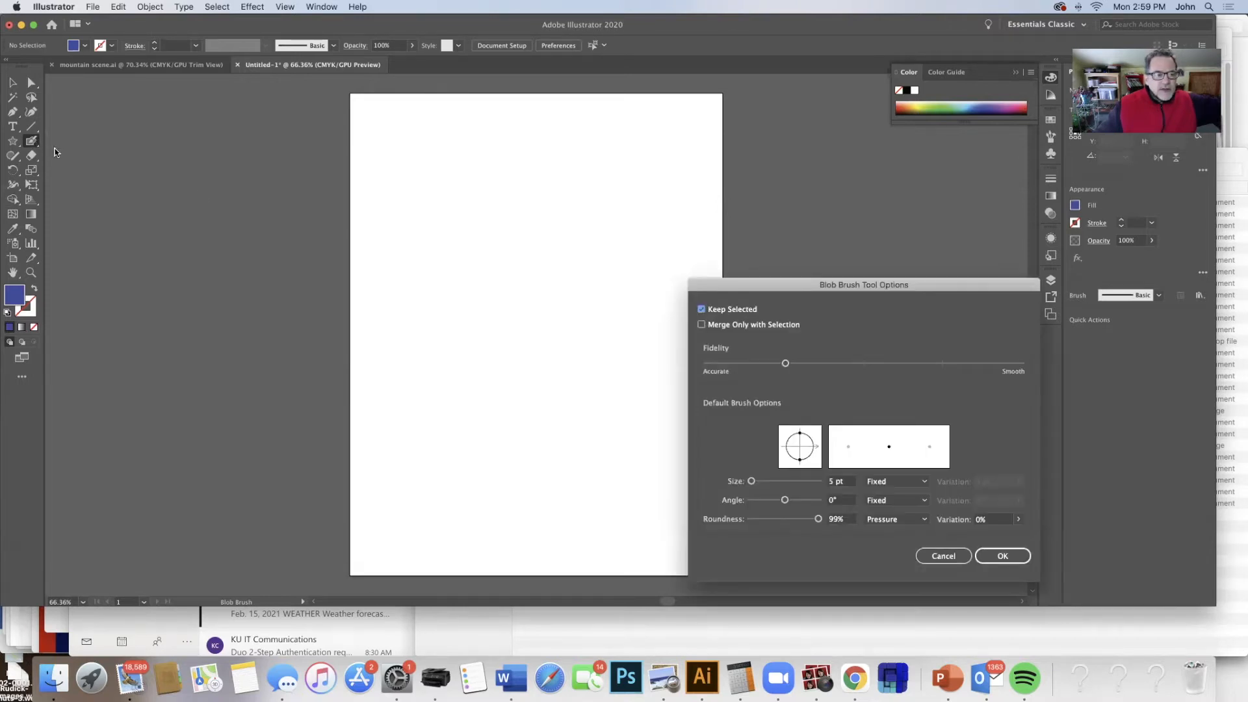
click(929, 555)
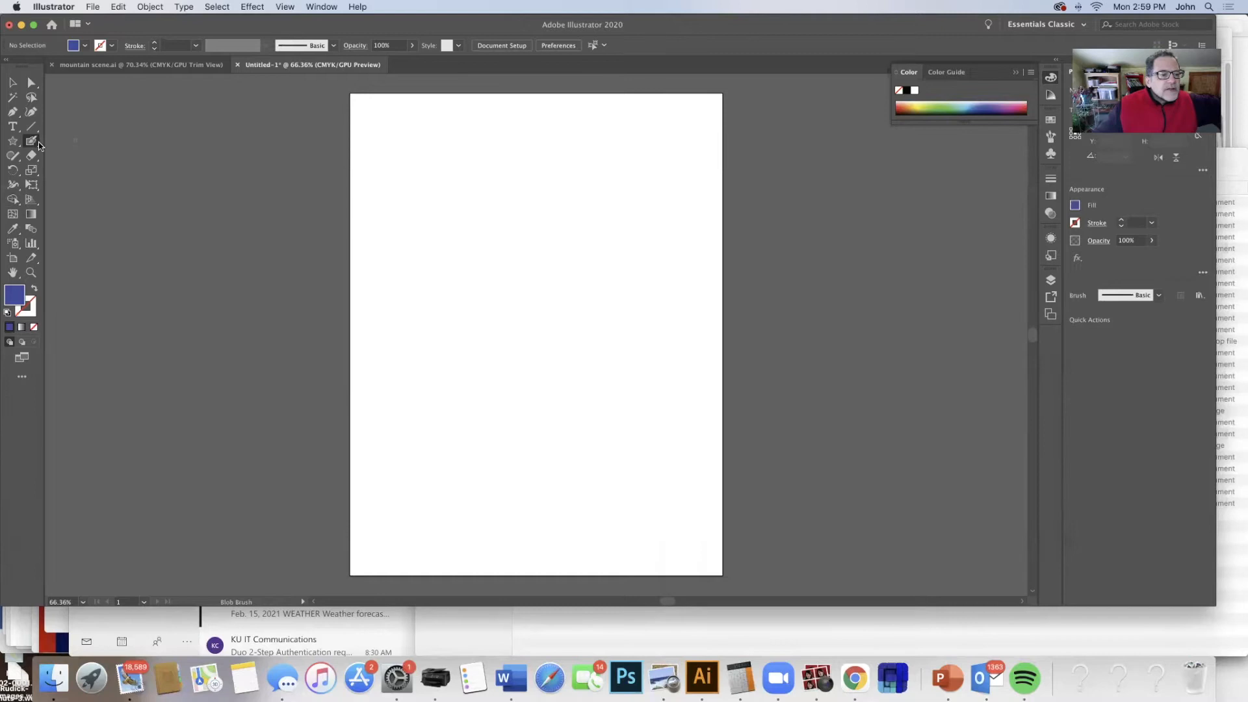
drag(37, 150, 61, 142)
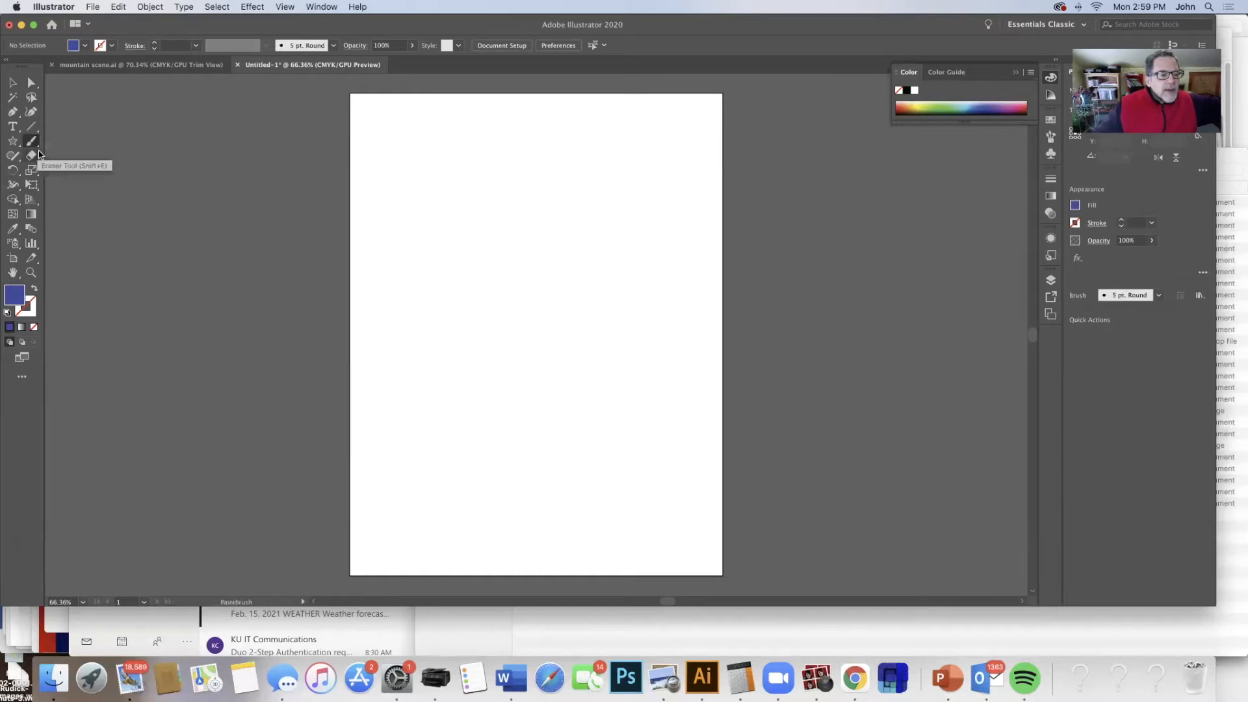
Paint a thin wavy Blob Brush stroke about 4.9 in wide and 3 in high in the upper part of the page
drag(37, 146, 63, 155)
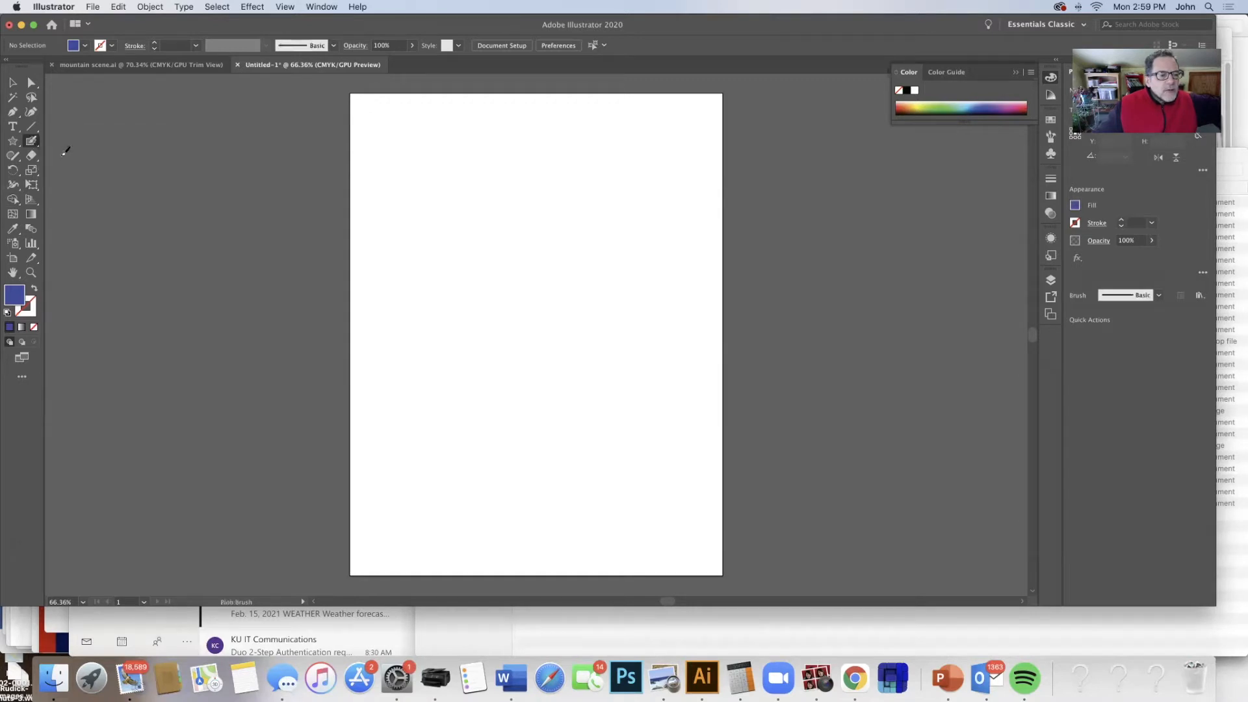
mouse_move(419, 149)
mouse_down()
mouse_move(450, 225)
mouse_move(478, 195)
mouse_move(551, 194)
mouse_move(528, 250)
mouse_move(590, 228)
mouse_move(614, 277)
mouse_up()
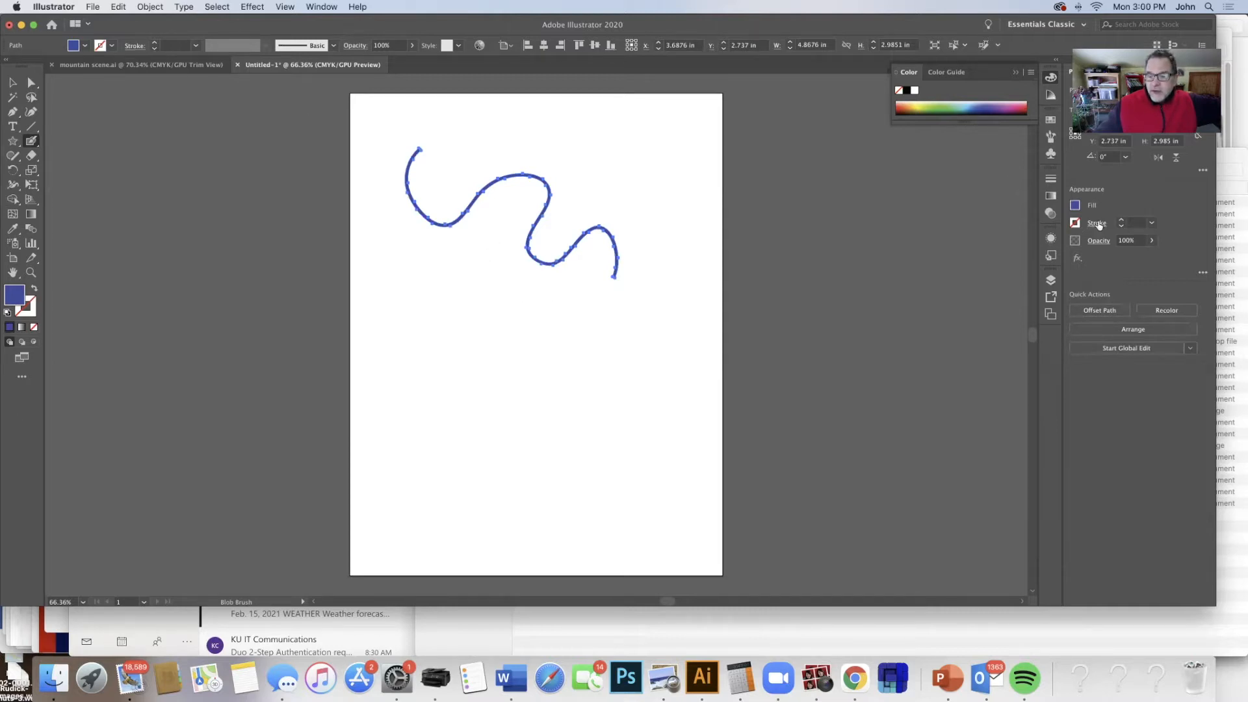
Set the Blob Brush size to 48 pt and paint a thick wavy band and a filled blob mid-page
double_click(36, 144)
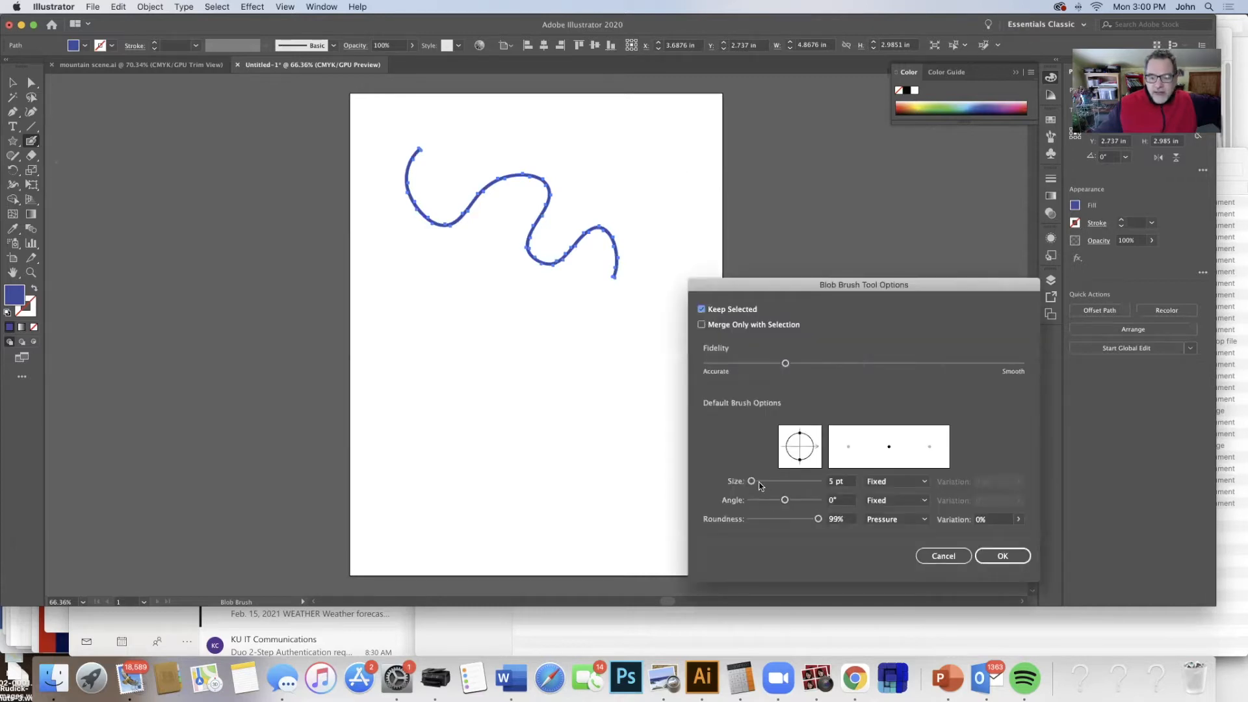
drag(752, 484, 766, 481)
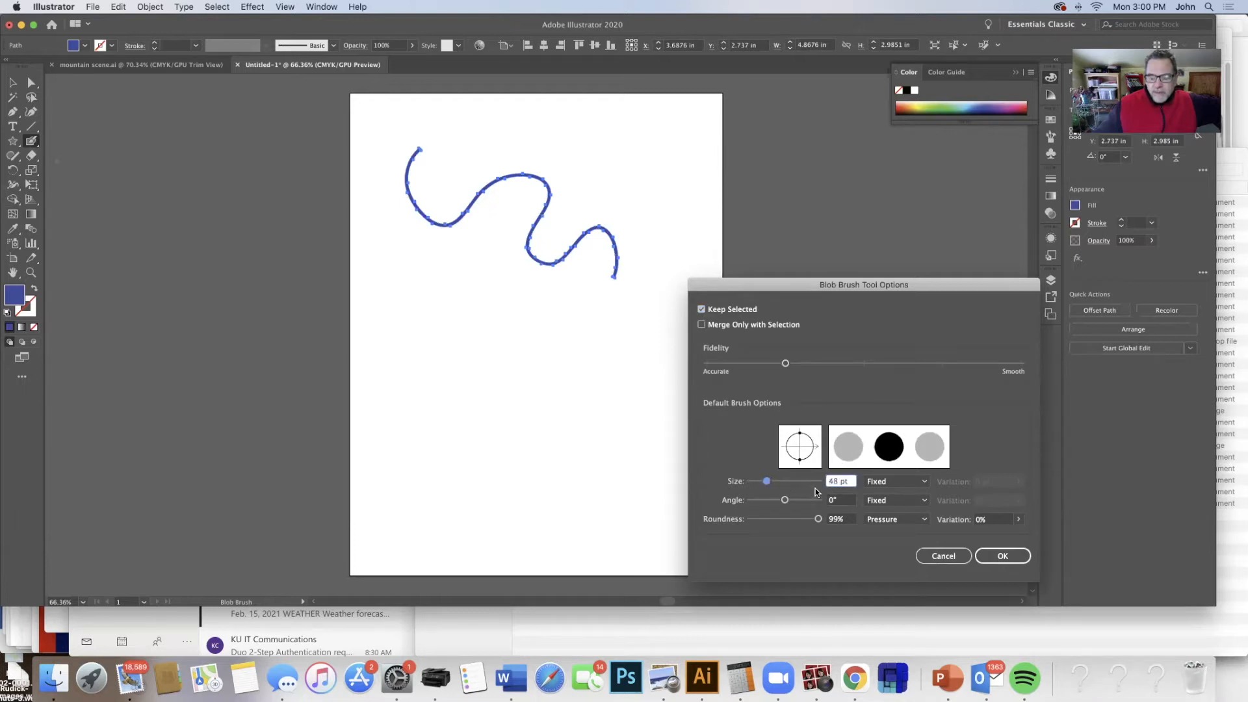
click(976, 557)
mouse_move(459, 299)
mouse_down()
mouse_move(475, 315)
mouse_move(588, 329)
mouse_move(627, 351)
mouse_up()
mouse_move(457, 365)
mouse_down()
mouse_move(479, 411)
mouse_move(488, 381)
mouse_move(476, 388)
mouse_move(514, 404)
mouse_up()
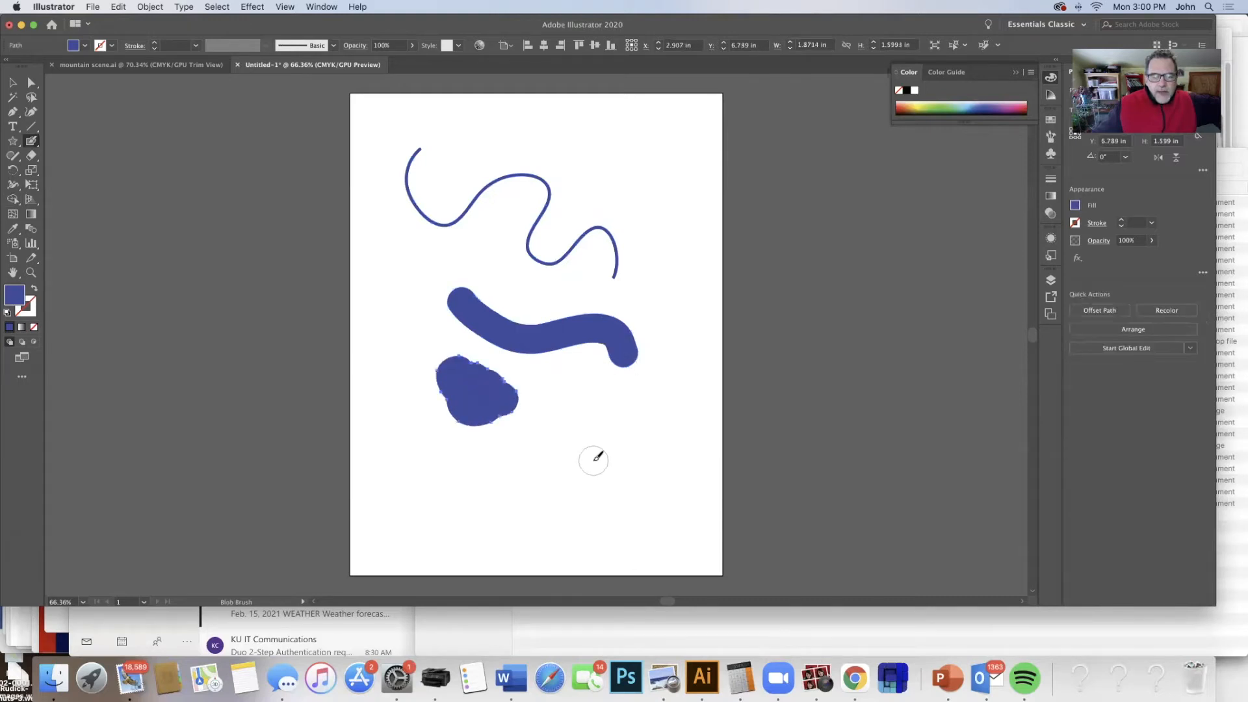
Set the Blob Brush to 9 pt with fidelity fully Accurate and paint curved and jagged strokes in the upper part of the page
double_click(29, 142)
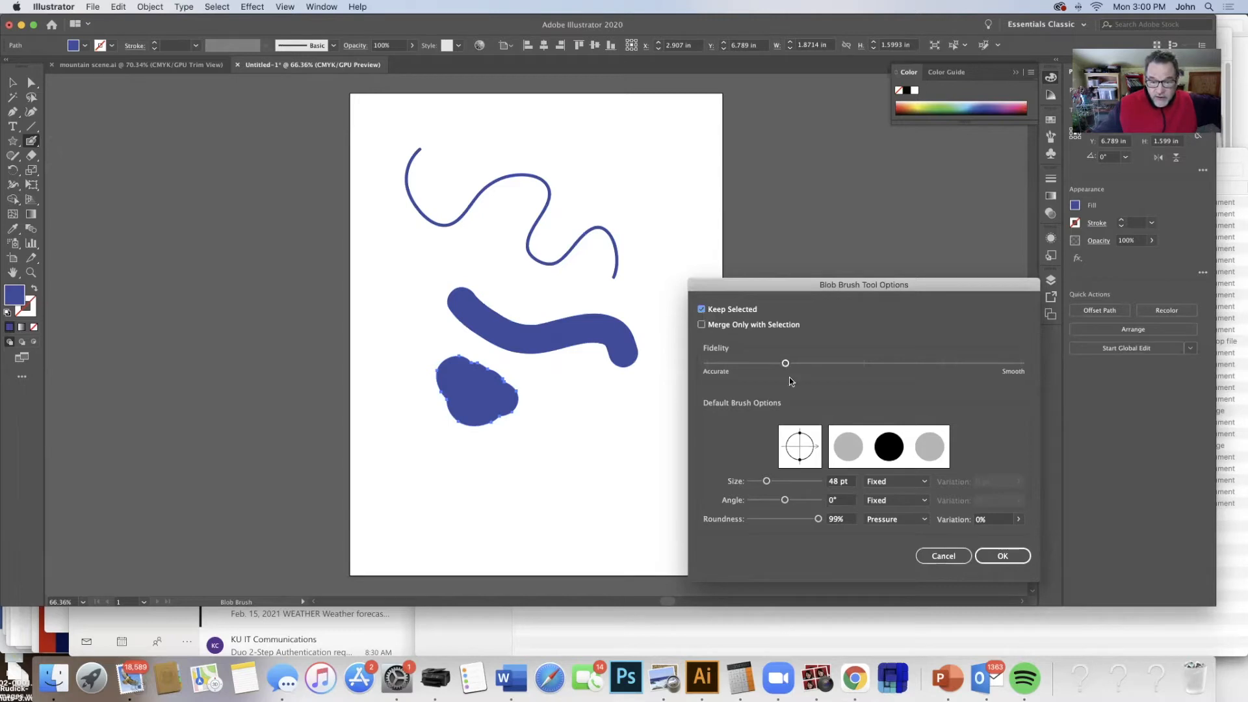
drag(761, 482, 752, 481)
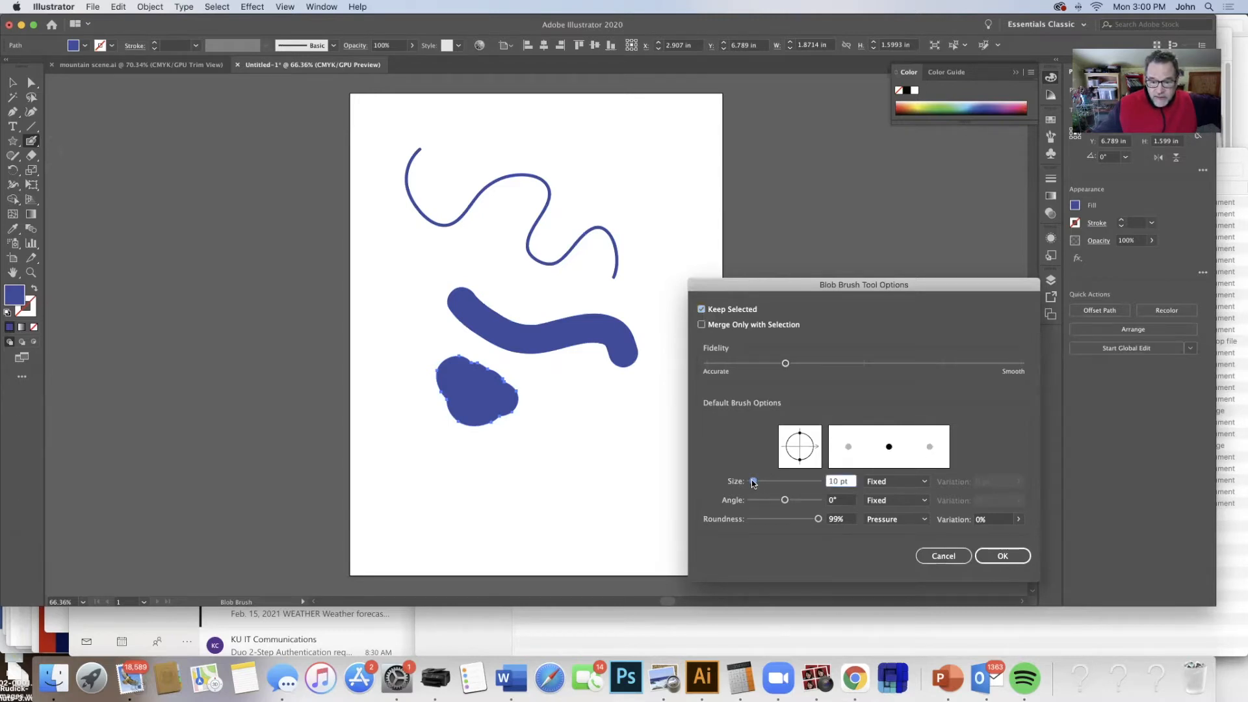
drag(785, 363, 706, 363)
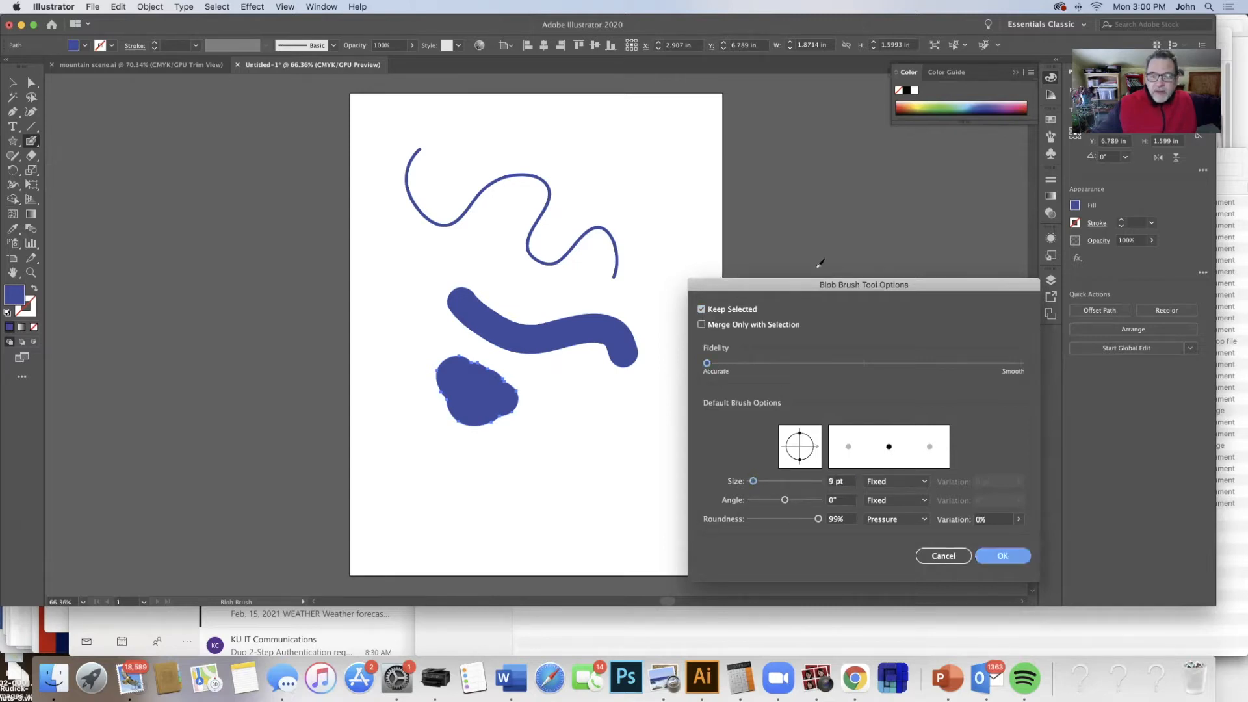
click(1003, 556)
mouse_move(602, 144)
mouse_down()
mouse_move(650, 167)
mouse_move(634, 188)
mouse_move(661, 206)
mouse_move(644, 216)
mouse_move(650, 241)
mouse_move(570, 166)
mouse_up()
mouse_move(557, 151)
mouse_down()
mouse_move(488, 153)
mouse_move(463, 168)
mouse_up()
mouse_move(588, 121)
mouse_down()
mouse_move(680, 148)
mouse_move(690, 194)
mouse_move(675, 208)
mouse_move(695, 249)
mouse_move(671, 254)
mouse_move(672, 237)
mouse_move(612, 297)
mouse_up()
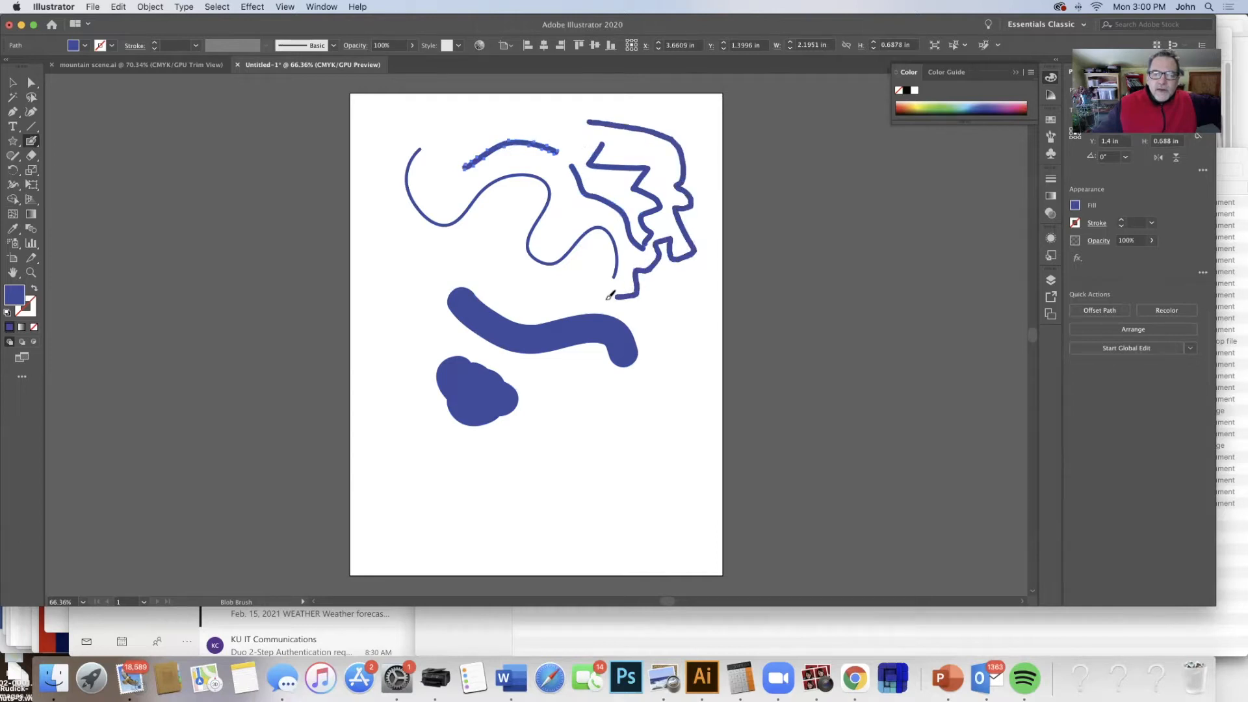
Set the Blob Brush fidelity to fully Smooth and paint wavy freehand strokes in the lower half of the page
double_click(31, 140)
drag(707, 364, 1053, 366)
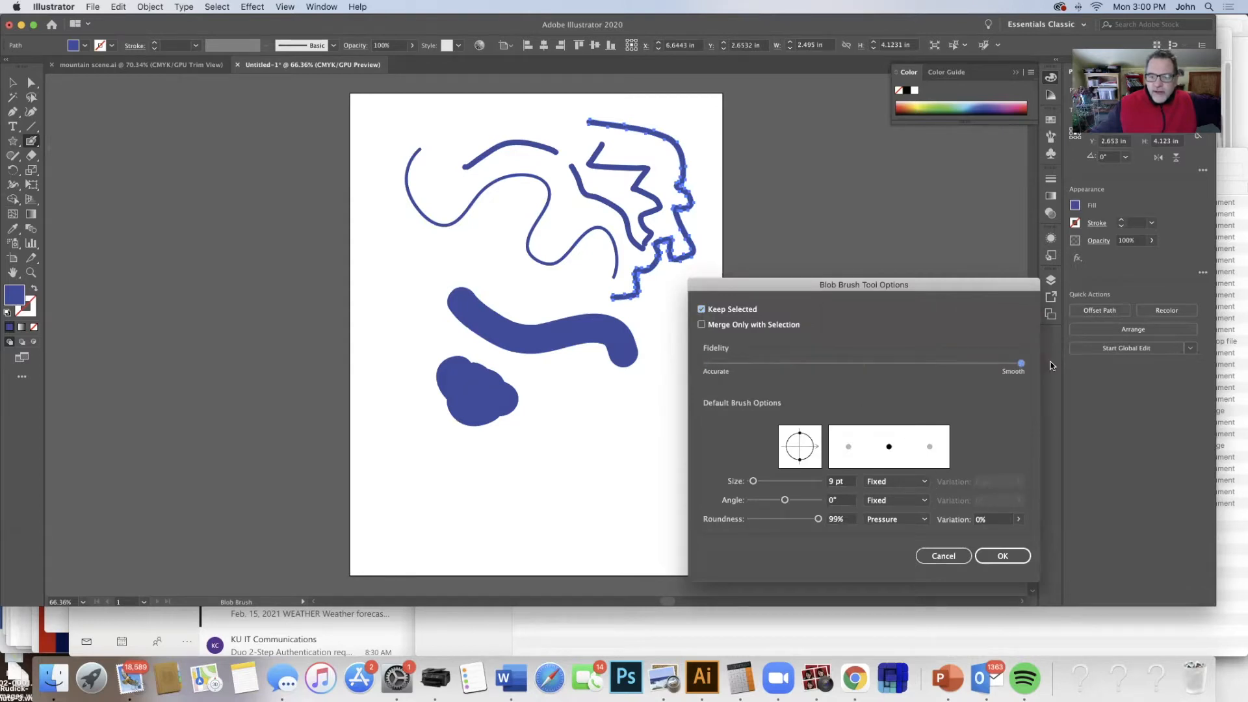
click(1013, 557)
mouse_move(562, 391)
mouse_down()
mouse_move(625, 416)
mouse_move(638, 392)
mouse_move(650, 442)
mouse_move(692, 444)
mouse_up()
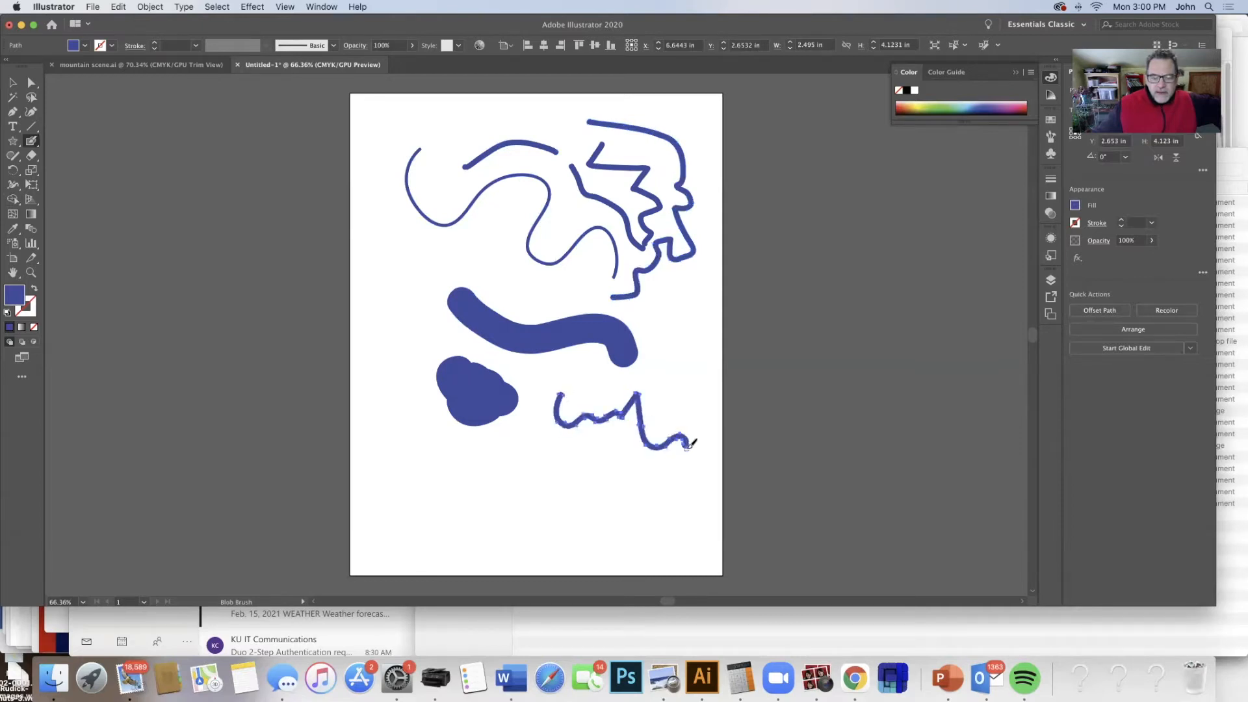
mouse_move(412, 410)
mouse_down()
mouse_move(464, 449)
mouse_move(496, 437)
mouse_move(530, 487)
mouse_move(495, 502)
mouse_move(464, 489)
mouse_move(436, 517)
mouse_move(433, 478)
mouse_move(406, 465)
mouse_move(394, 353)
mouse_up()
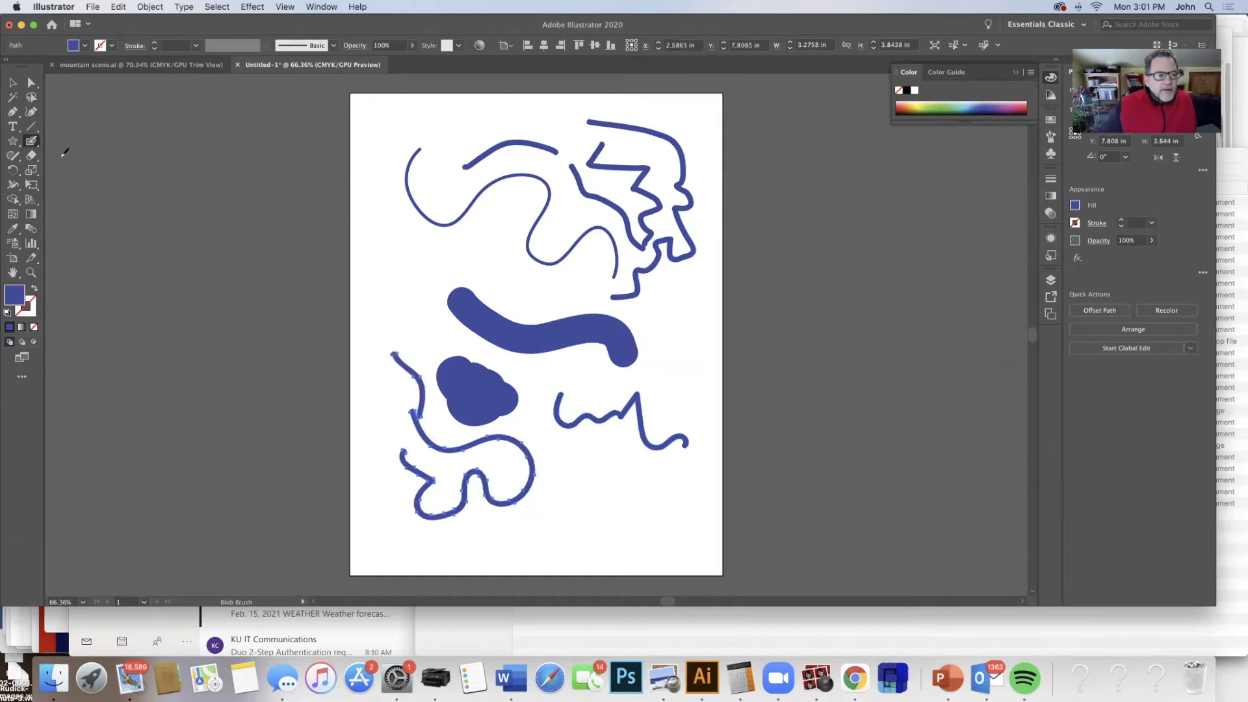
Paint a straight stroke joining the blue blob and a short curved stroke joining the thick band
double_click(30, 140)
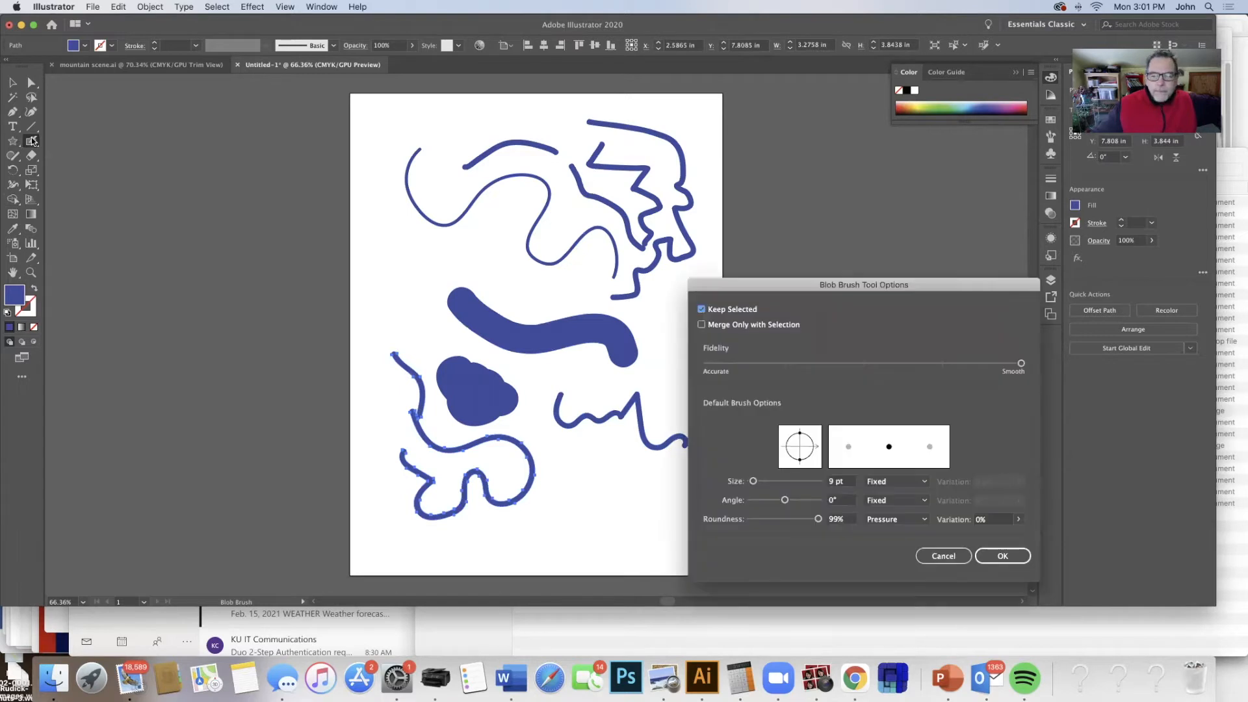
click(1004, 556)
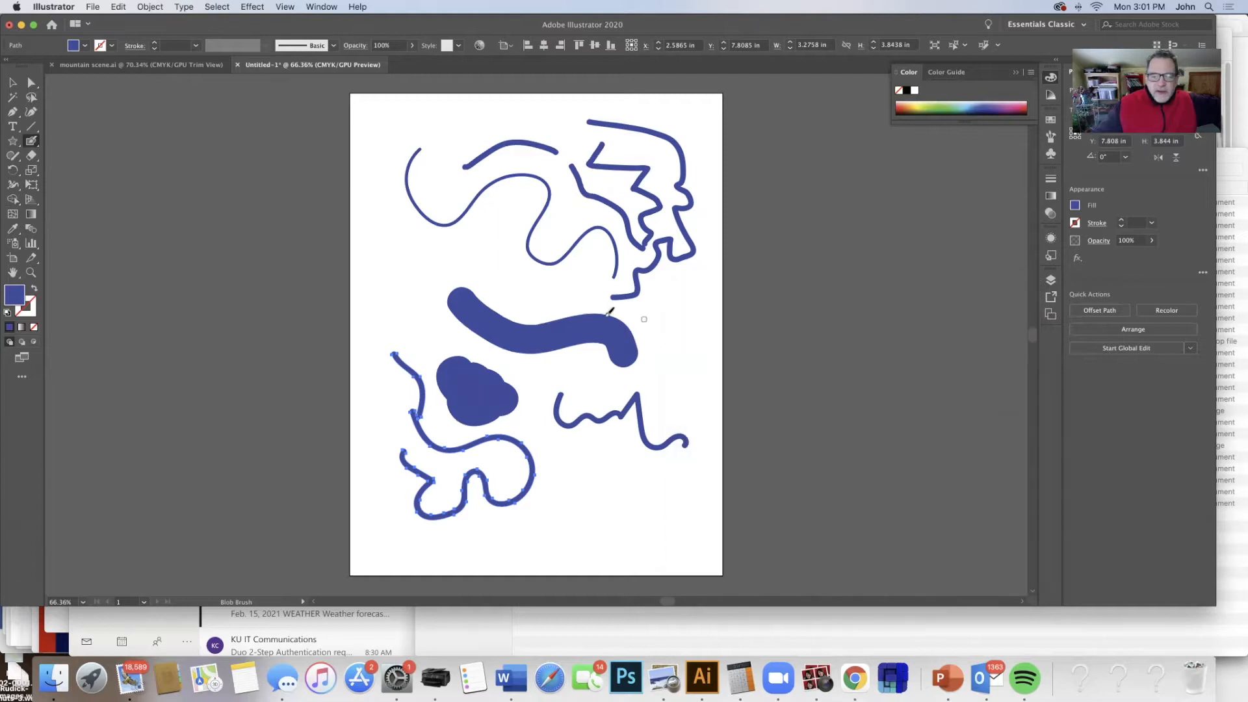
drag(459, 363, 381, 268)
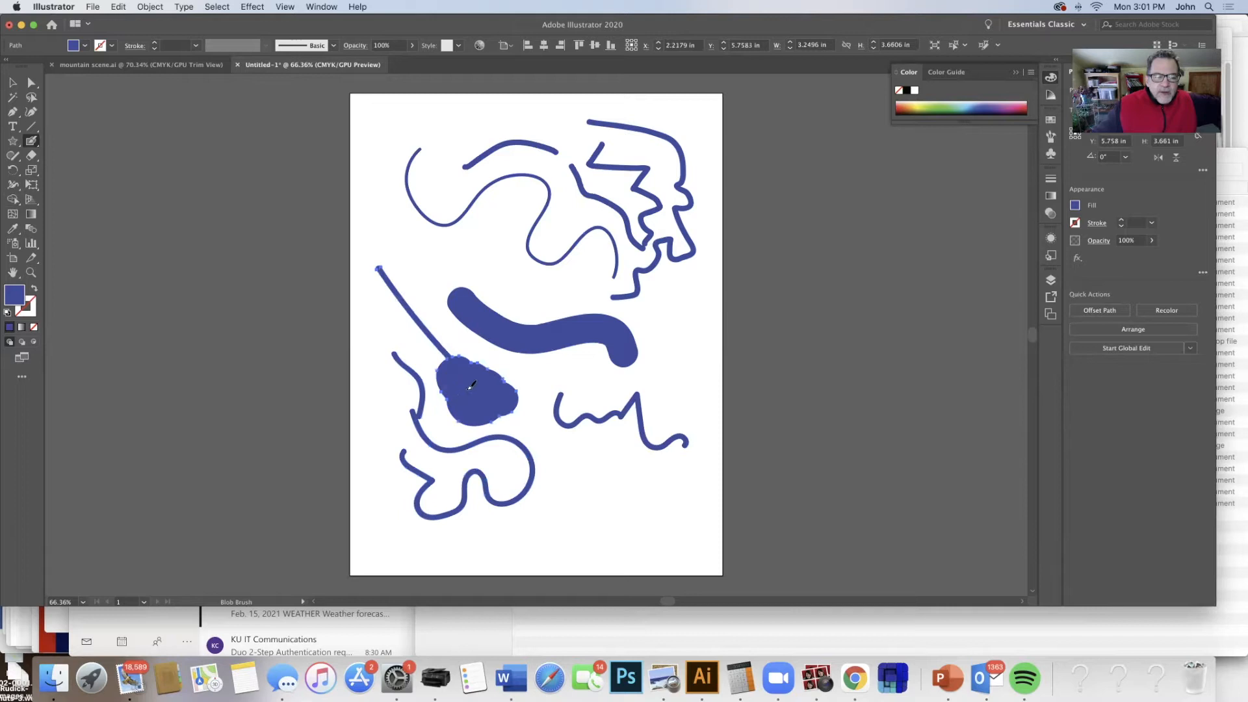
drag(486, 300, 491, 287)
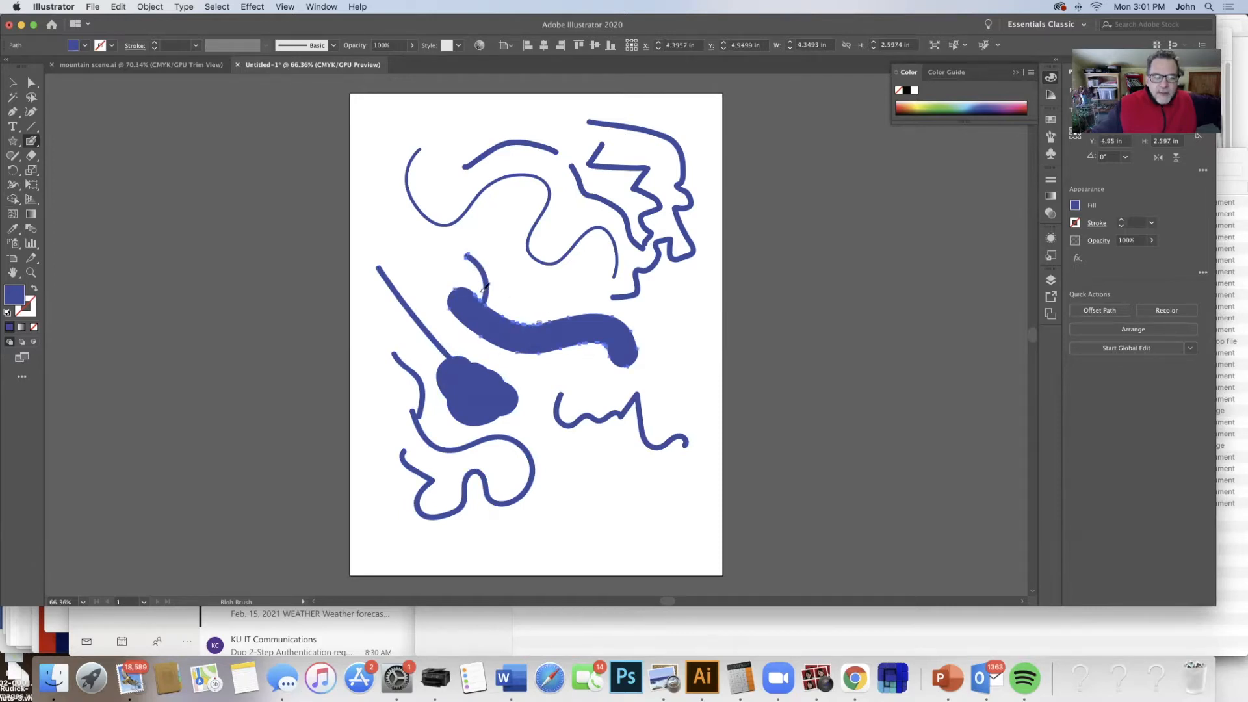
Change the fill colour of the selected thick band from the colour picker to green
double_click(16, 295)
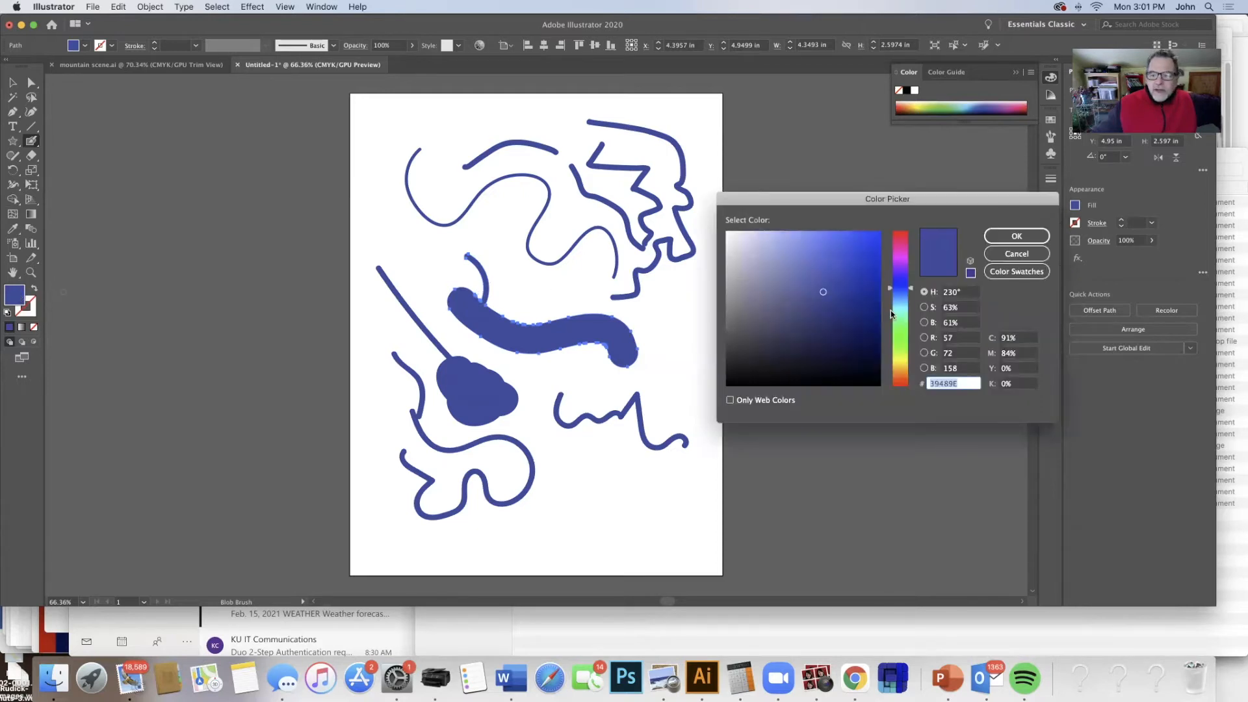
click(903, 328)
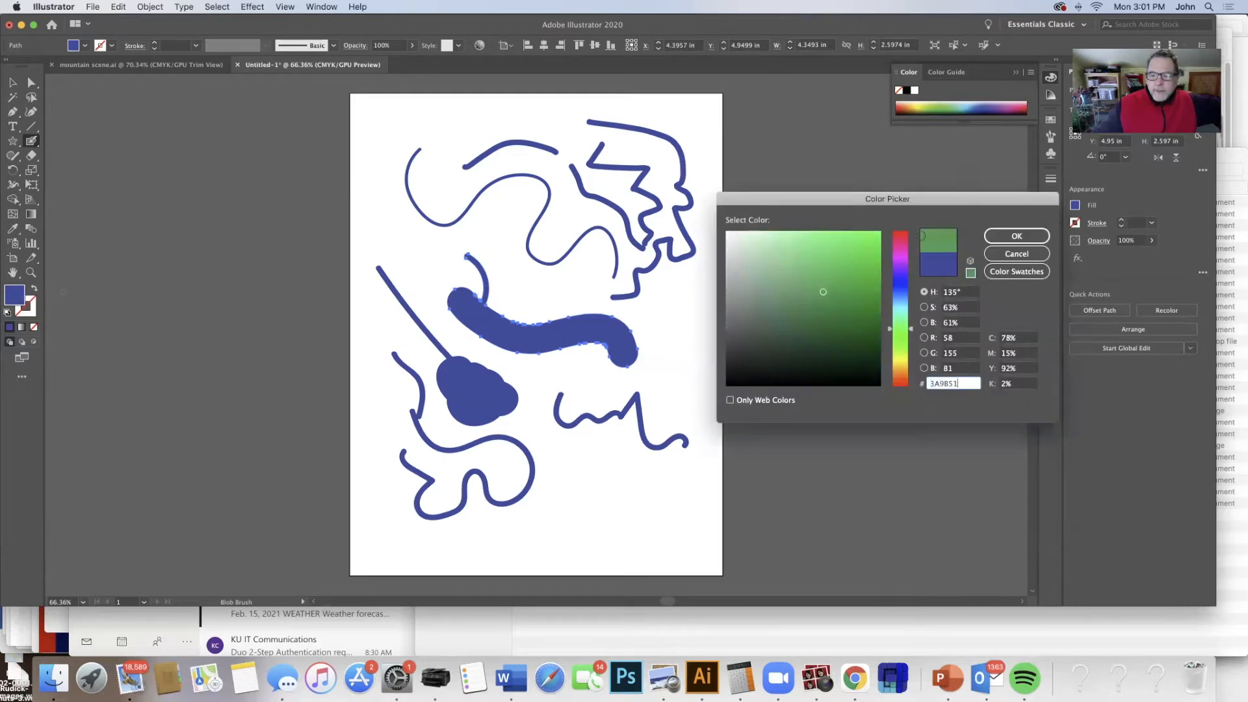
key(Return)
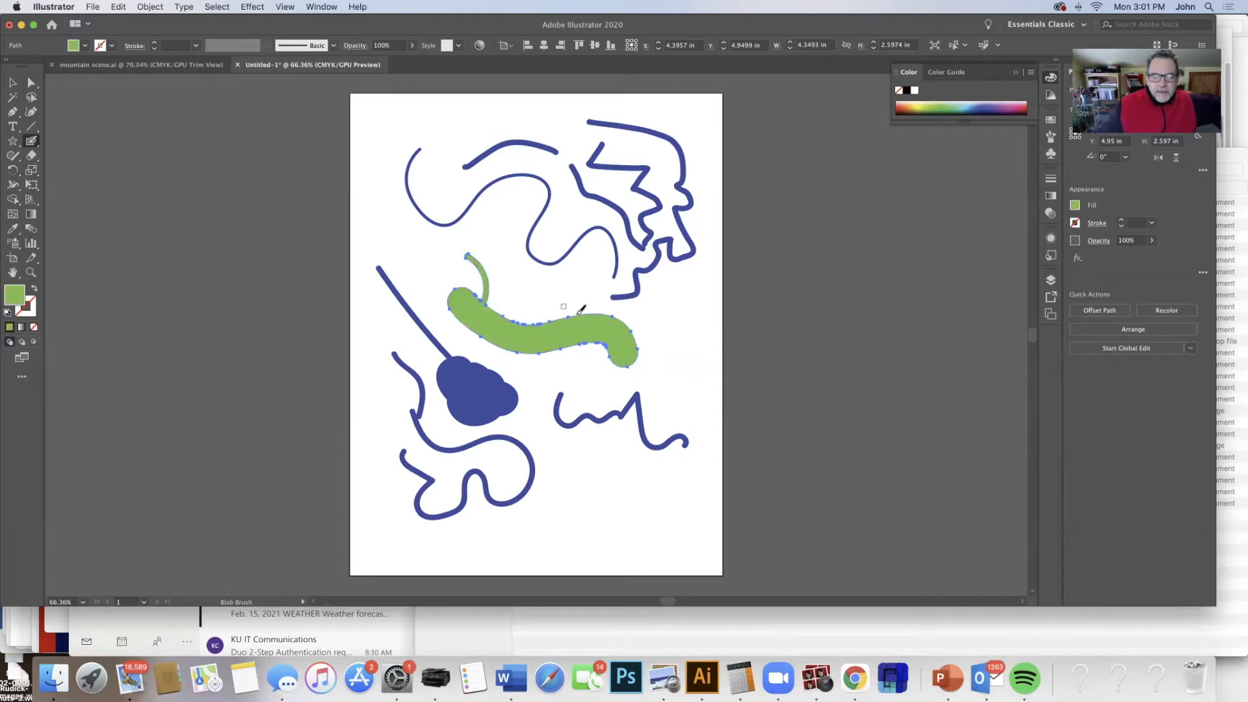
Paint a green stroke across the blue blob and several thin leg-like strokes across and around the green band
mouse_move(549, 384)
mouse_down()
mouse_move(504, 382)
mouse_move(463, 408)
mouse_up()
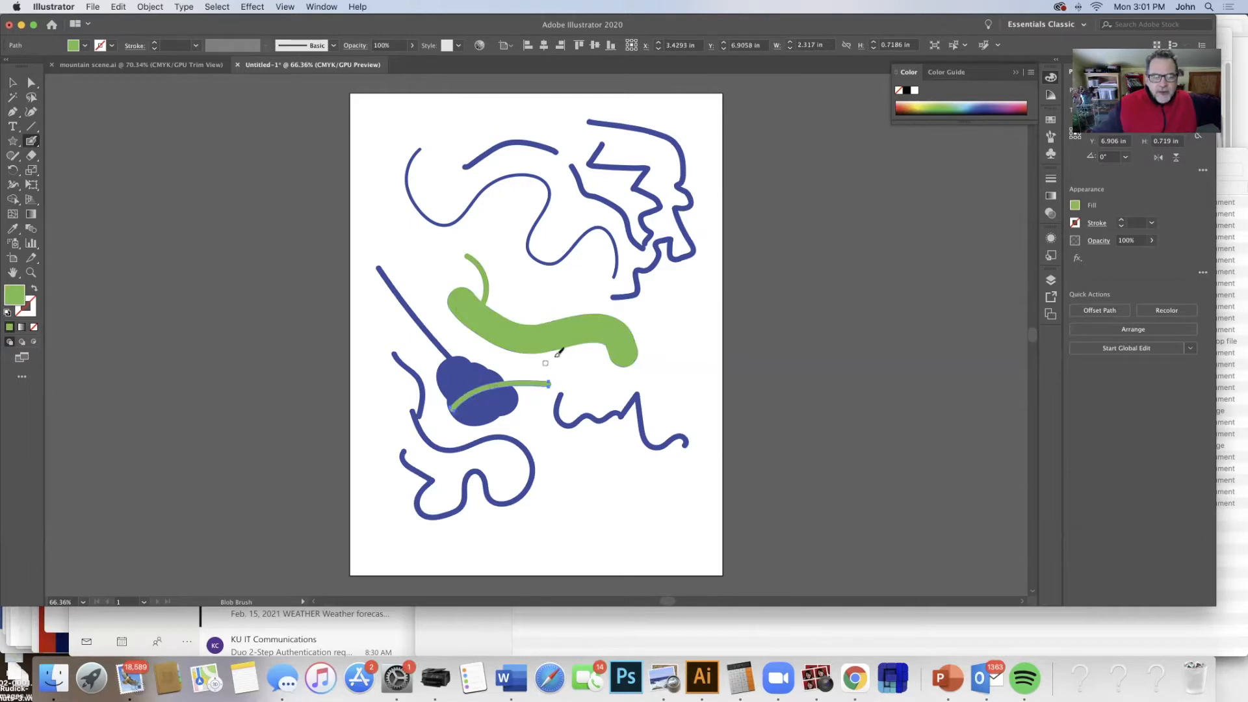
drag(522, 277, 572, 369)
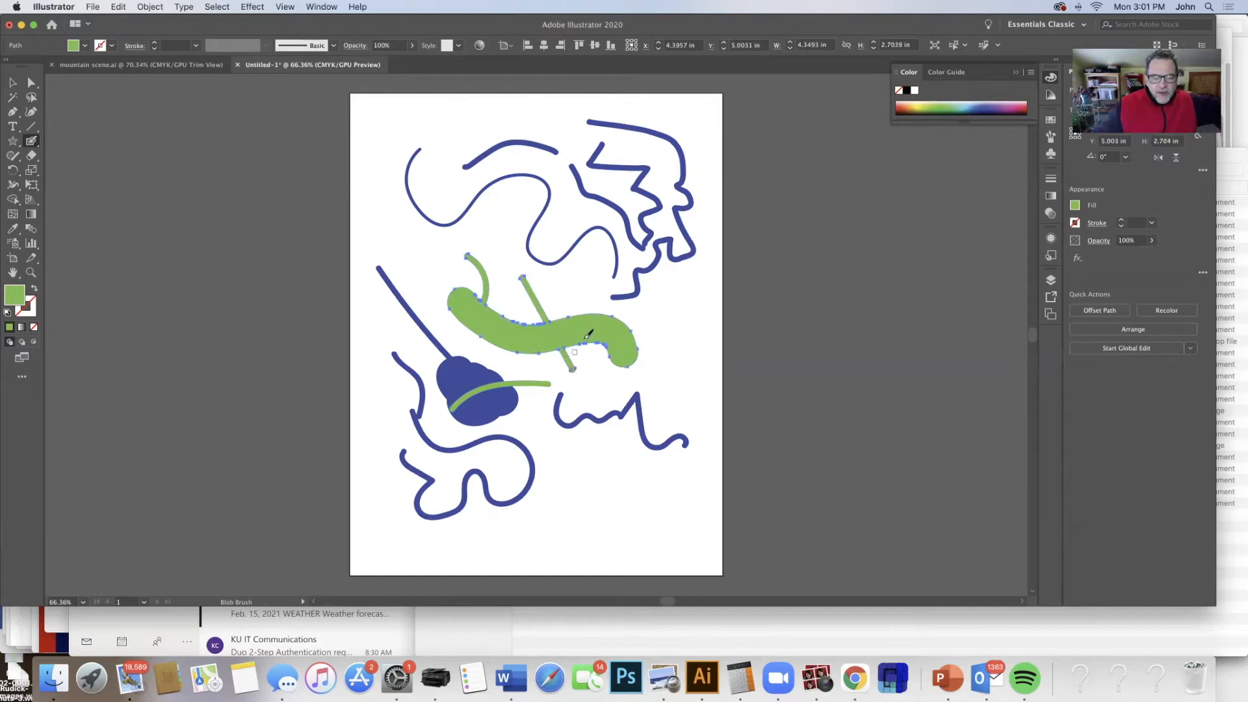
mouse_move(676, 326)
mouse_down()
mouse_move(620, 362)
mouse_move(604, 345)
mouse_up()
mouse_move(575, 277)
mouse_down()
mouse_move(588, 315)
mouse_move(517, 356)
mouse_up()
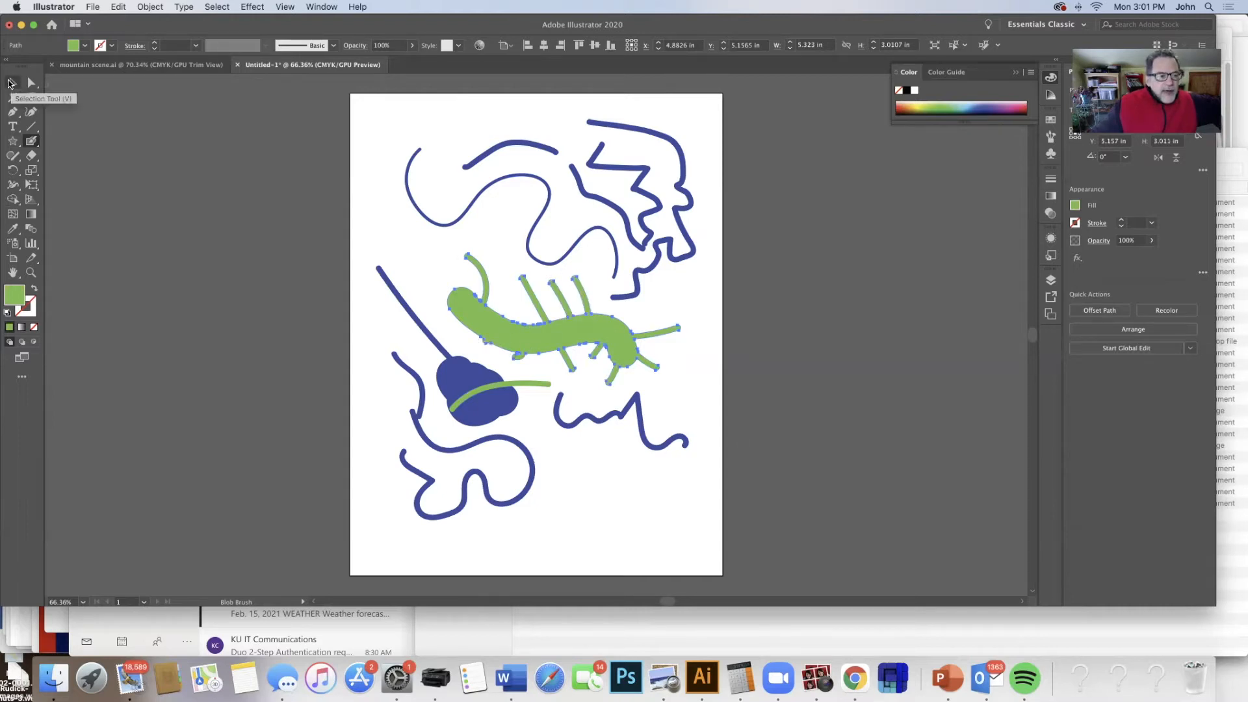
Select all the painted artwork on the page and delete it
click(11, 83)
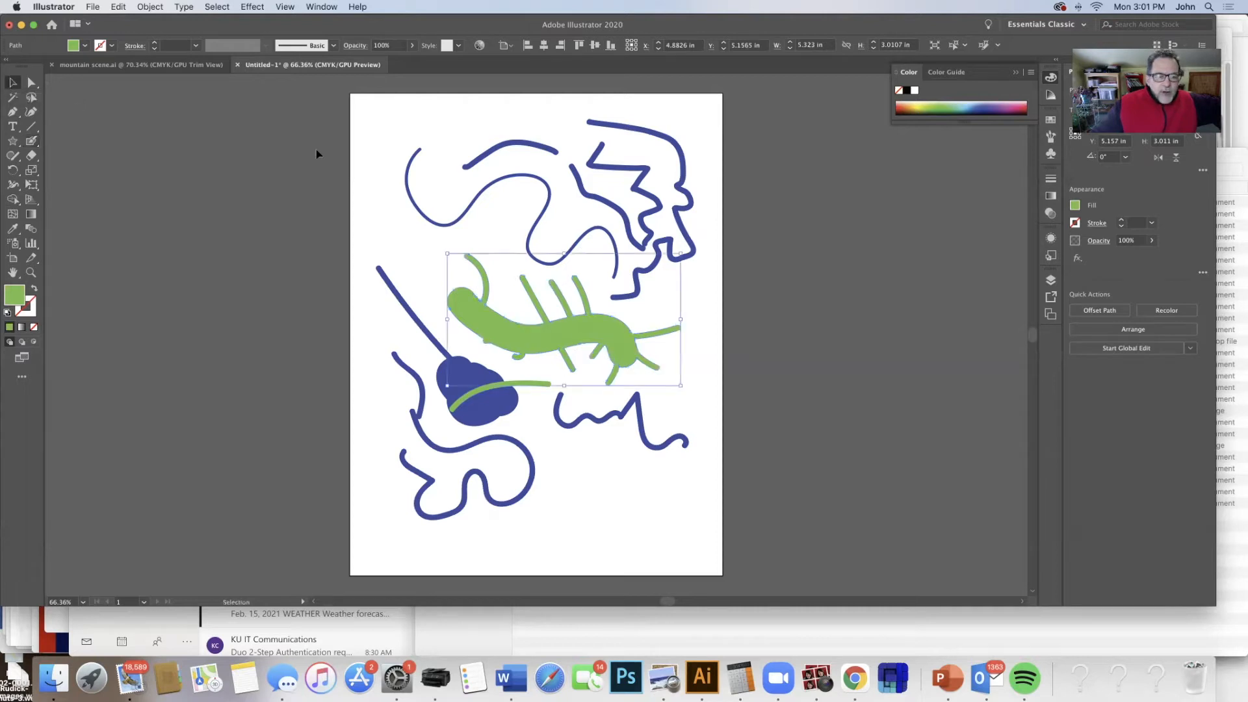
drag(356, 104, 750, 572)
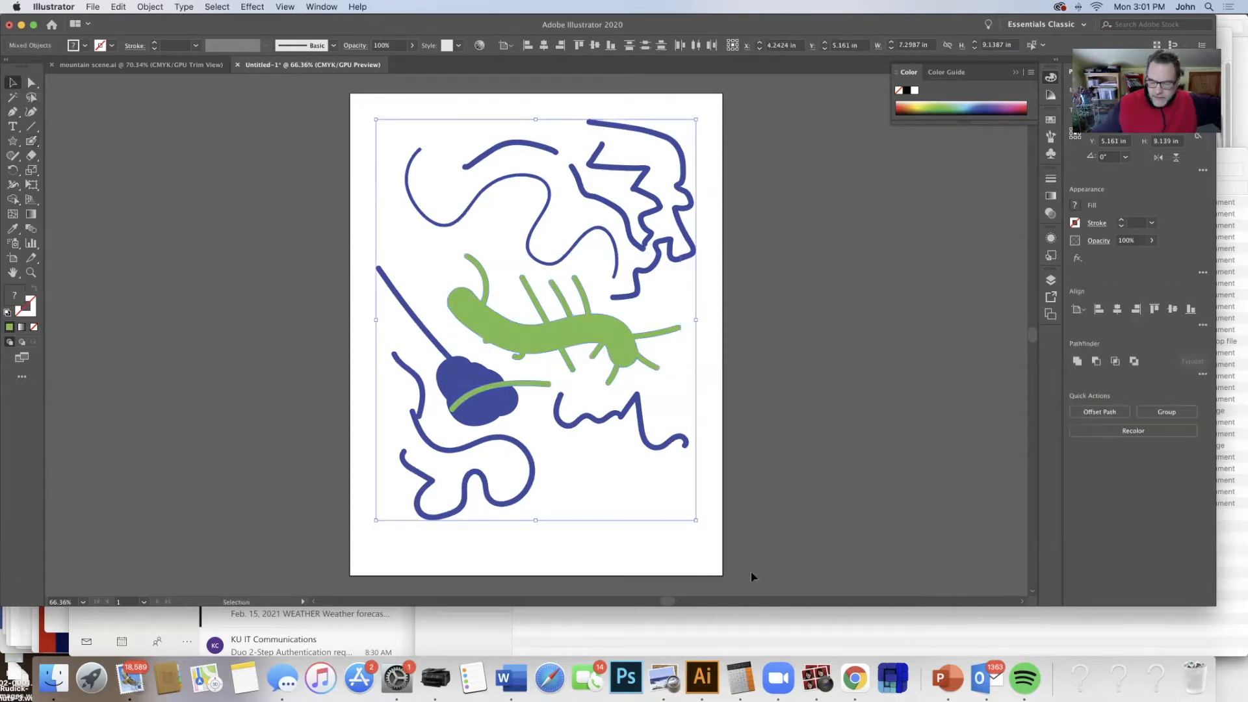
click(213, 307)
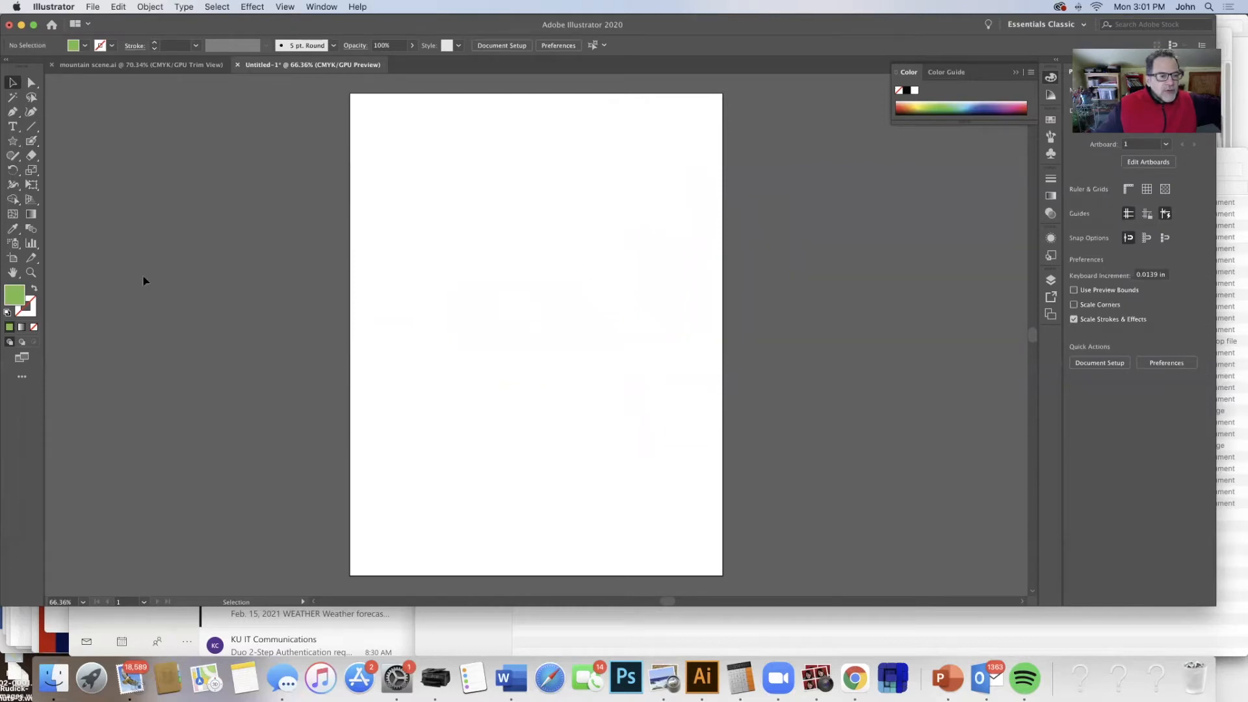
Draw a nine-pointed green star about 4.7 in wide with a 4 pt crimson stroke in the upper left of the page, and deselect it
click(13, 141)
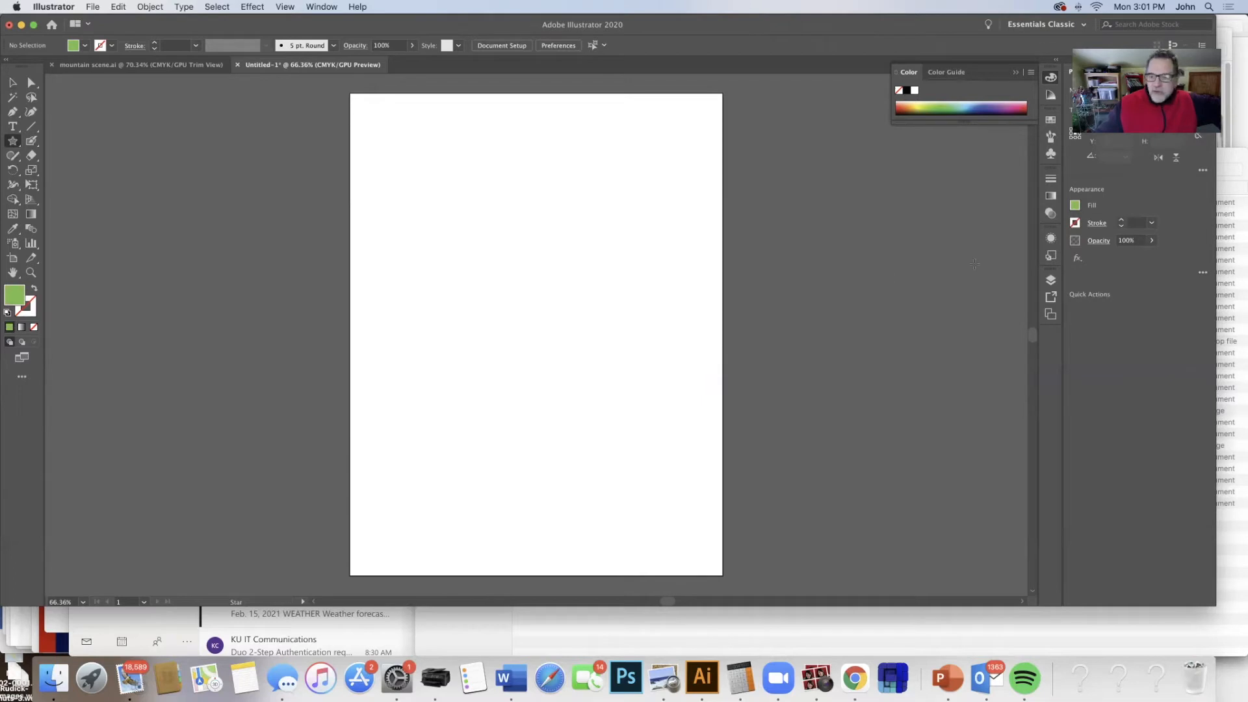
click(1076, 224)
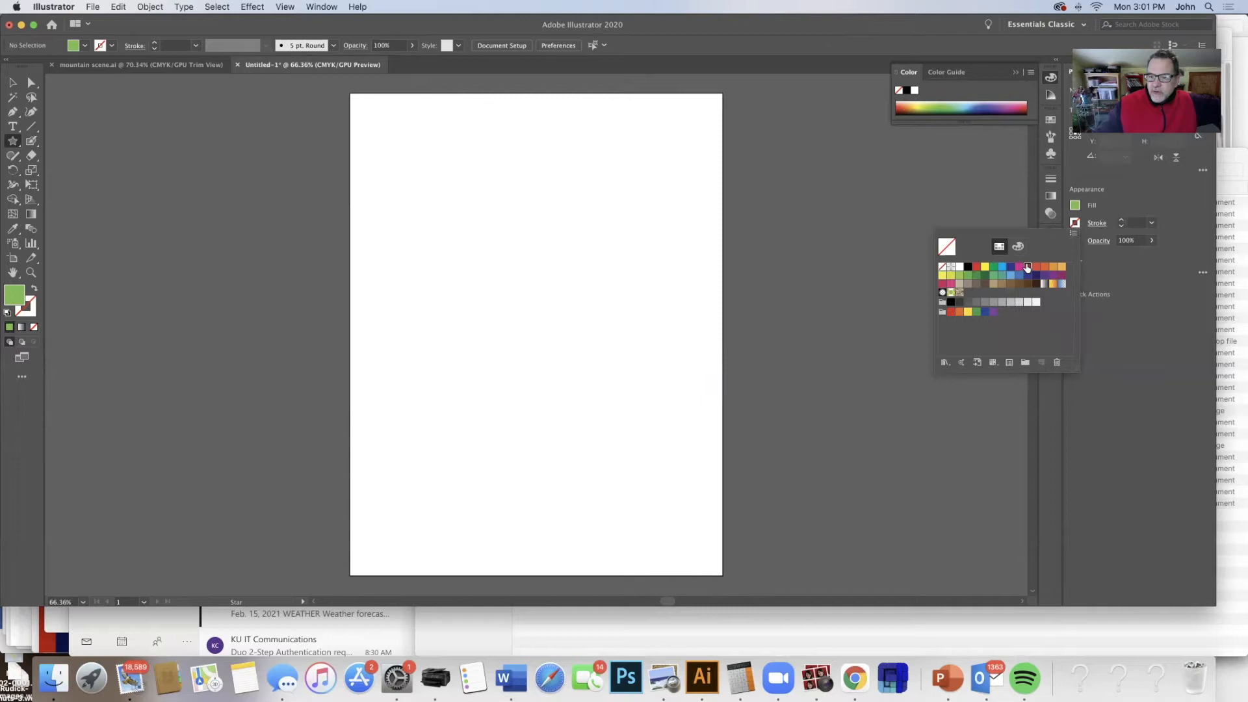
click(1027, 268)
click(1122, 221)
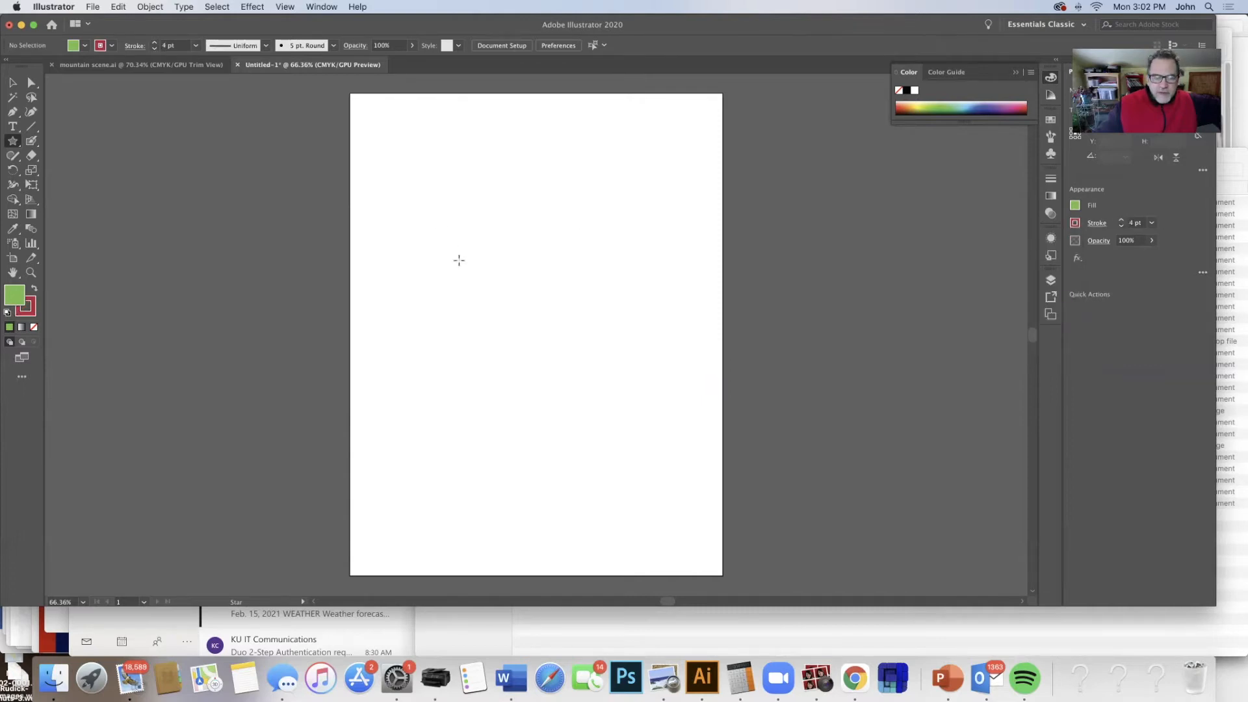
mouse_move(462, 263)
mouse_down()
mouse_move(489, 281)
mouse_move(517, 351)
mouse_up()
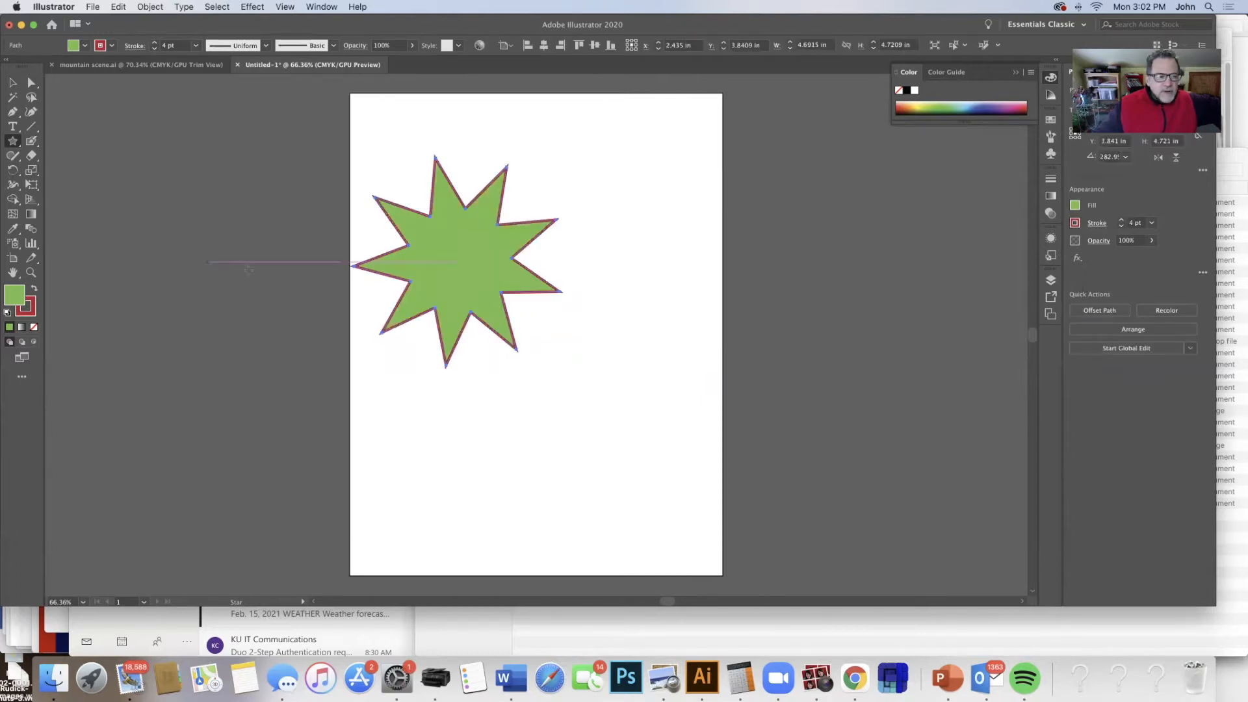
click(13, 82)
click(189, 153)
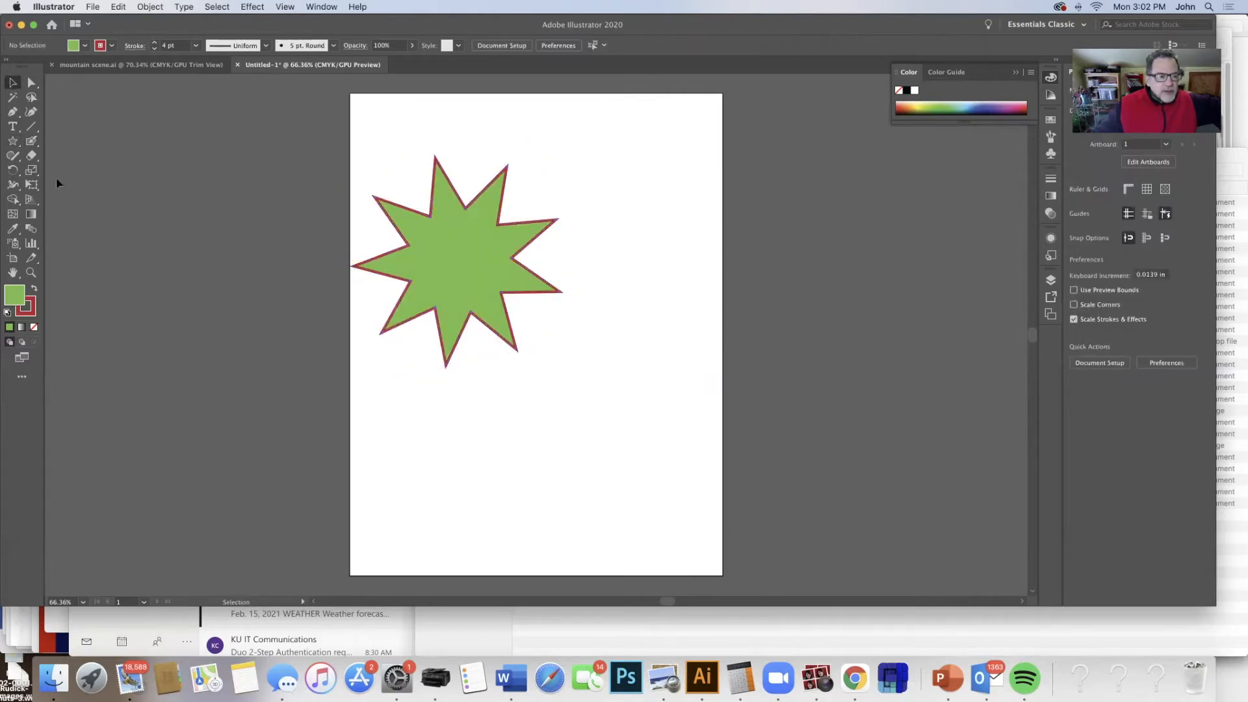
Draw a red rectangle about 4.56 by 4.14 in with a 4 pt dark blue stroke overlapping the star, and deselect it
drag(17, 144, 61, 139)
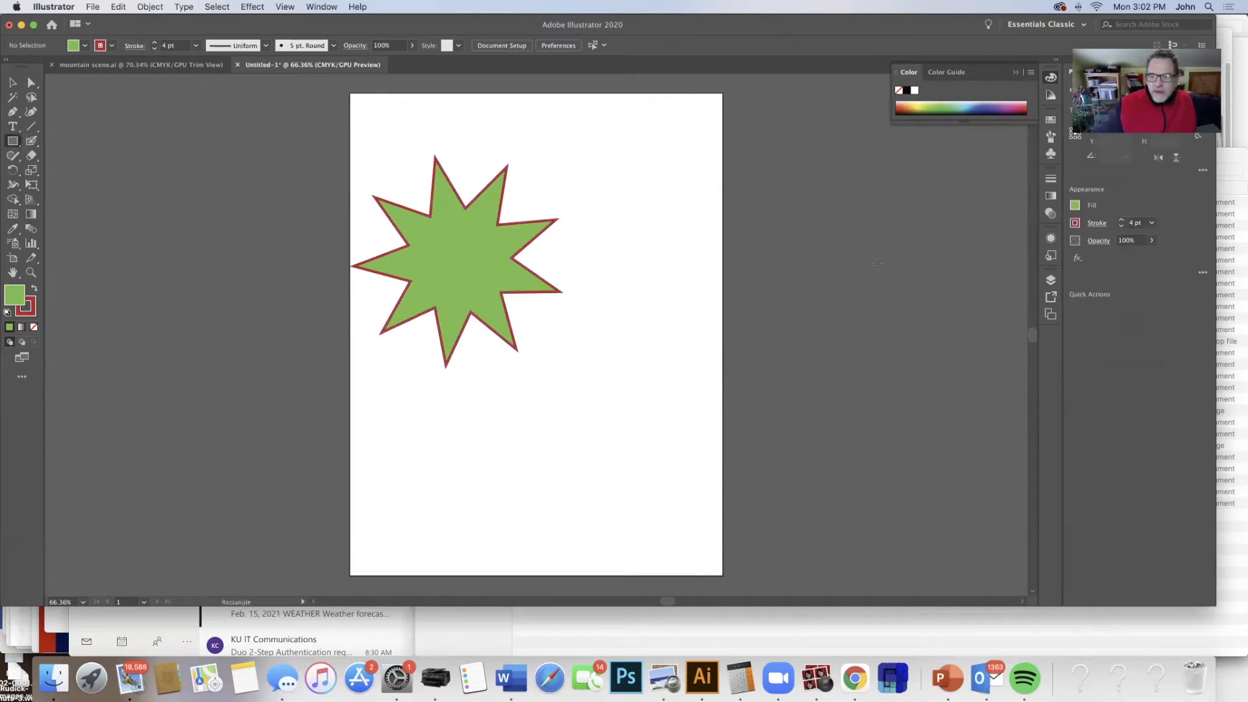
click(1075, 206)
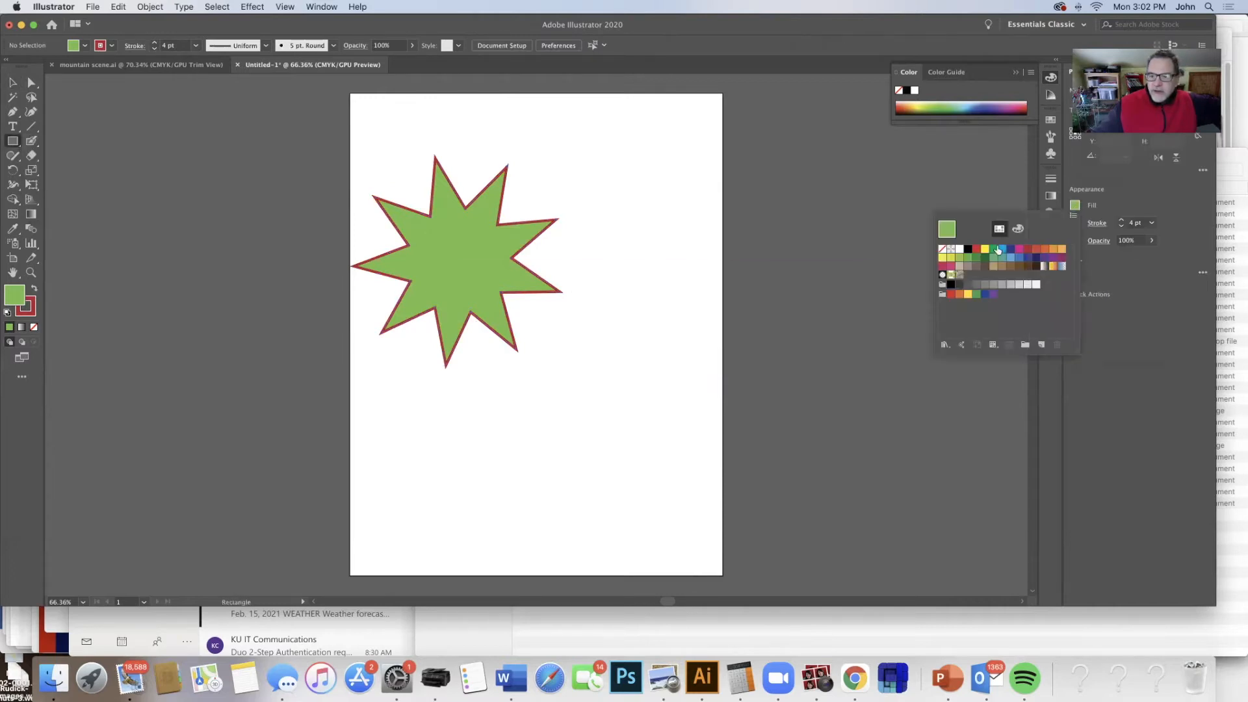
click(976, 250)
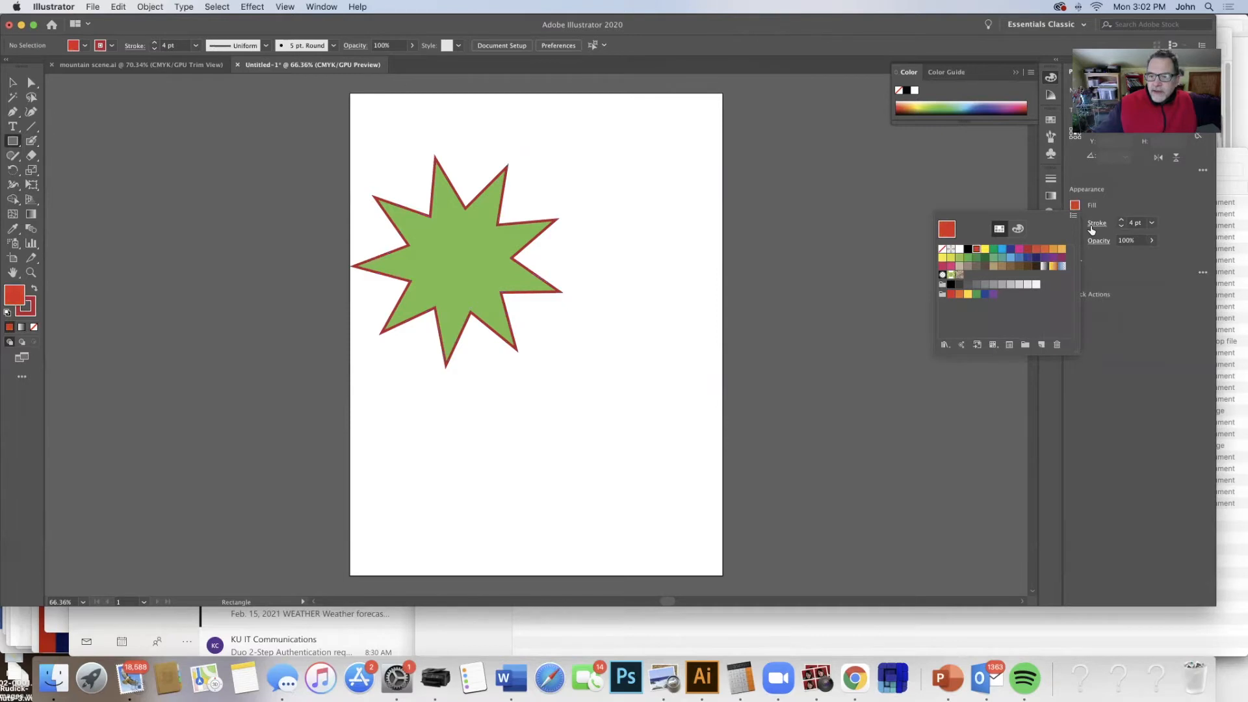
click(1074, 223)
click(1030, 275)
mouse_move(453, 255)
mouse_down()
mouse_move(702, 398)
mouse_move(680, 413)
mouse_move(615, 407)
mouse_move(653, 435)
mouse_up()
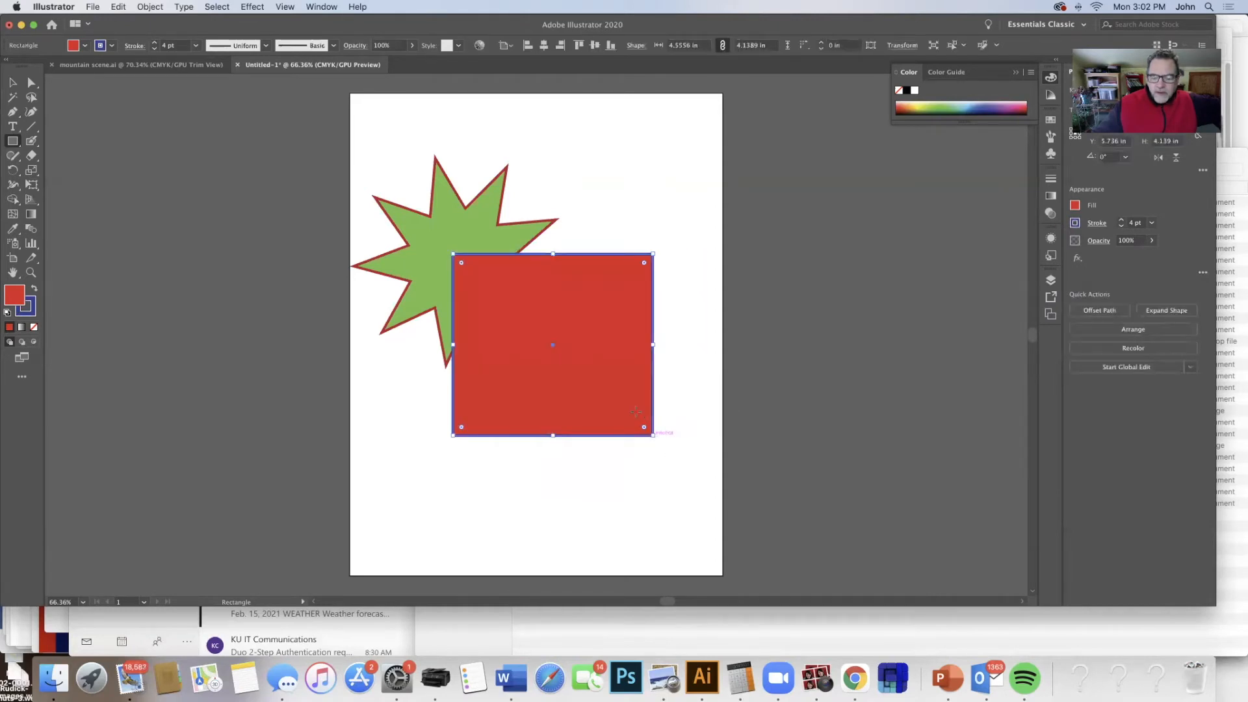
key(v)
click(617, 167)
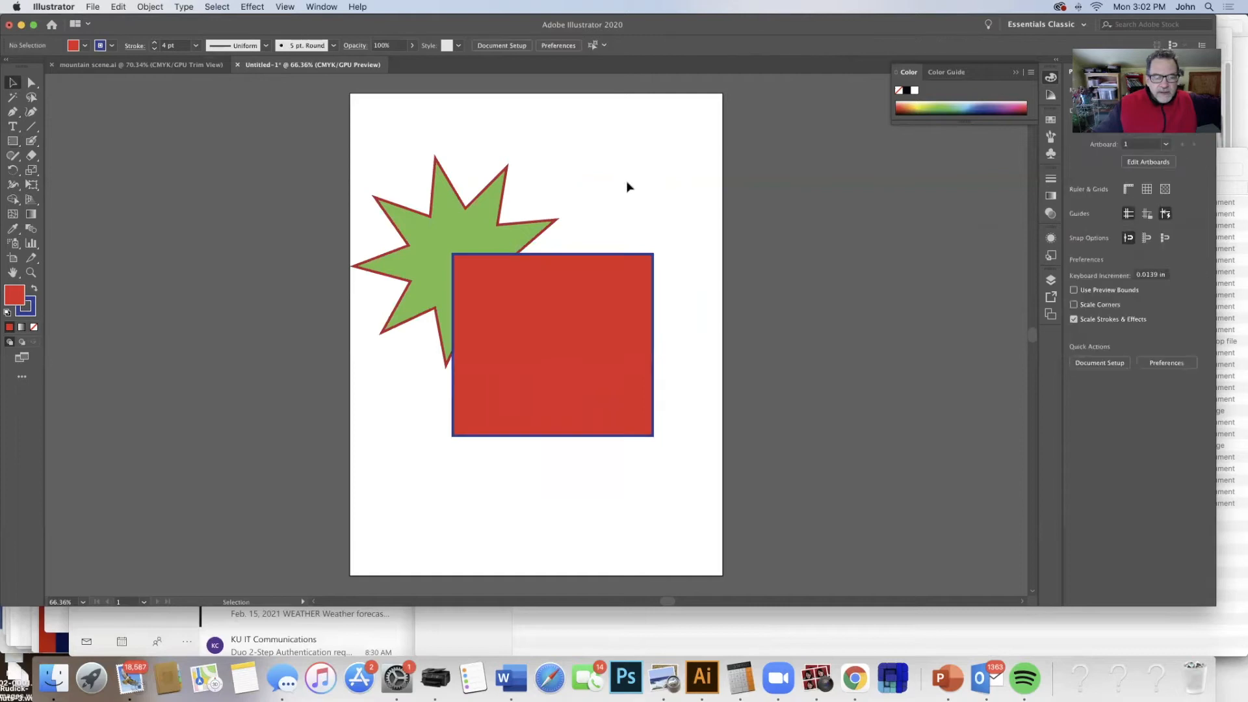
Draw a yellow ellipse about 5.67 by 5.17 in with a 4 pt purple stroke, overlapping both the star and the red rectangle
click(12, 142)
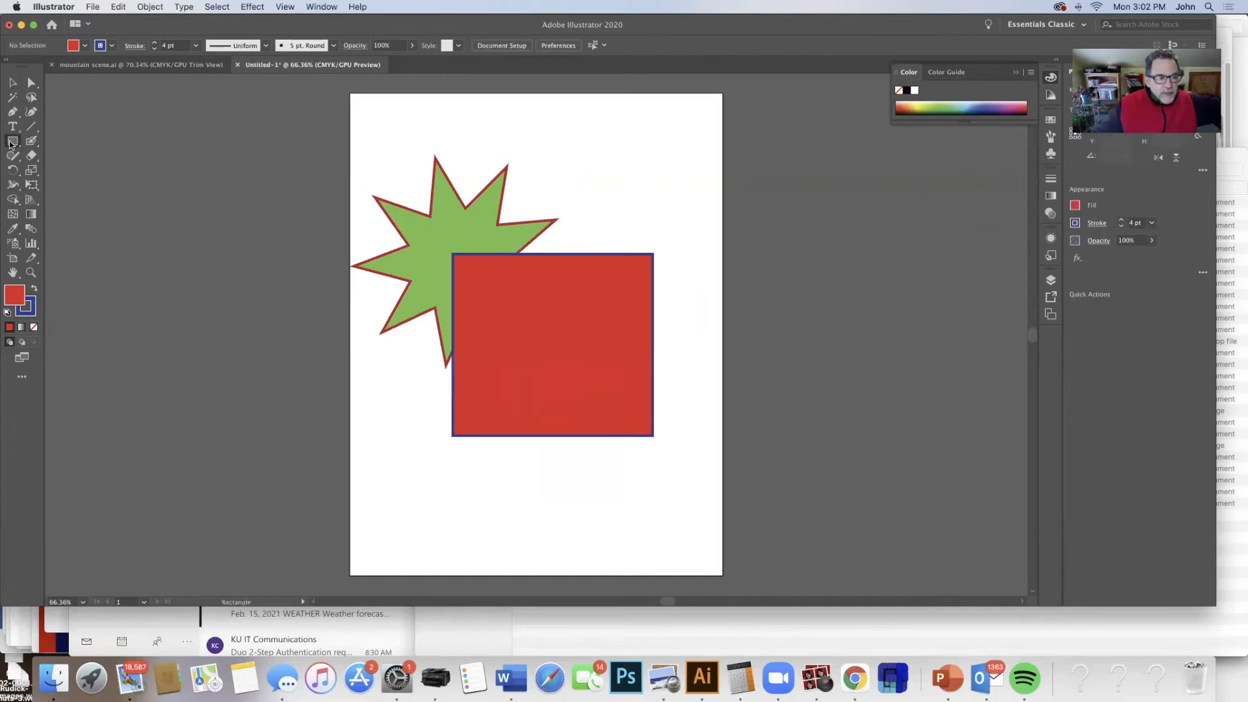
click(12, 142)
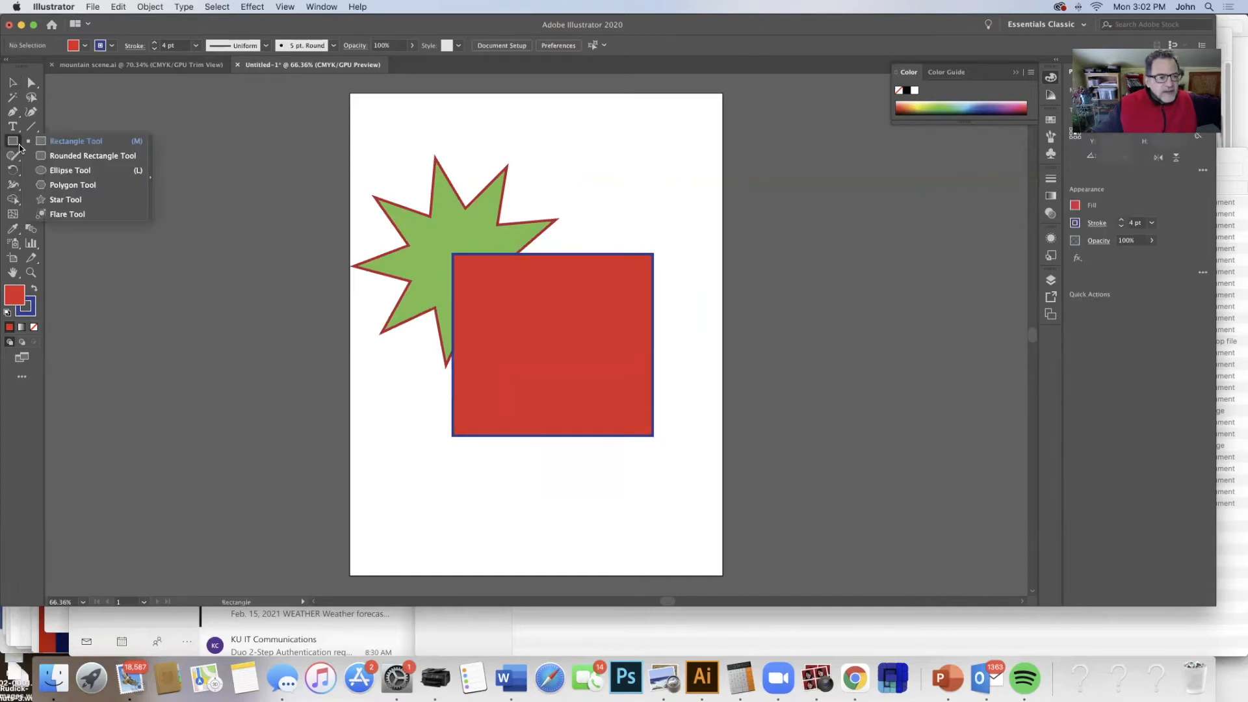
click(53, 171)
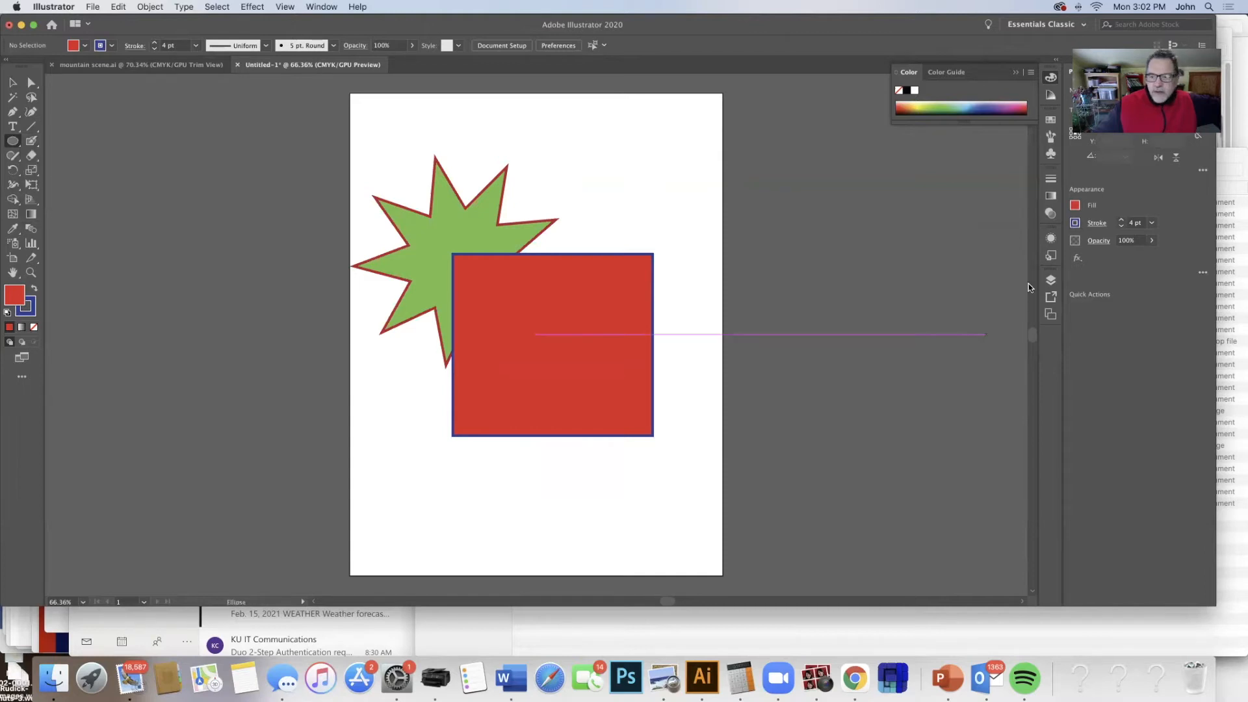
click(1074, 206)
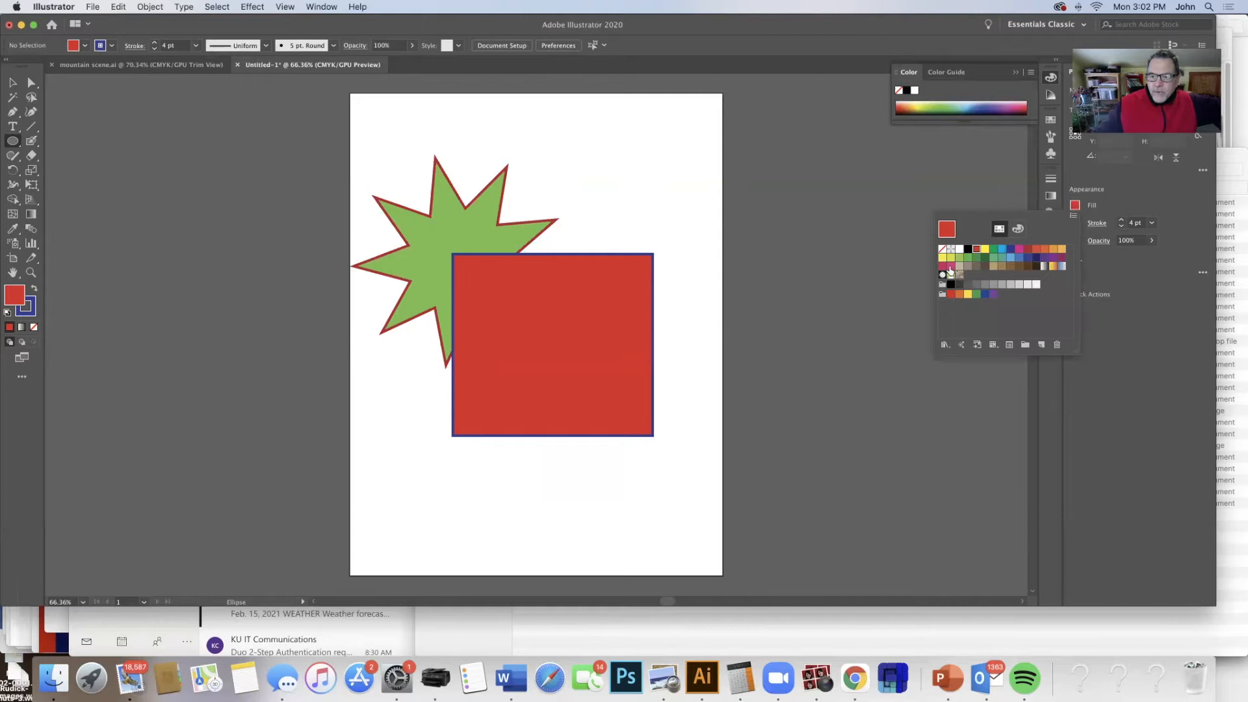
click(951, 259)
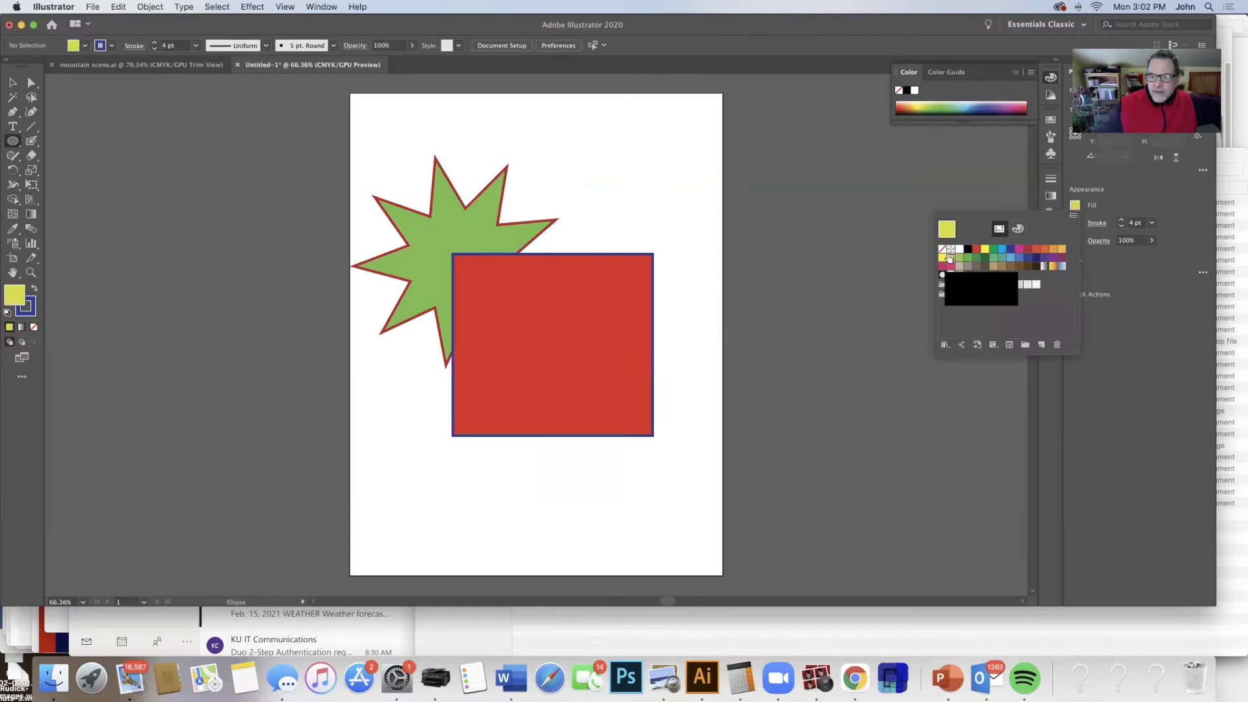
click(943, 259)
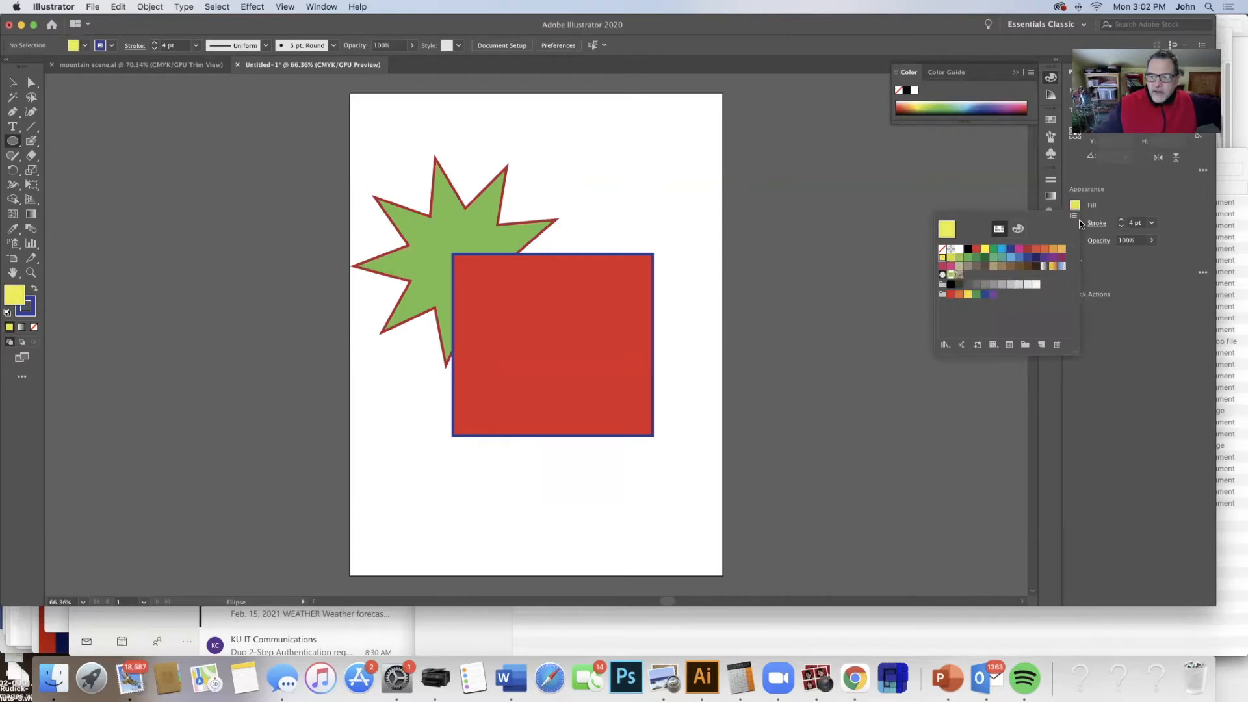
click(1077, 223)
click(1075, 222)
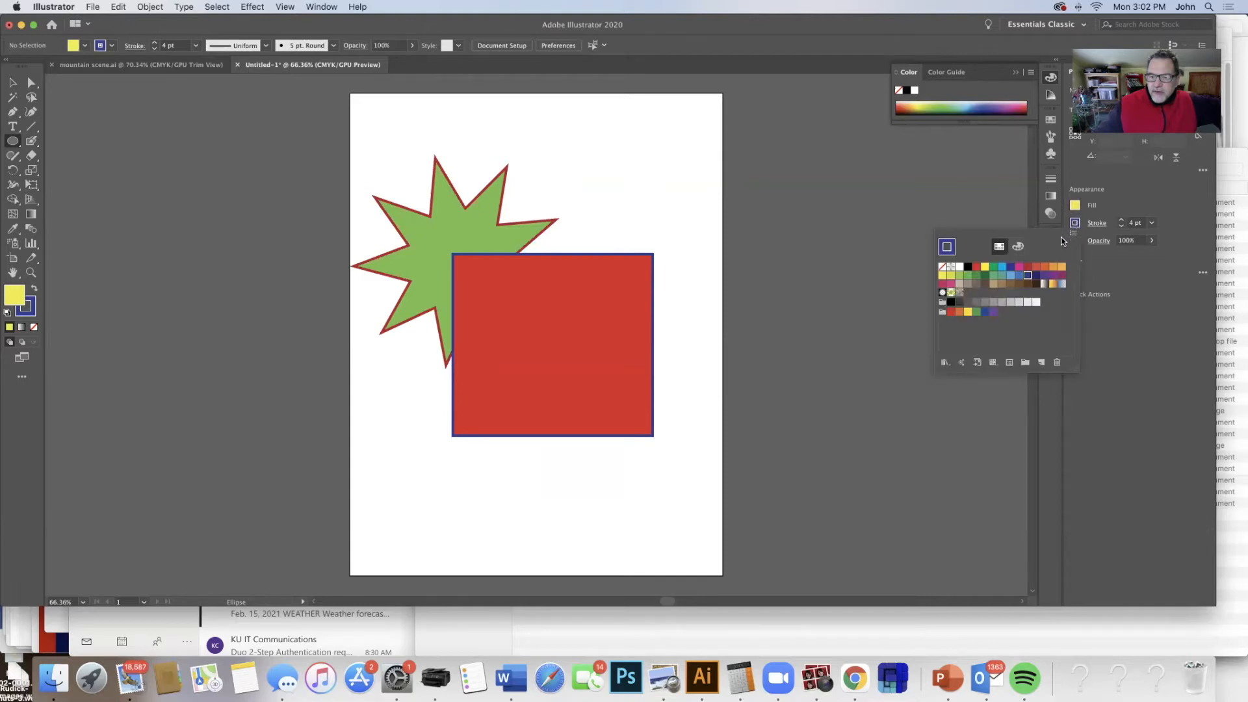
click(993, 312)
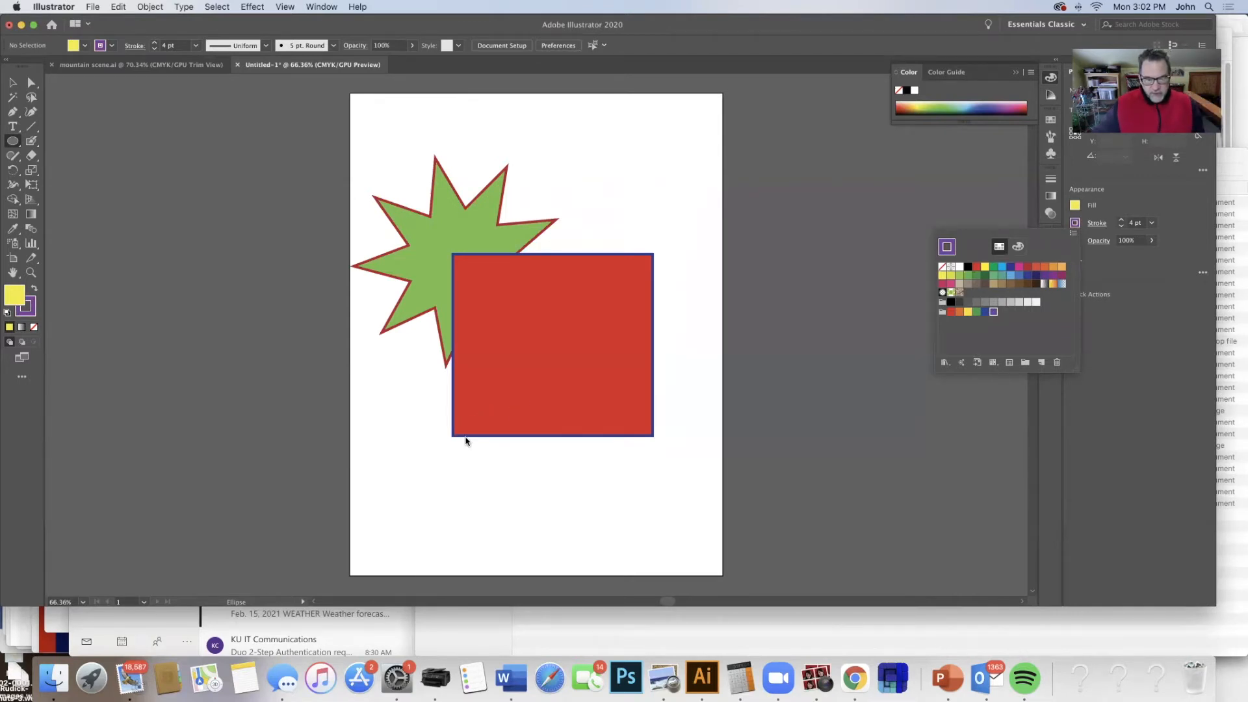
click(466, 461)
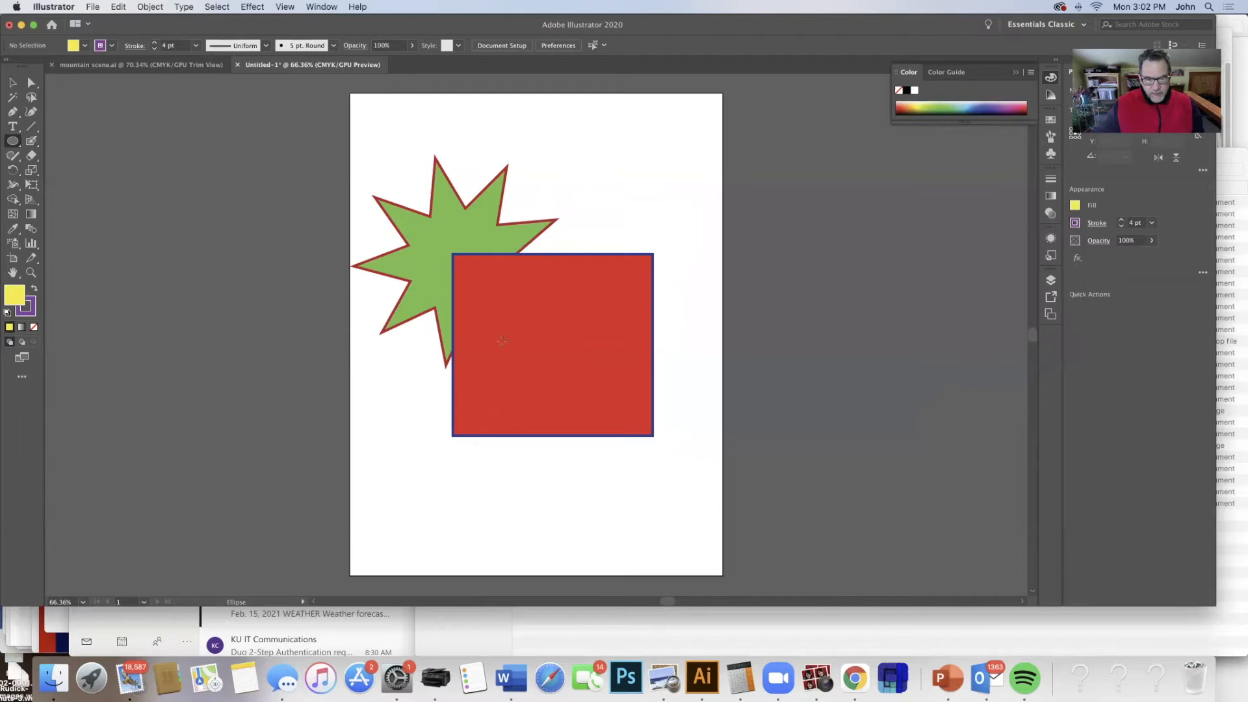
mouse_move(517, 323)
mouse_down()
mouse_move(481, 418)
mouse_move(373, 412)
mouse_move(410, 455)
mouse_move(393, 437)
mouse_up()
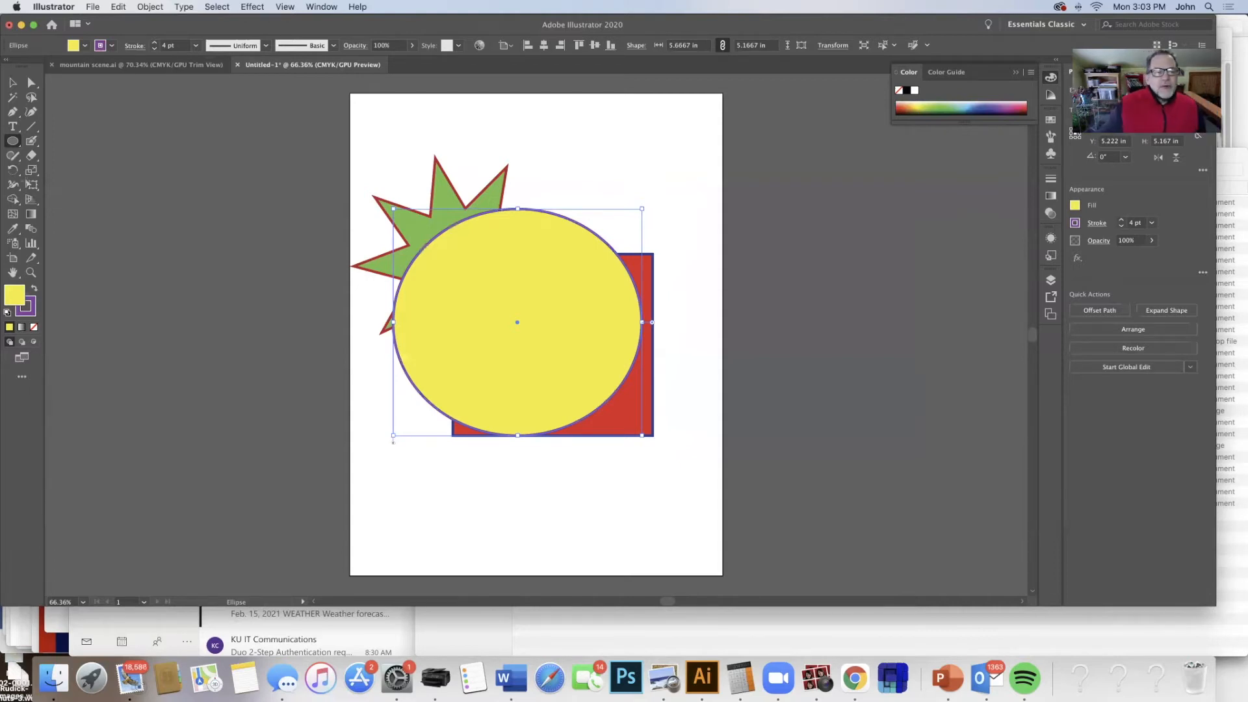
Select the star, rectangle and ellipse together and activate the Shape Builder tool
click(13, 83)
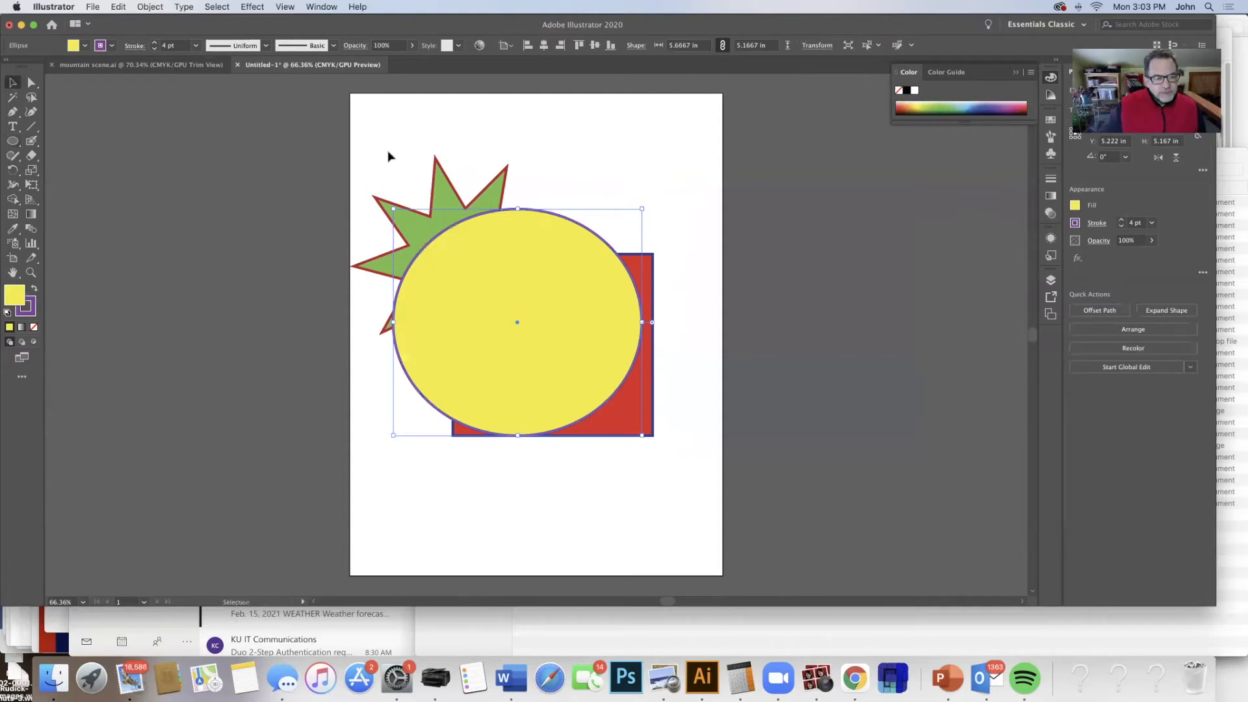
drag(382, 155, 715, 503)
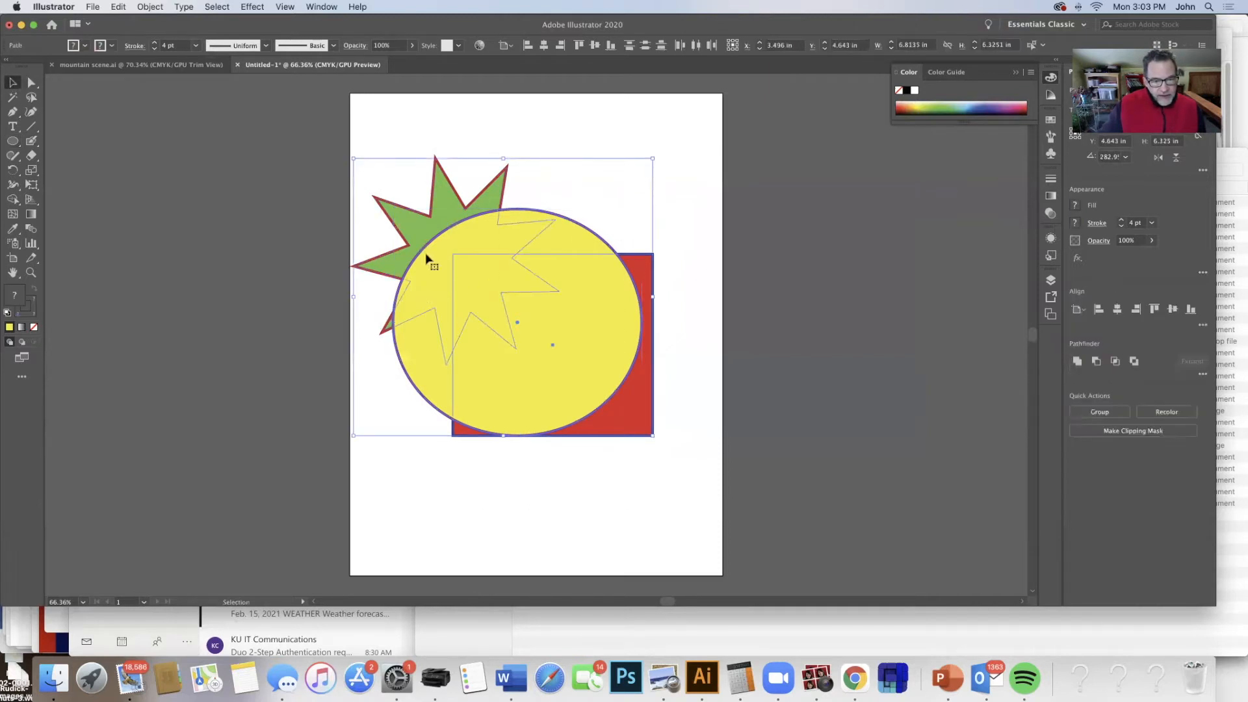
click(13, 201)
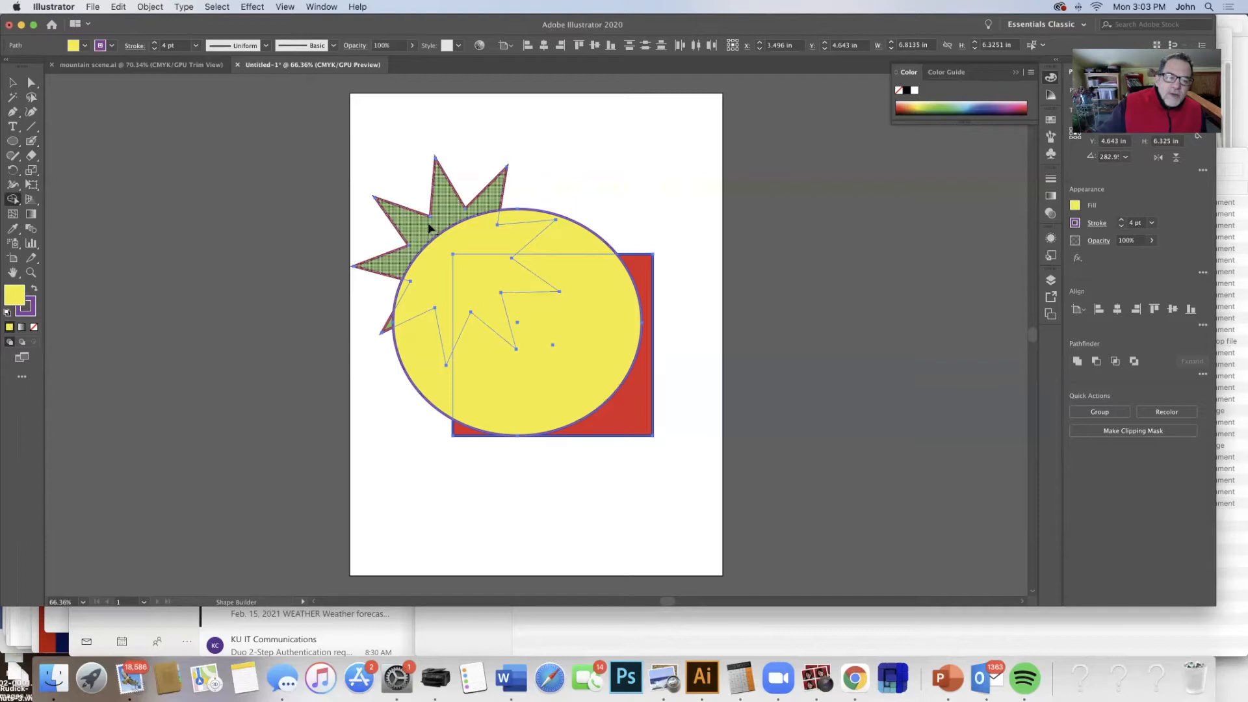
Merge all regions of the star, ellipse and rectangle into one yellow shape with the Shape Builder
mouse_move(428, 227)
mouse_down()
mouse_move(473, 246)
mouse_move(486, 278)
mouse_up()
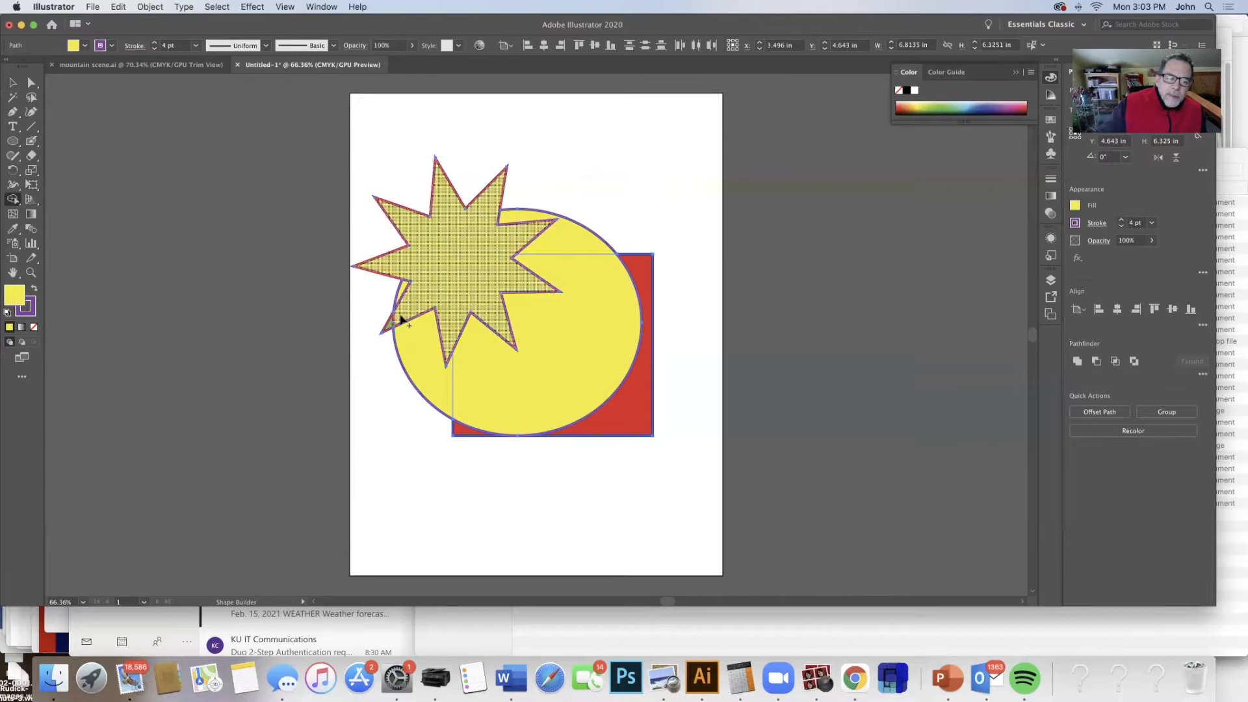
mouse_move(390, 327)
mouse_down()
mouse_move(420, 325)
mouse_move(440, 349)
mouse_move(462, 315)
mouse_move(524, 312)
mouse_up()
drag(557, 242, 546, 305)
drag(639, 274, 598, 290)
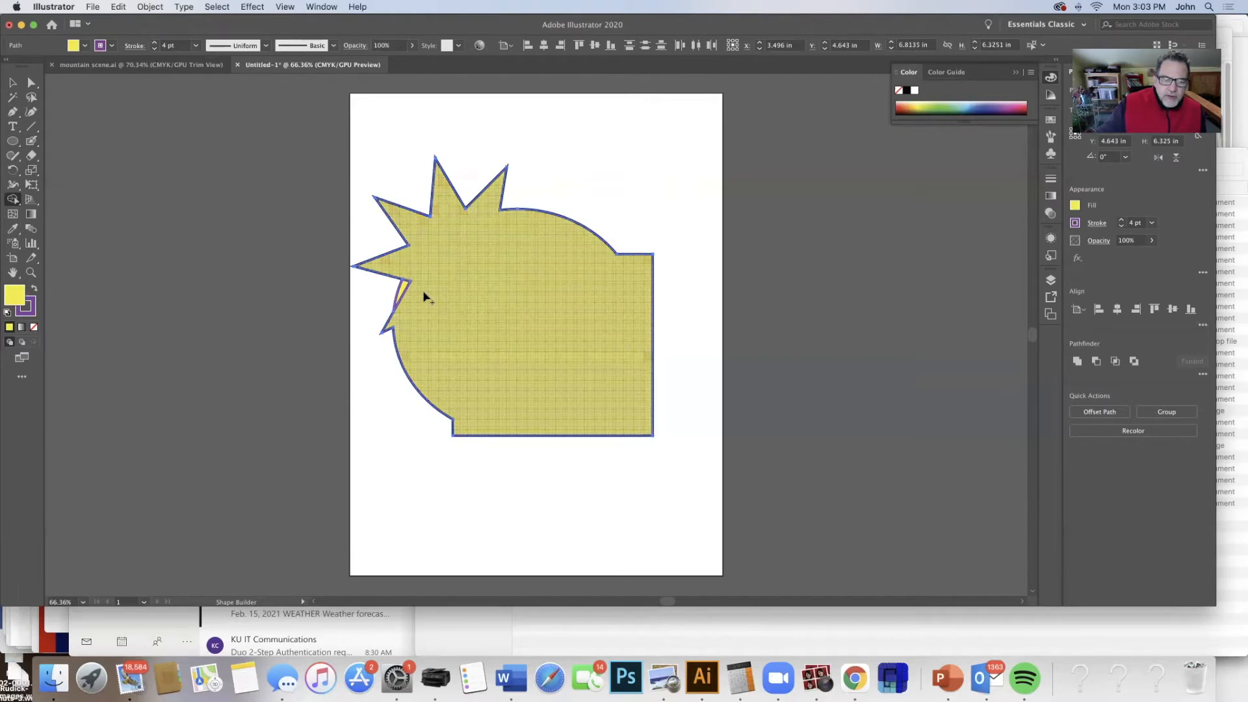
drag(406, 290, 485, 309)
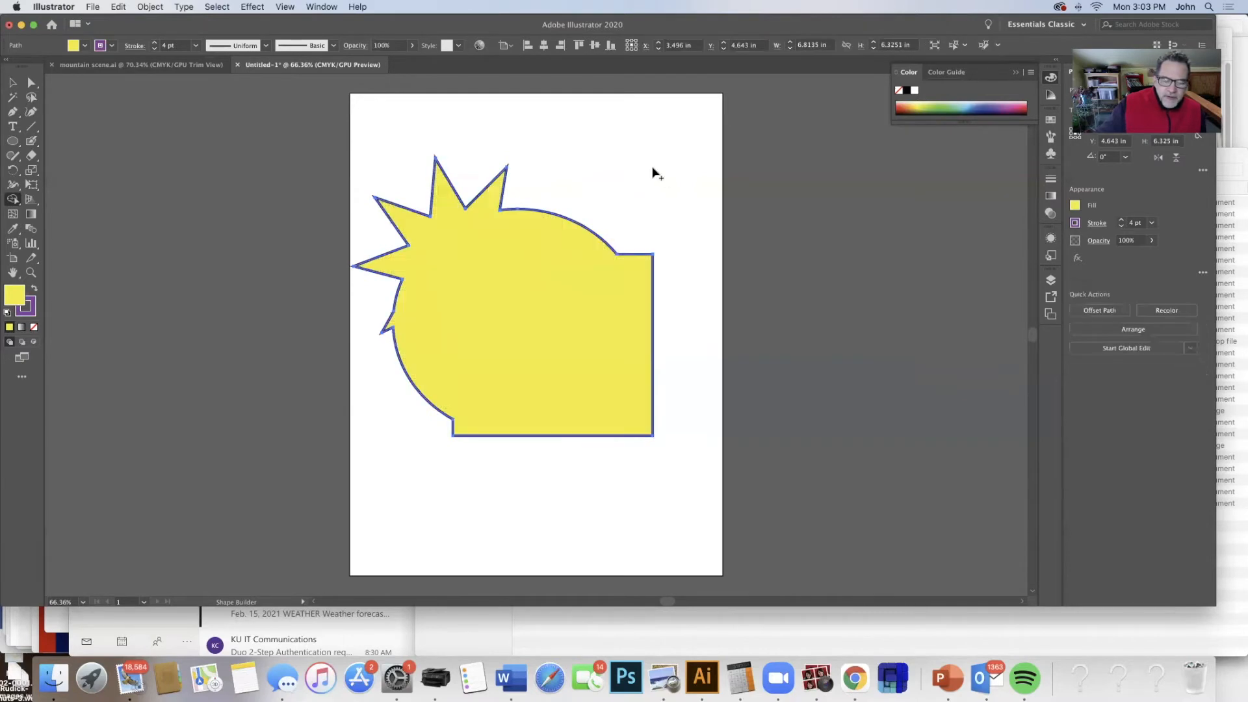
Undo the Shape Builder merges back to the separate overlapping star, ellipse and rectangle
key(super+z)
key(super+z)
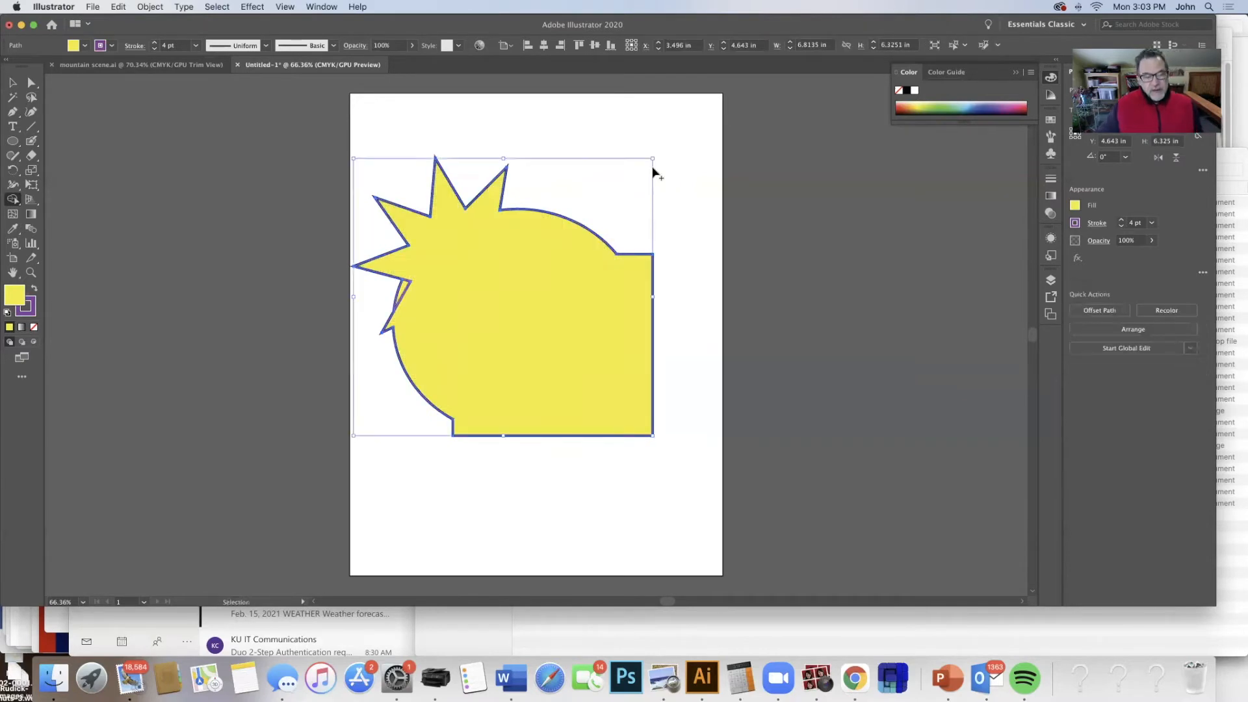
key(super+z)
key(super+z)
key(super+z)
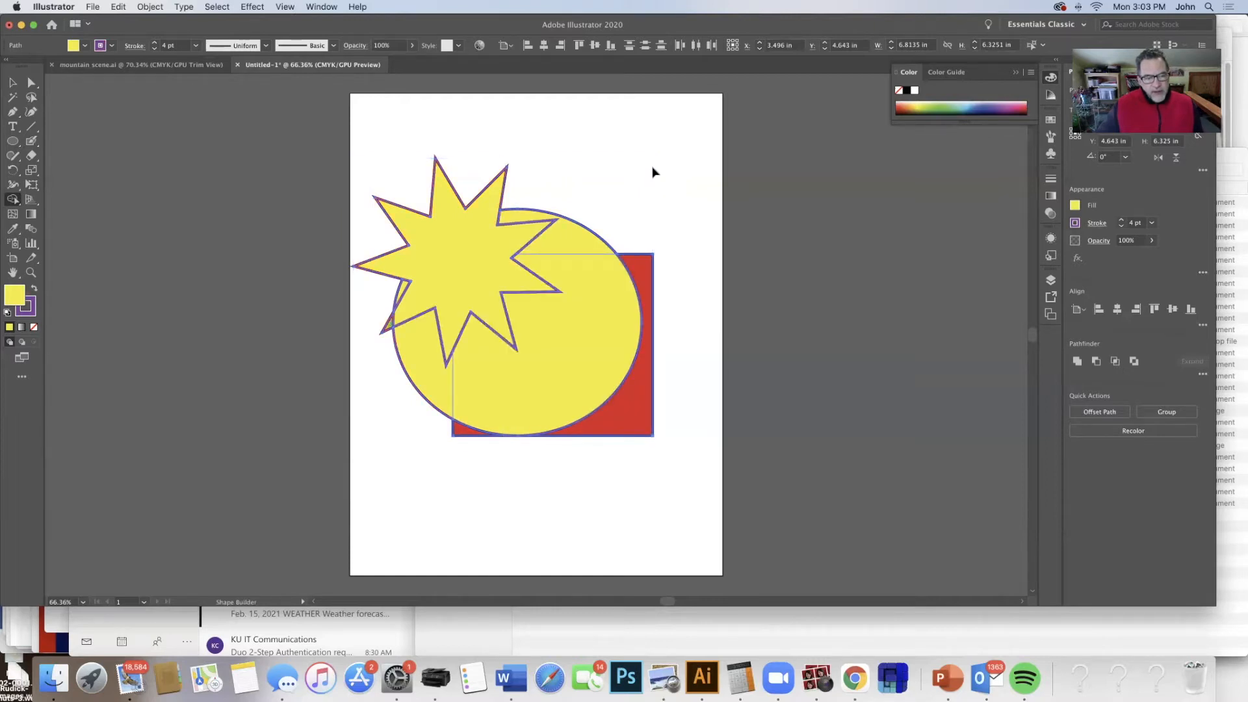
key(super+z)
key(super+z)
key(super+z)
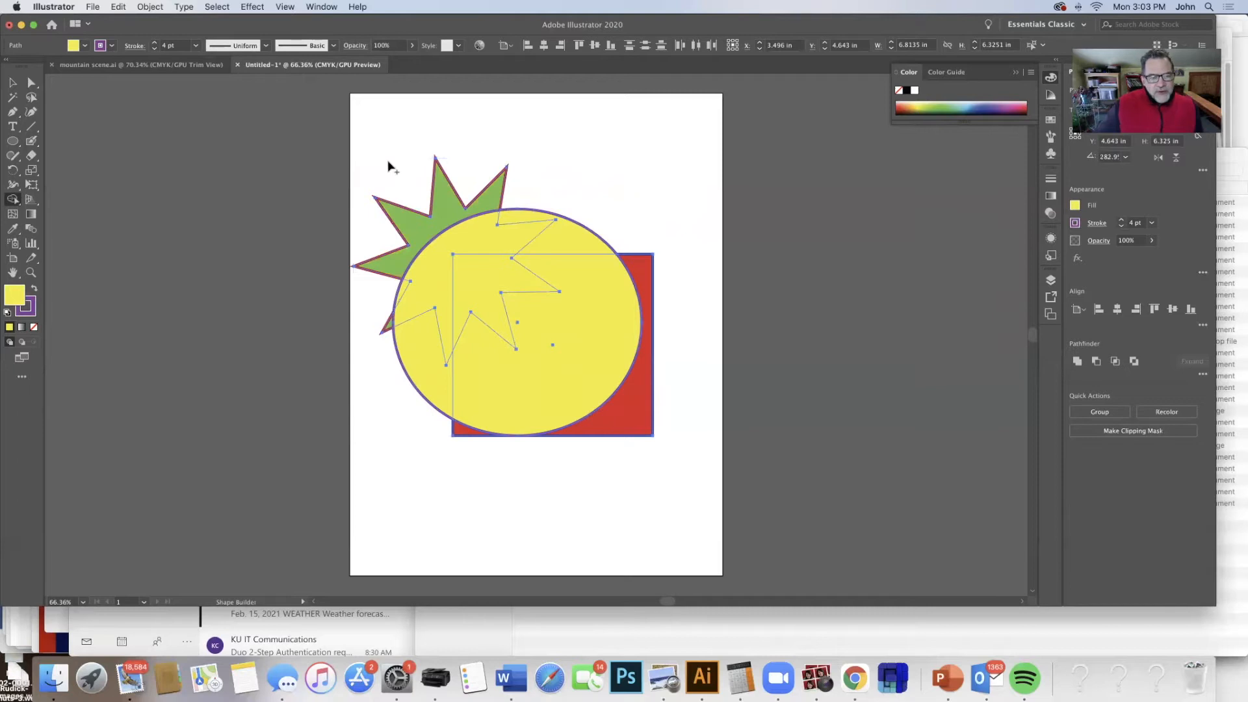
Use Shape Builder to cut out two large overlap areas inside the ellipse and fill the outer star, rectangle and lower corner regions yellow
alt+click(431, 276)
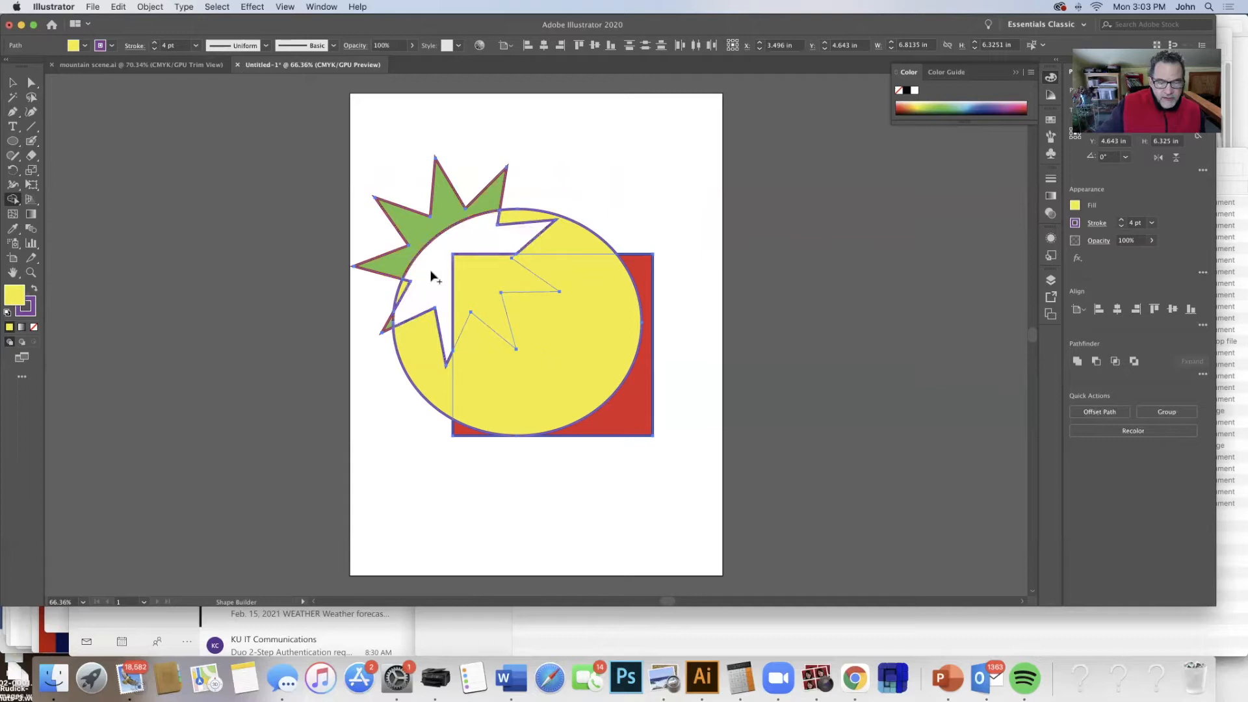
alt+click(539, 327)
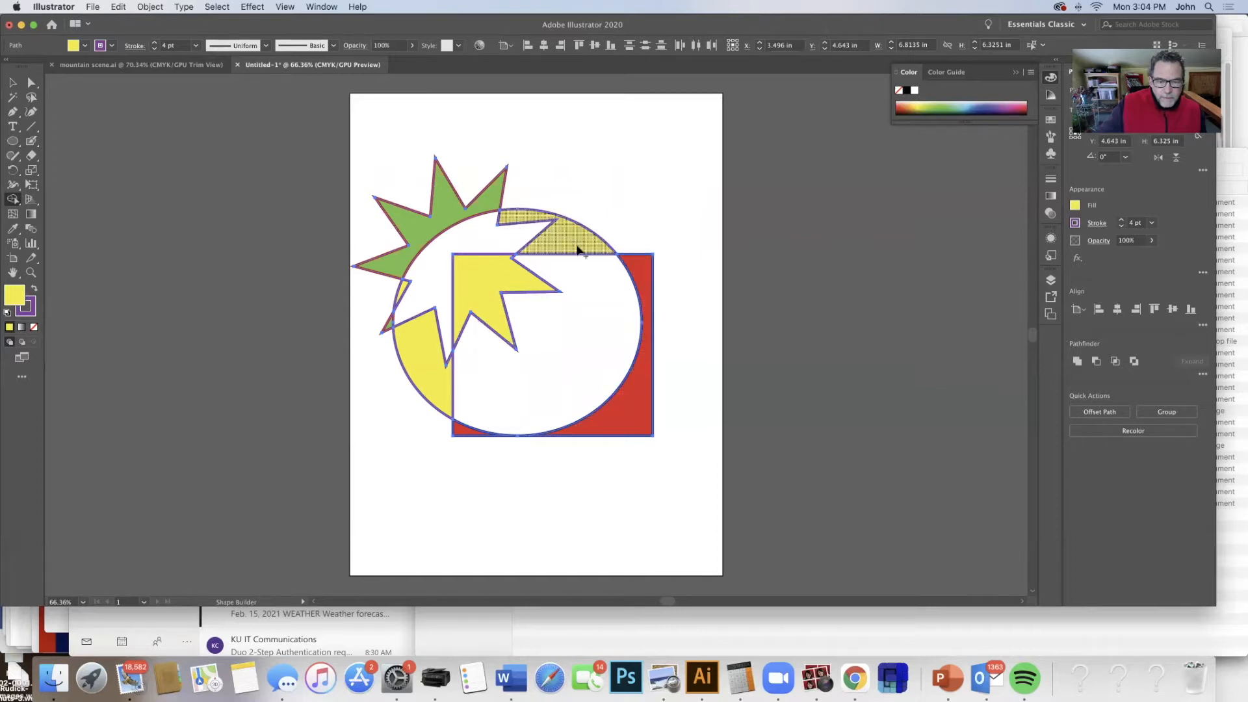
click(641, 264)
click(444, 218)
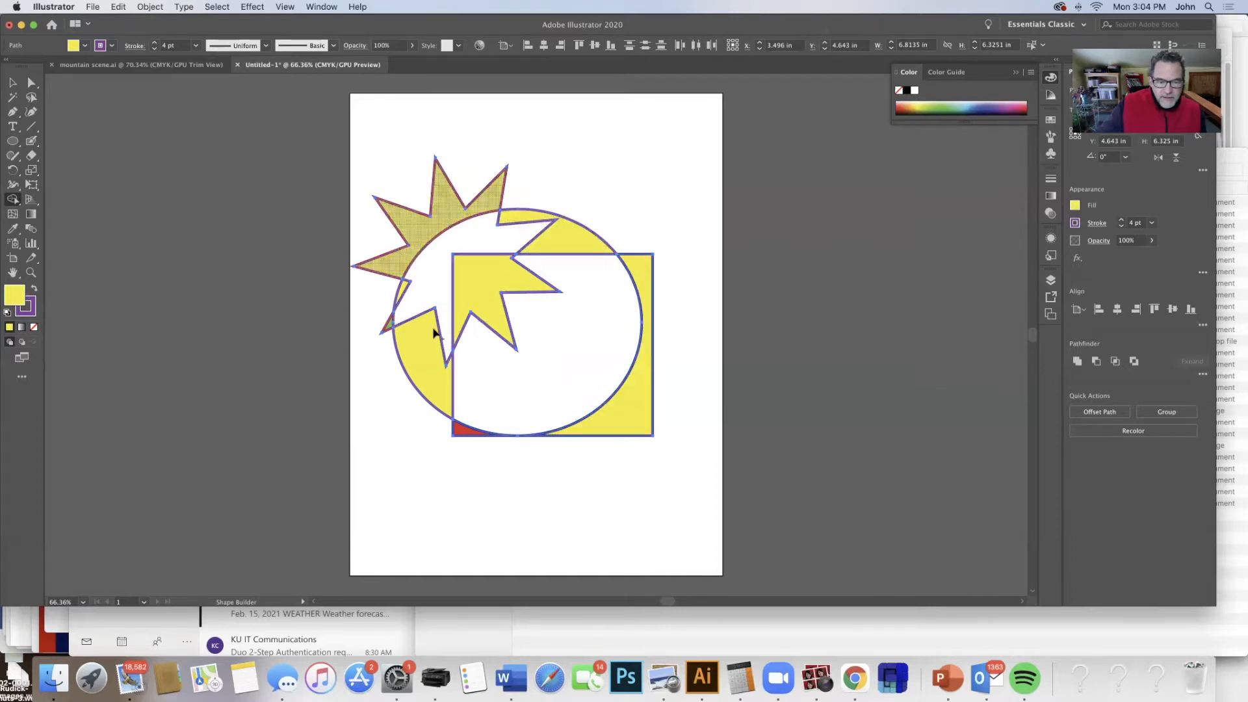
click(461, 429)
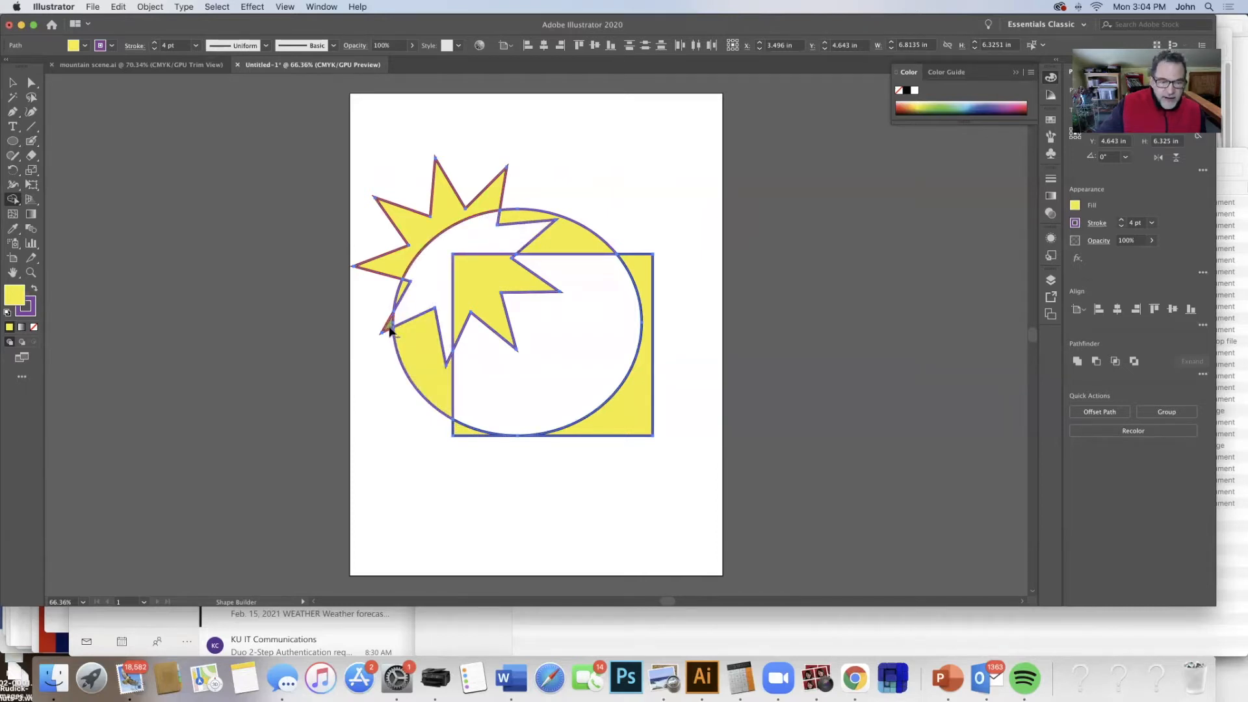
Subtract the inner star fragment, the rectangle's corner pieces, the ellipse slivers and the spiky star section with the Shape Builder
alt+click(508, 286)
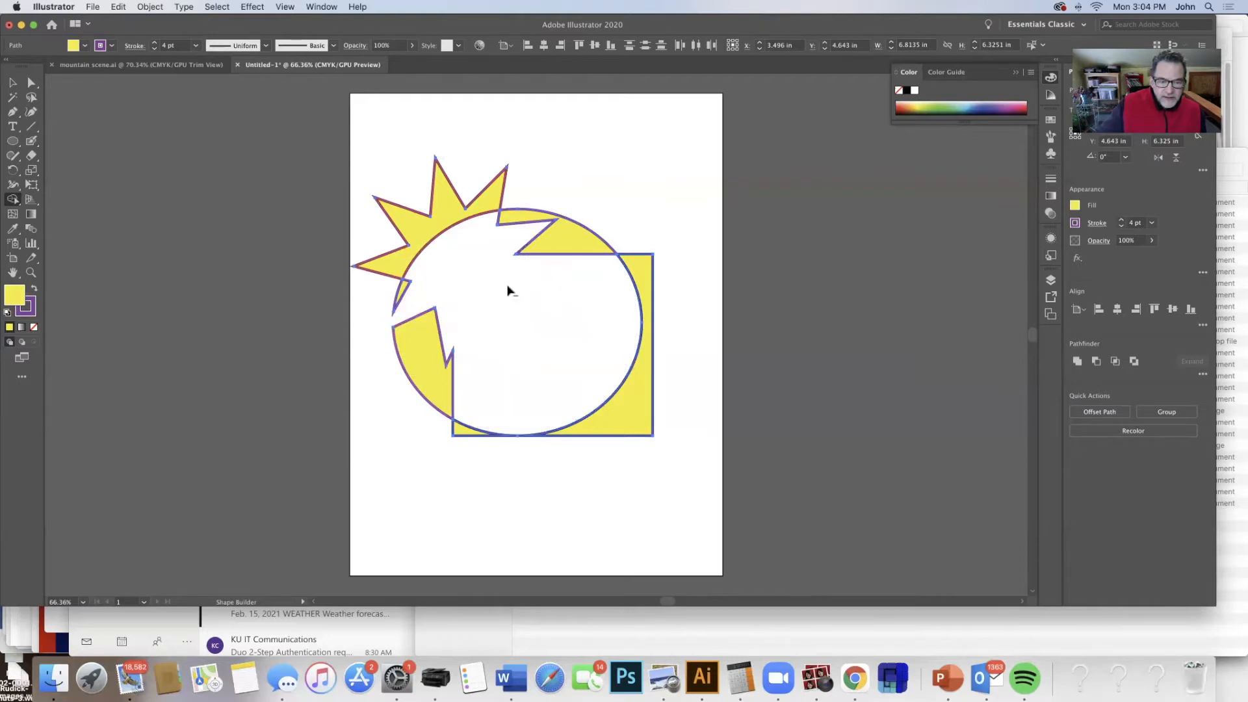
alt+click(464, 431)
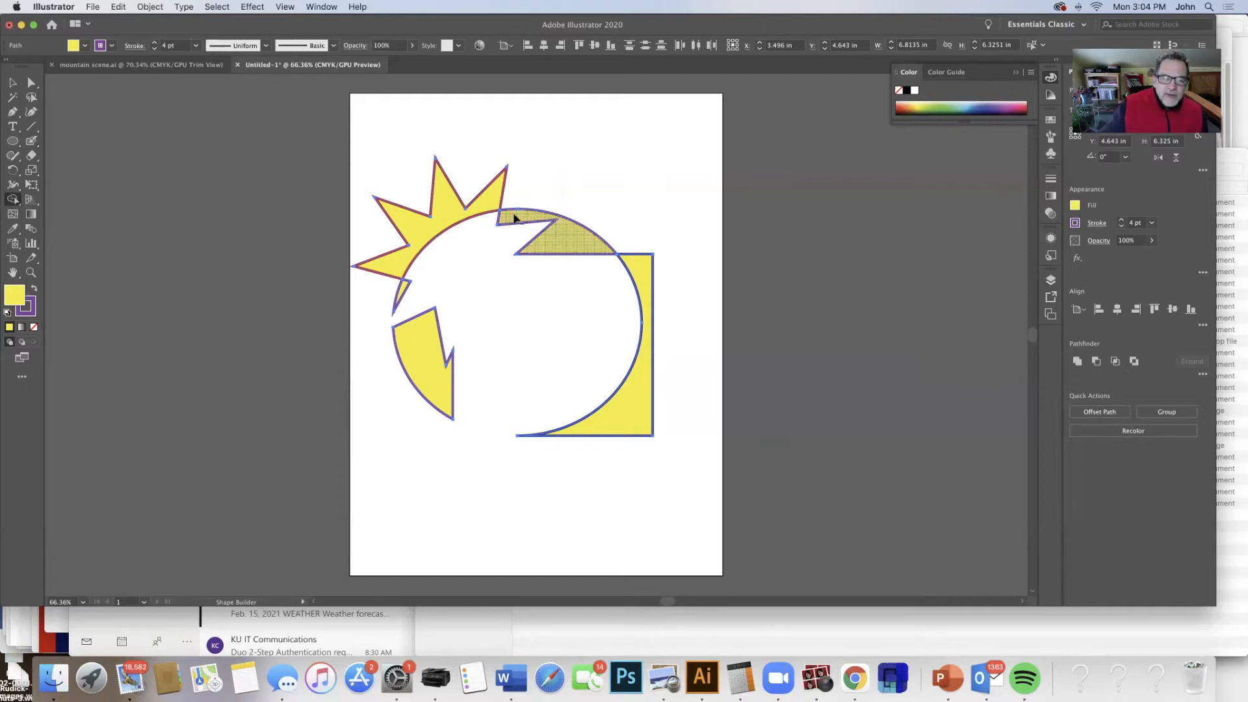
alt+click(513, 217)
alt+click(404, 292)
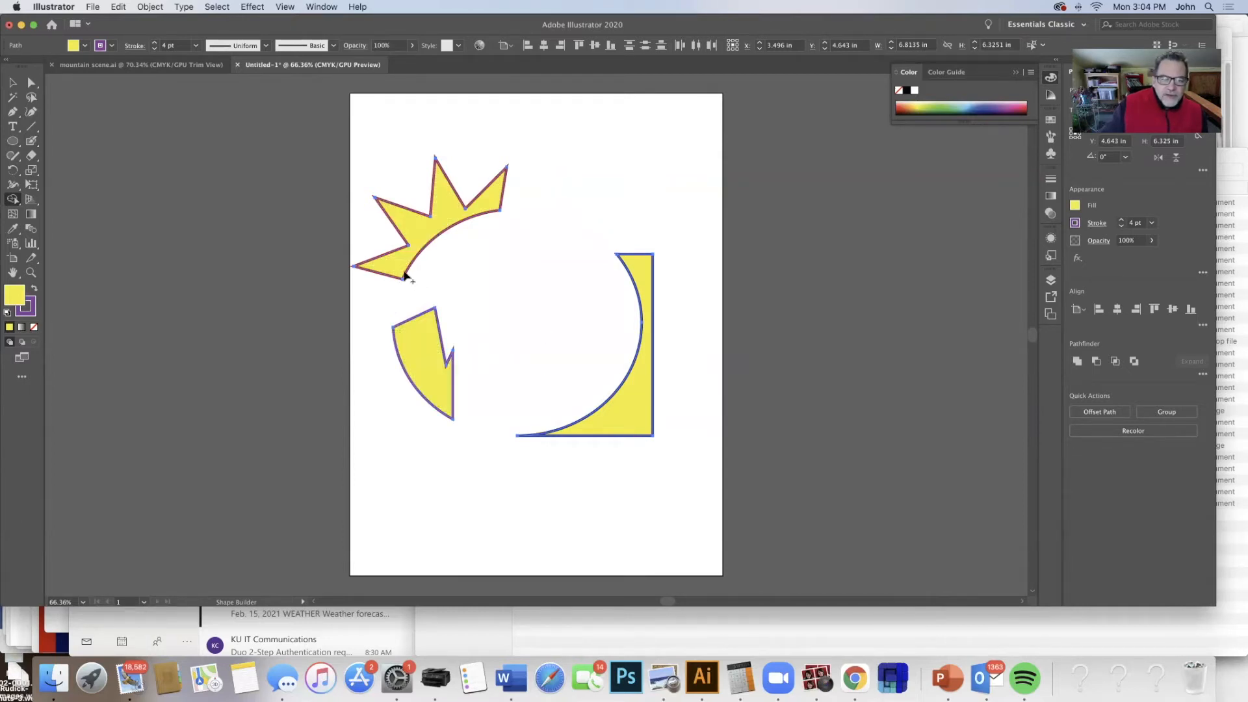
alt+click(410, 273)
alt+click(438, 342)
alt+click(619, 437)
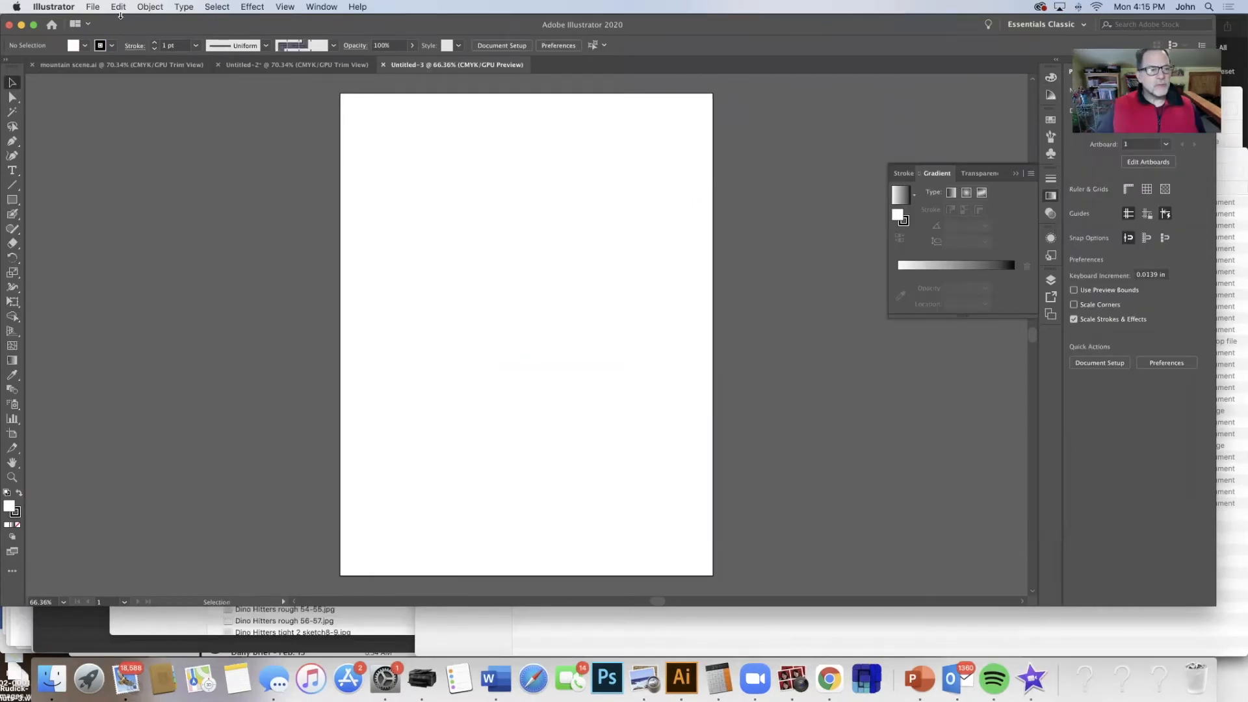
Place the image mountains.jpeg from the Desktop onto the blank artboard
click(91, 7)
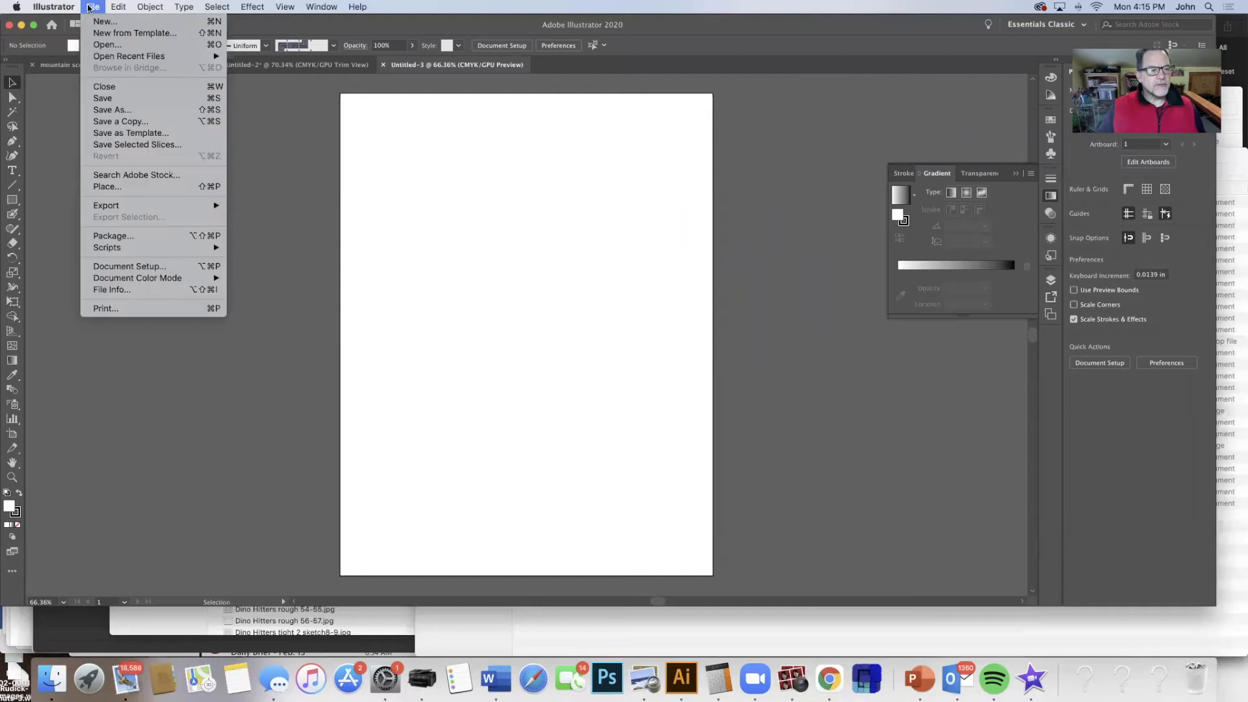
click(132, 187)
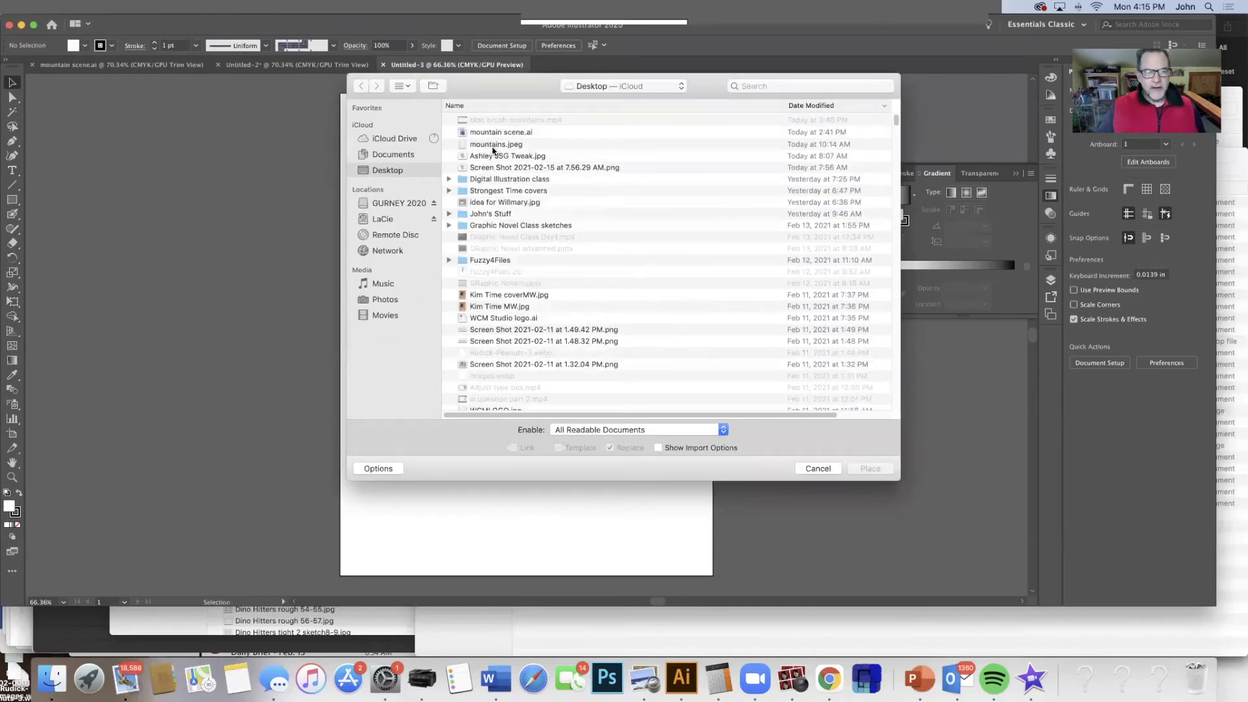
click(492, 145)
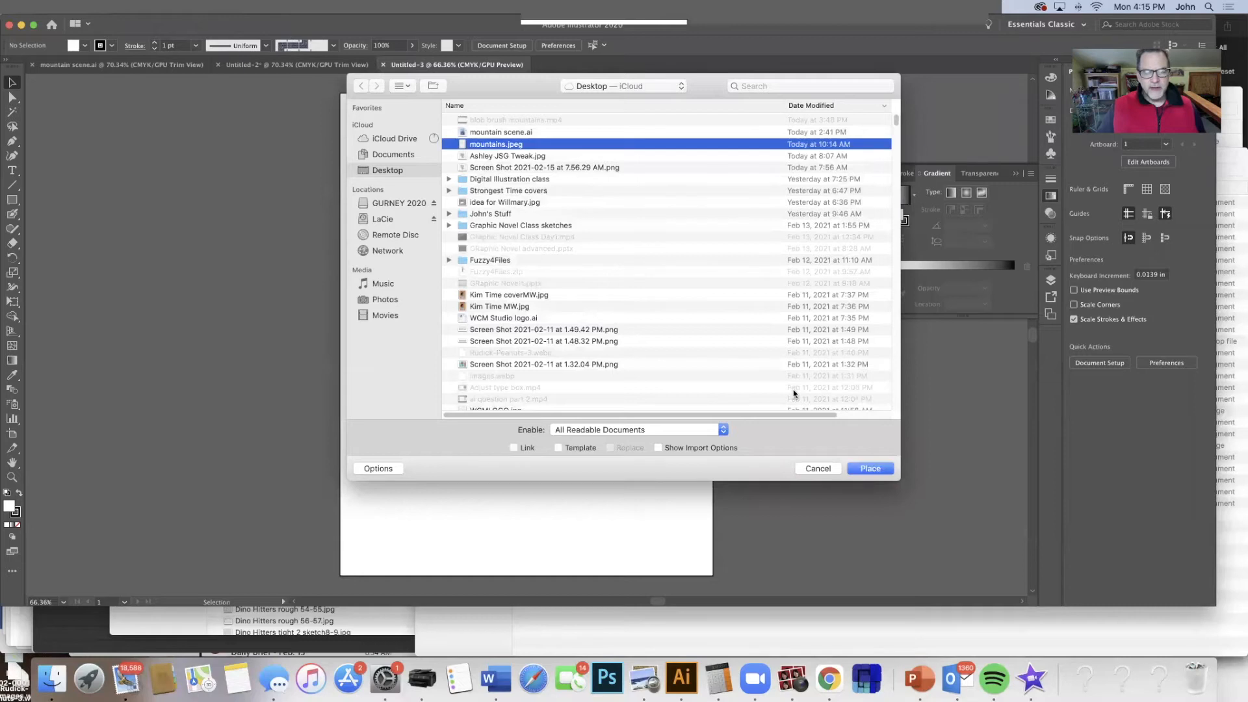
click(870, 469)
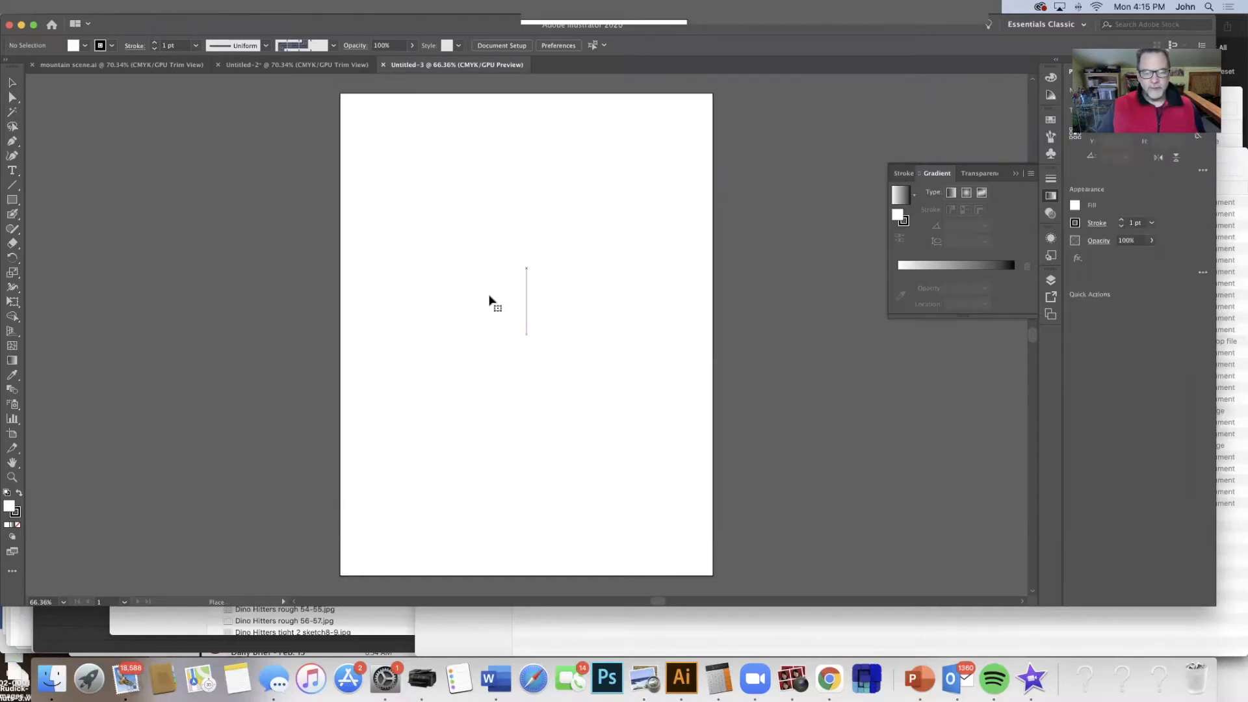
click(442, 247)
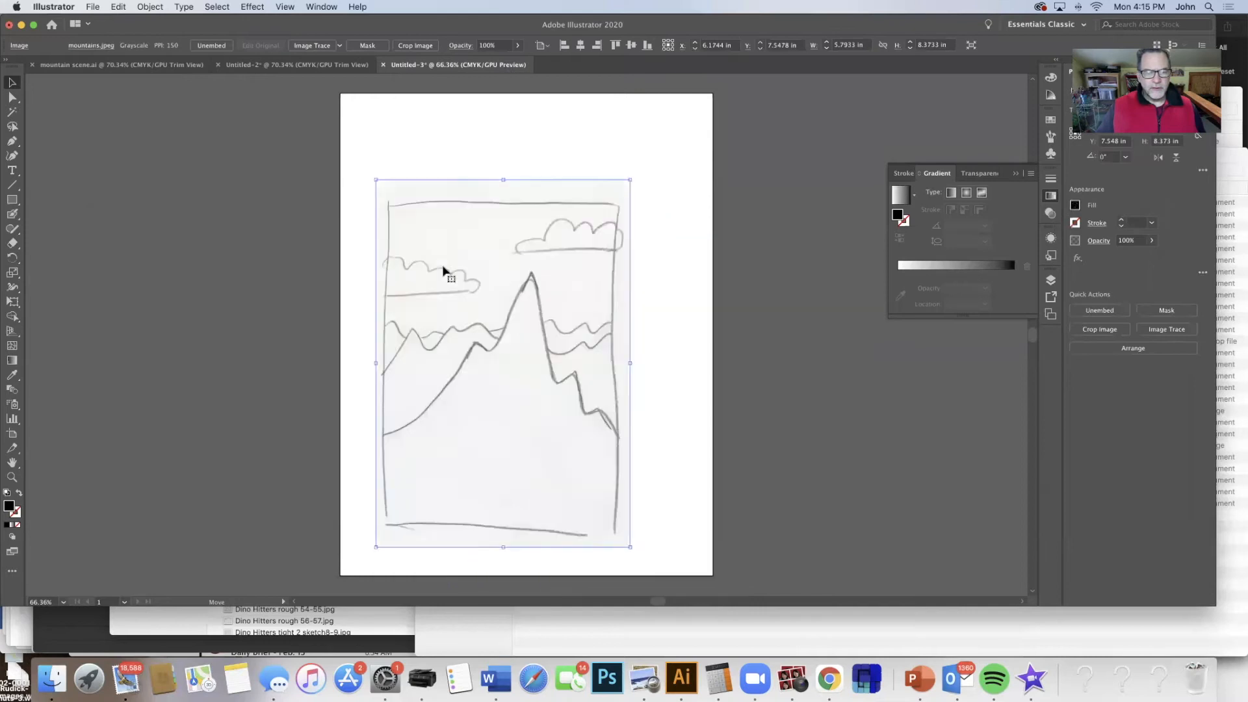
Stretch the placed mountain sketch to about 9.01 by 12.04 in so that it covers the artboard's width and height
drag(629, 362, 713, 363)
drag(378, 363, 335, 363)
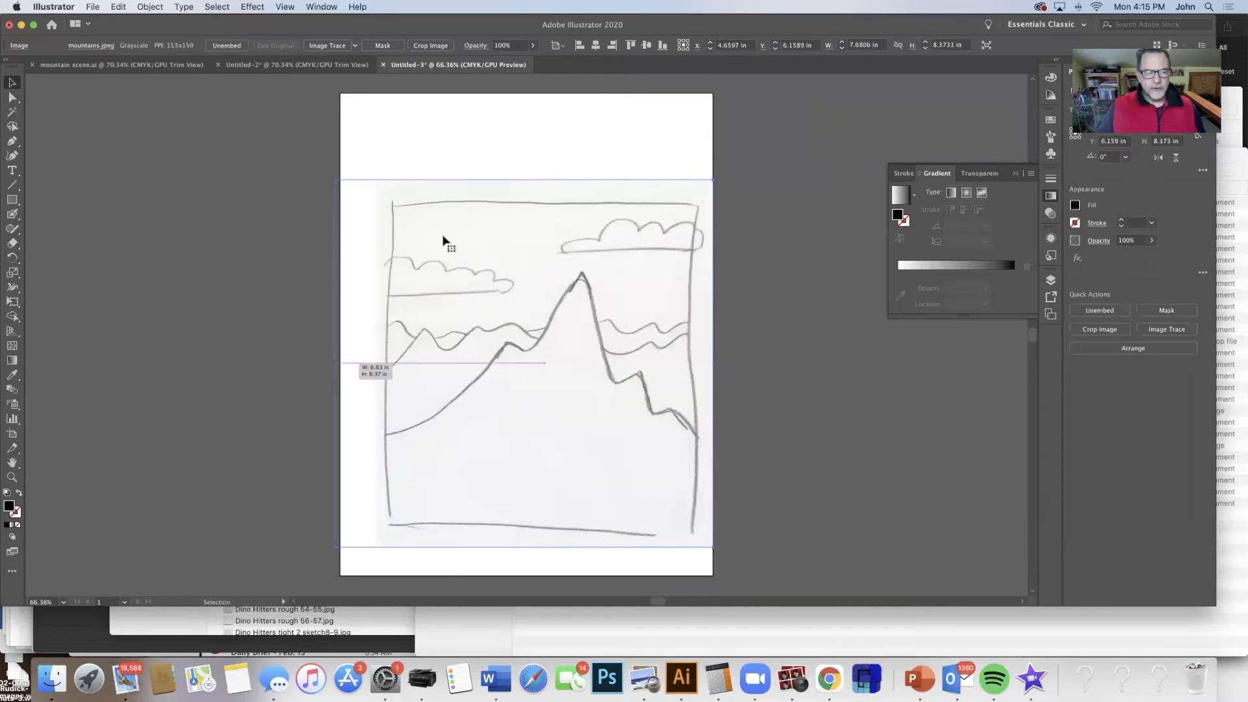
drag(523, 177, 523, 87)
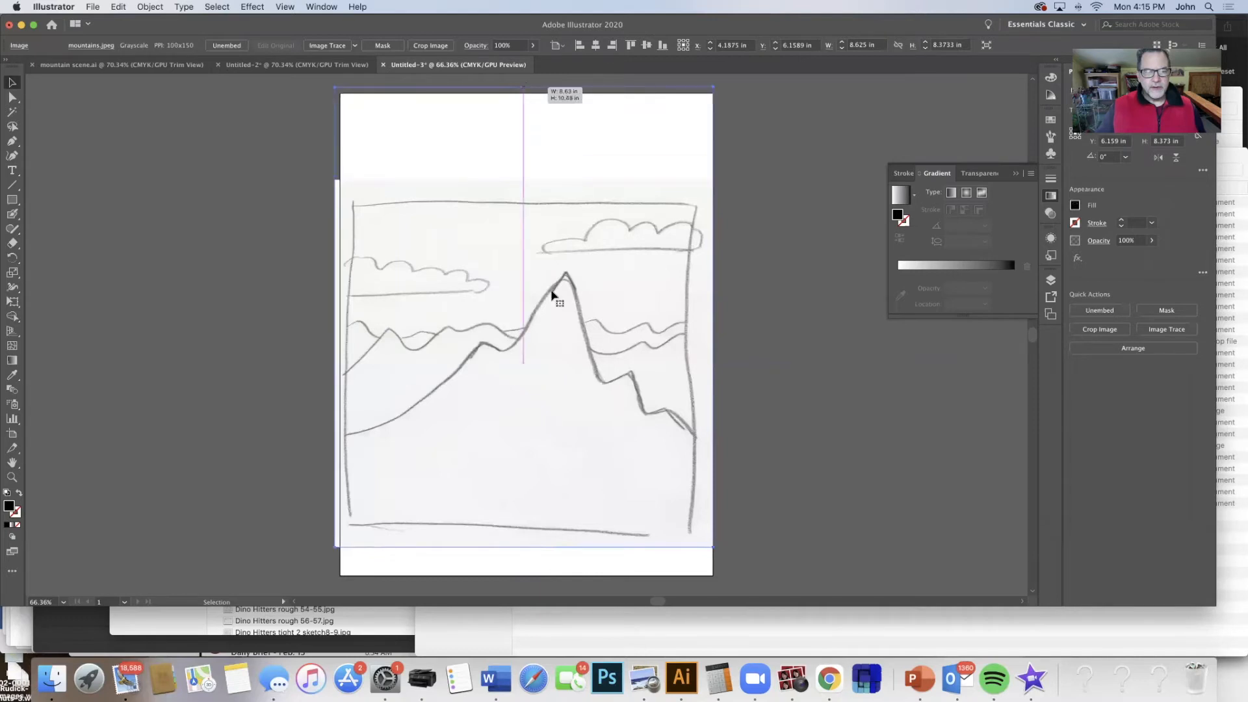
drag(524, 548, 524, 591)
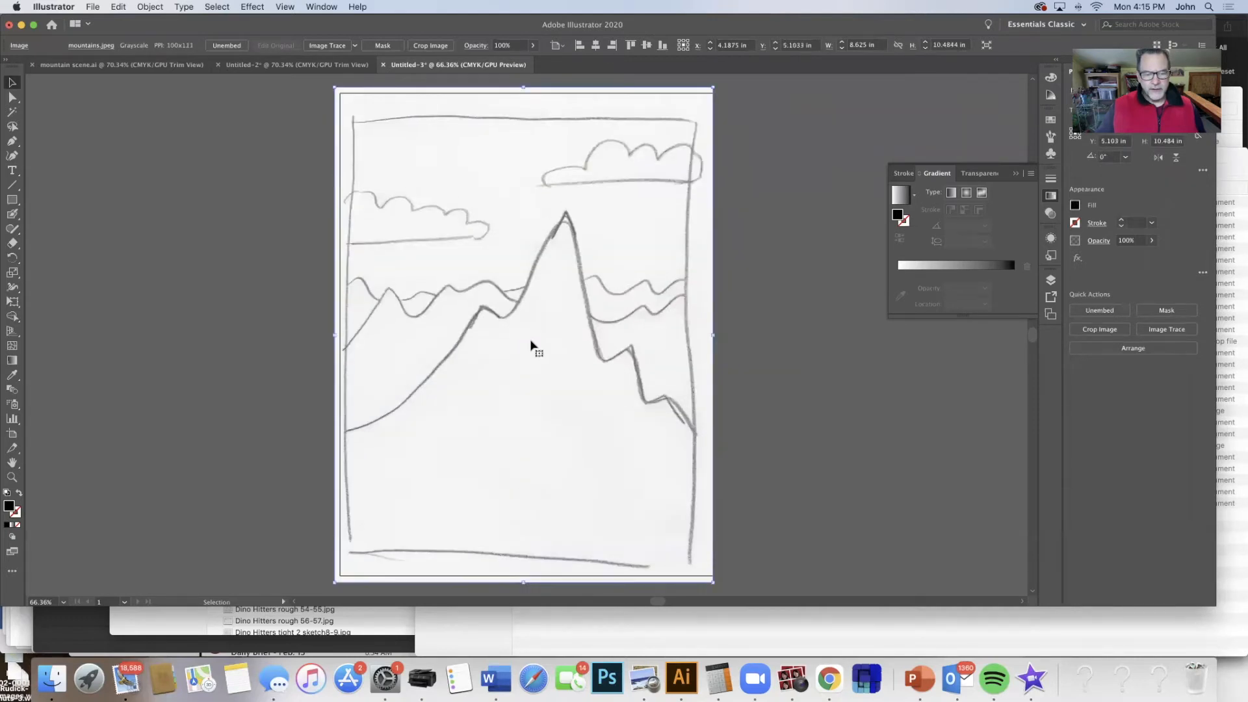
drag(523, 95, 523, 92)
drag(337, 357, 325, 357)
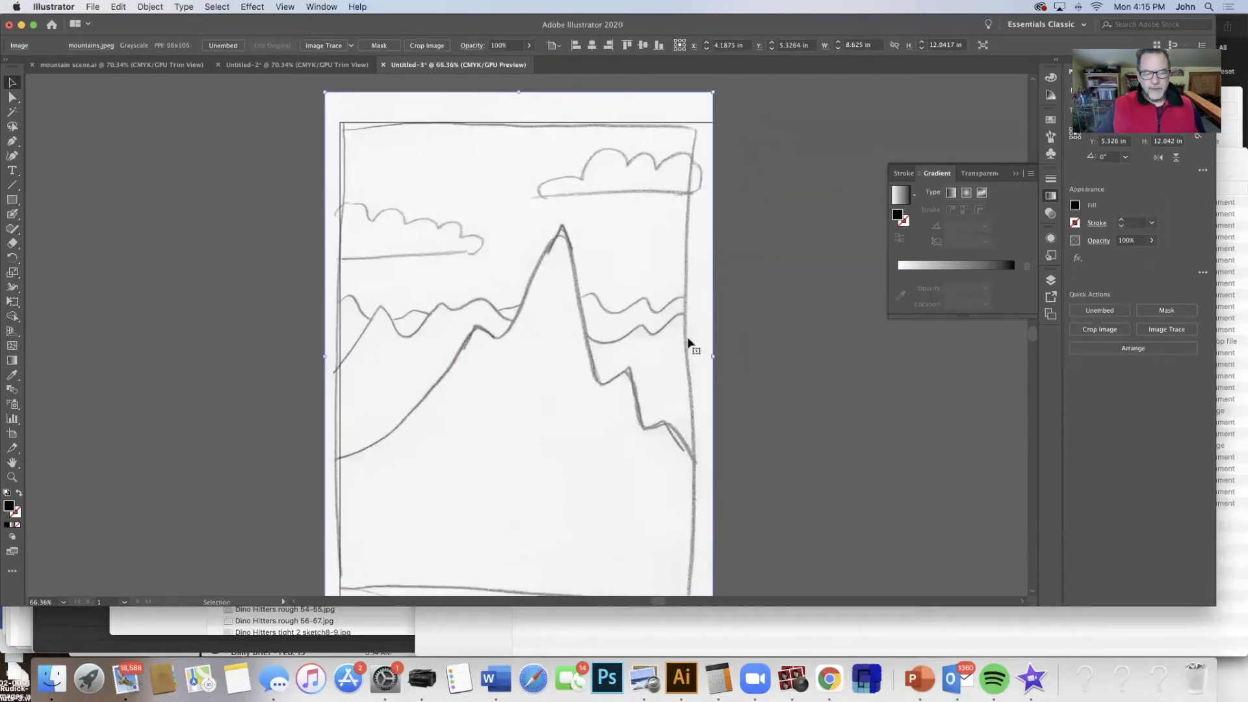
drag(717, 355, 721, 350)
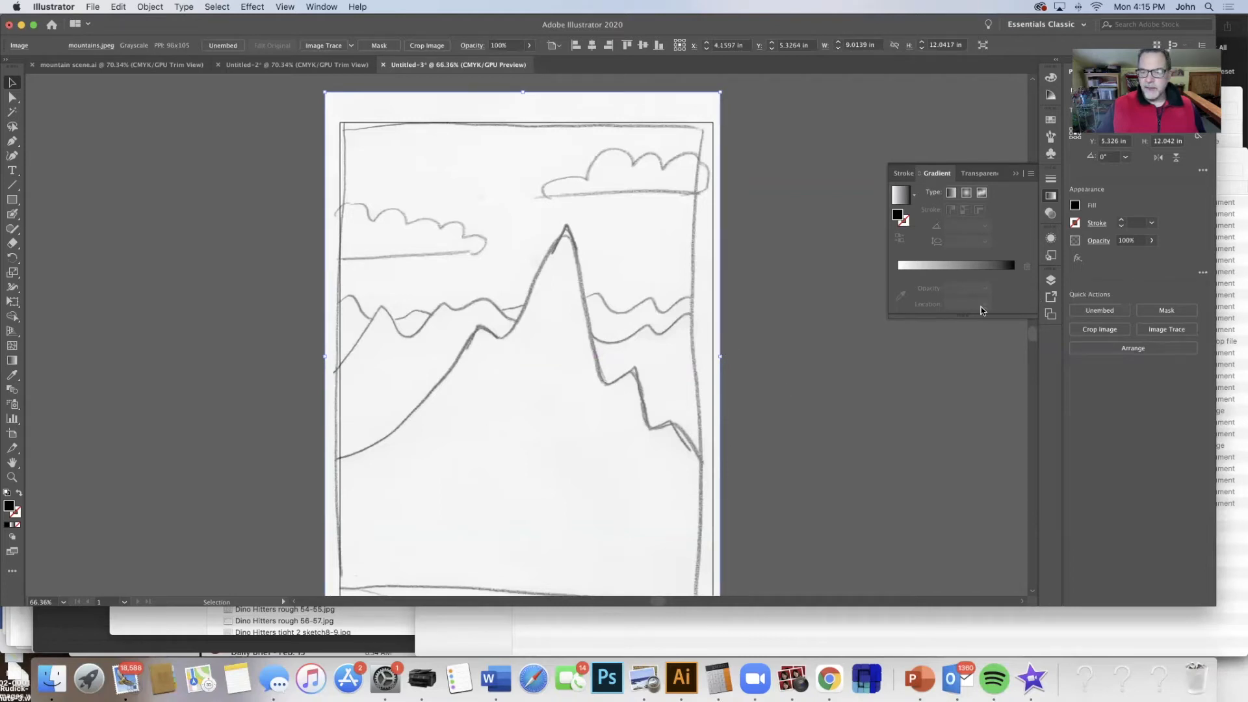
Add a new layer above the sketch and draw a rectangle about 9.85 by 12.25 in on it, covering the artboard
click(1052, 282)
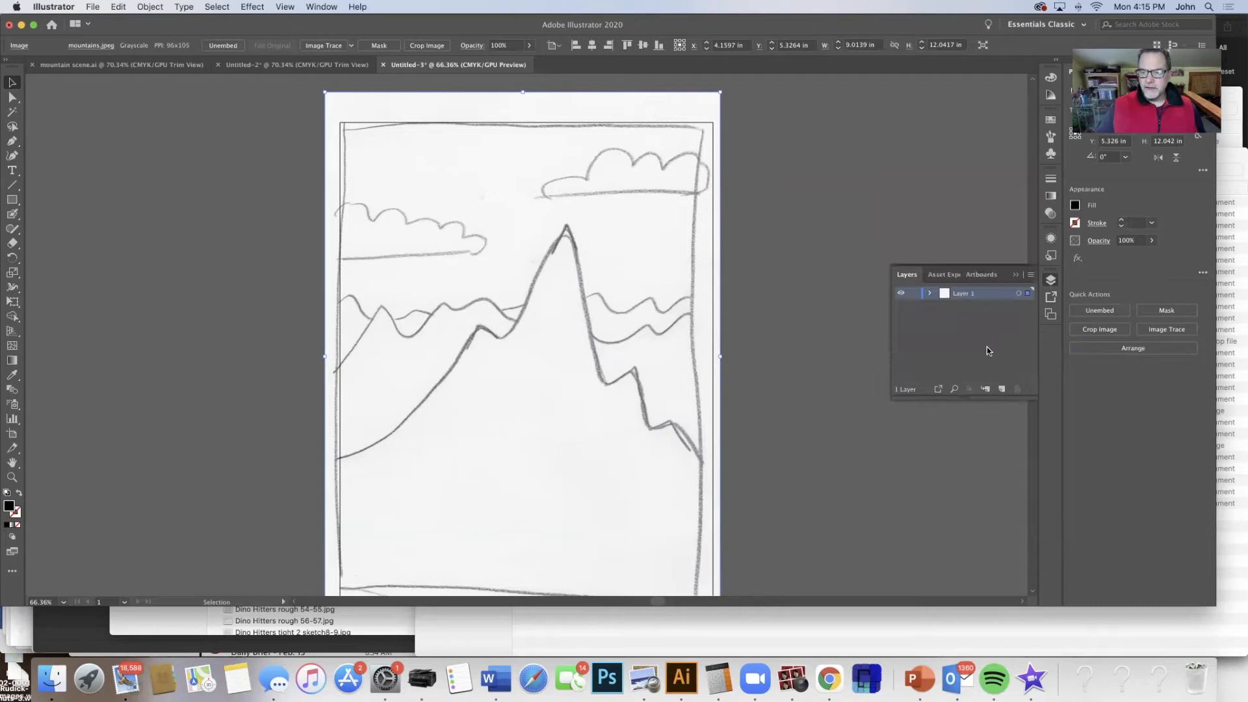
click(1001, 390)
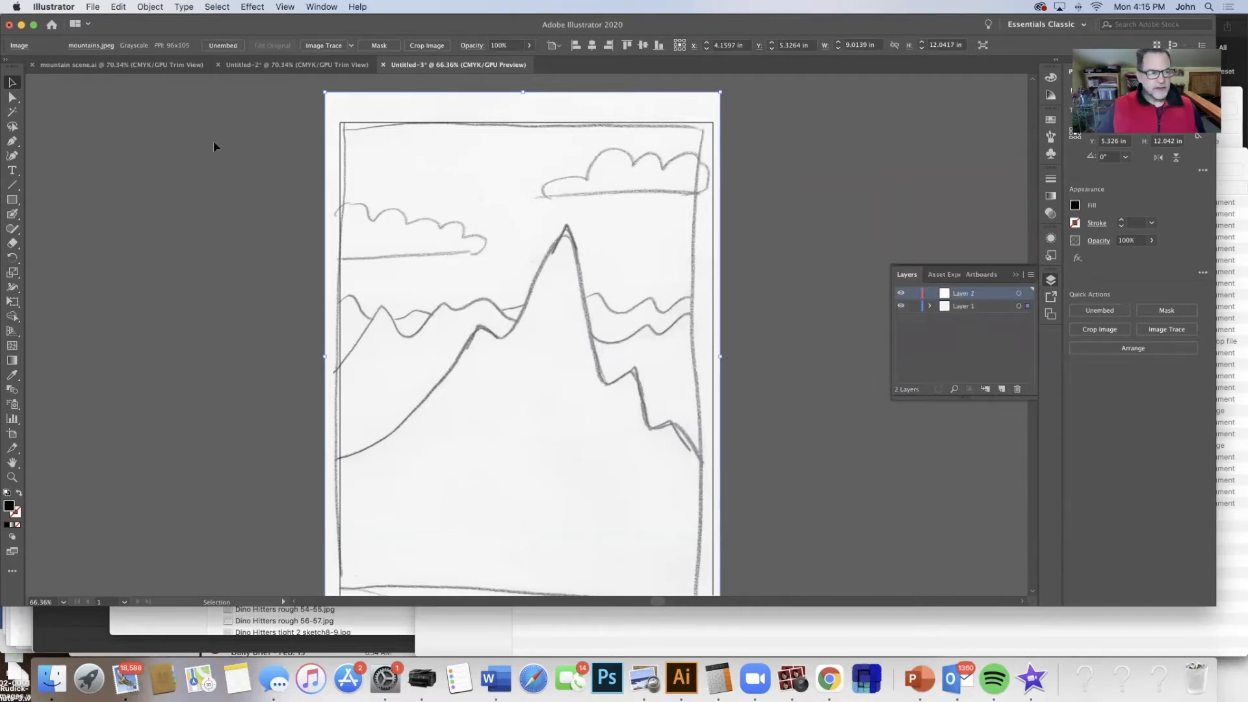
click(12, 200)
drag(313, 81, 744, 494)
scroll(821, 420, up, 3)
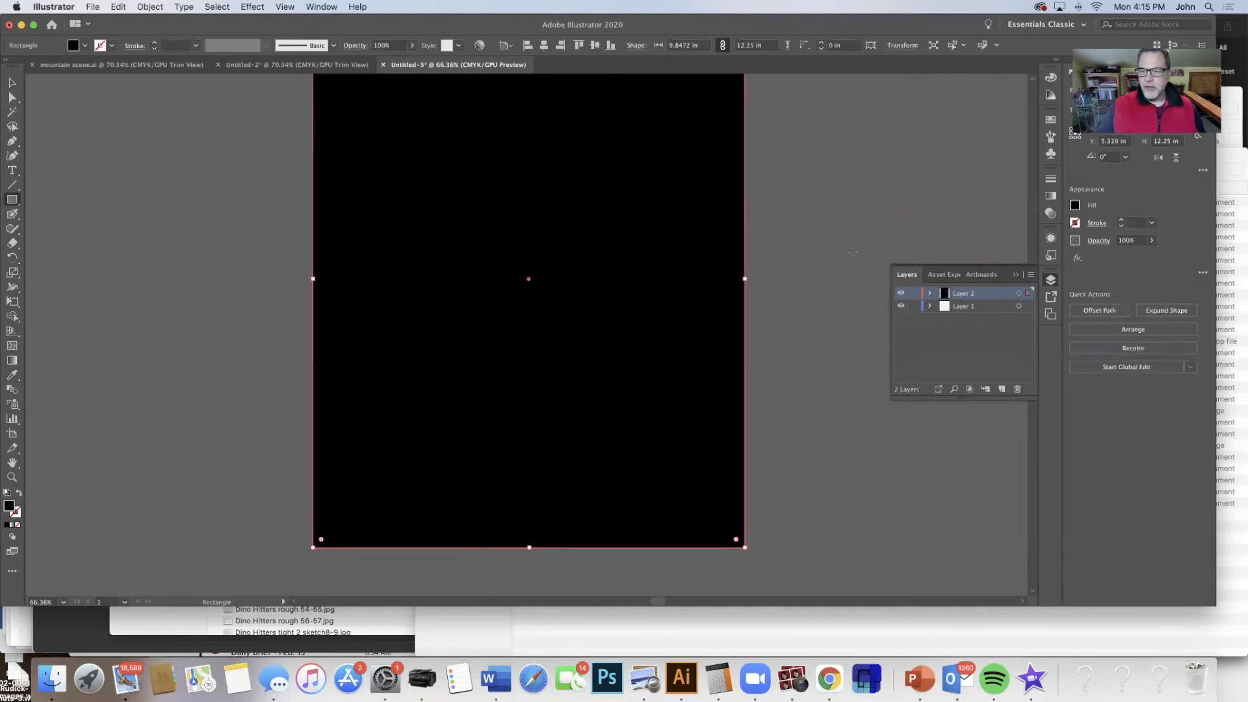
Fill the rectangle with a linear gradient and change its black end stop to medium blue
click(1051, 195)
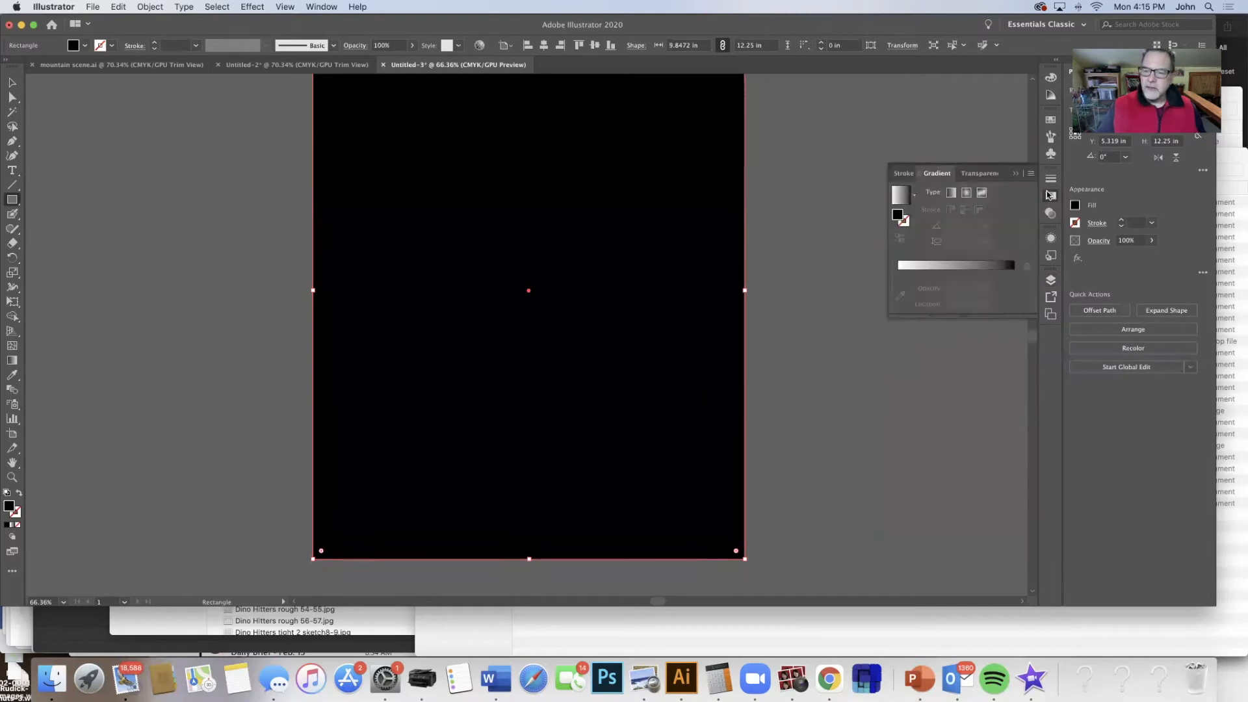
click(900, 194)
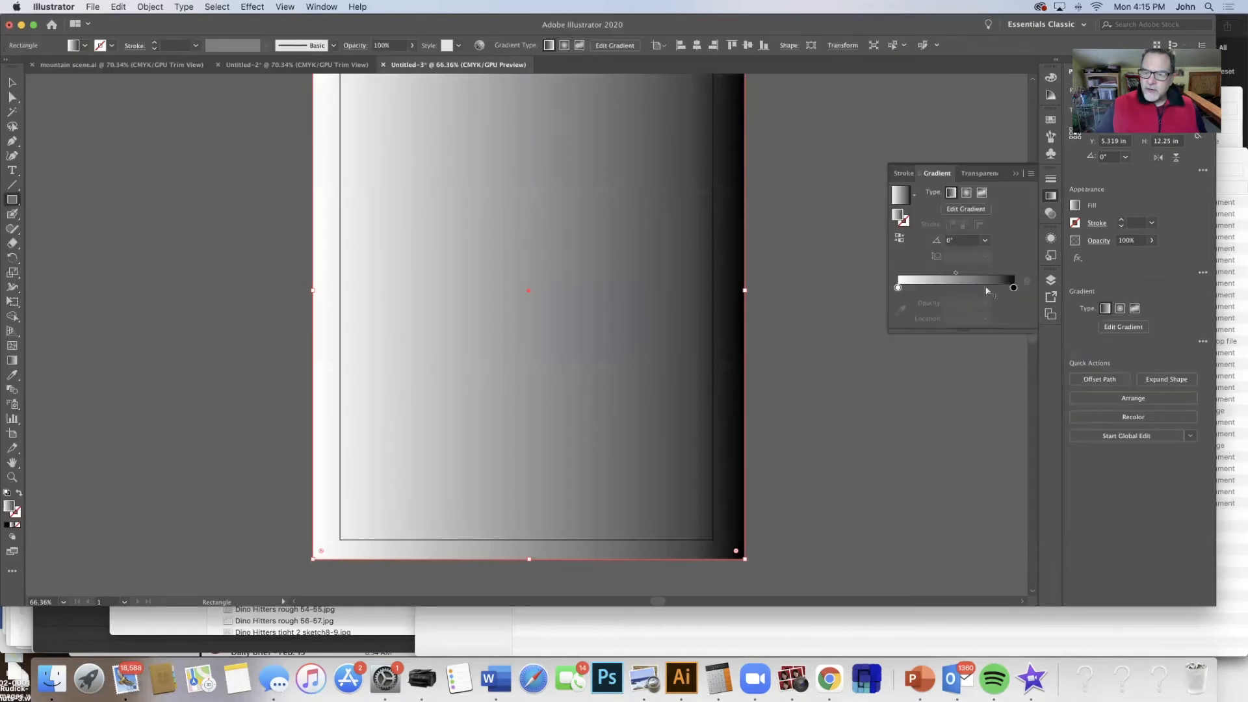
click(1014, 288)
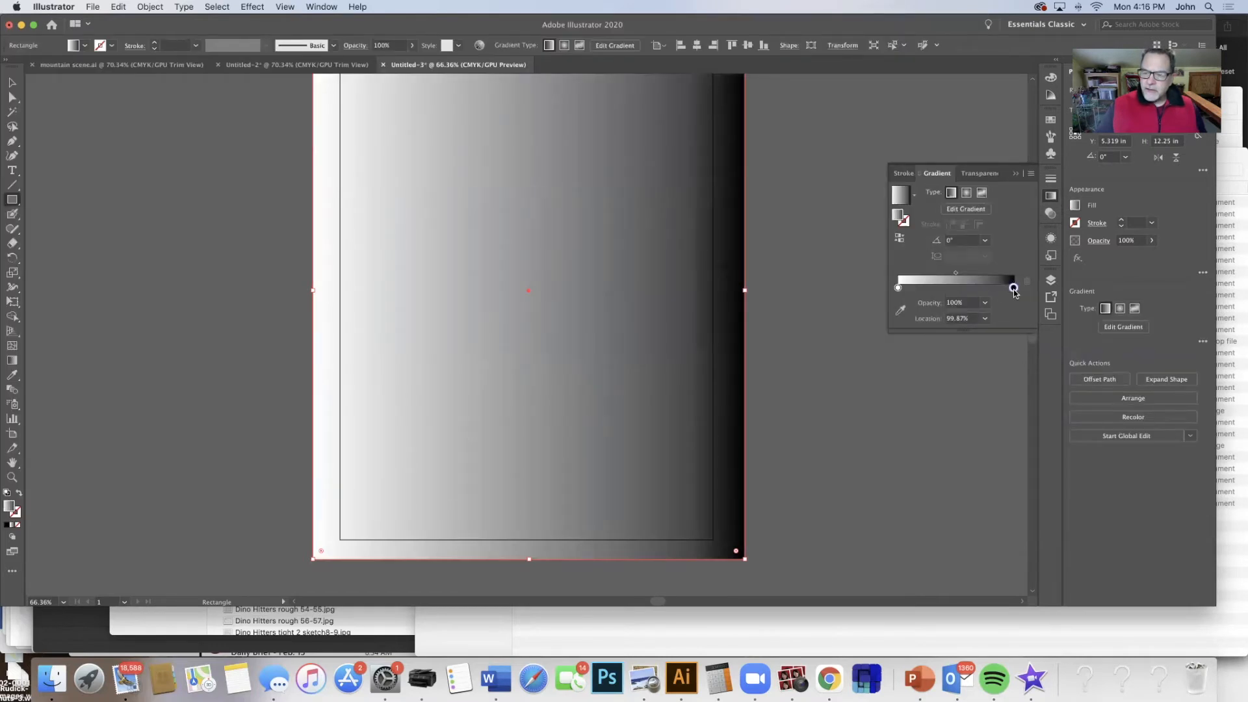
double_click(1014, 288)
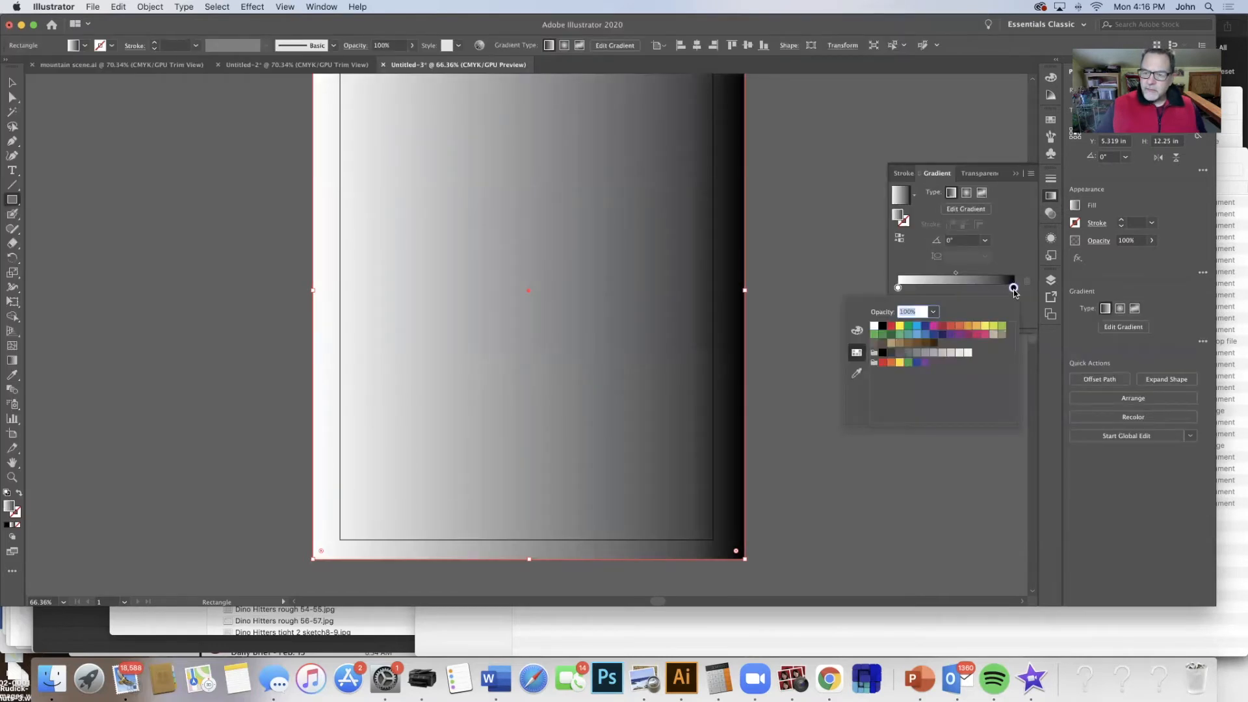
click(933, 334)
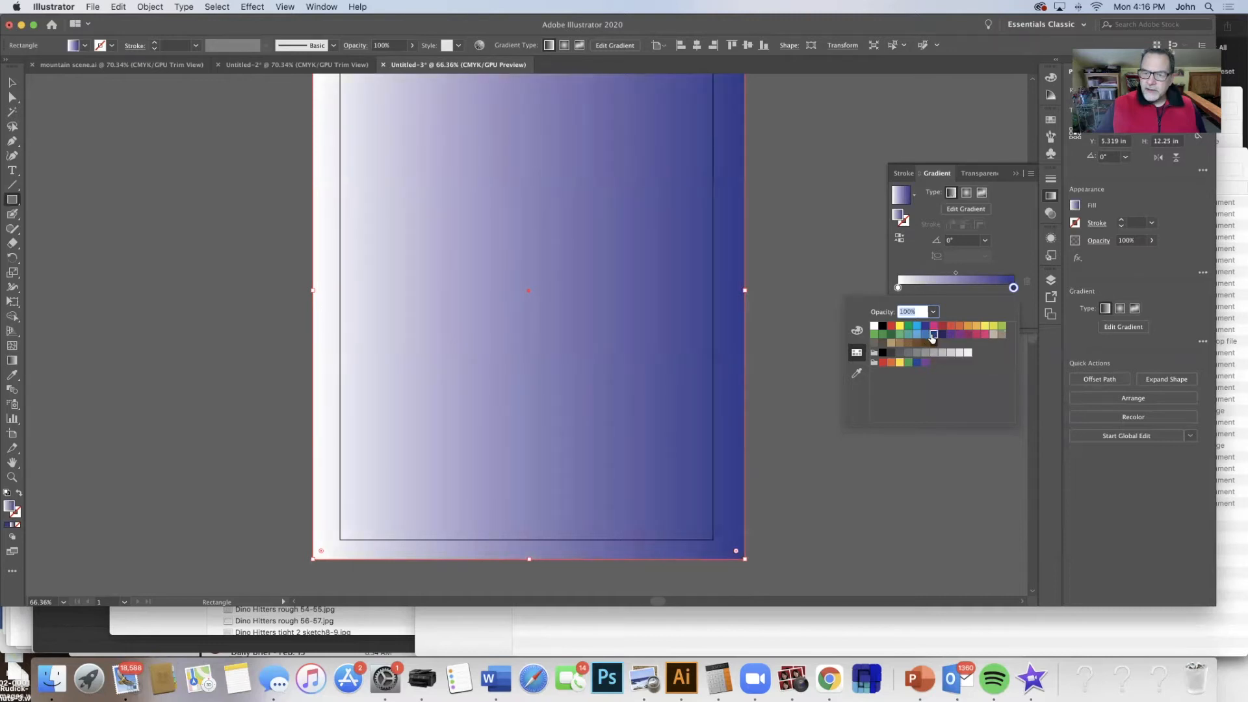
click(925, 334)
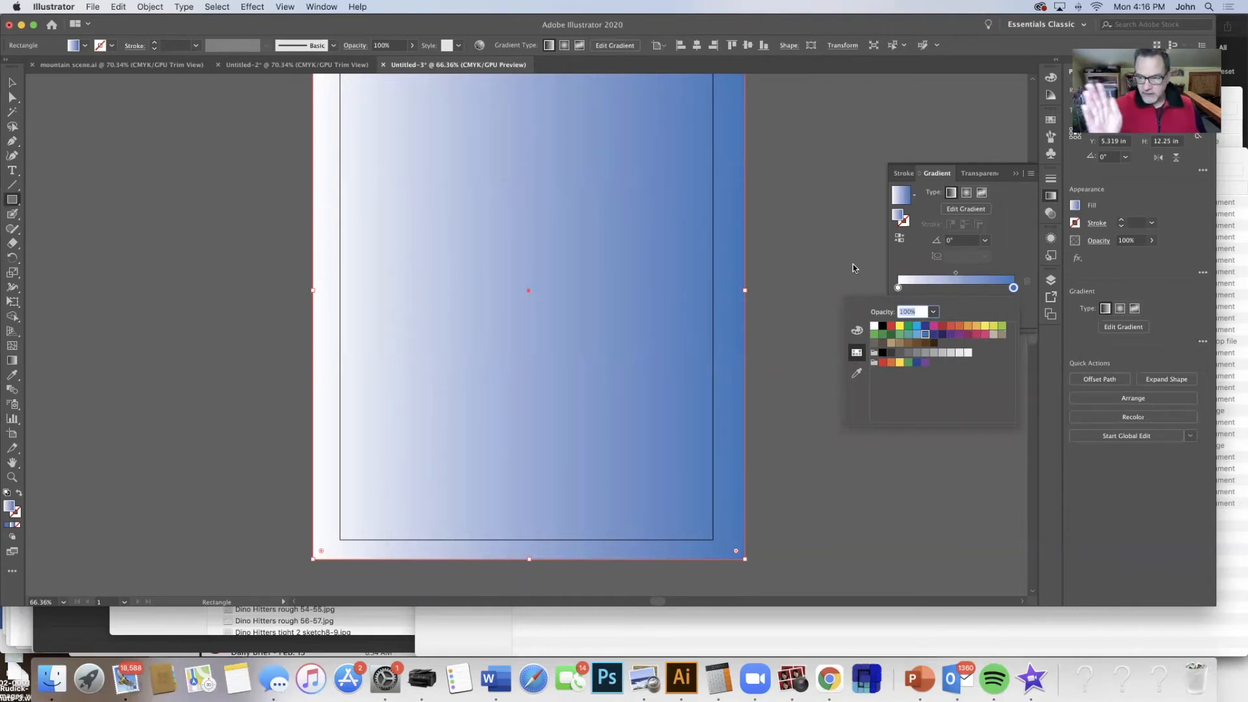
Set the rectangle's gradient angle to 90°
click(984, 242)
click(983, 242)
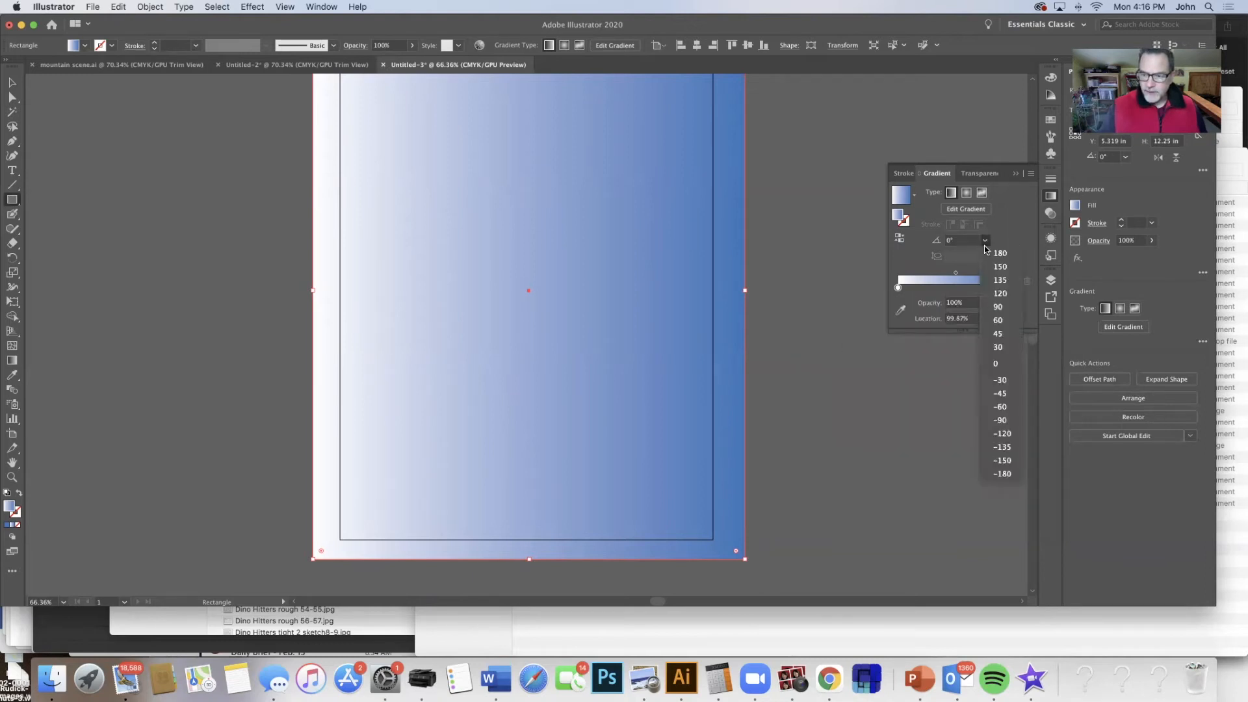
click(997, 308)
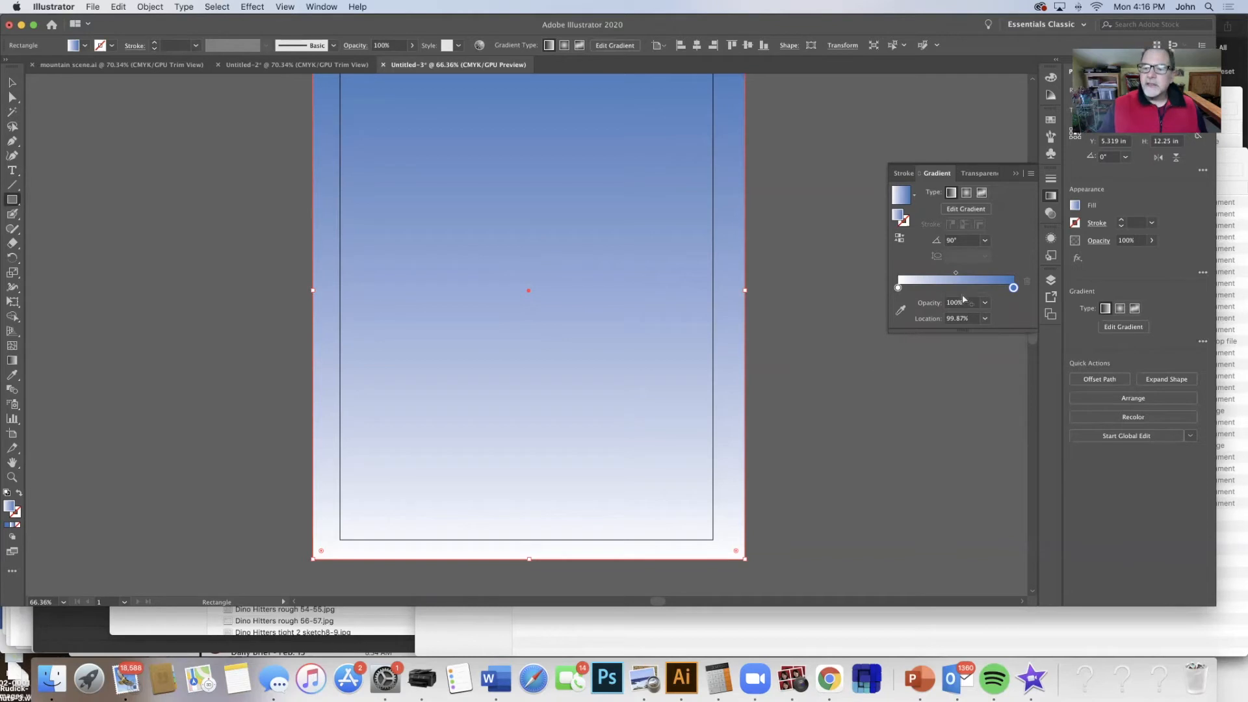
Move Layer 2 with the gradient rectangle below the sketch layer, keeping Layer 1's options as they are
click(1050, 281)
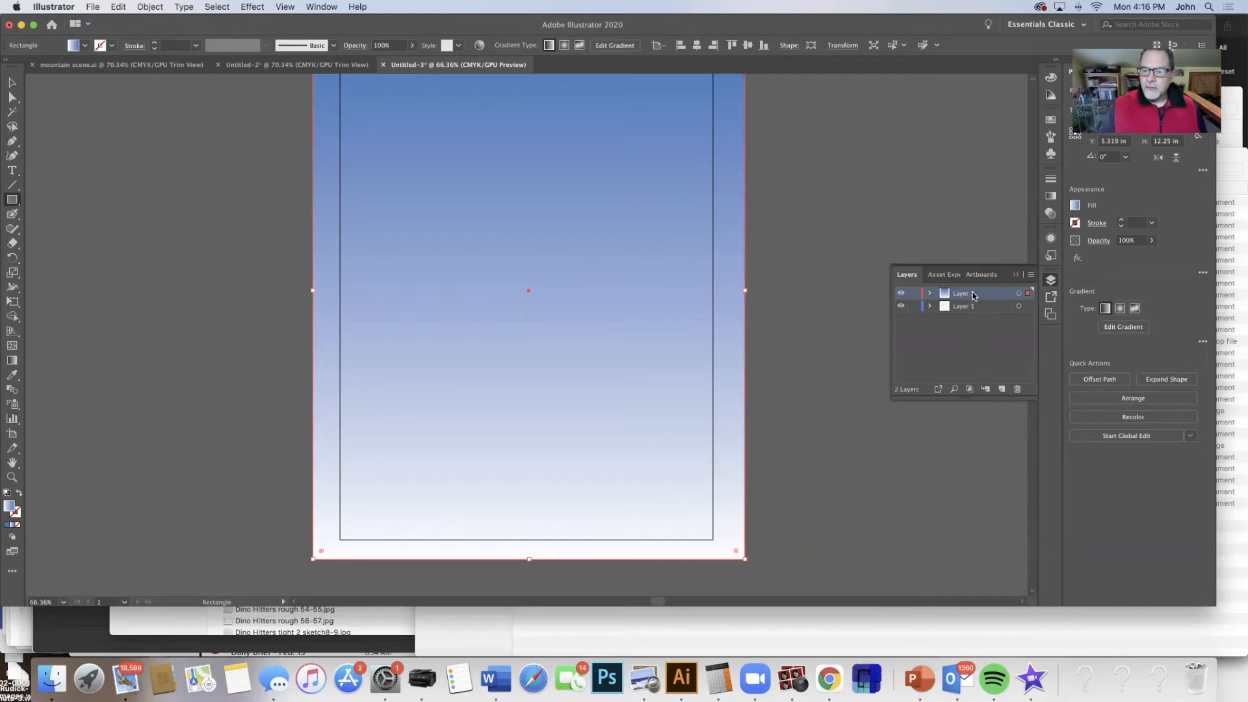
drag(973, 295, 971, 310)
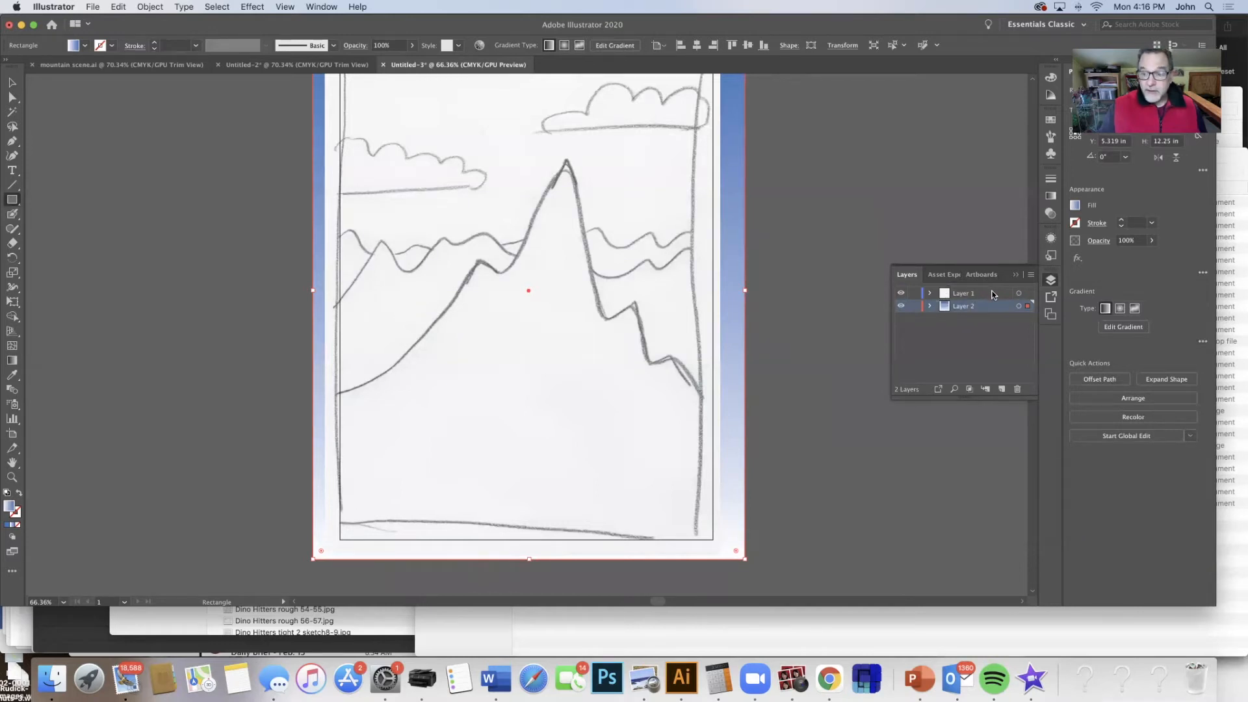
double_click(987, 295)
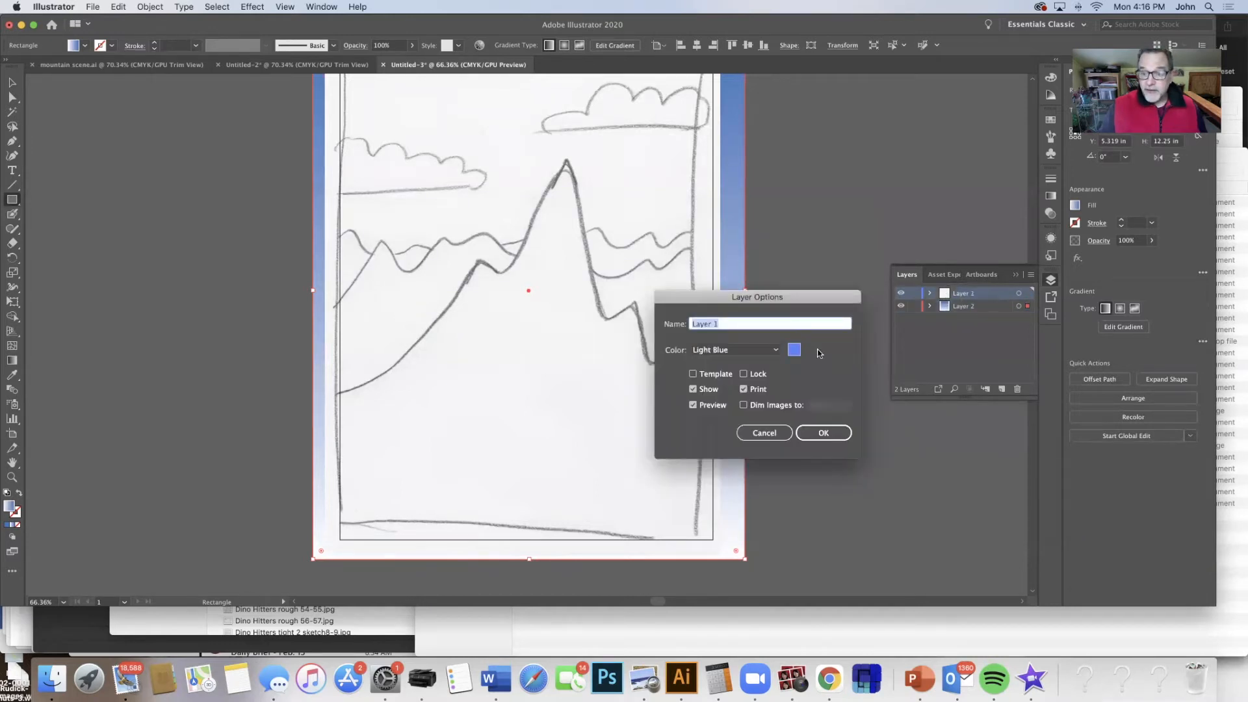
click(766, 433)
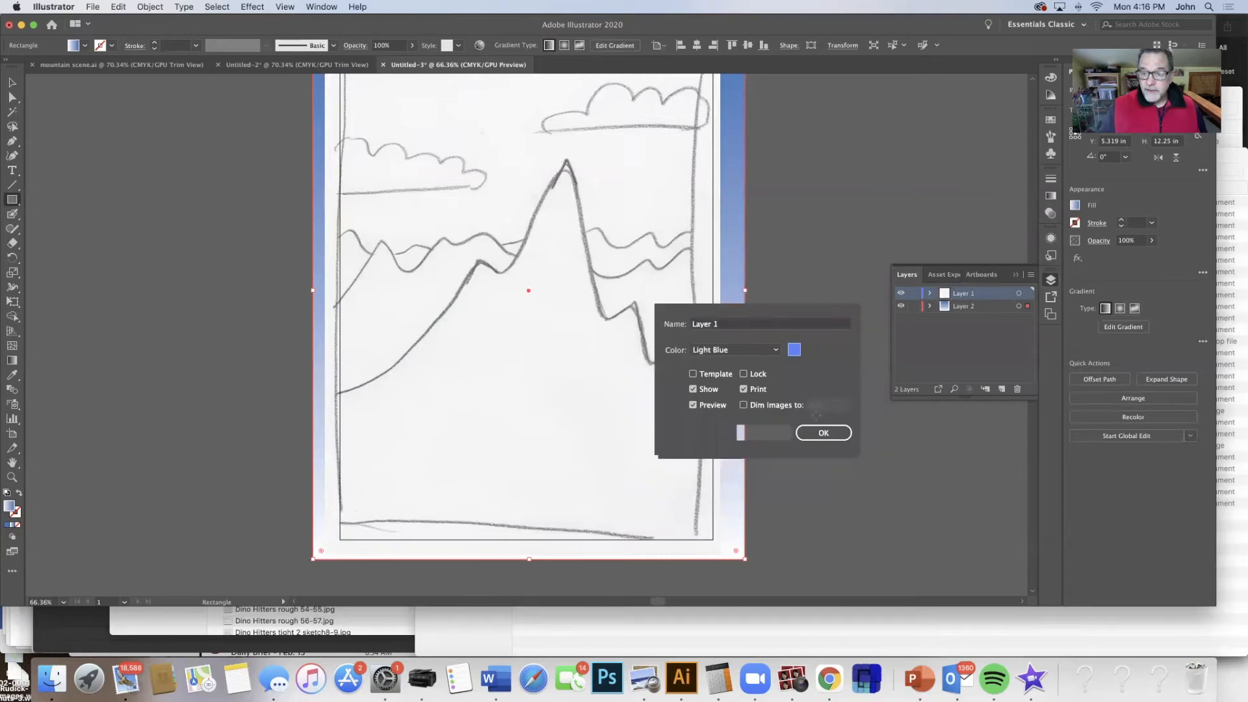
Set the mountain sketch on Layer 1 to 49% opacity with the Multiply blend mode
click(1018, 294)
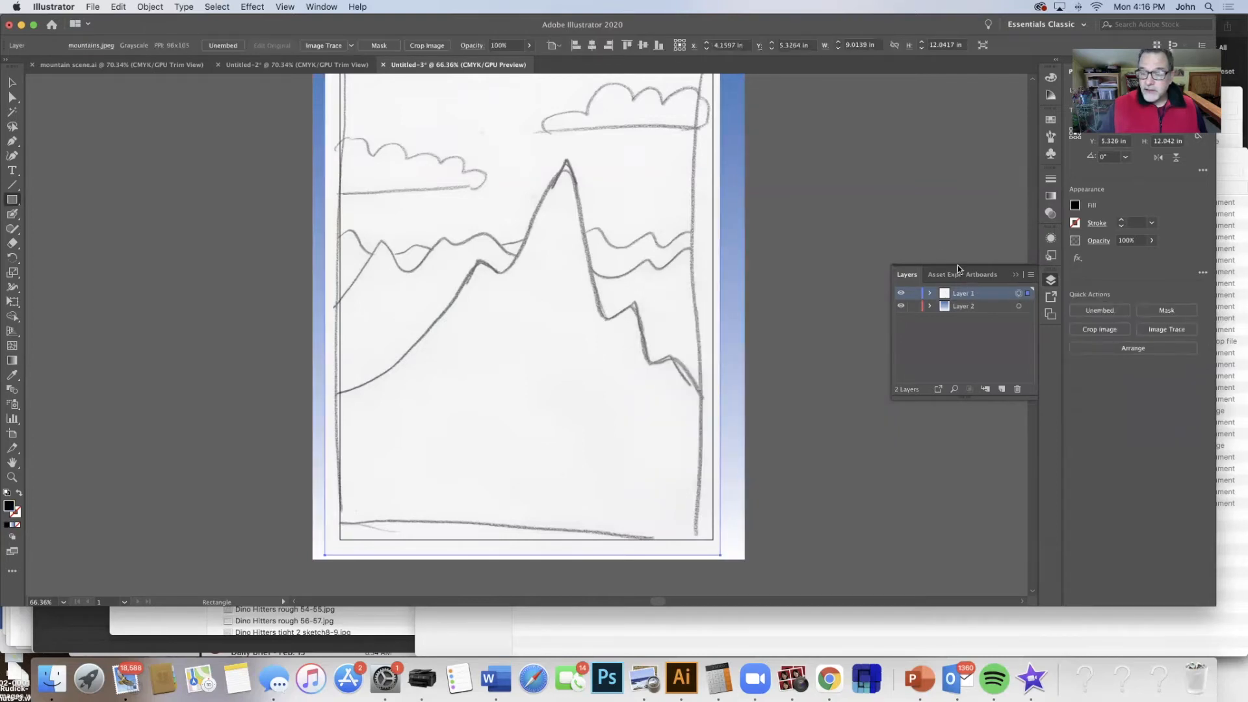
click(1049, 213)
click(1026, 191)
drag(1026, 206, 1000, 204)
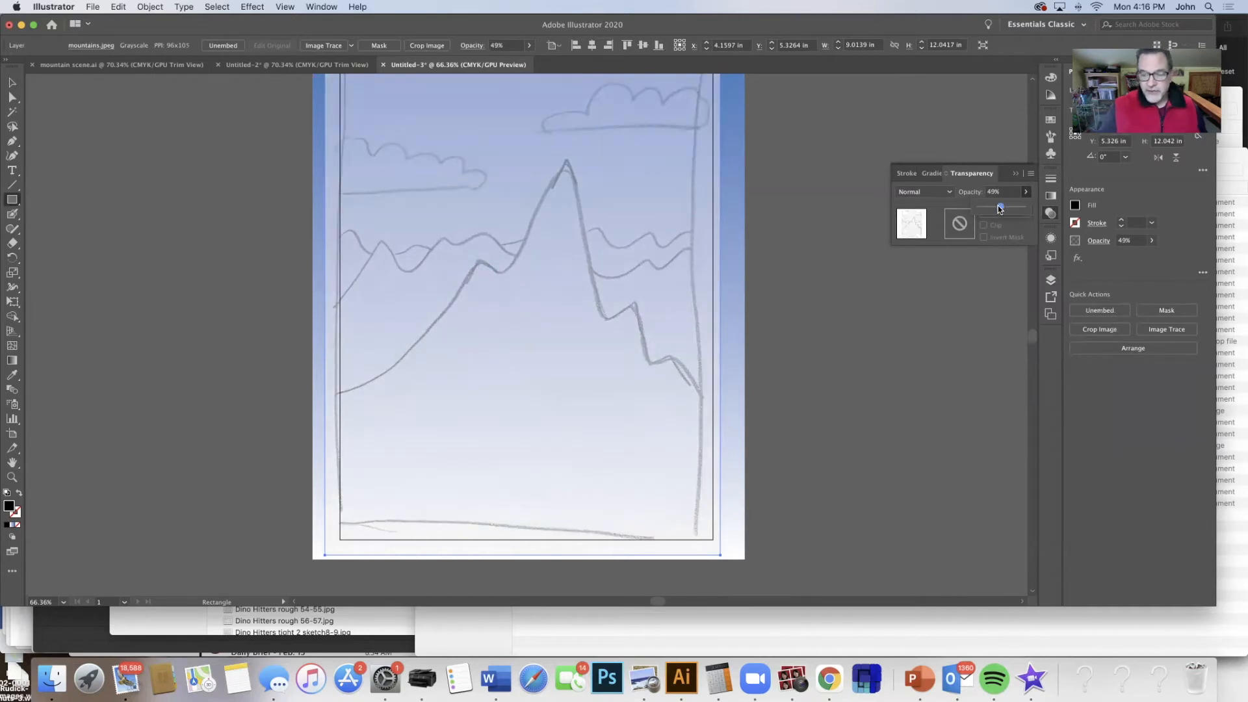
click(940, 193)
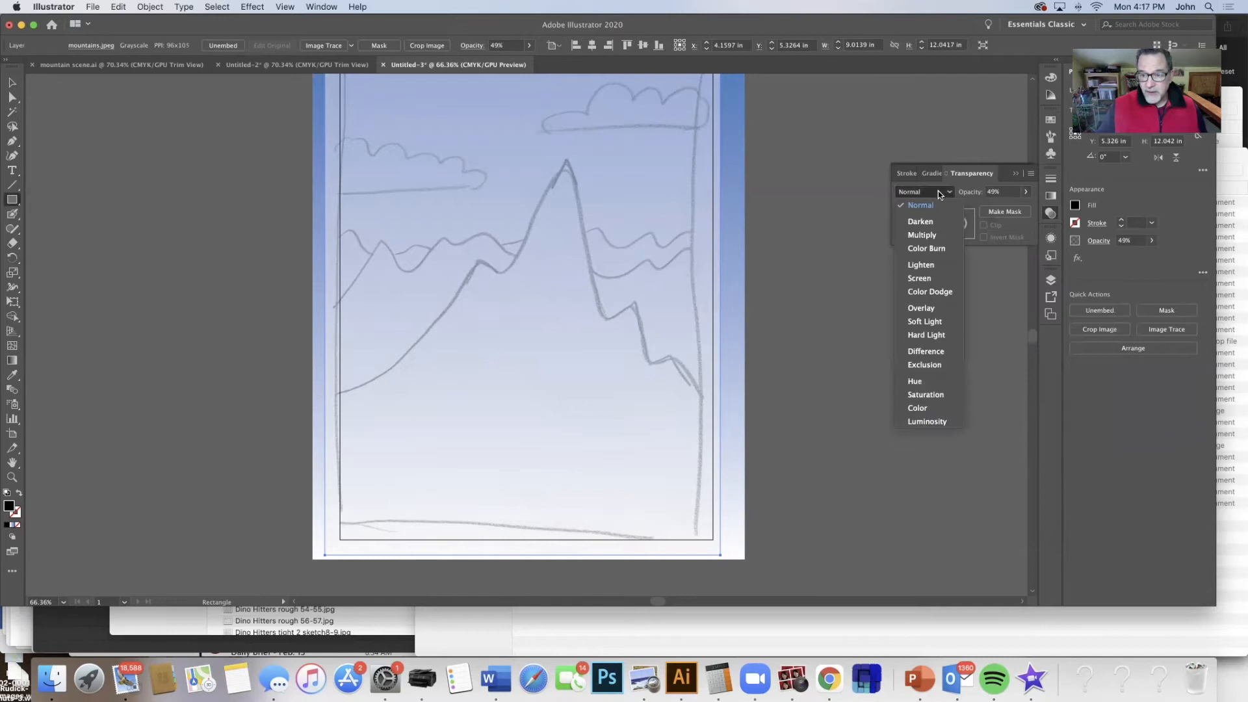
click(930, 234)
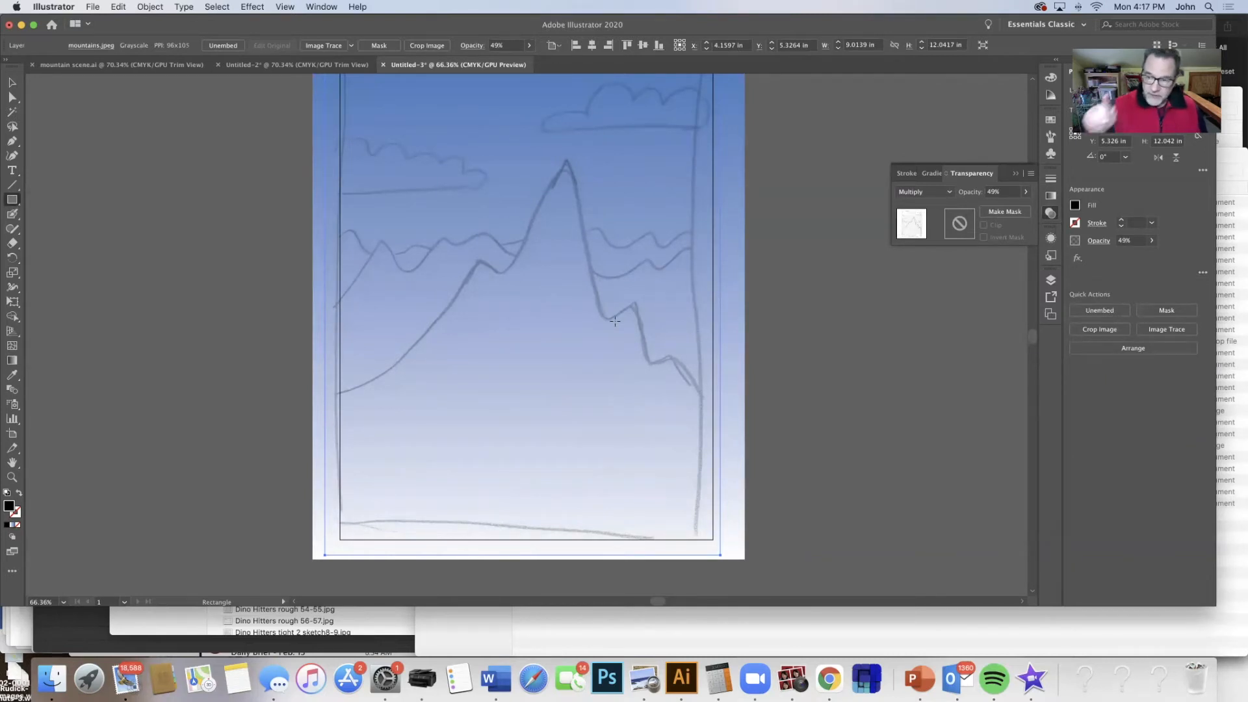
Lock the sketch layer, make Layer 2 the active layer and deselect the gradient rectangle
click(1048, 281)
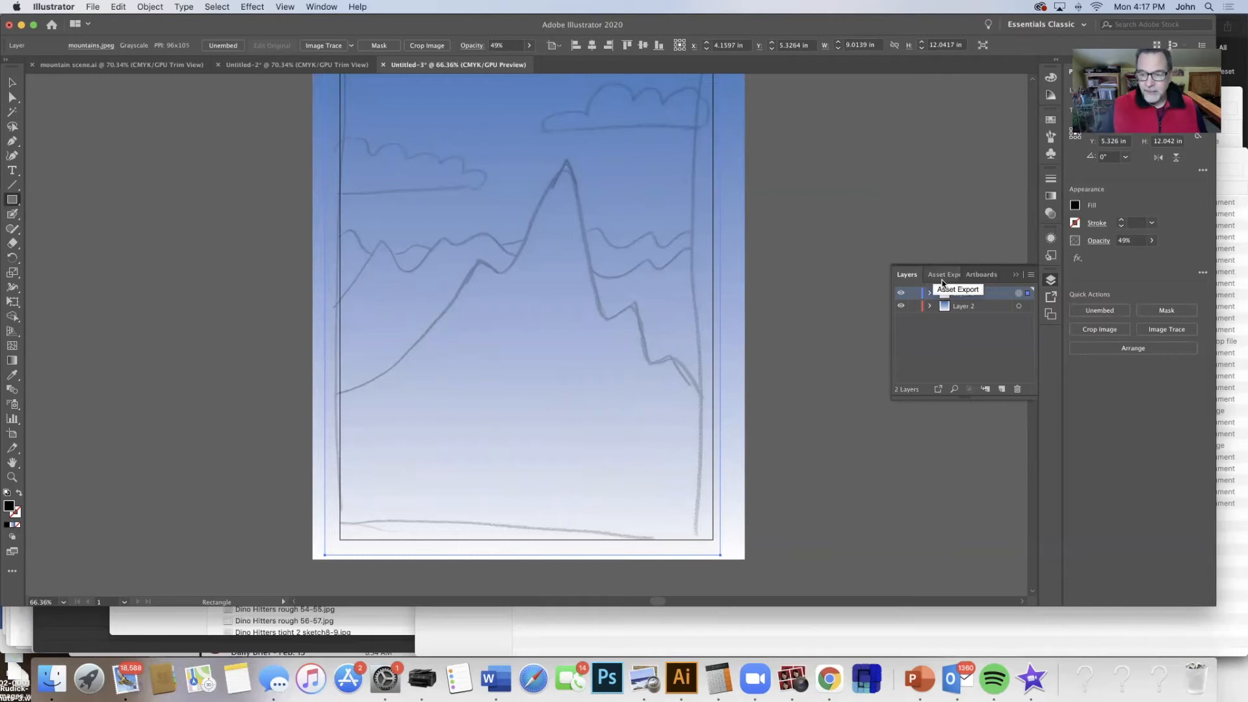
click(914, 293)
click(991, 303)
click(1018, 306)
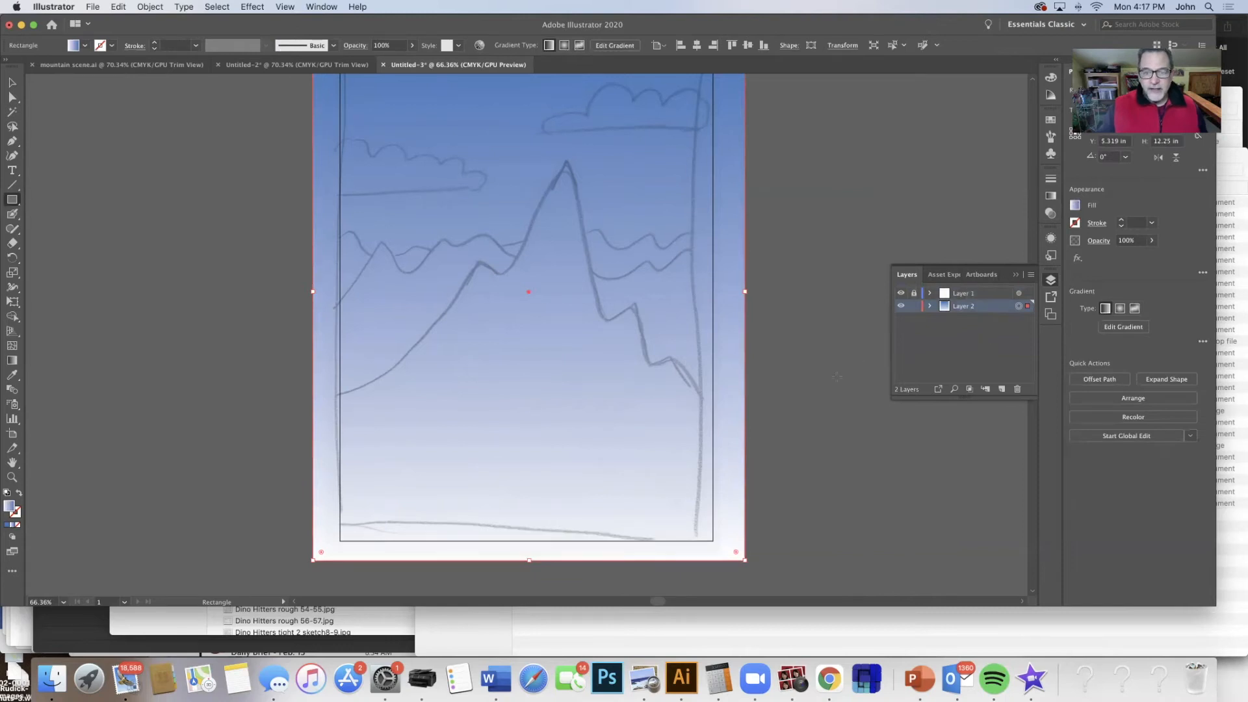
scroll(845, 376, up, 5)
scroll(831, 379, down, 1)
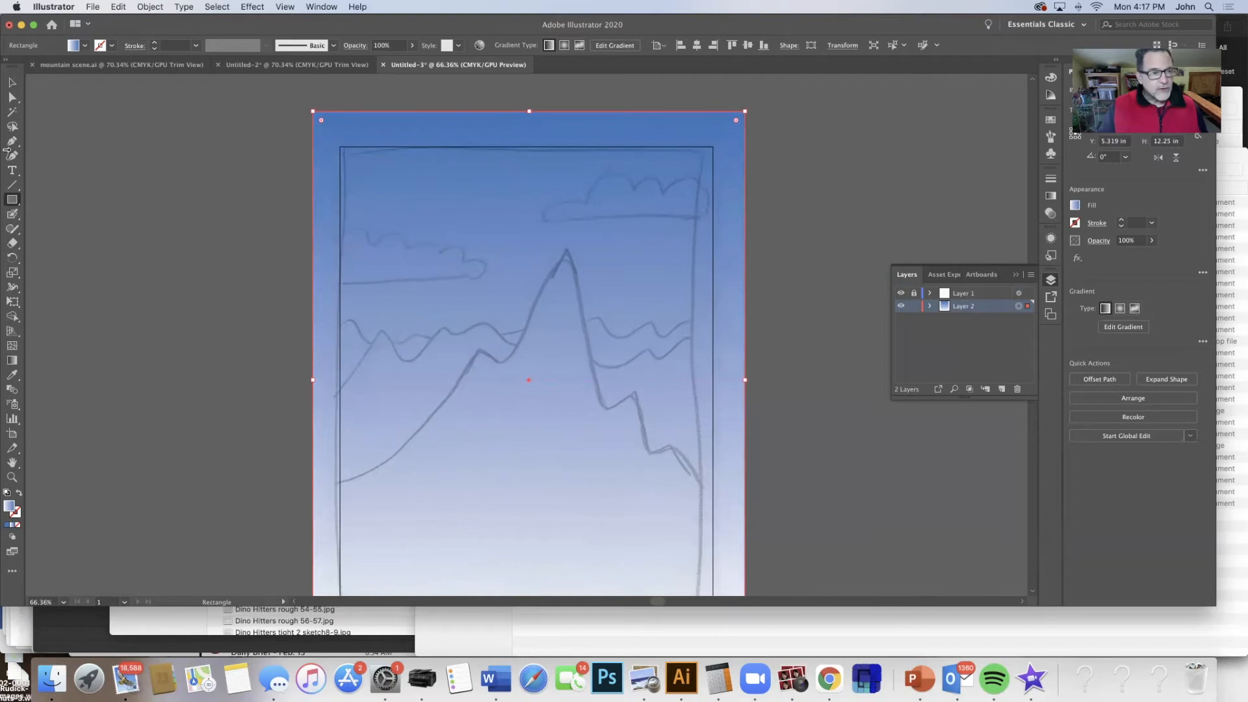
click(12, 82)
click(91, 104)
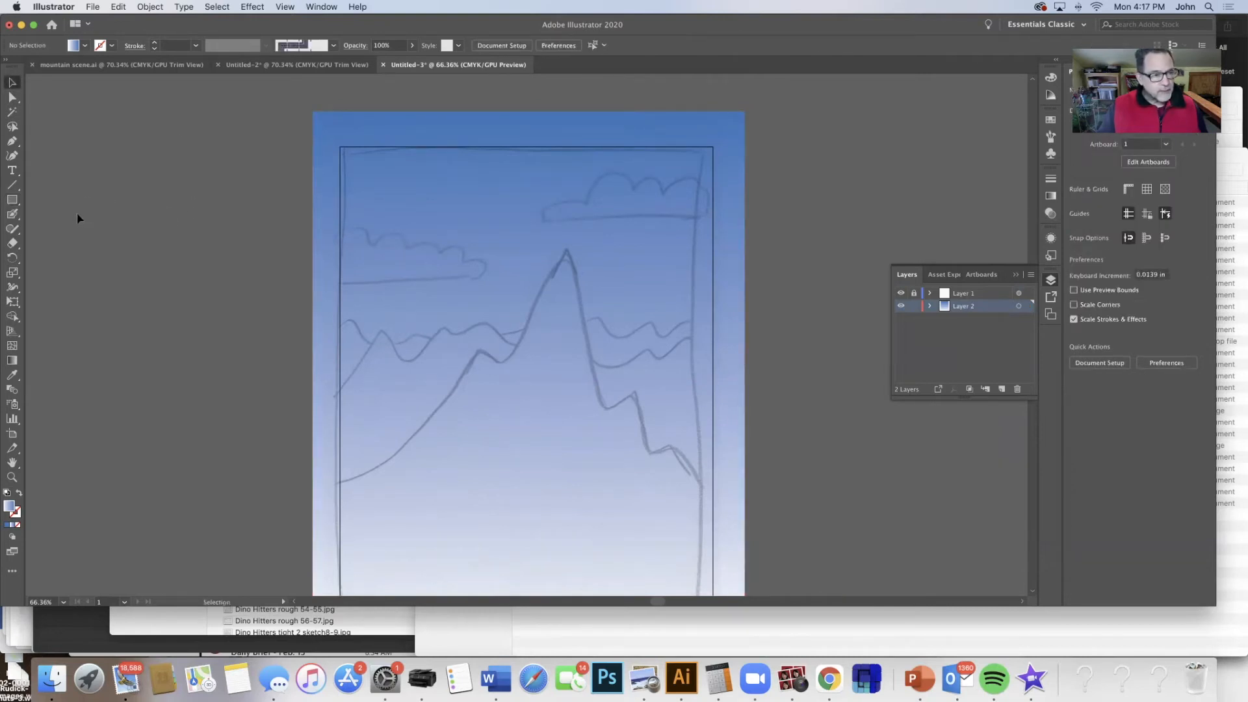
Choose the Blob Brush and set the fill colour to light pink F7C4F5
click(12, 213)
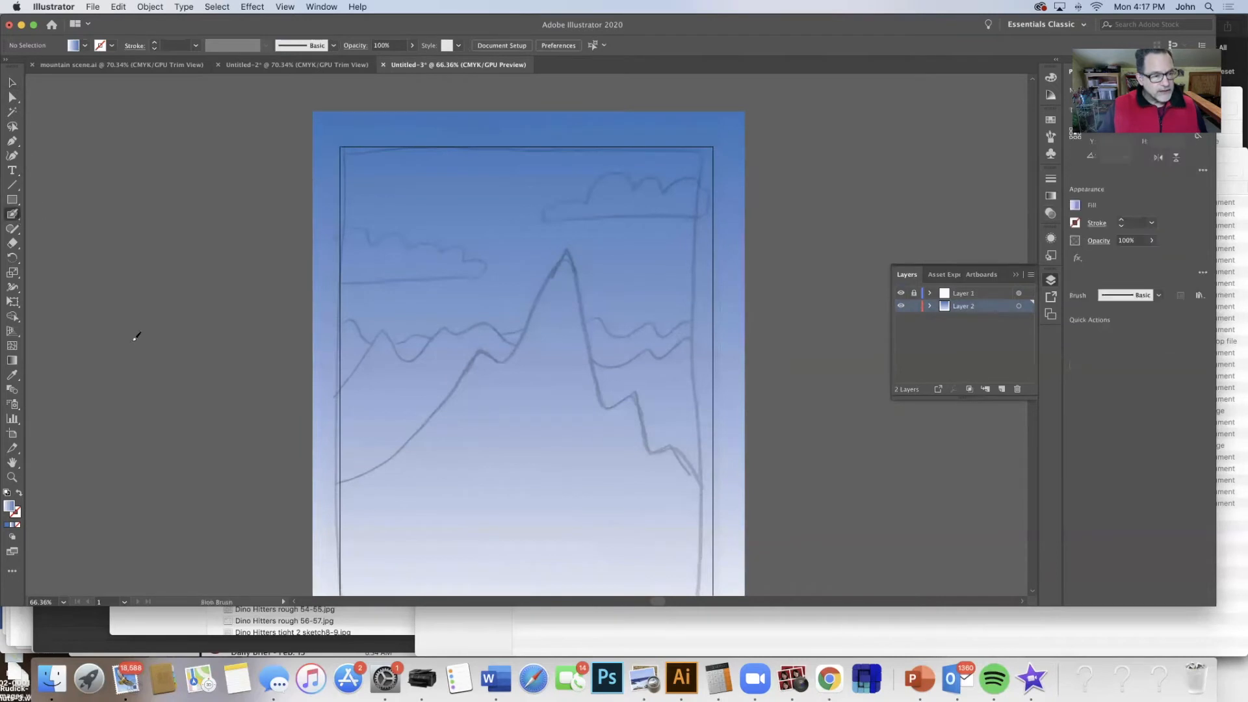
double_click(10, 505)
click(910, 255)
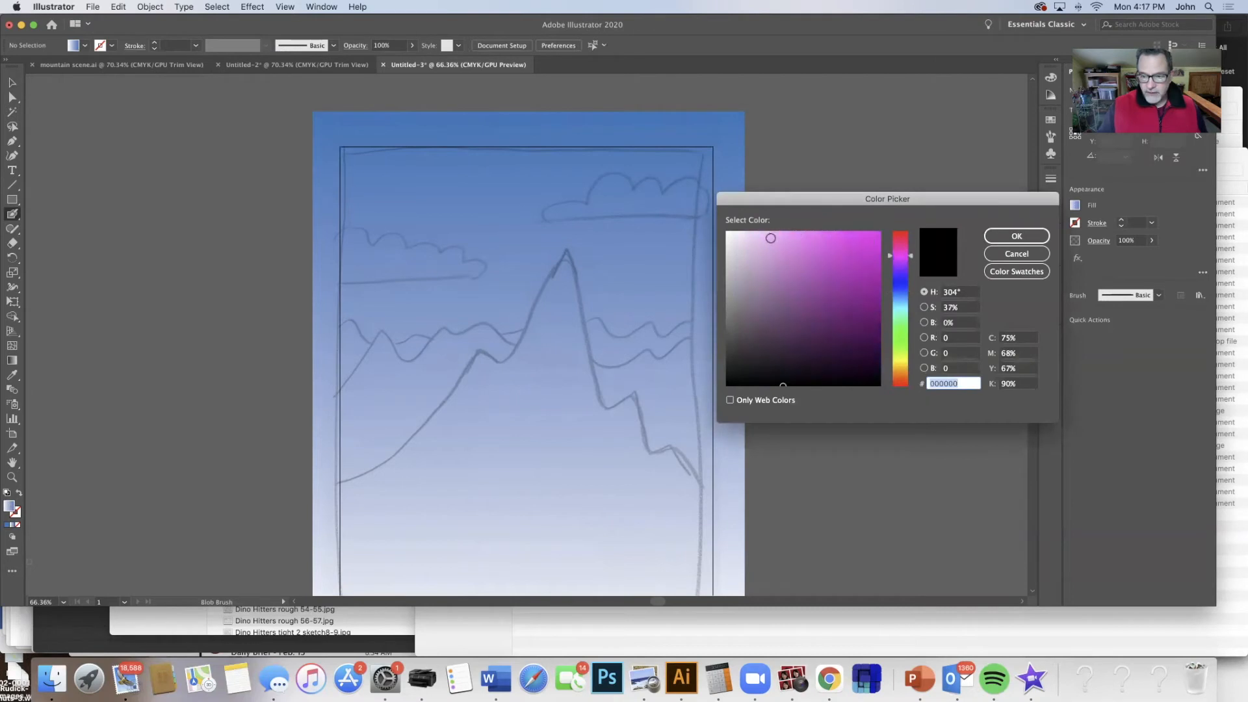
click(758, 235)
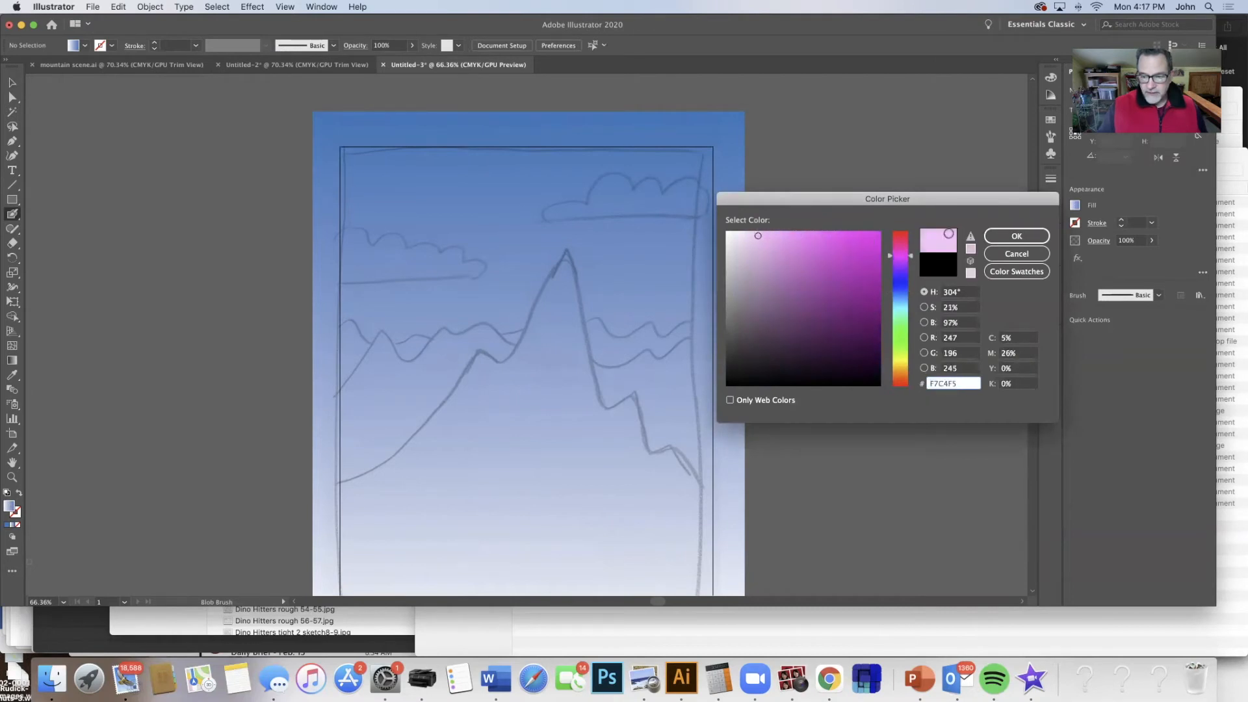
click(1001, 236)
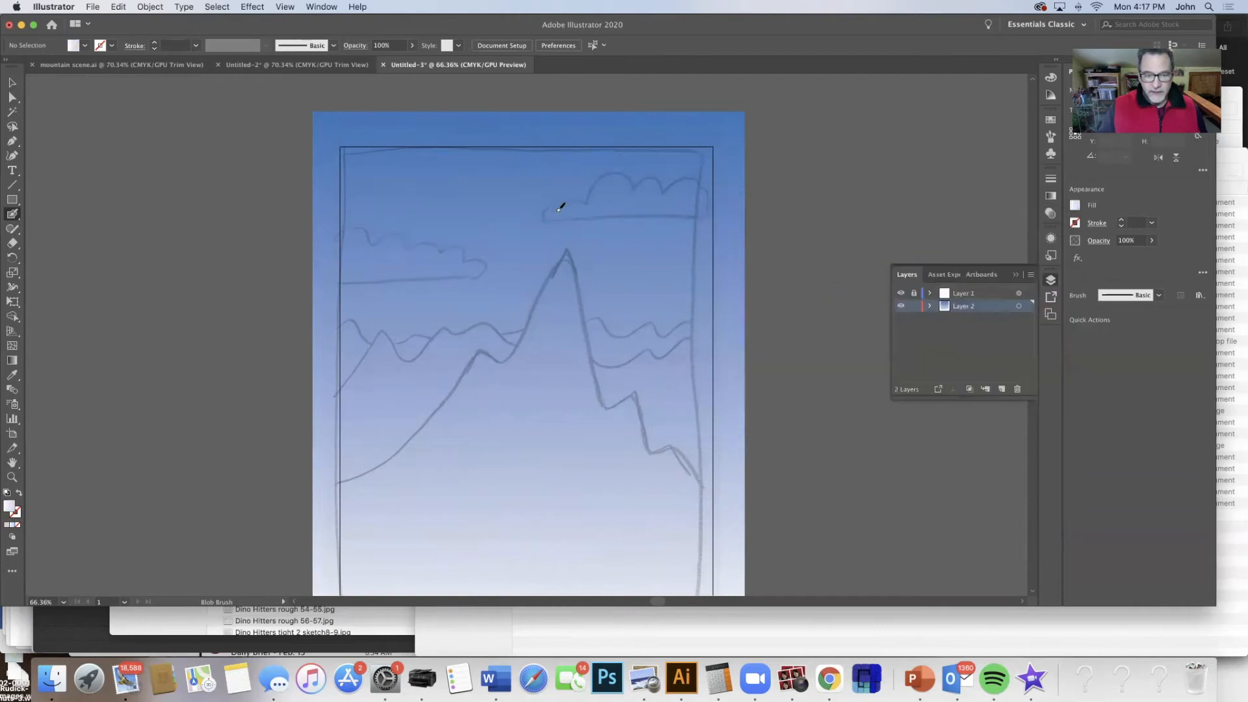
Trace closed outlines around both sketched clouds with the Blob Brush, extending the lower one past the artboard edge
mouse_move(607, 217)
mouse_down()
mouse_move(693, 215)
mouse_move(727, 189)
mouse_move(693, 182)
mouse_up()
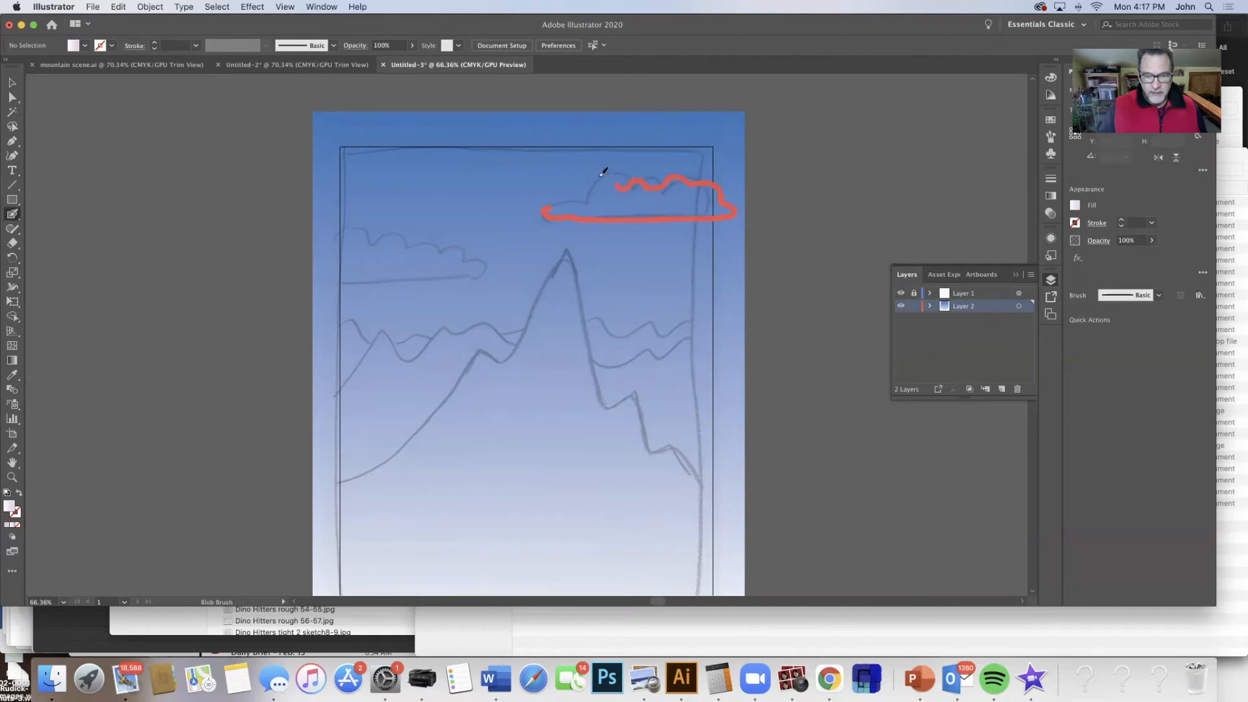
drag(552, 203, 544, 213)
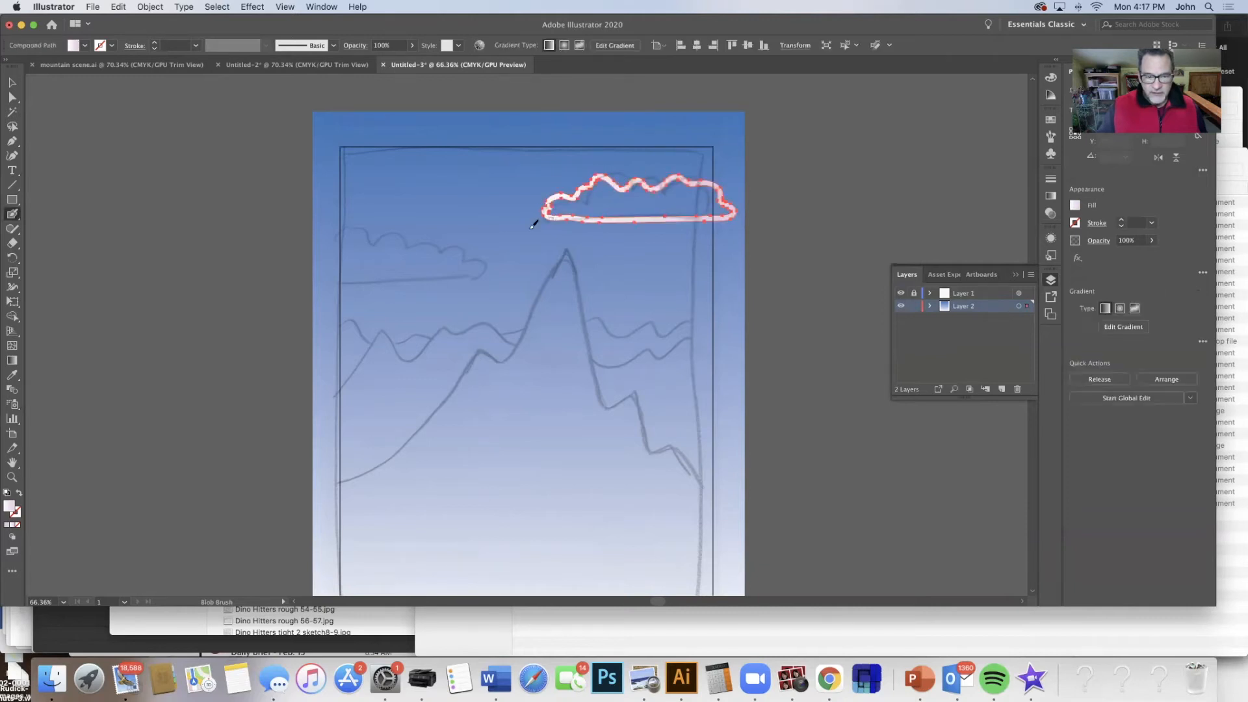
mouse_move(308, 283)
mouse_down()
mouse_move(492, 273)
mouse_move(446, 236)
mouse_move(385, 245)
mouse_move(351, 232)
mouse_move(300, 234)
mouse_move(280, 264)
mouse_move(312, 280)
mouse_up()
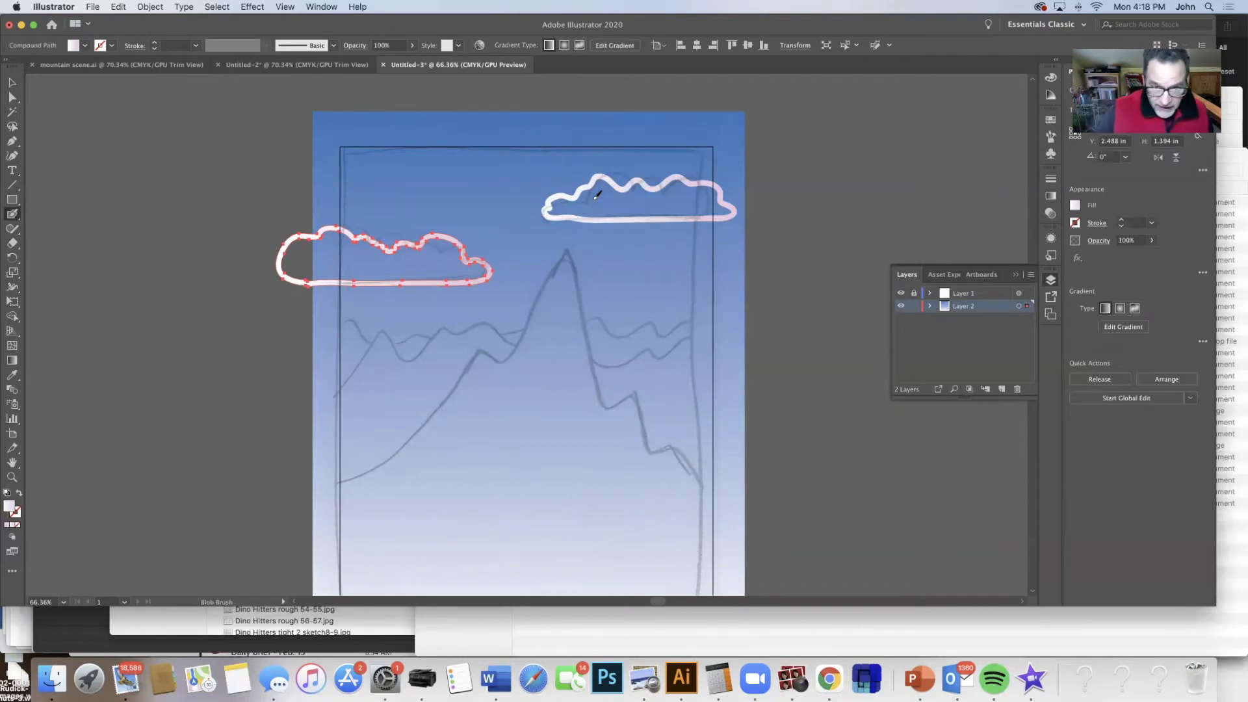
Fill the lower cloud's interior with Shape Builder and merge it with the outline into one solid shape
click(24, 317)
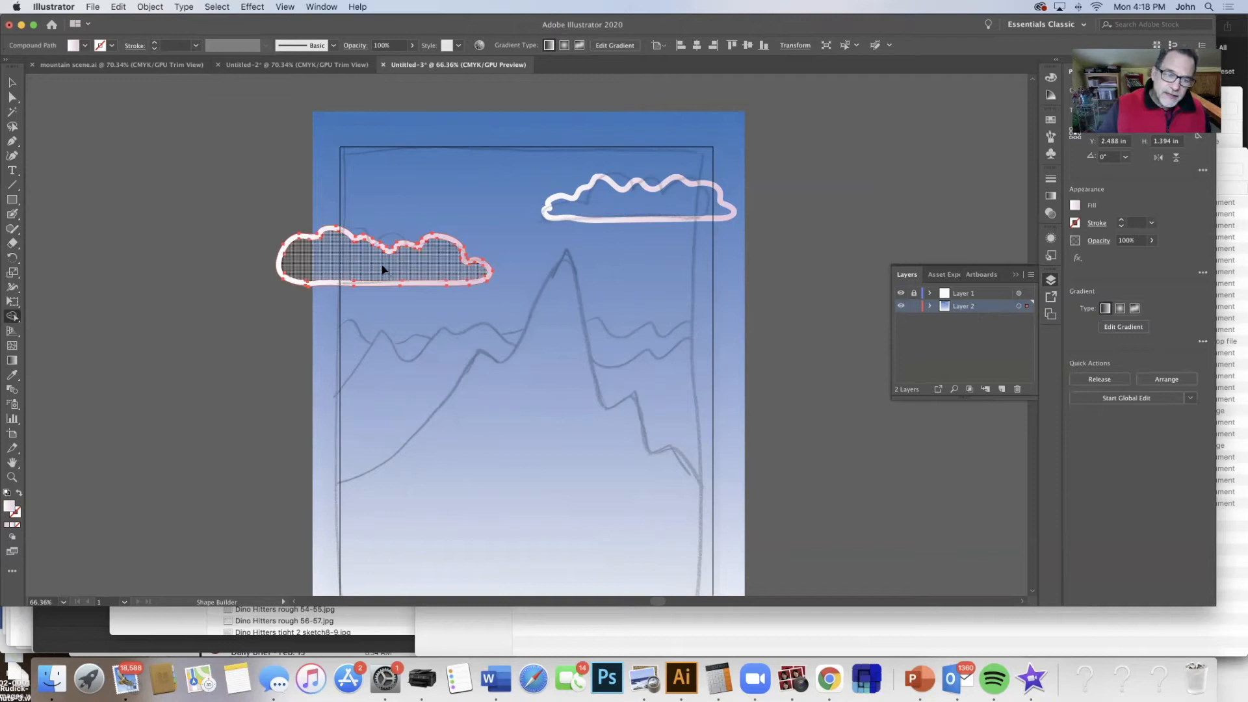
click(403, 258)
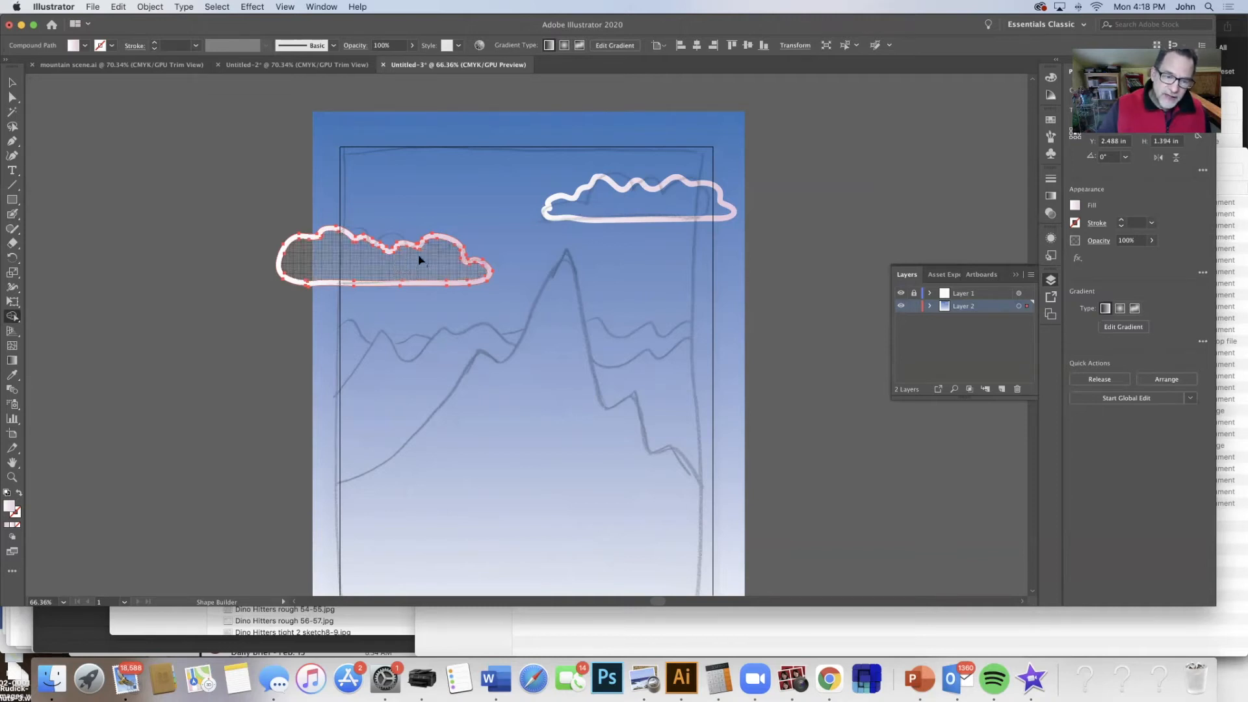
click(412, 278)
click(419, 284)
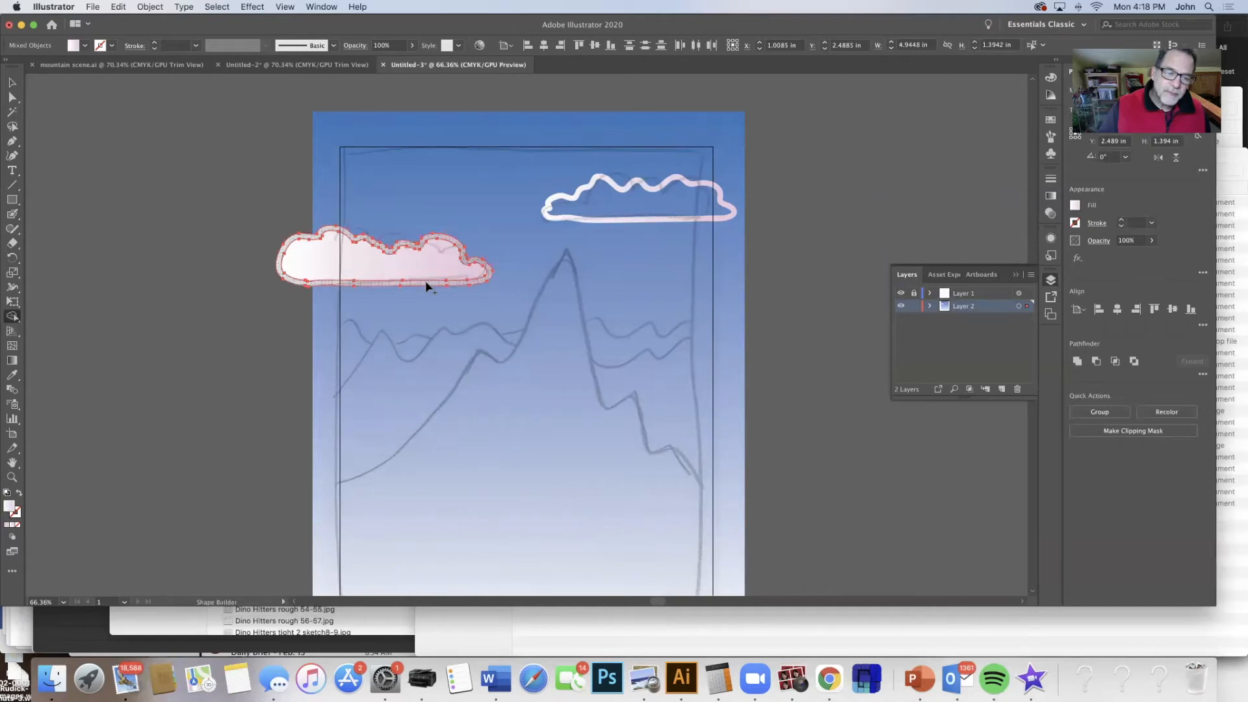
click(411, 265)
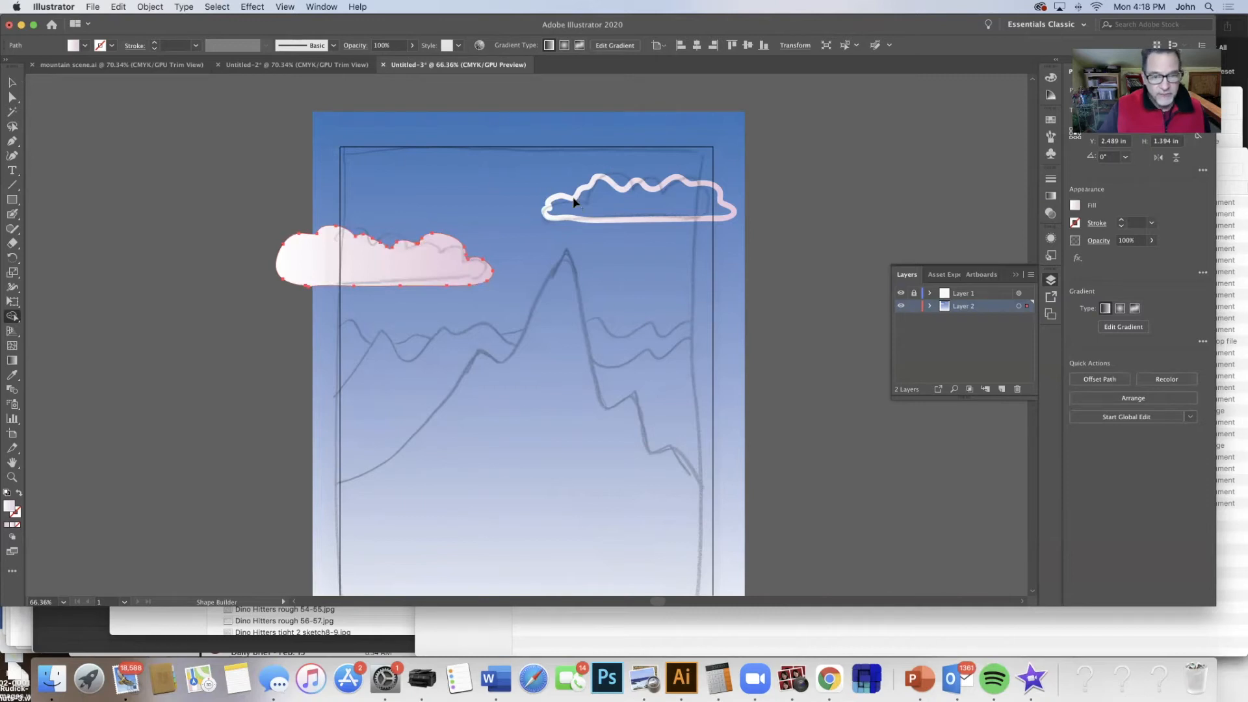
Select the upper cloud outline, merge it with its interior into one solid shape using Shape Builder, and deselect it
click(11, 81)
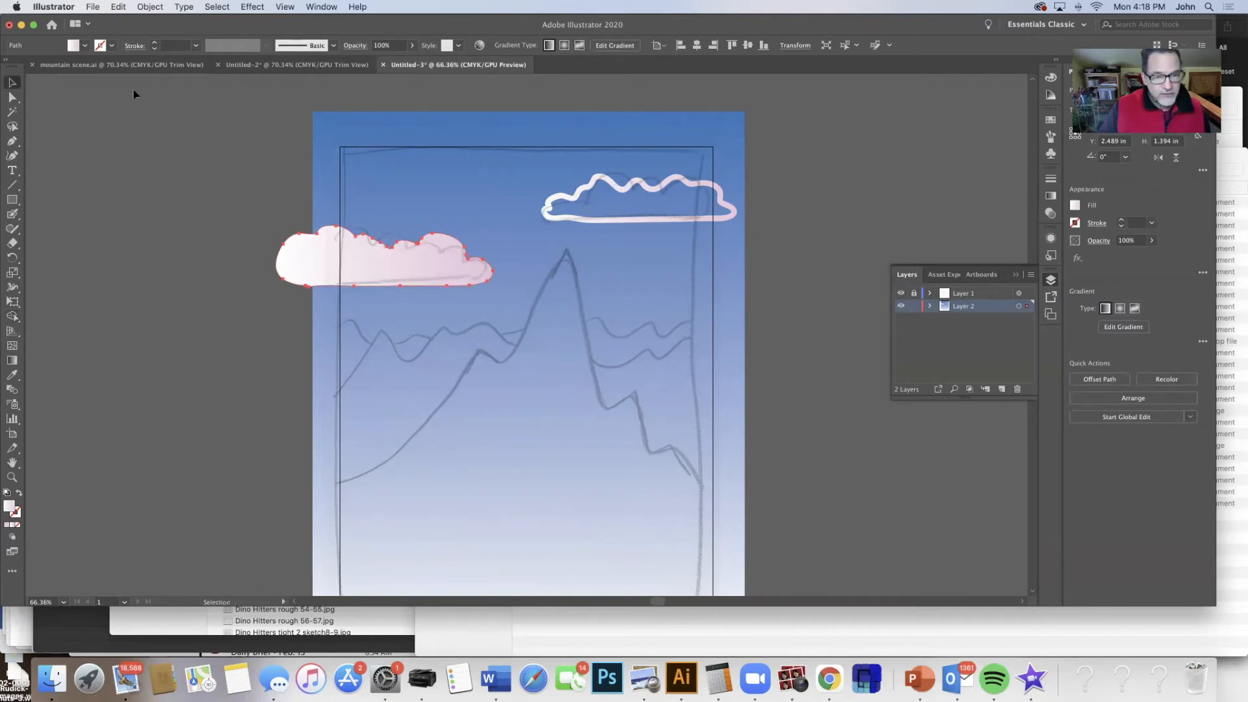
click(595, 192)
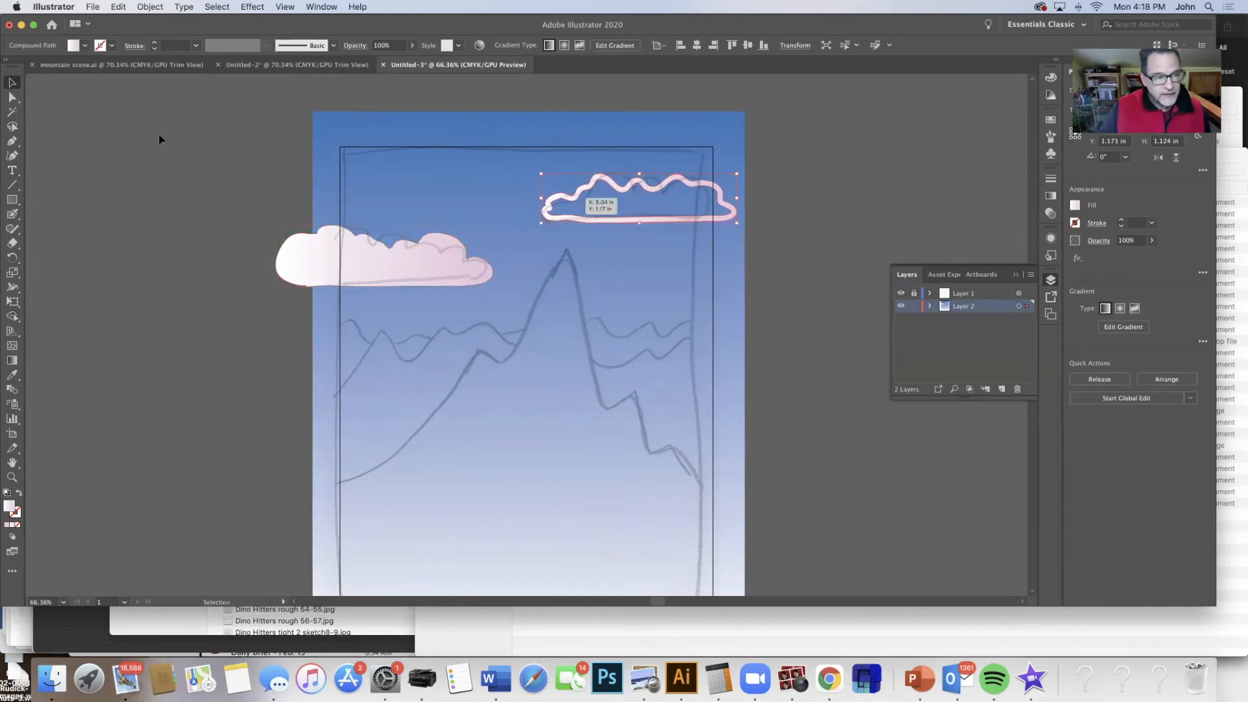
click(12, 316)
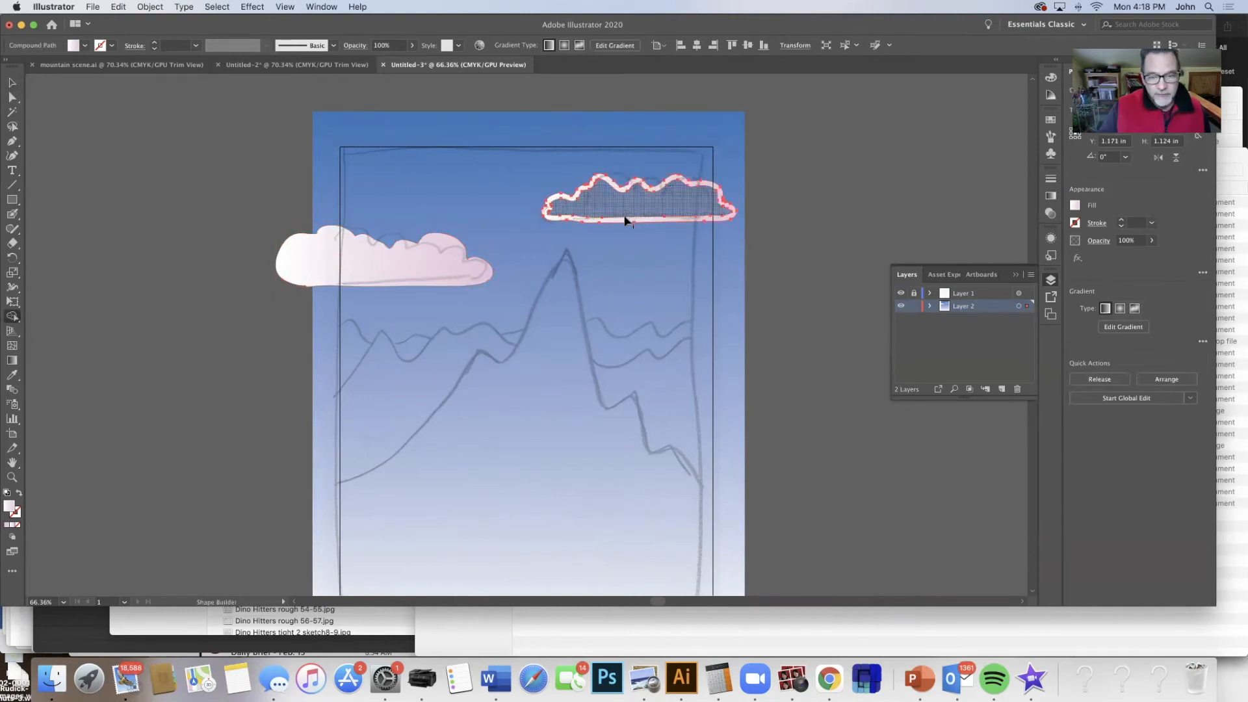
click(627, 190)
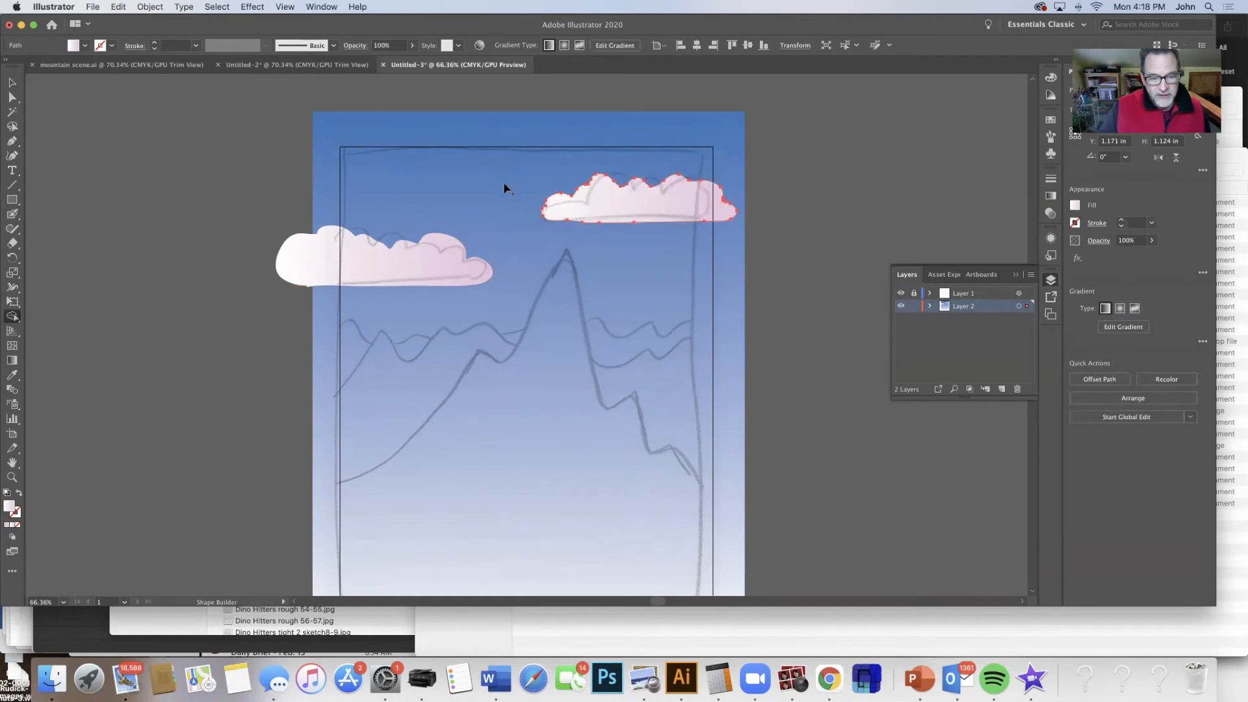
click(11, 83)
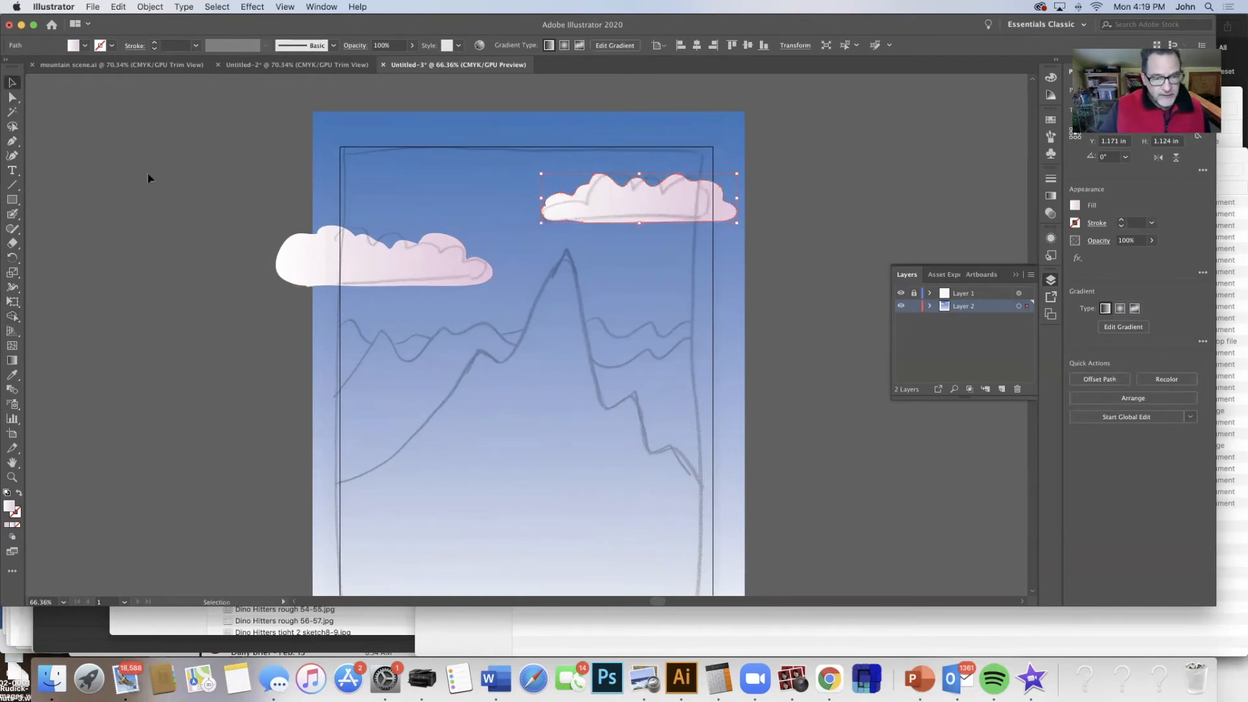
scroll(157, 180, down, 2)
scroll(157, 181, up, 1)
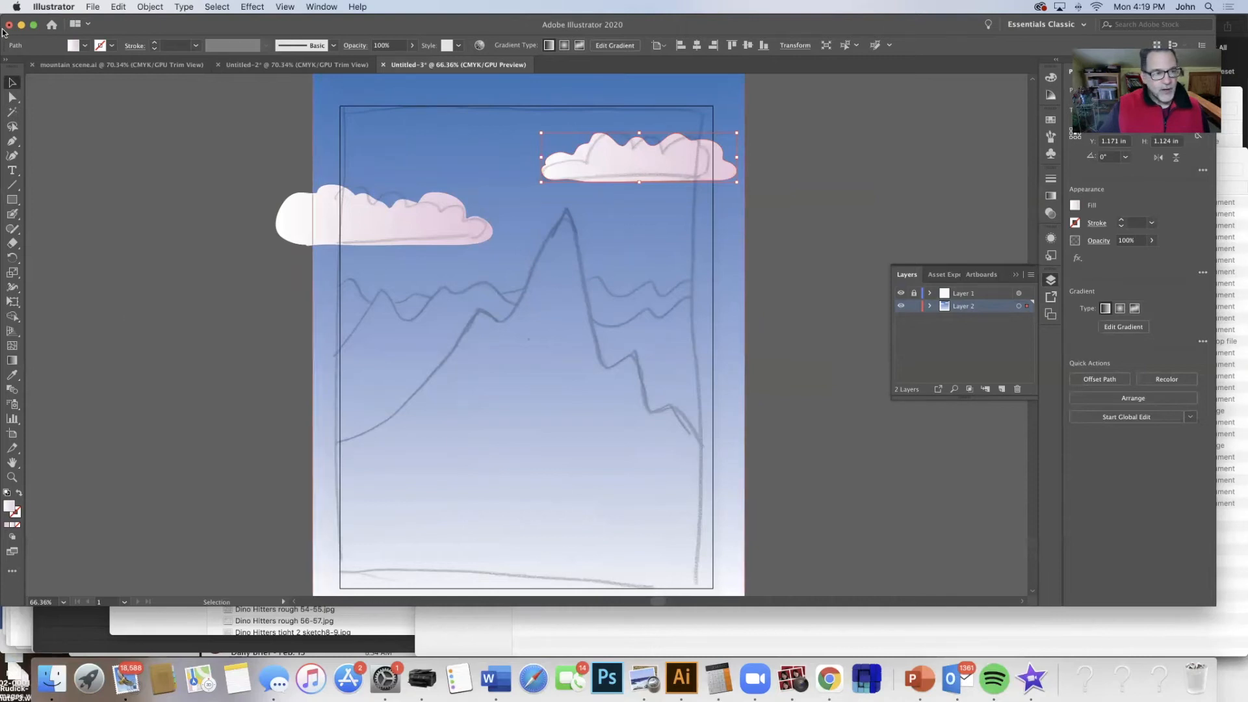
click(160, 150)
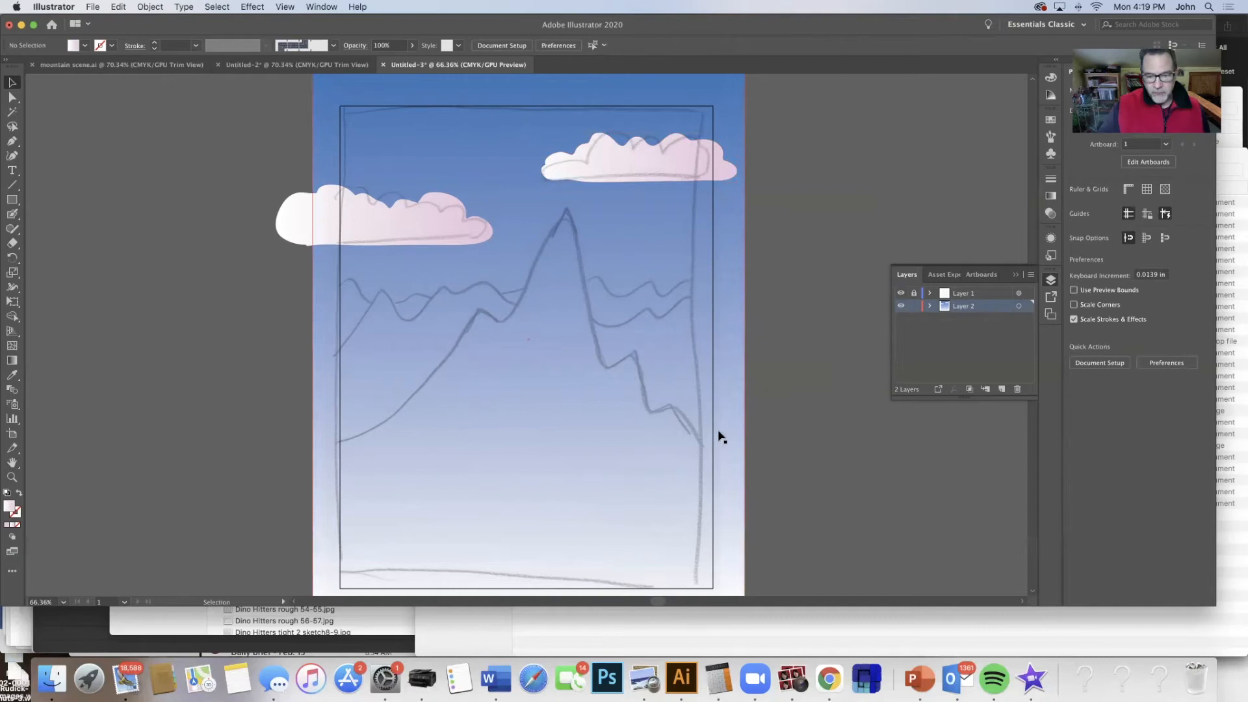
Set the fill colour to violet 8A6ECE
double_click(11, 509)
click(906, 276)
drag(906, 276, 907, 274)
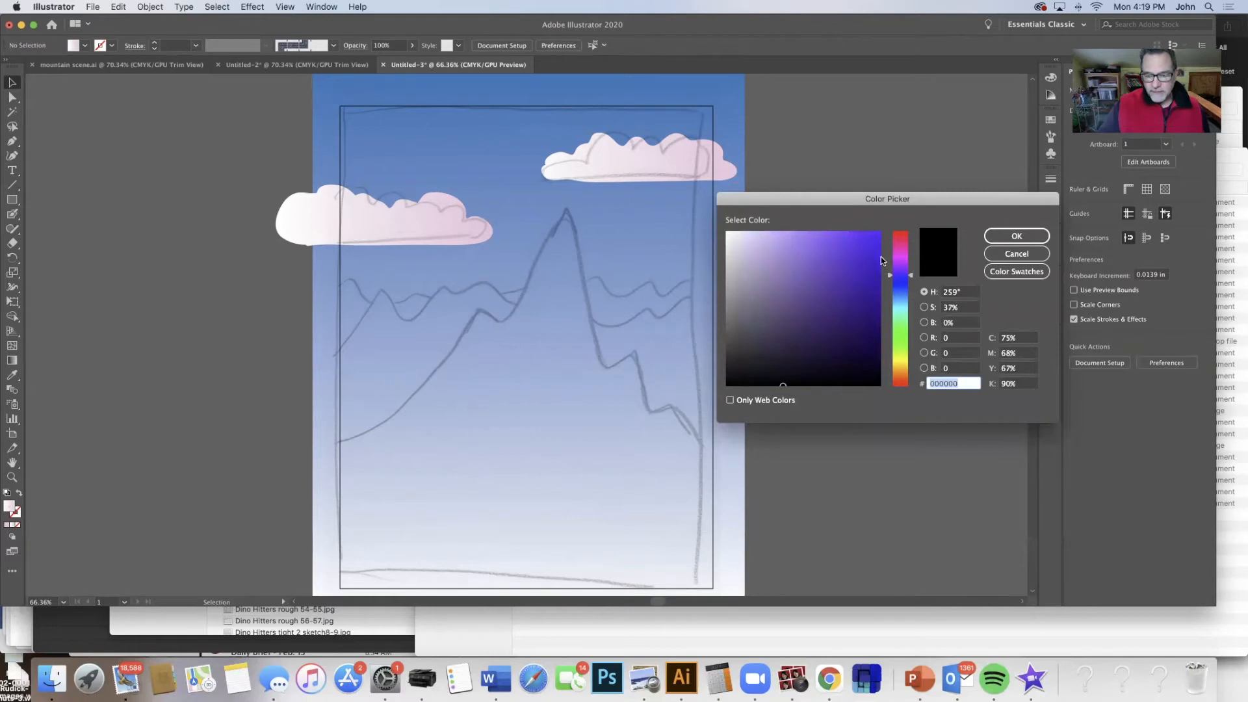
mouse_move(820, 244)
mouse_down()
mouse_move(777, 245)
mouse_move(798, 259)
mouse_up()
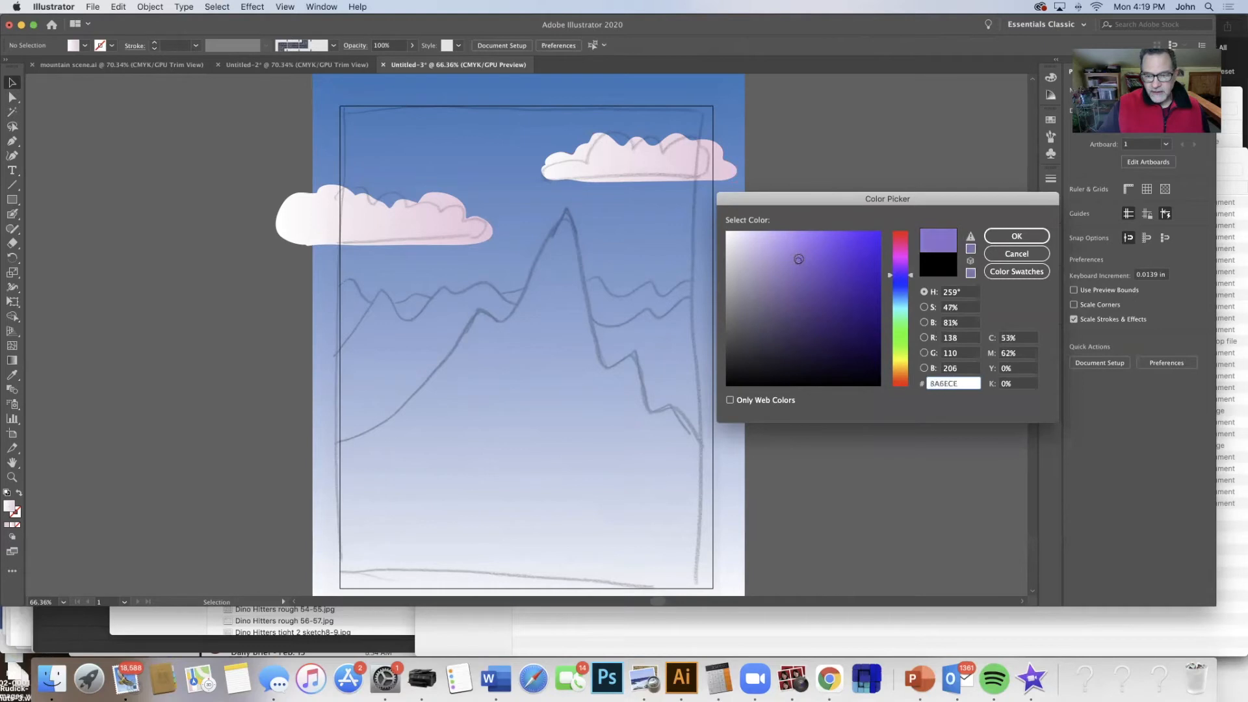
click(1017, 236)
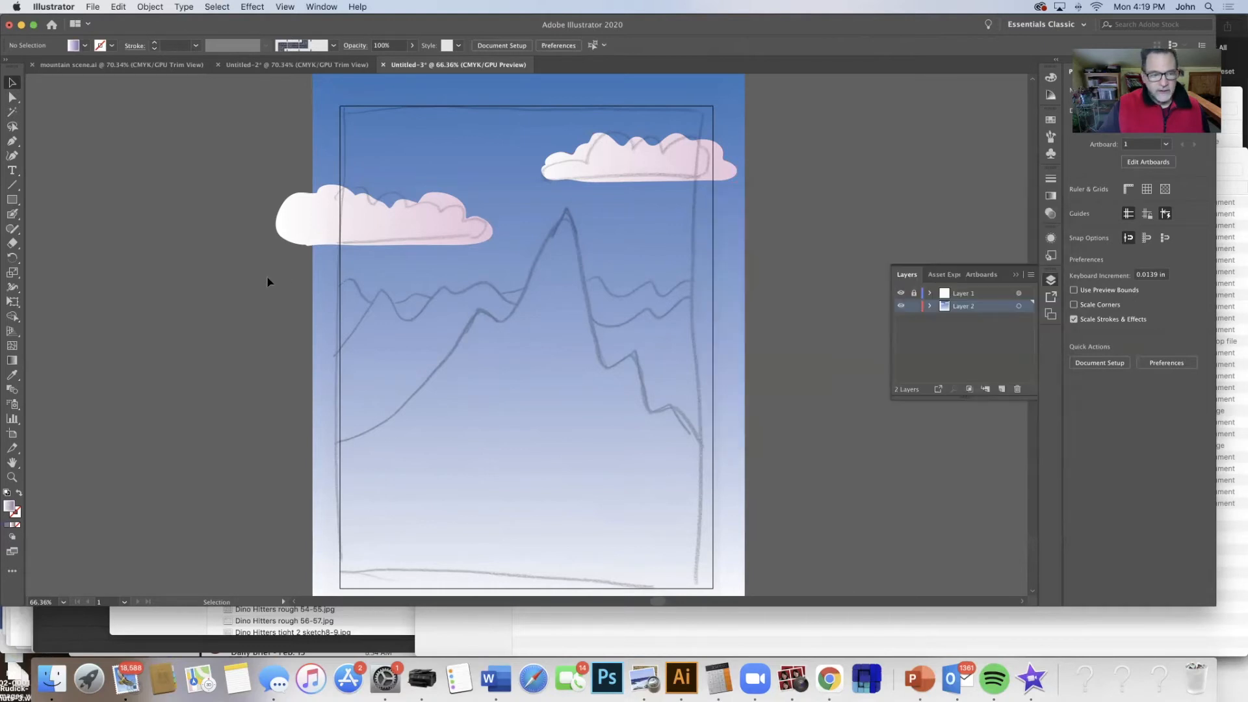
Trace the distant mountain ridge with the Blob Brush and close it into a wide outline extending past both artboard sides
click(12, 214)
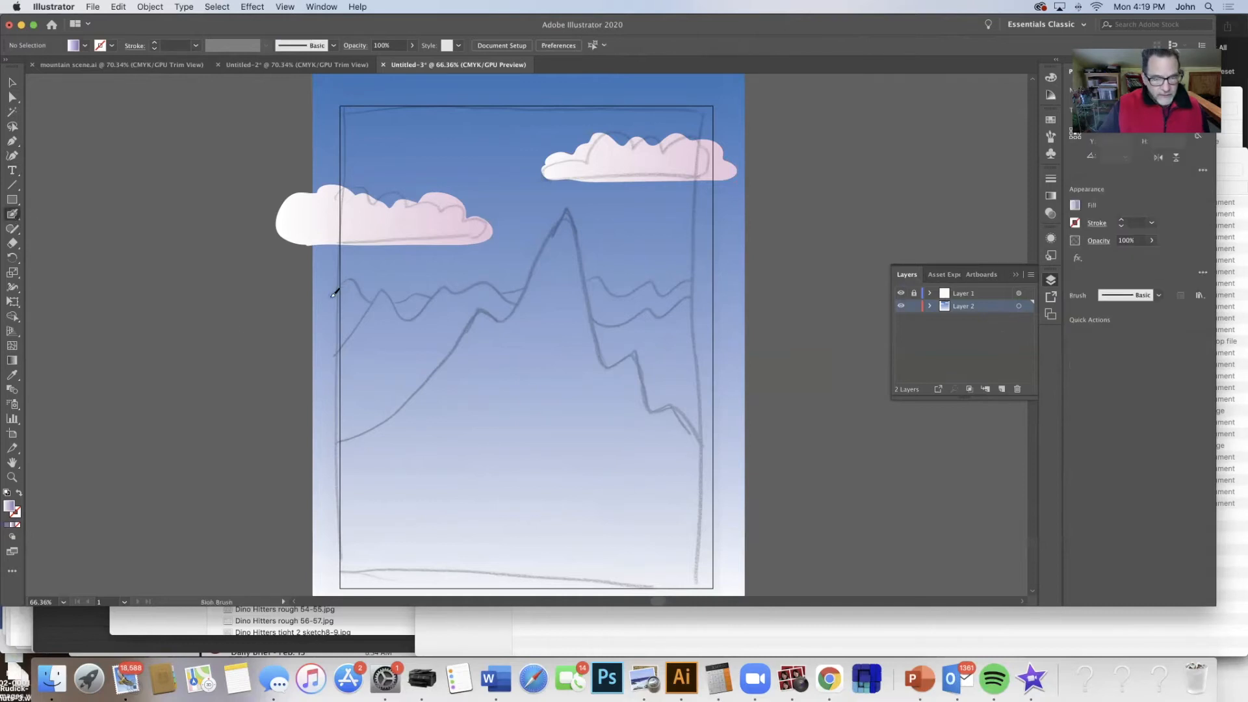
mouse_move(346, 278)
mouse_down()
mouse_move(391, 311)
mouse_move(414, 294)
mouse_move(484, 304)
mouse_move(603, 276)
mouse_move(626, 296)
mouse_move(656, 276)
mouse_move(670, 295)
mouse_move(683, 278)
mouse_move(734, 286)
mouse_move(784, 474)
mouse_up()
mouse_move(750, 515)
mouse_down()
mouse_move(641, 538)
mouse_move(304, 545)
mouse_move(266, 482)
mouse_move(270, 423)
mouse_move(302, 318)
mouse_move(337, 290)
mouse_up()
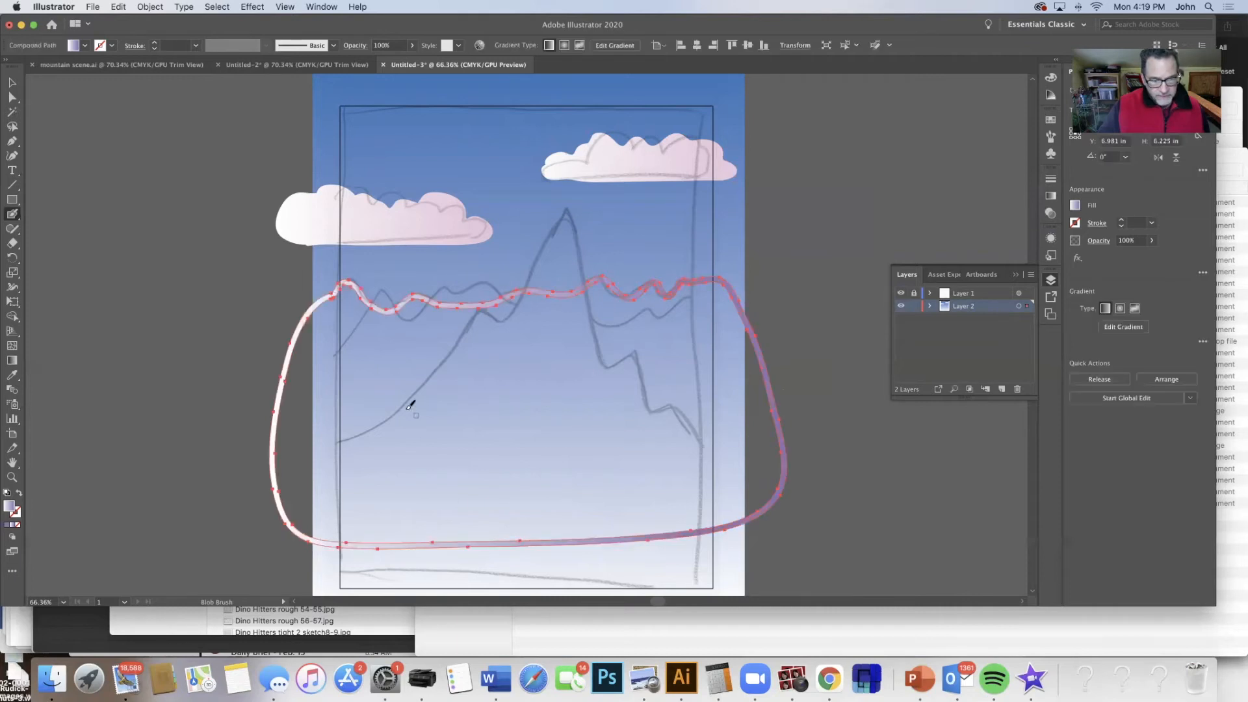
Set the distant range outline's fill to muted purple A986BF and switch it from a gradient to a solid colour
double_click(10, 507)
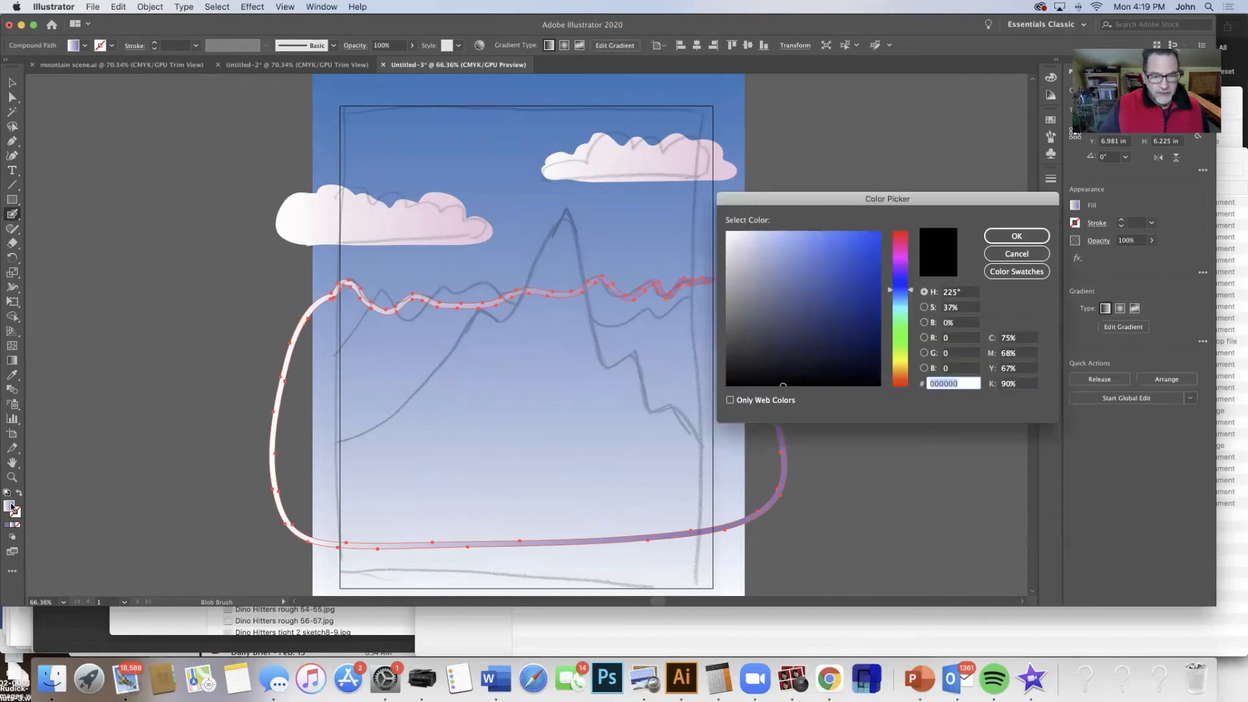
click(907, 258)
drag(905, 258, 906, 267)
drag(823, 242, 772, 269)
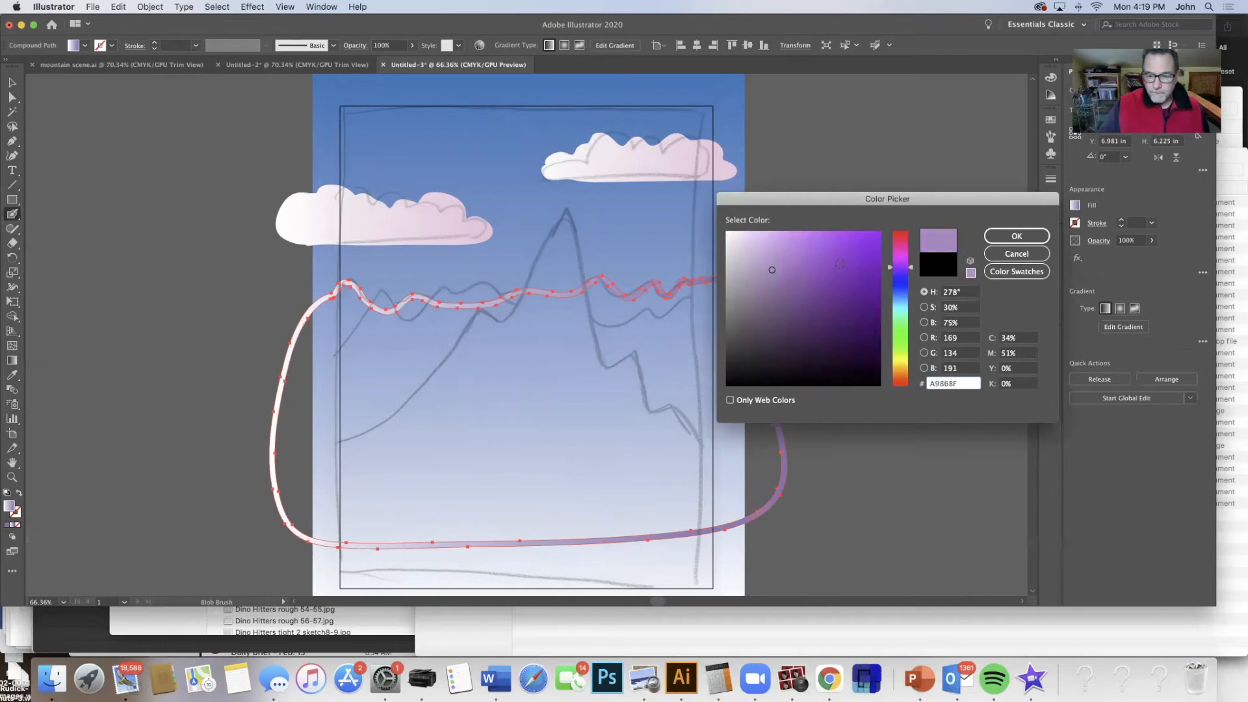
click(1005, 245)
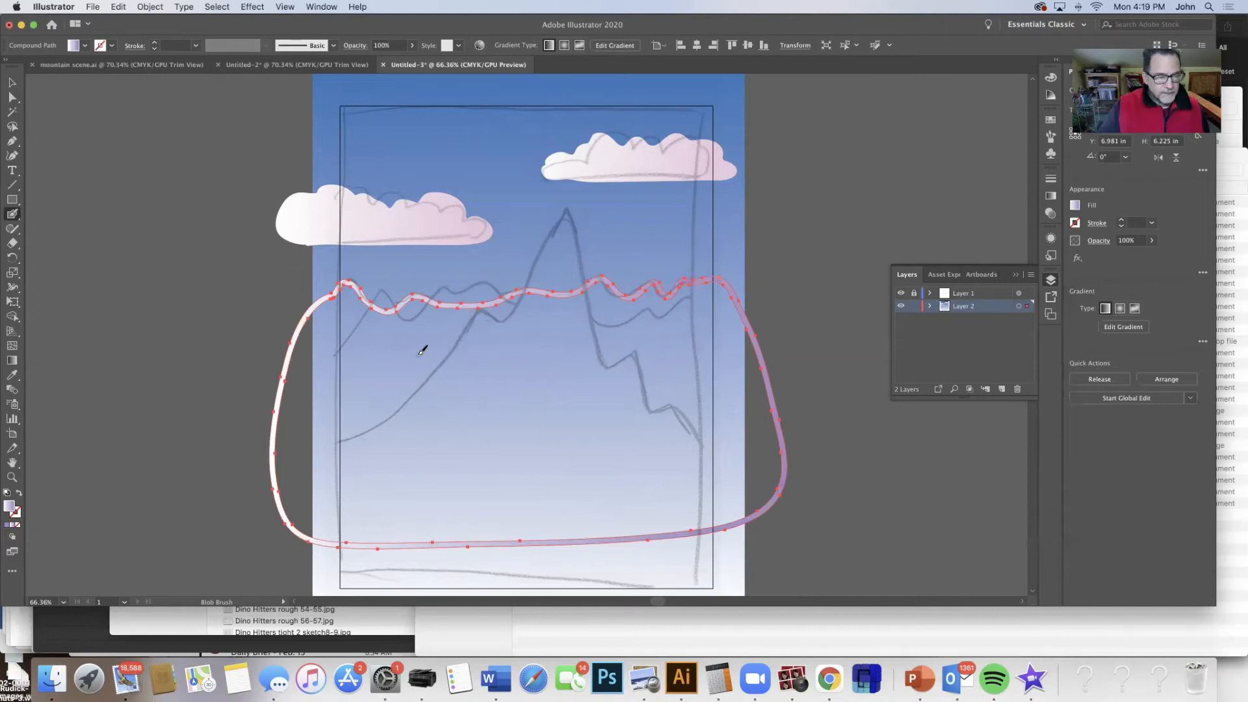
click(7, 525)
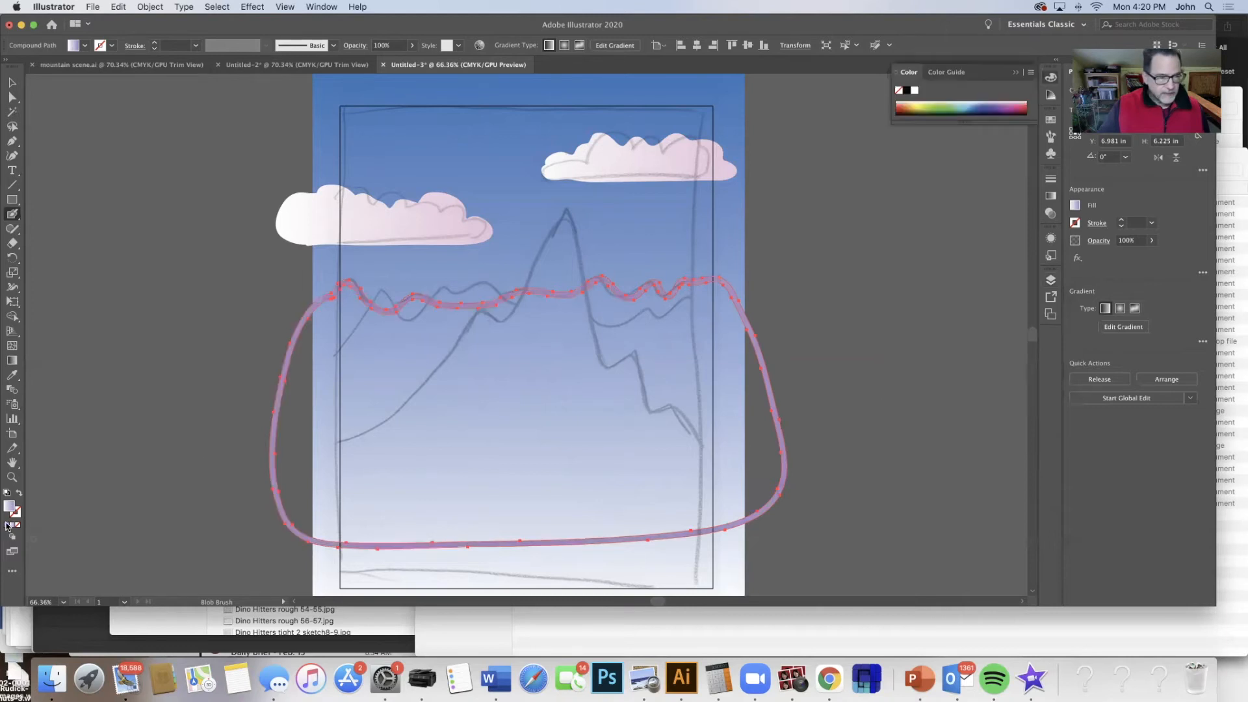
Merge the distant range outline and its interior into one solid shape with Shape Builder, and deselect it
click(12, 317)
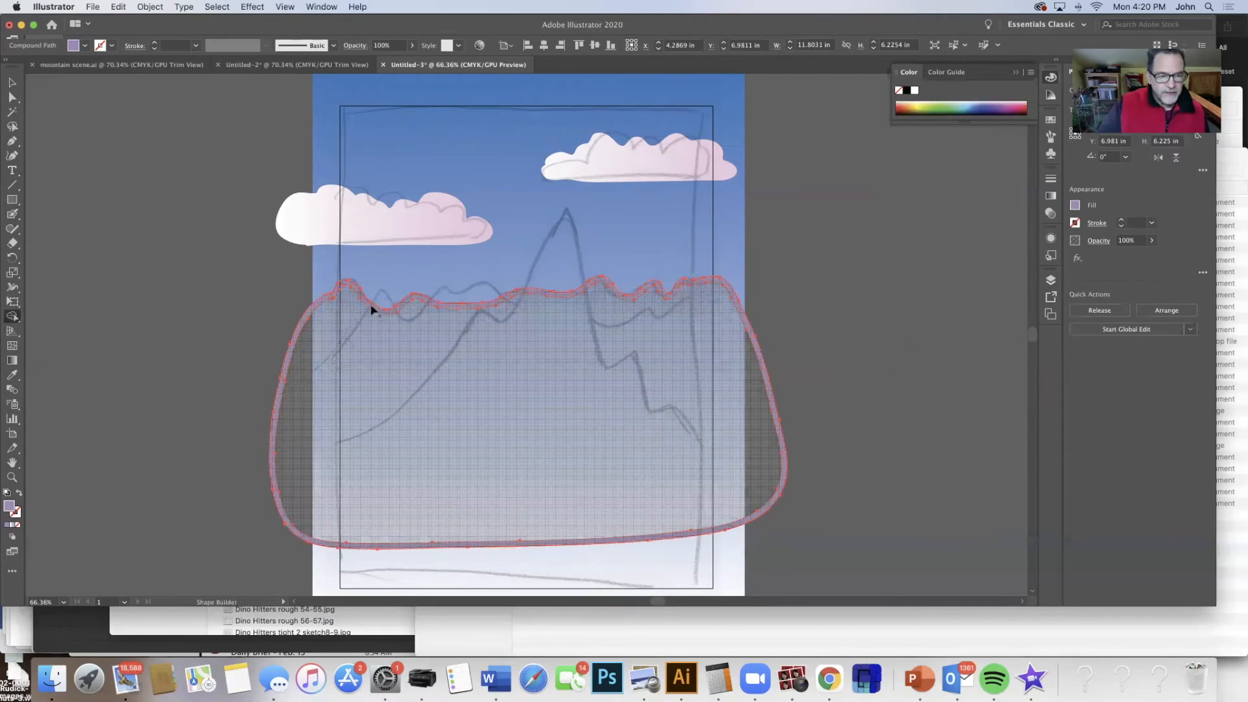
click(375, 310)
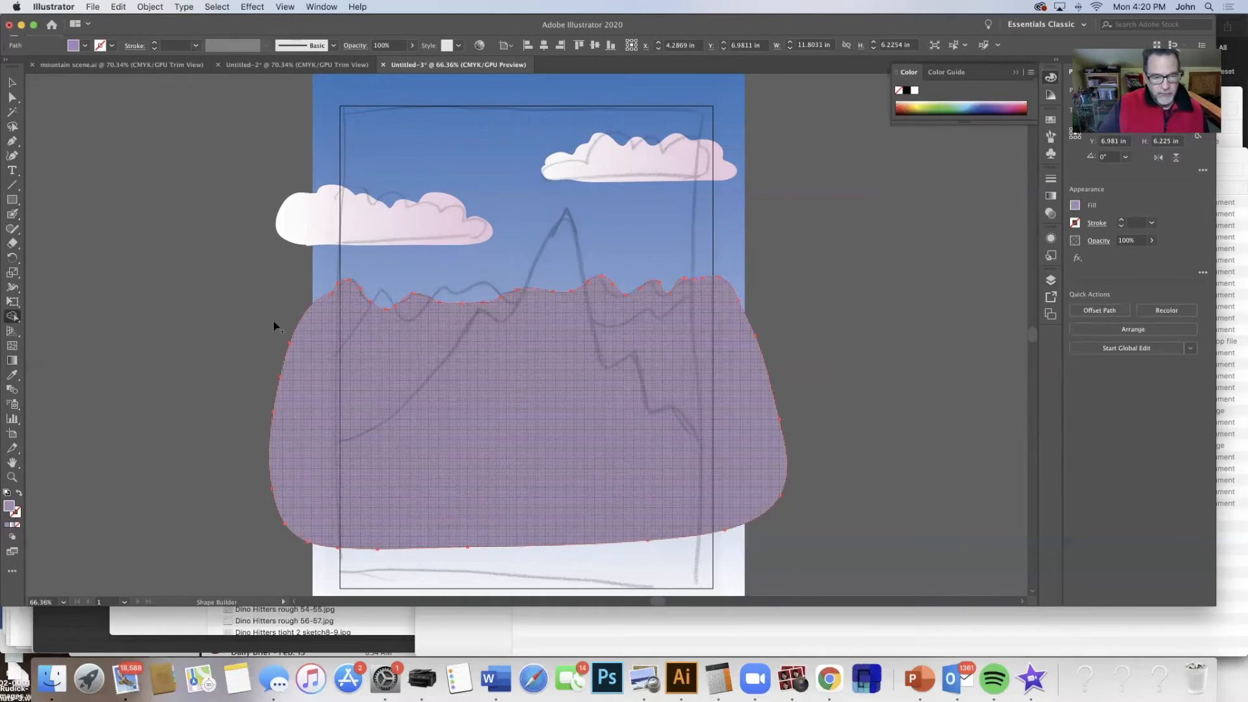
click(12, 83)
click(156, 173)
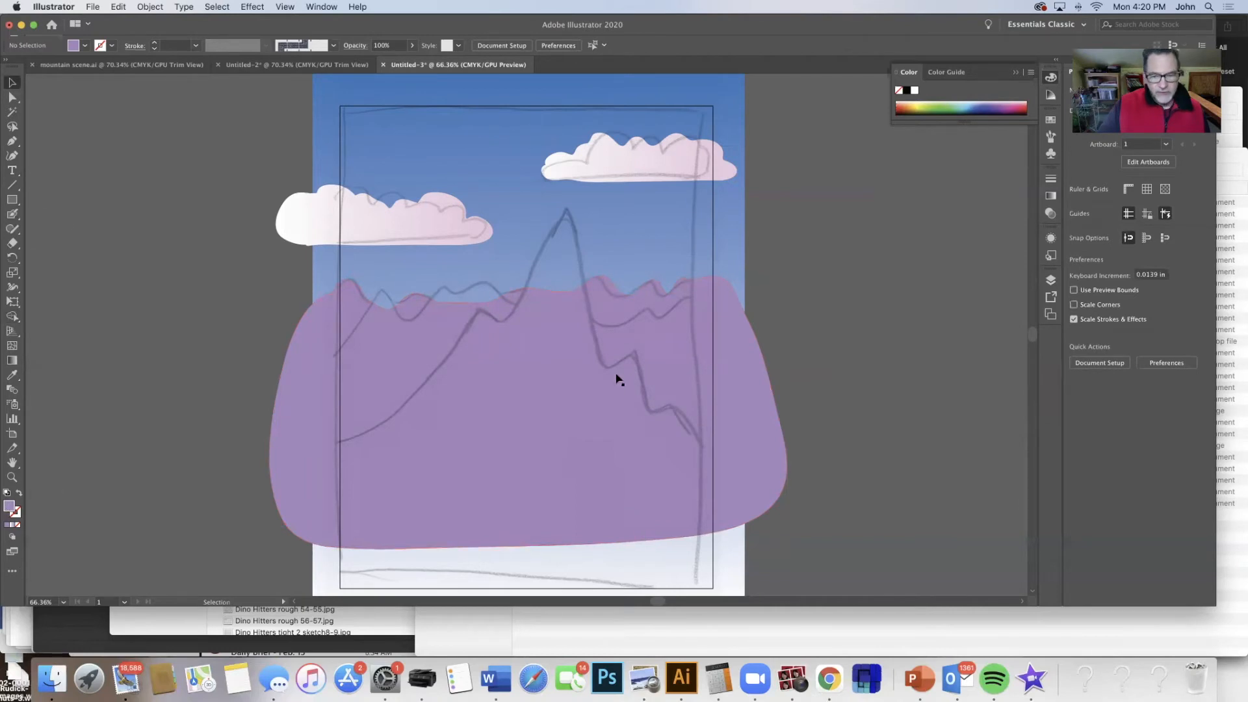
Set the fill to the darker blue-purple 7D6FA8 and choose the Blob Brush for the next mountain range
double_click(9, 506)
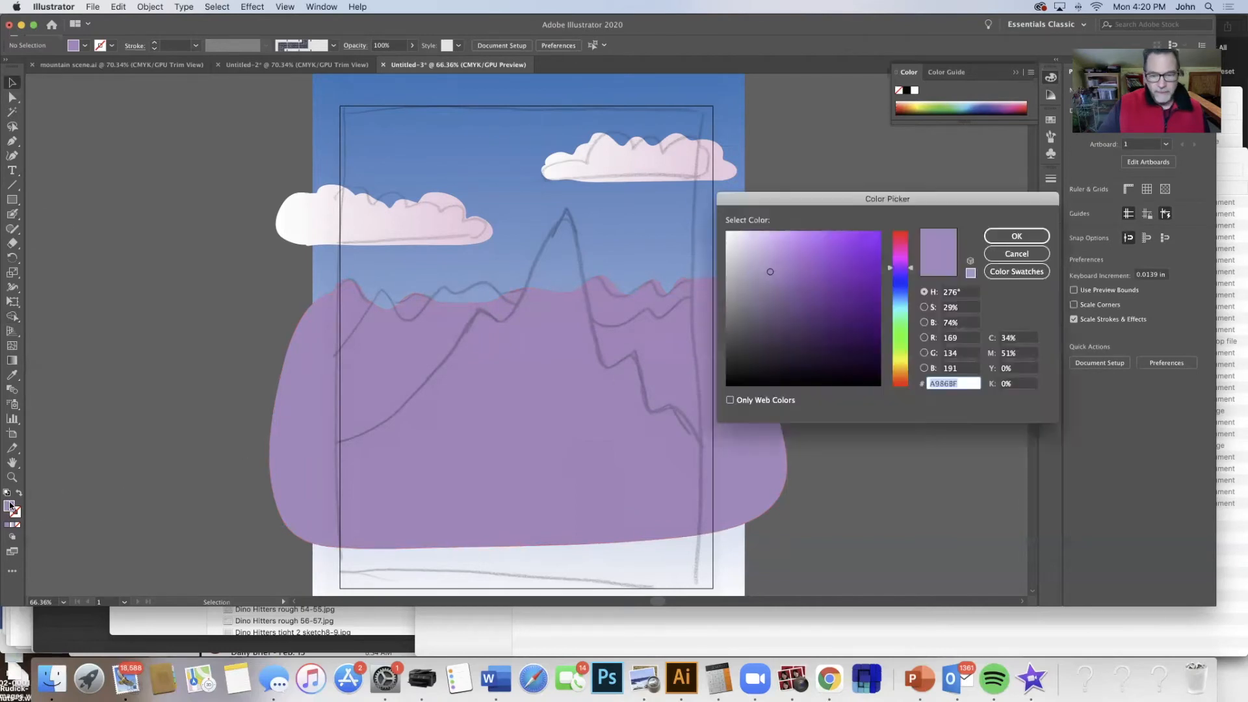
click(910, 275)
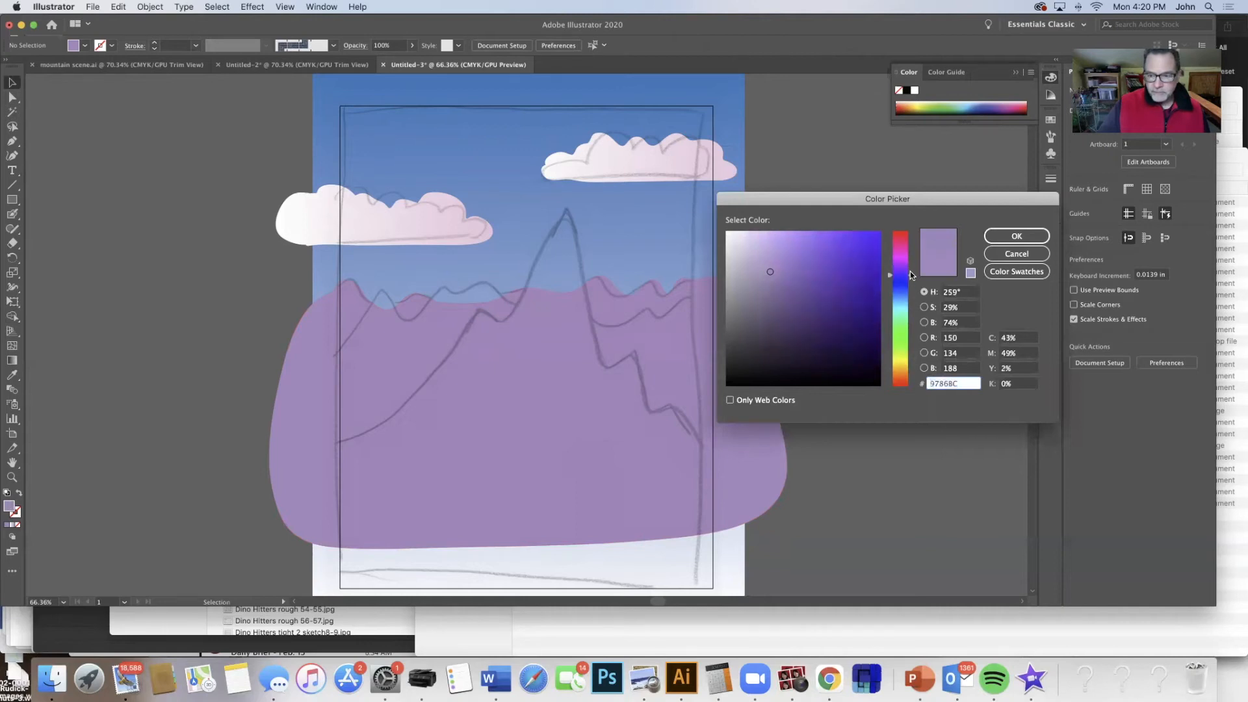
drag(785, 279, 779, 284)
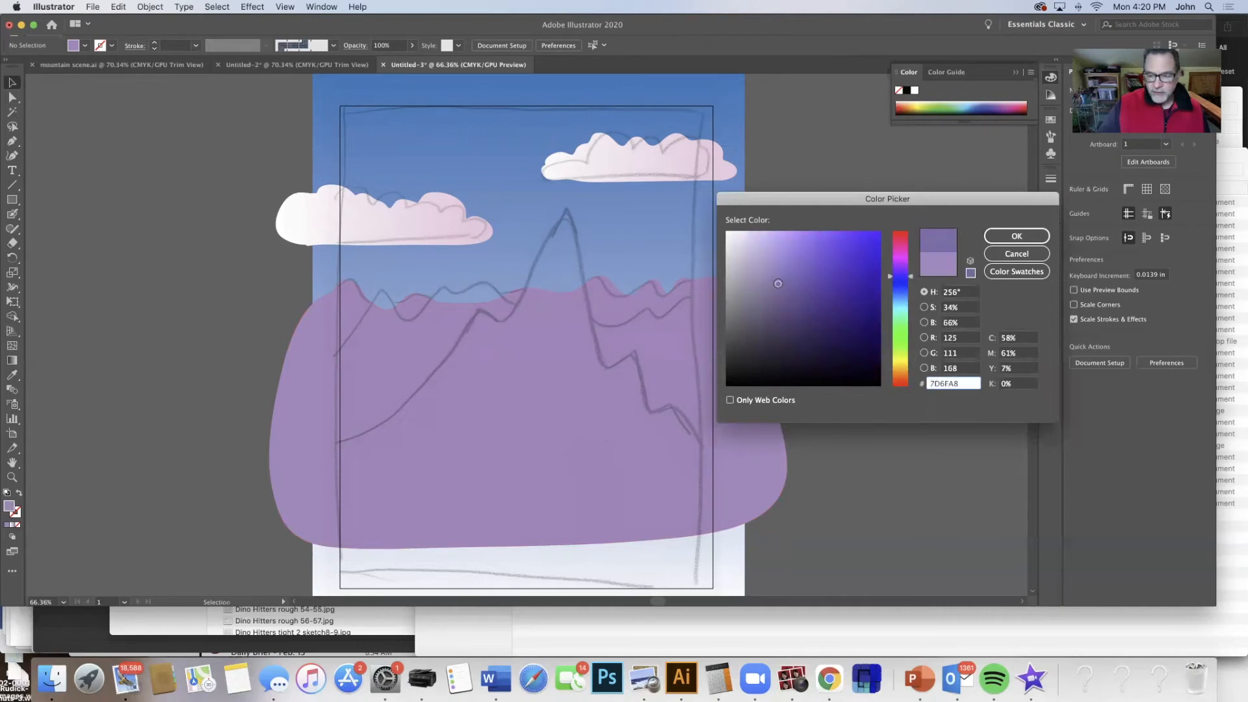
click(1017, 236)
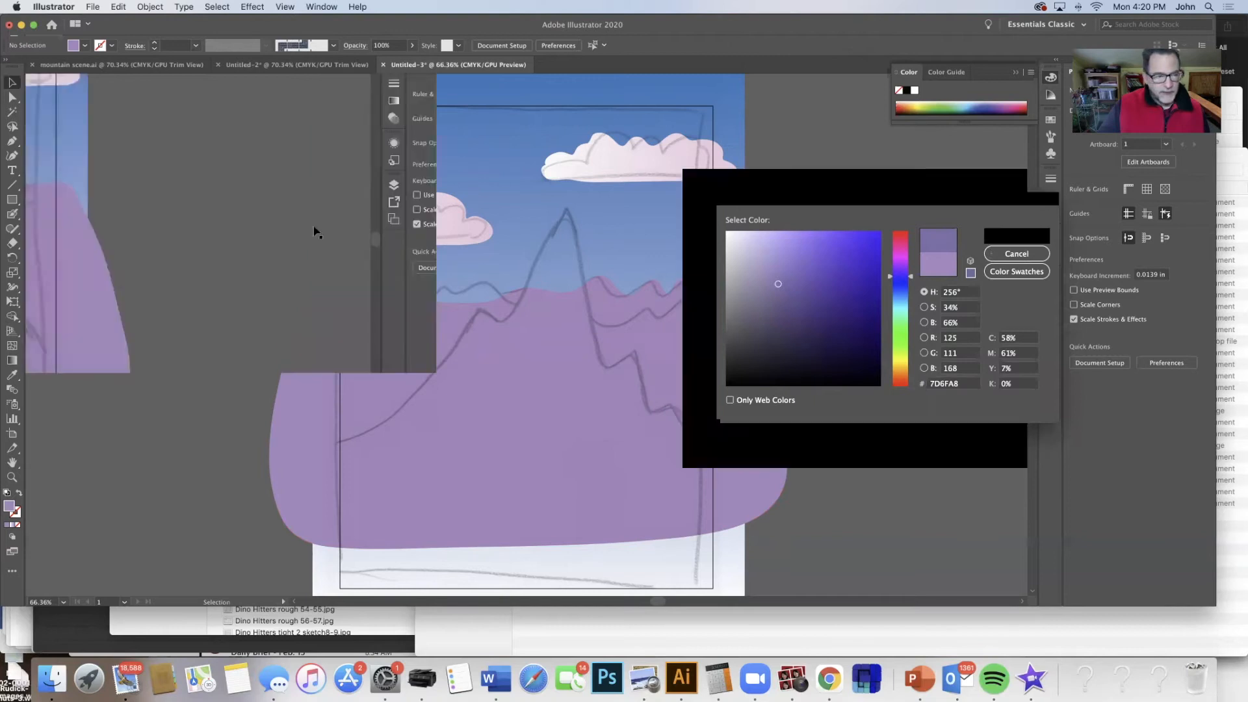
click(12, 215)
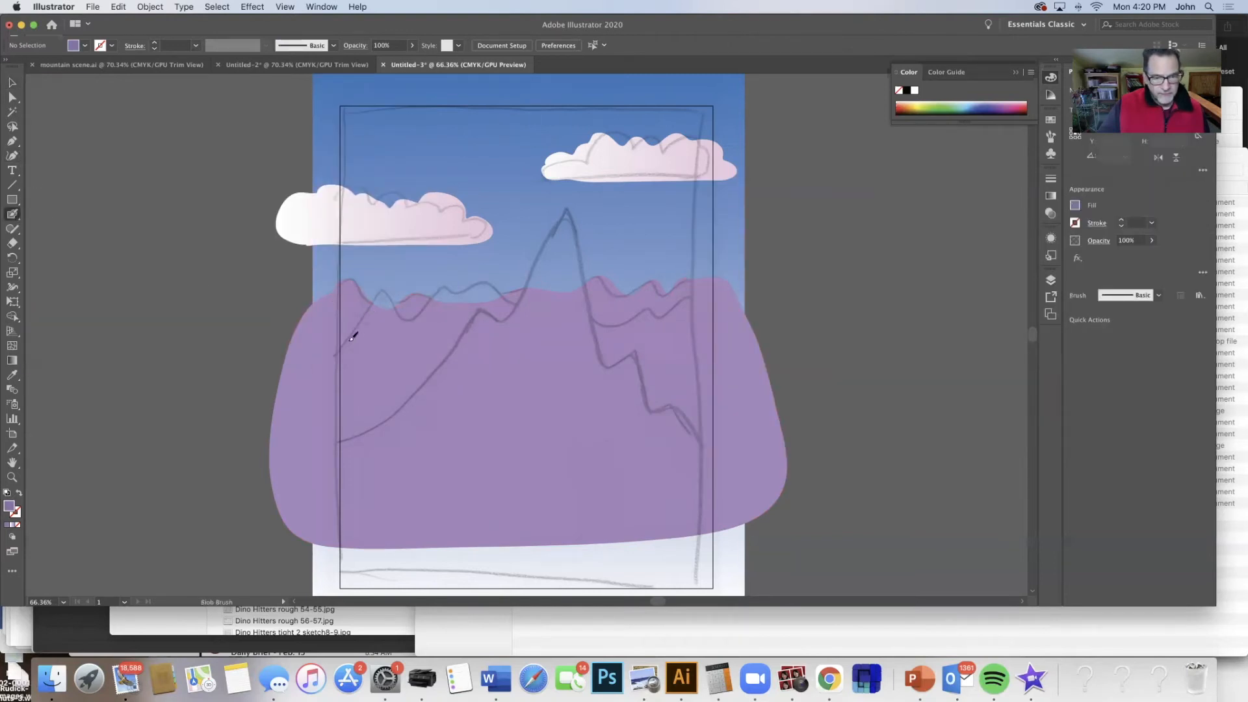
Trace the second mountain ridge with the Blob Brush and close it into an outline extending past both artboard sides
mouse_move(339, 353)
mouse_down()
mouse_move(377, 282)
mouse_move(401, 319)
mouse_move(446, 285)
mouse_move(485, 280)
mouse_move(522, 306)
mouse_move(613, 327)
mouse_move(643, 307)
mouse_move(667, 314)
mouse_move(687, 270)
mouse_move(728, 262)
mouse_move(751, 307)
mouse_move(745, 484)
mouse_up()
mouse_move(618, 534)
mouse_down()
mouse_move(421, 535)
mouse_move(365, 521)
mouse_move(325, 484)
mouse_move(324, 354)
mouse_up()
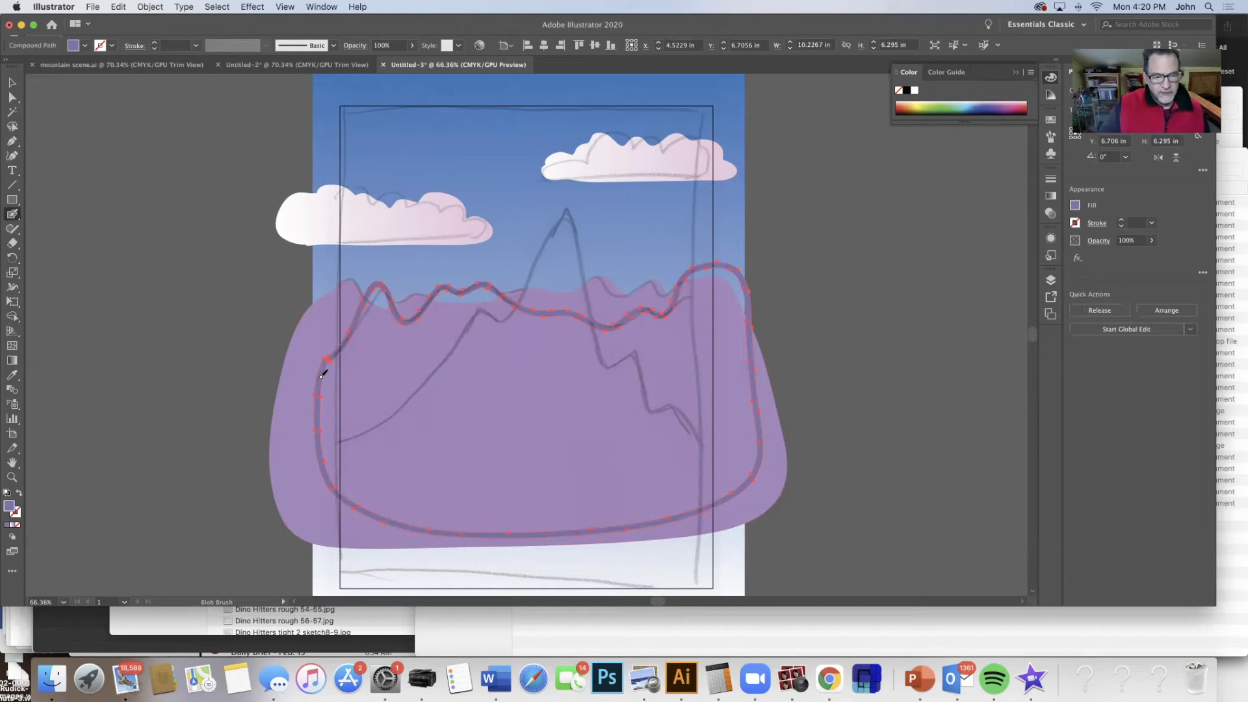
mouse_move(295, 400)
mouse_down()
mouse_move(287, 510)
mouse_move(321, 537)
mouse_move(460, 523)
mouse_up()
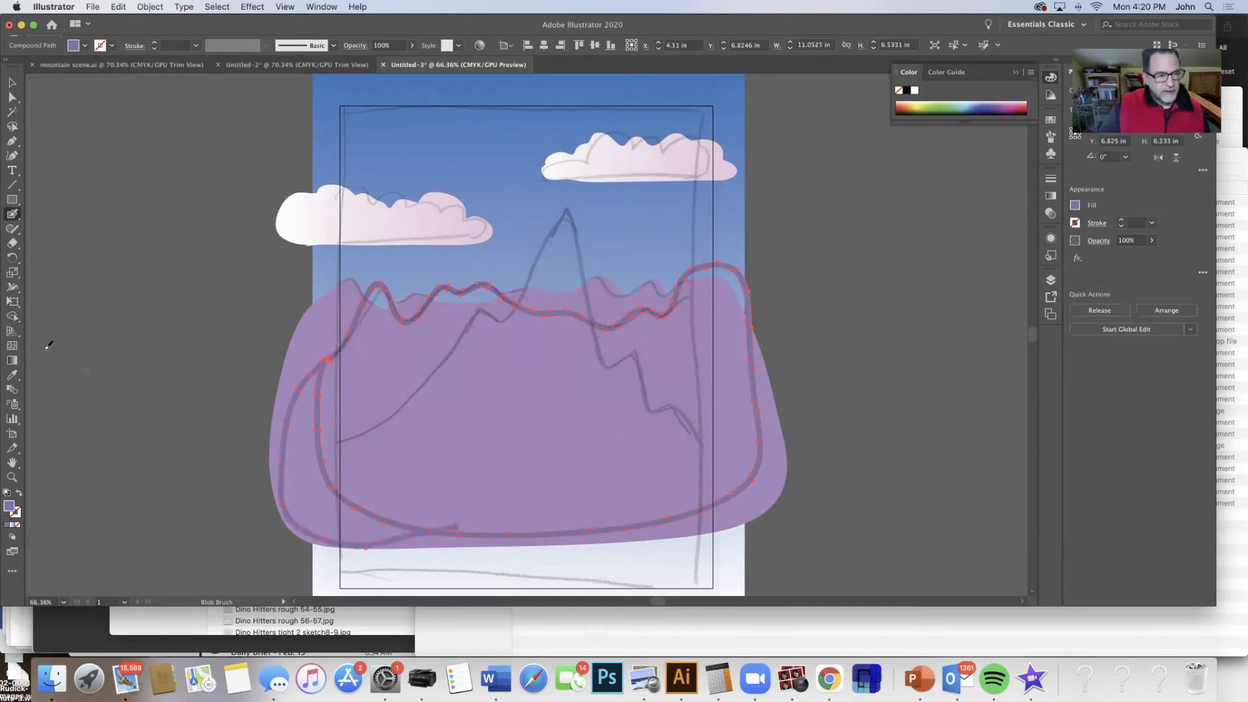
Merge the second range's outline and enclosed areas into one solid blue-purple shape with Shape Builder, and deselect it
click(13, 317)
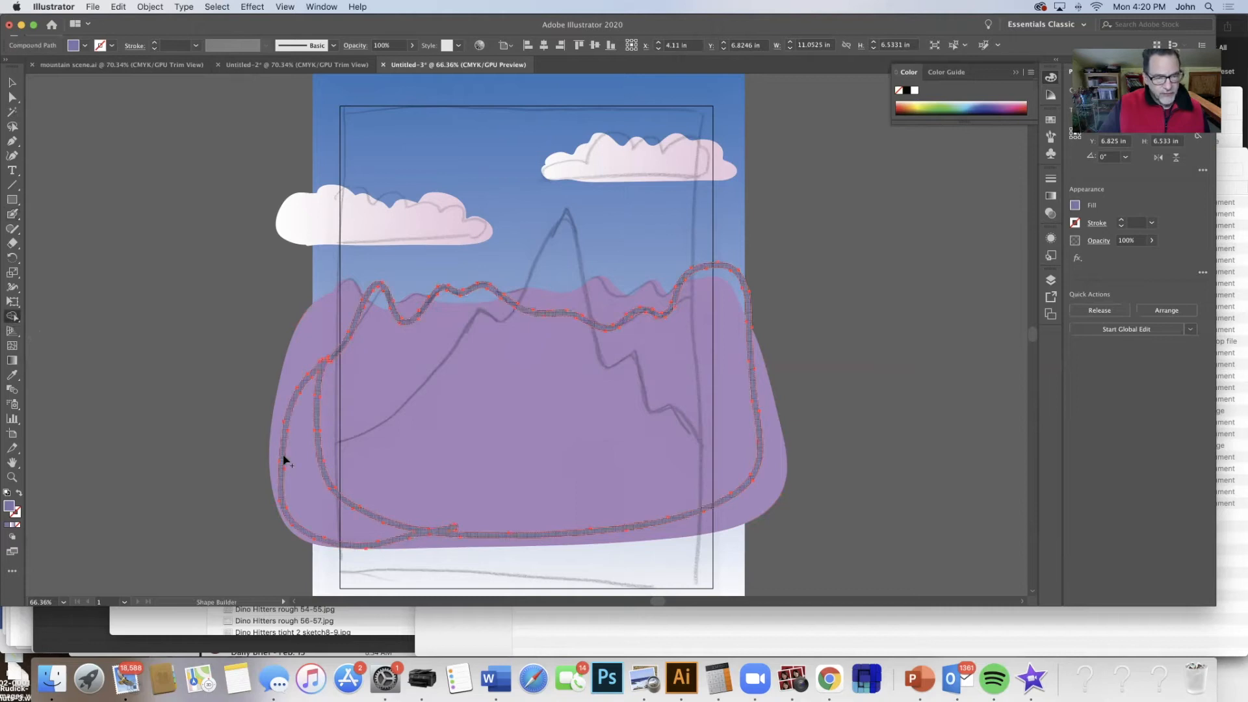
drag(328, 464, 375, 462)
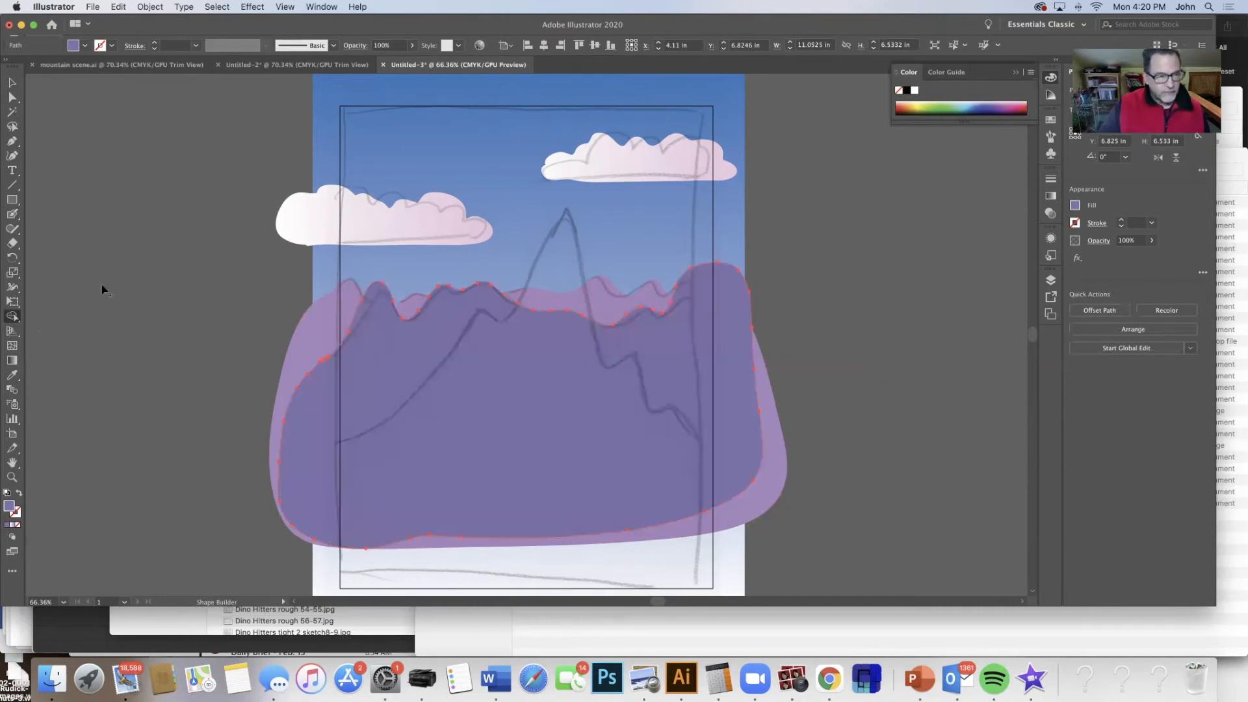
click(12, 83)
click(163, 279)
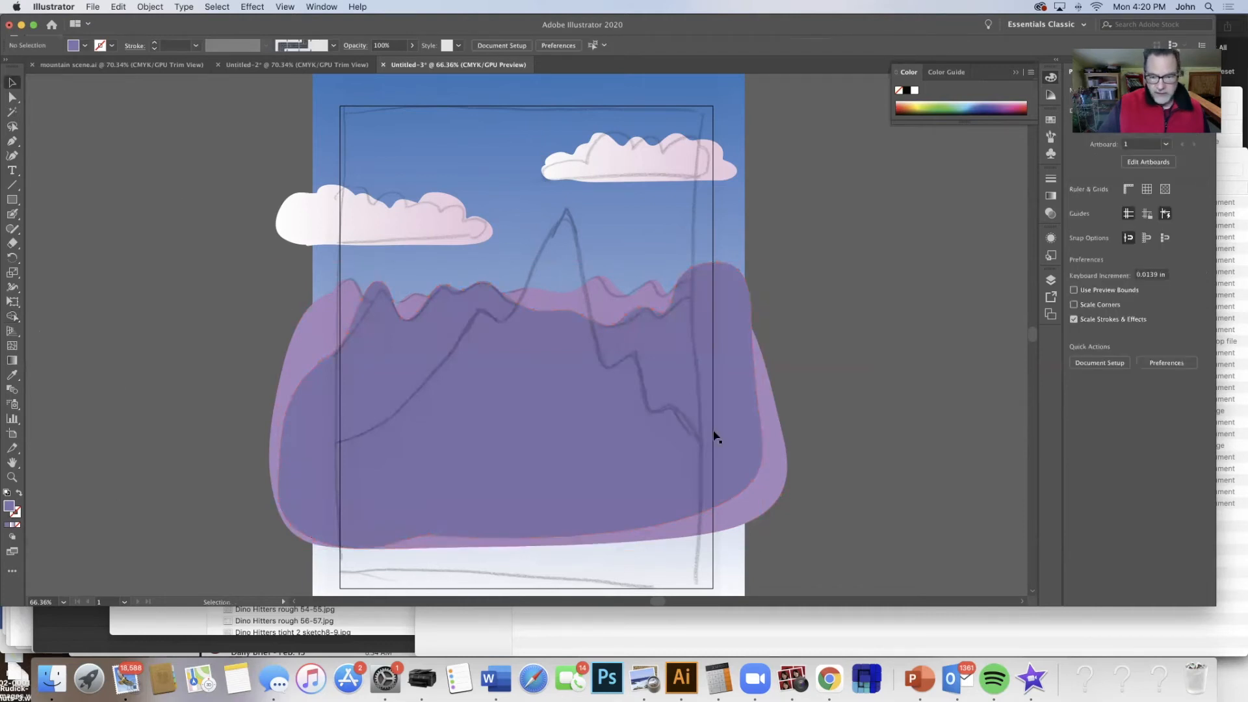
Set the fill to the darker slate blue 555984 for the main mountain
double_click(10, 508)
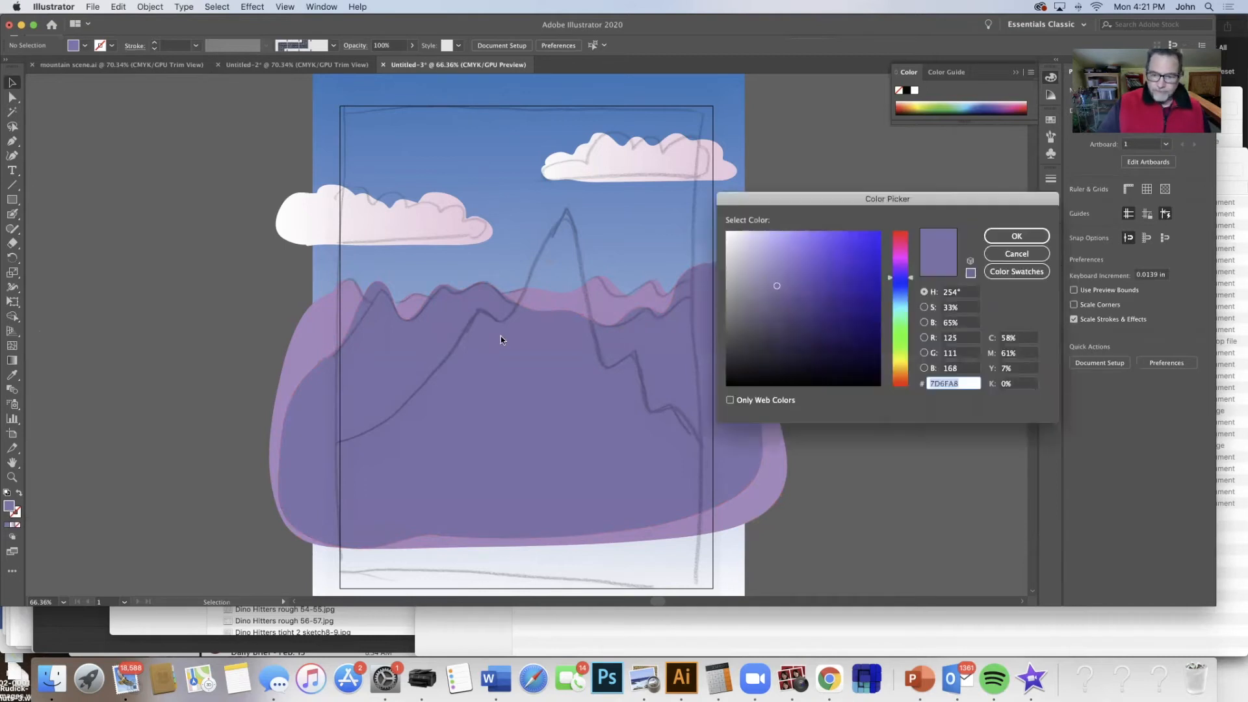
drag(903, 272, 910, 279)
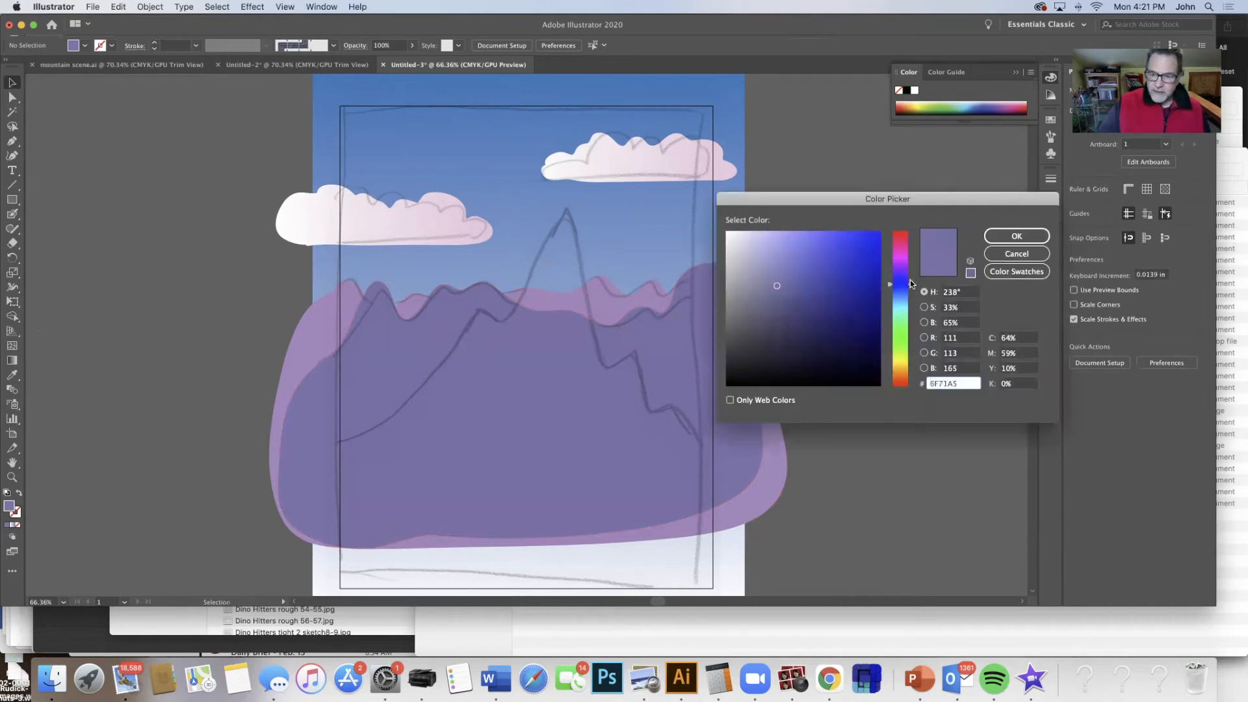
click(781, 301)
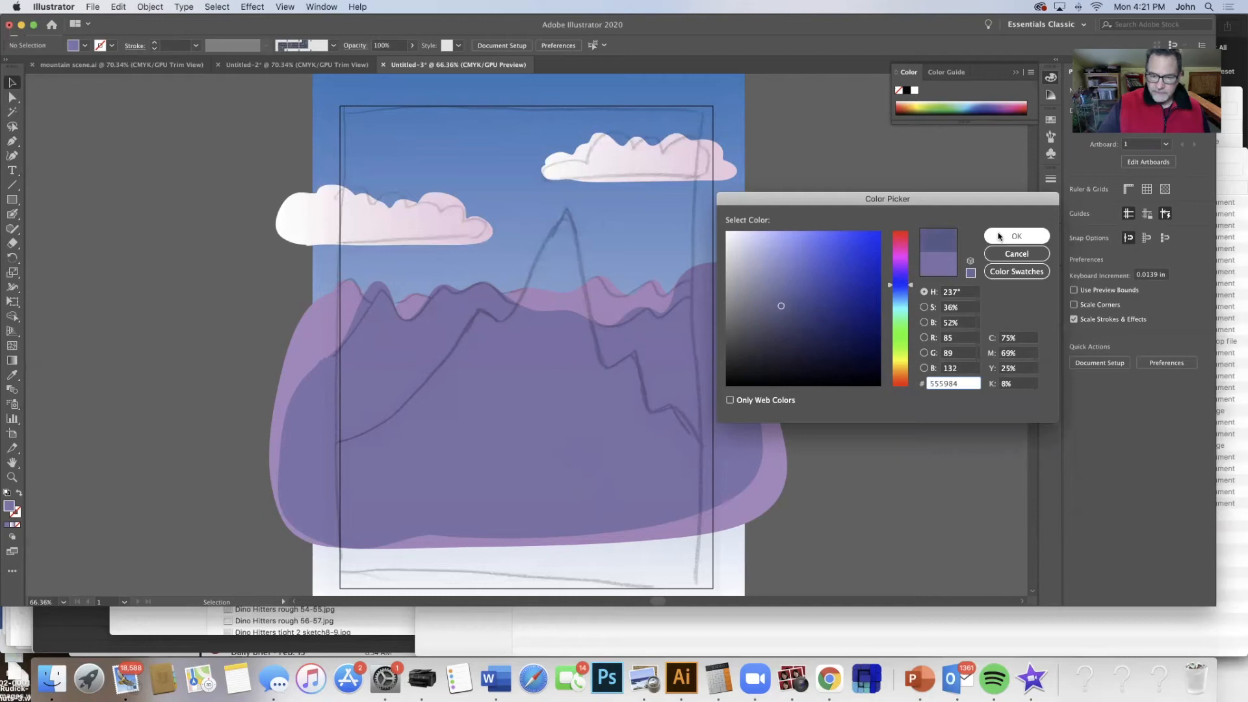
click(1017, 236)
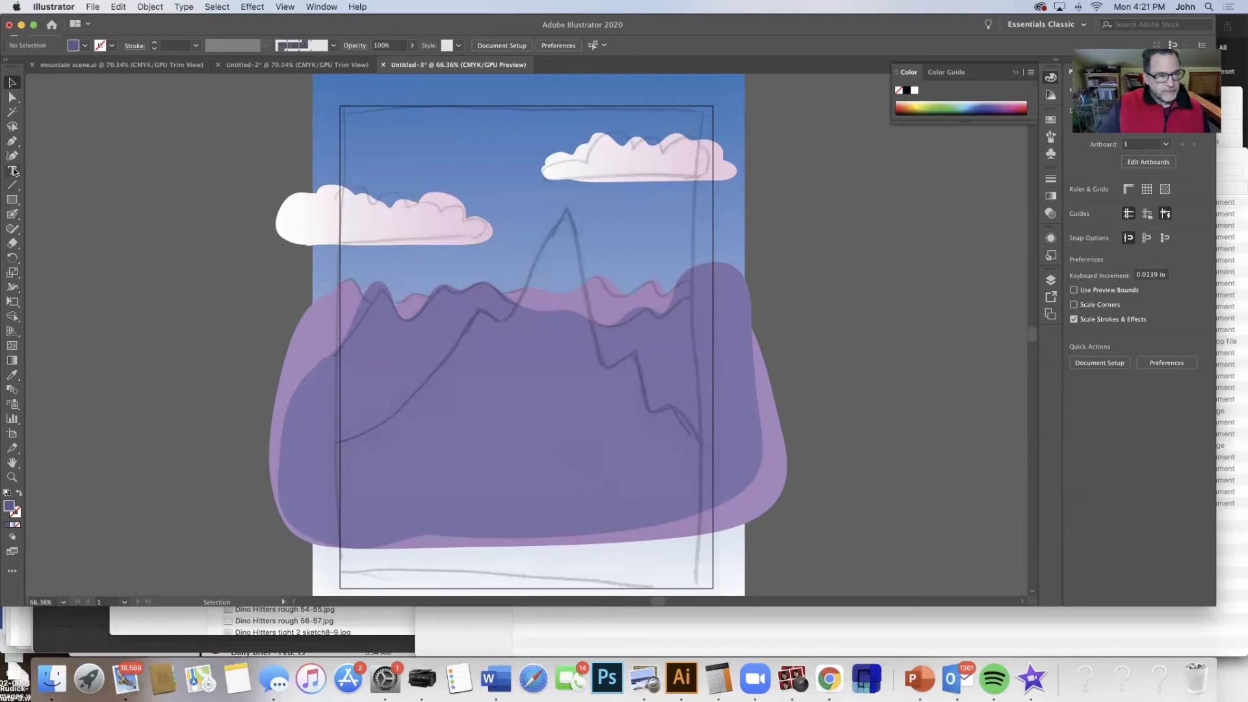
Set the Blob Brush fidelity one notch from Accurate in the tool options, keeping the 9 pt size
double_click(13, 214)
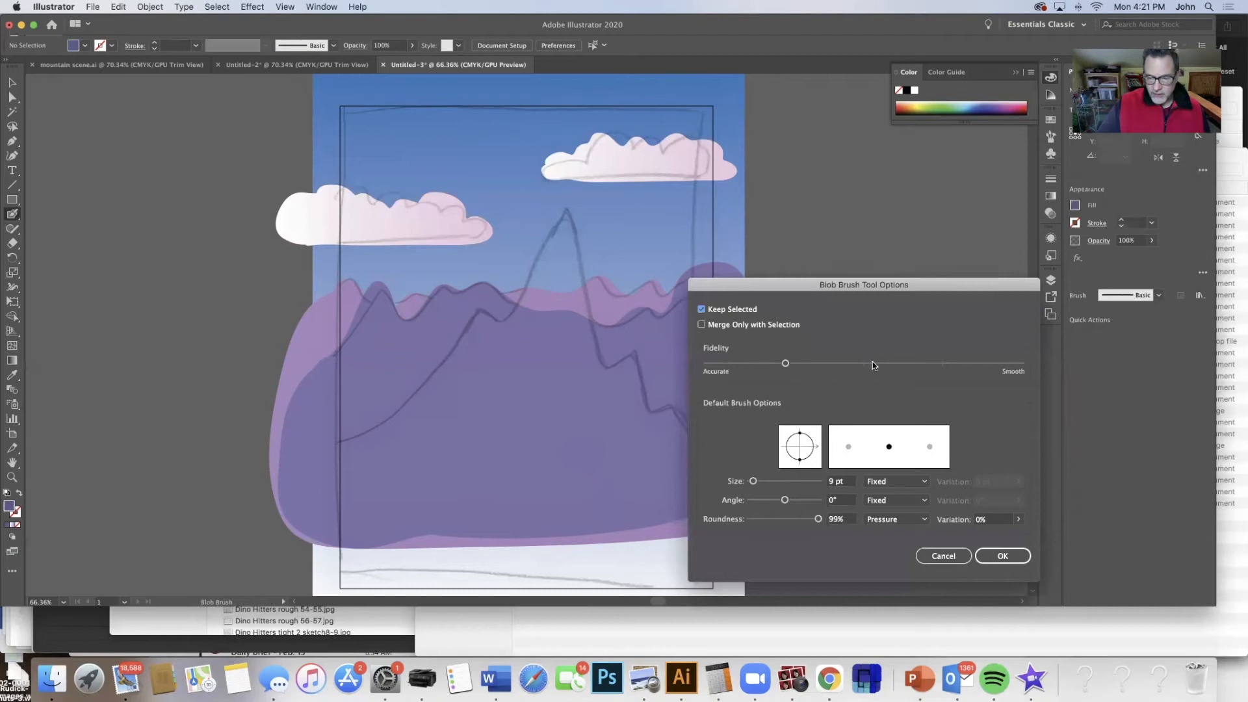
click(785, 363)
click(991, 556)
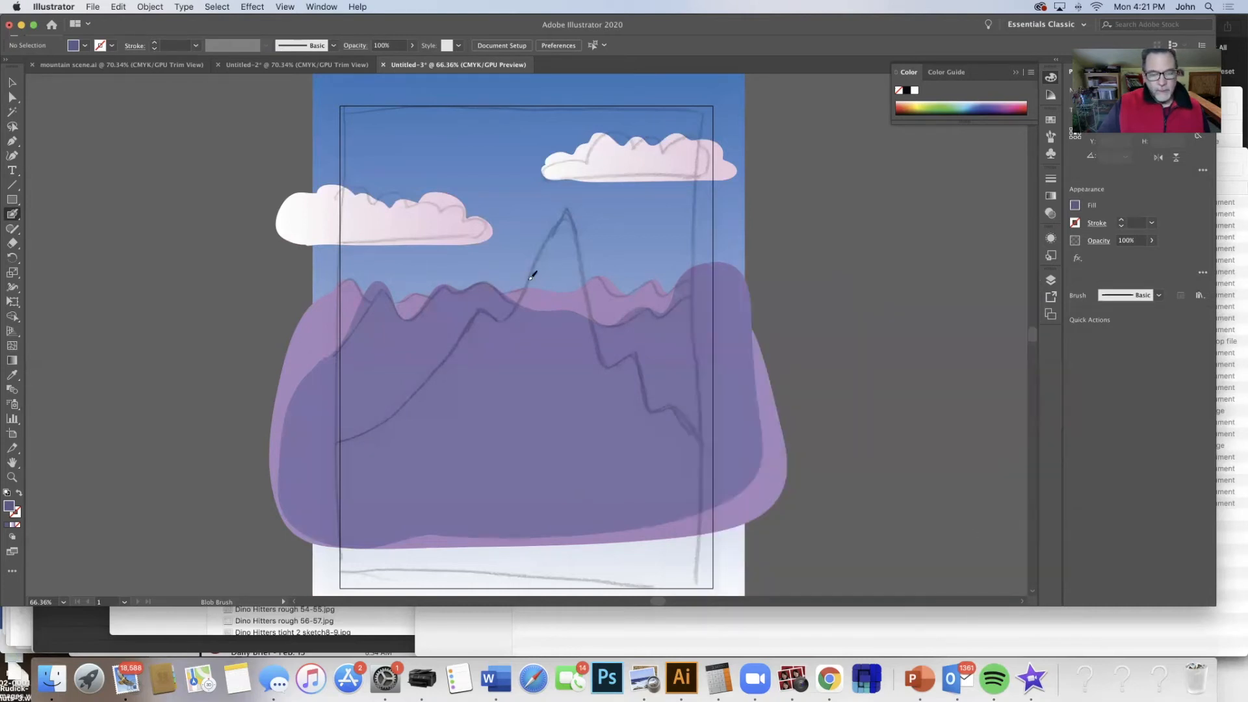
mouse_move(531, 275)
mouse_down()
mouse_move(568, 197)
mouse_move(599, 309)
mouse_up()
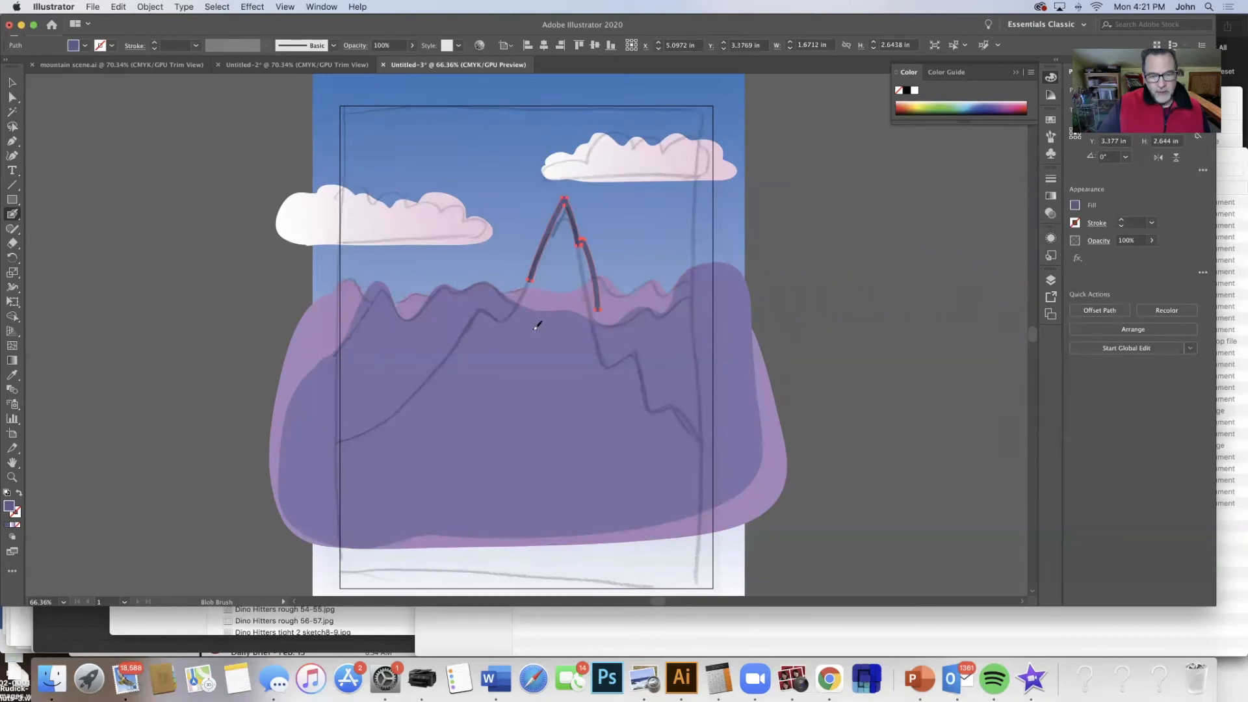
key(ctrl+z)
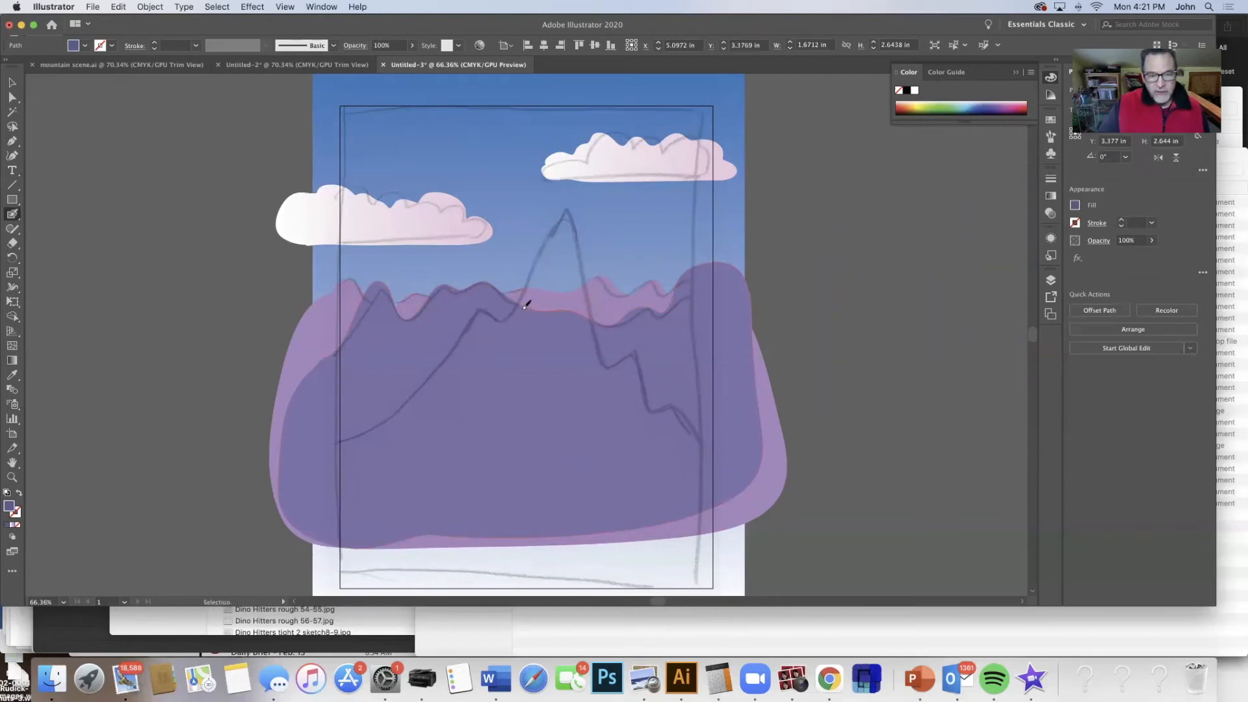
mouse_move(532, 273)
mouse_down()
mouse_move(553, 201)
mouse_move(587, 267)
mouse_up()
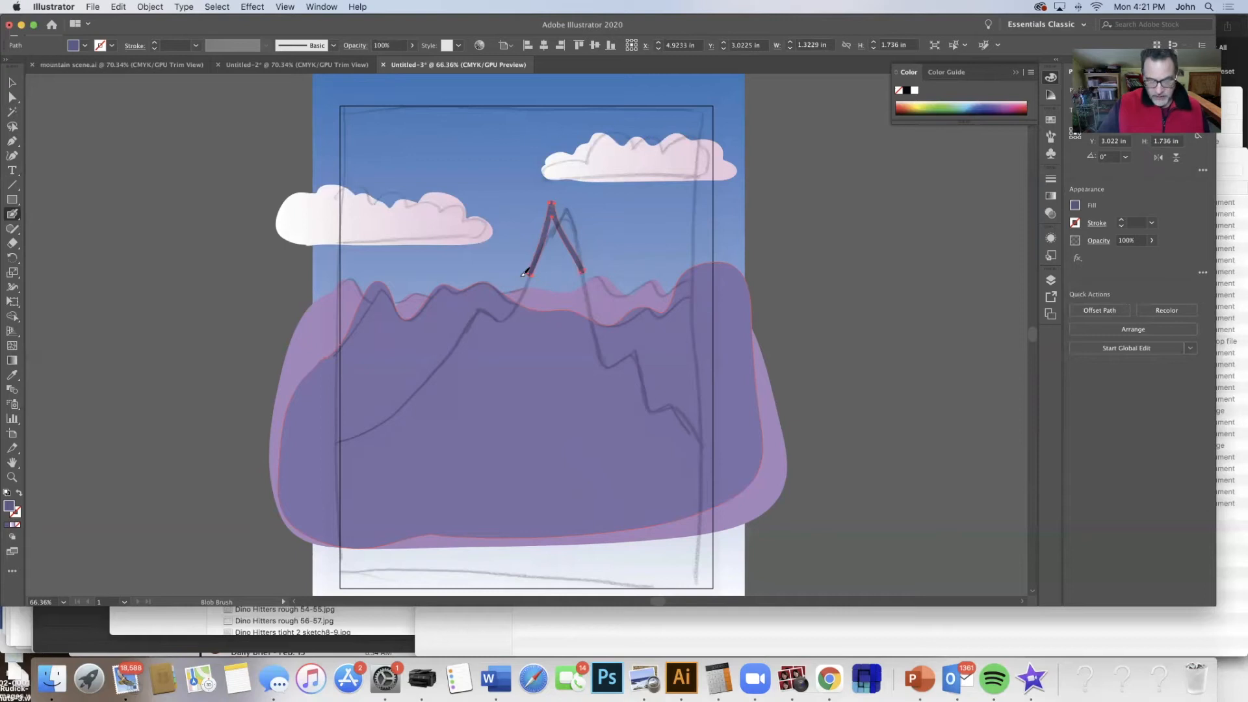
key(ctrl+z)
Trace the main mountain's tall peak and jagged slopes as a closed outline with the Blob Brush, and fill it solid with Shape Builder
drag(567, 206, 513, 318)
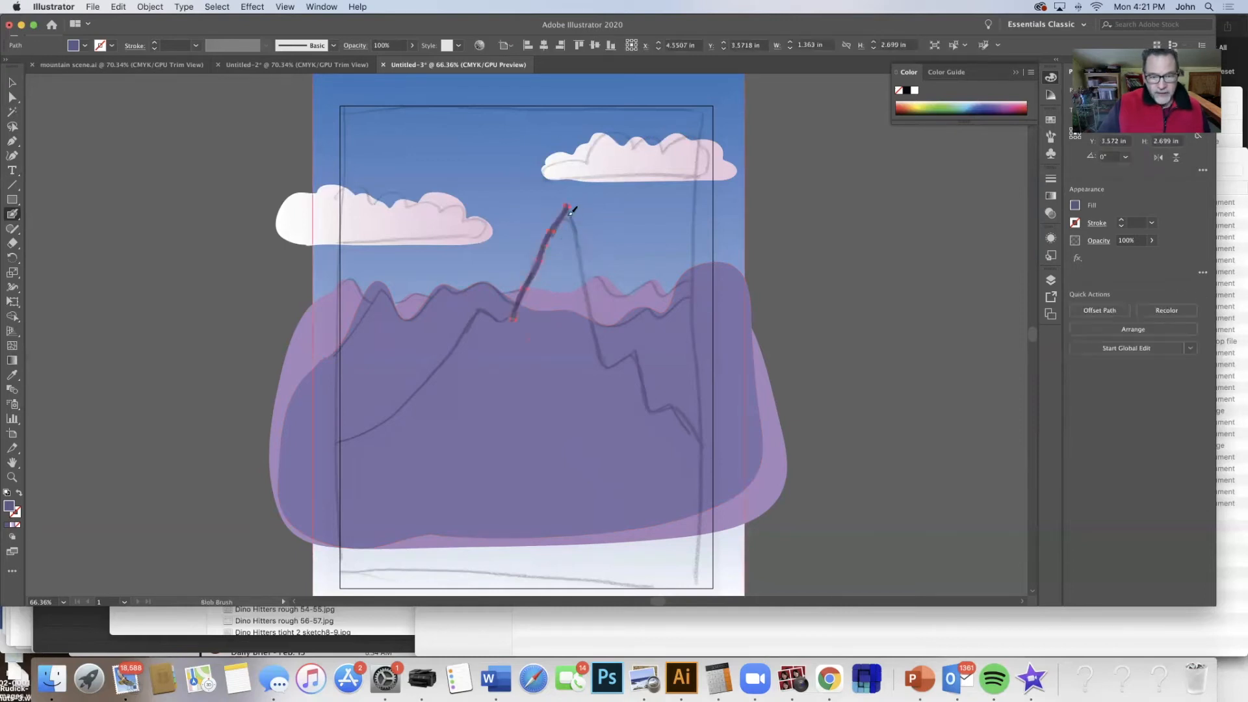
mouse_move(568, 205)
mouse_down()
mouse_move(576, 237)
mouse_move(592, 228)
mouse_move(629, 369)
mouse_move(637, 350)
mouse_move(665, 441)
mouse_up()
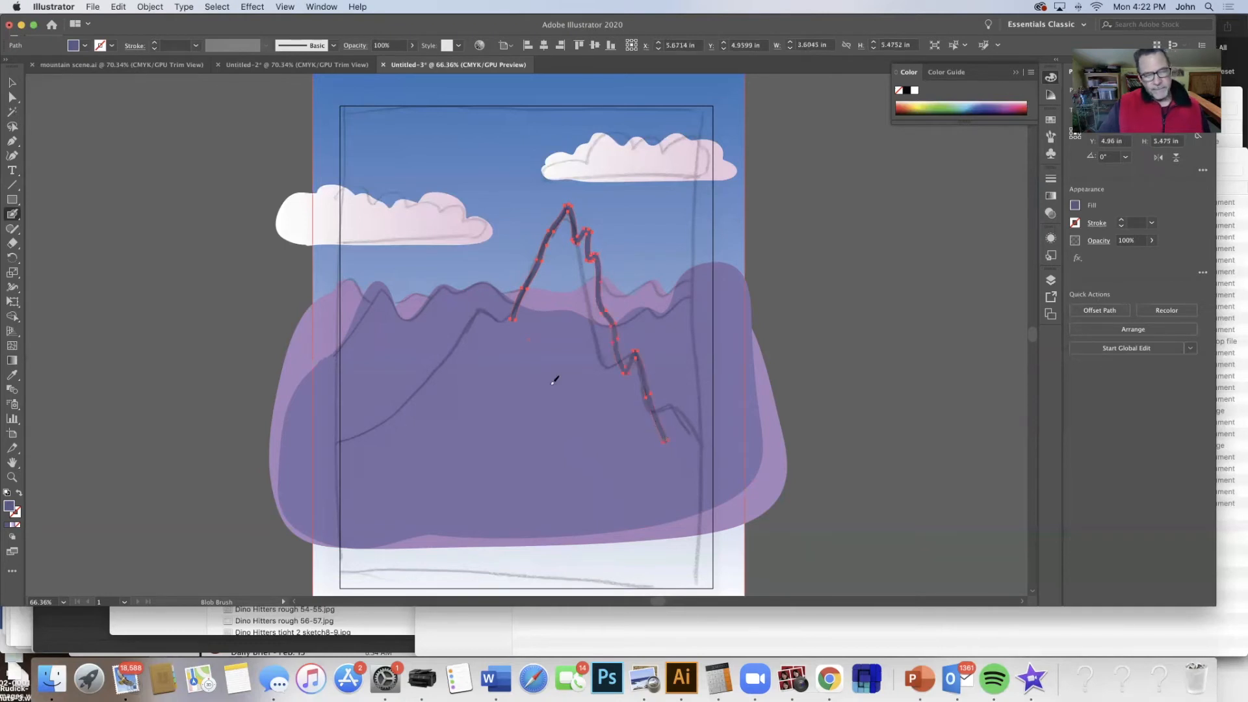
mouse_move(510, 315)
mouse_down()
mouse_move(485, 299)
mouse_move(466, 340)
mouse_move(446, 327)
mouse_move(419, 395)
mouse_move(372, 331)
mouse_move(339, 383)
mouse_move(310, 473)
mouse_move(327, 565)
mouse_up()
mouse_move(604, 579)
mouse_down()
mouse_move(707, 582)
mouse_move(770, 561)
mouse_move(788, 416)
mouse_move(738, 340)
mouse_move(724, 329)
mouse_move(665, 412)
mouse_up()
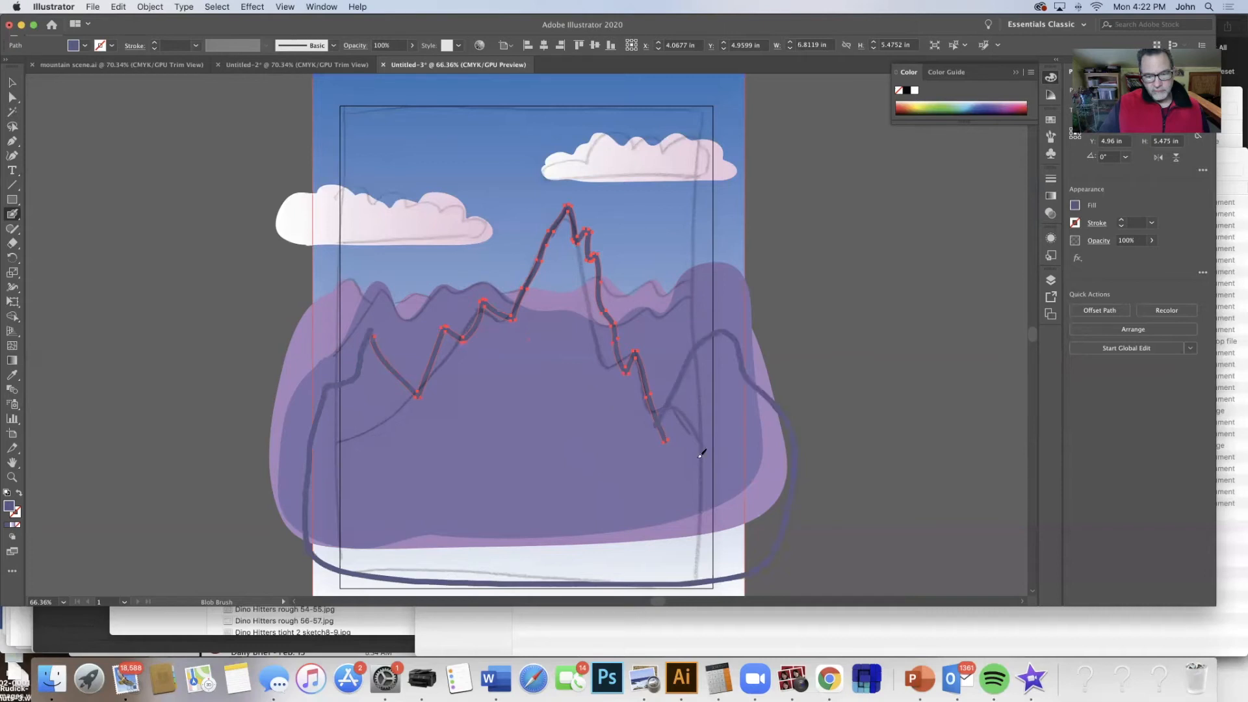
click(13, 316)
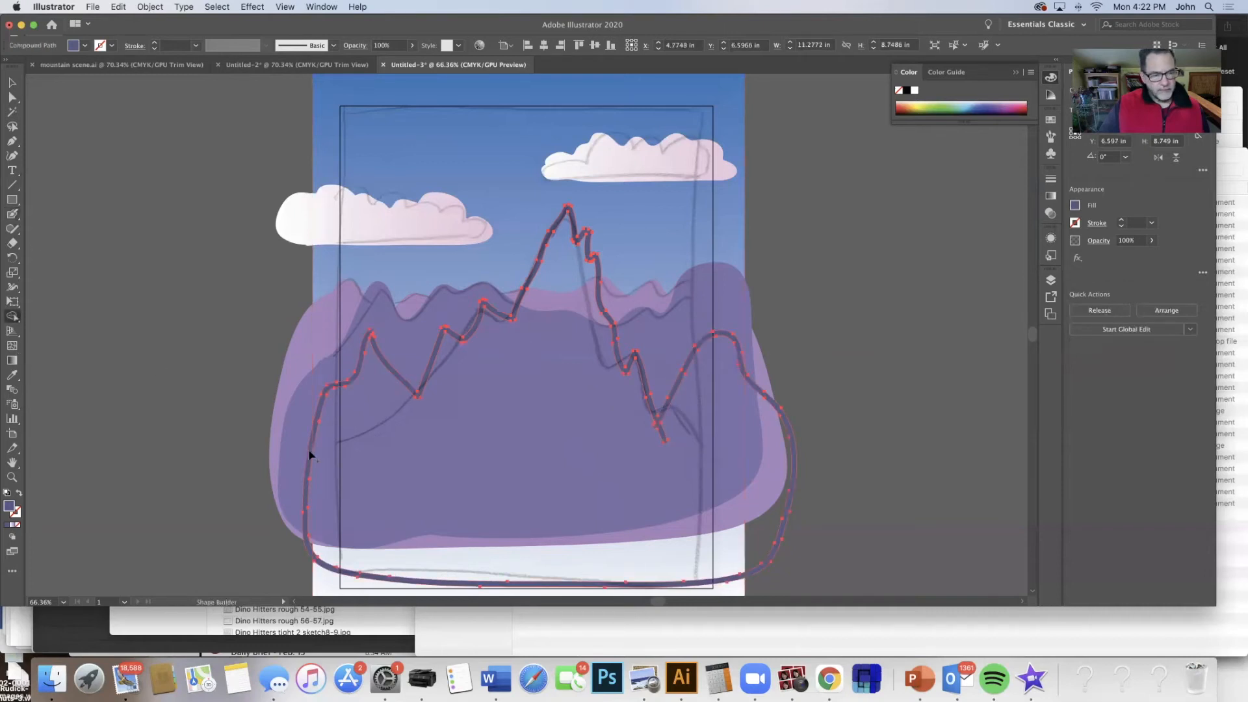
click(389, 469)
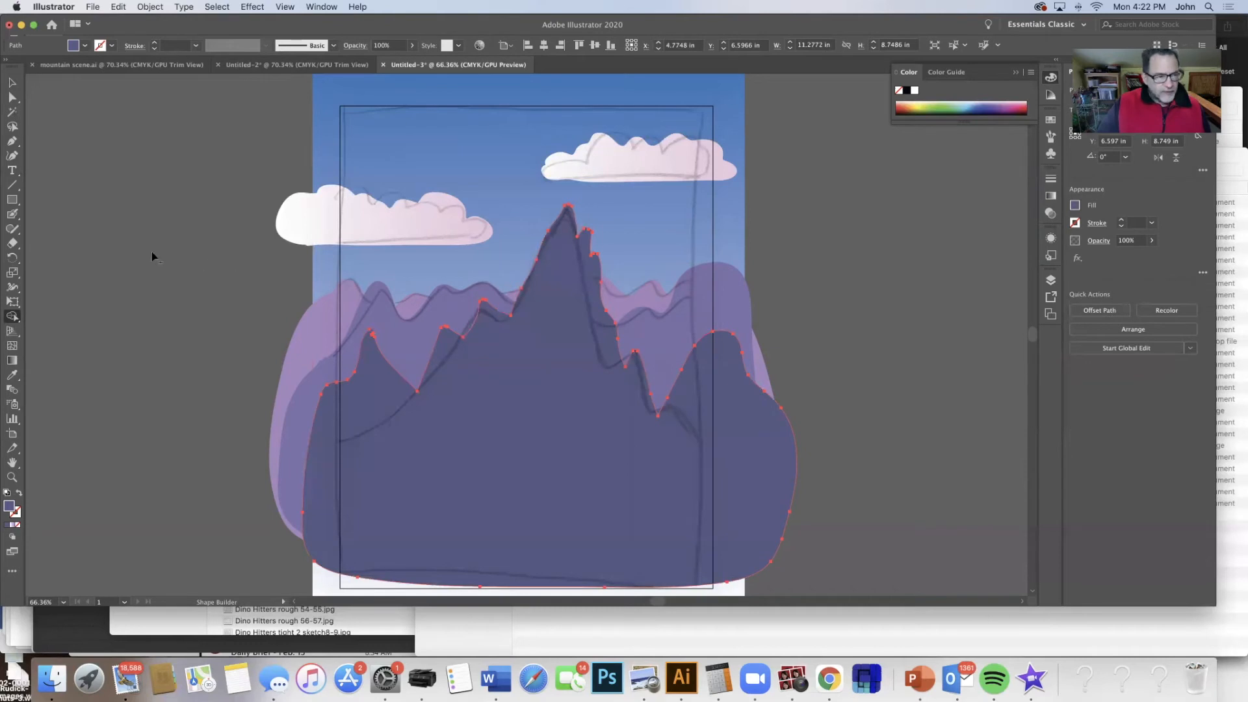
Trim the jagged bumps on the slope just right of the main summit with the Eraser, and deselect the mountain
click(12, 243)
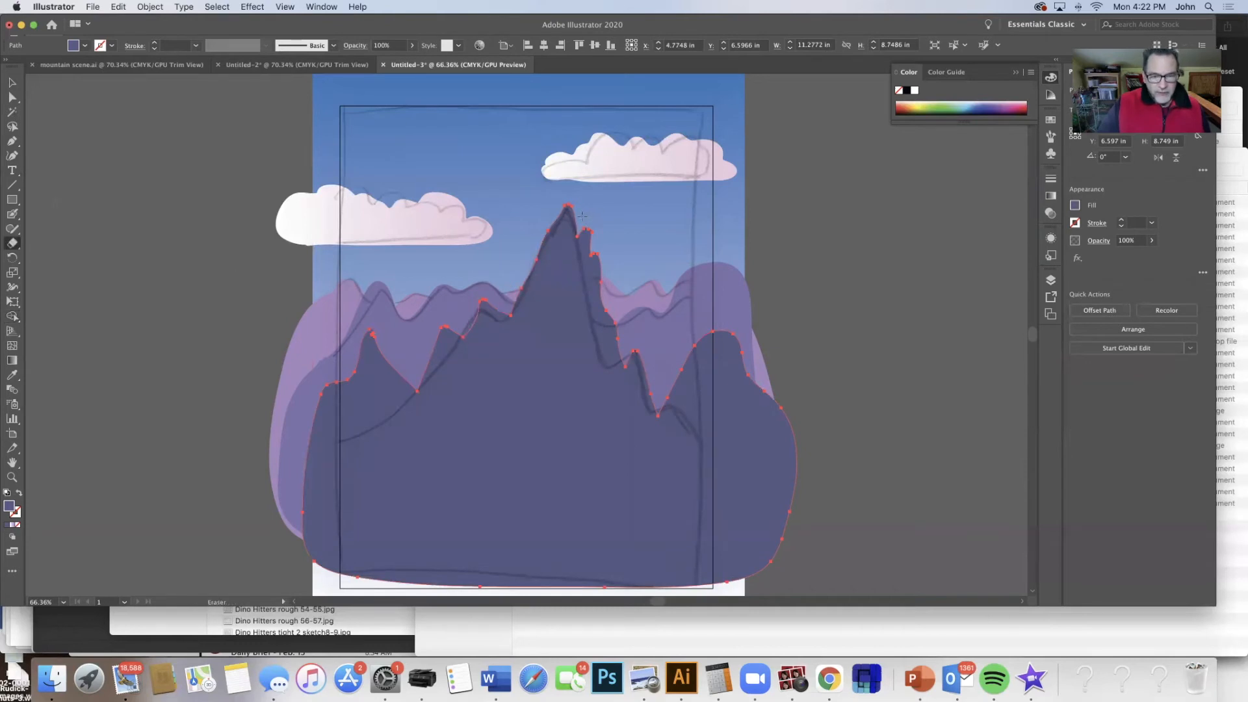
drag(582, 216, 609, 265)
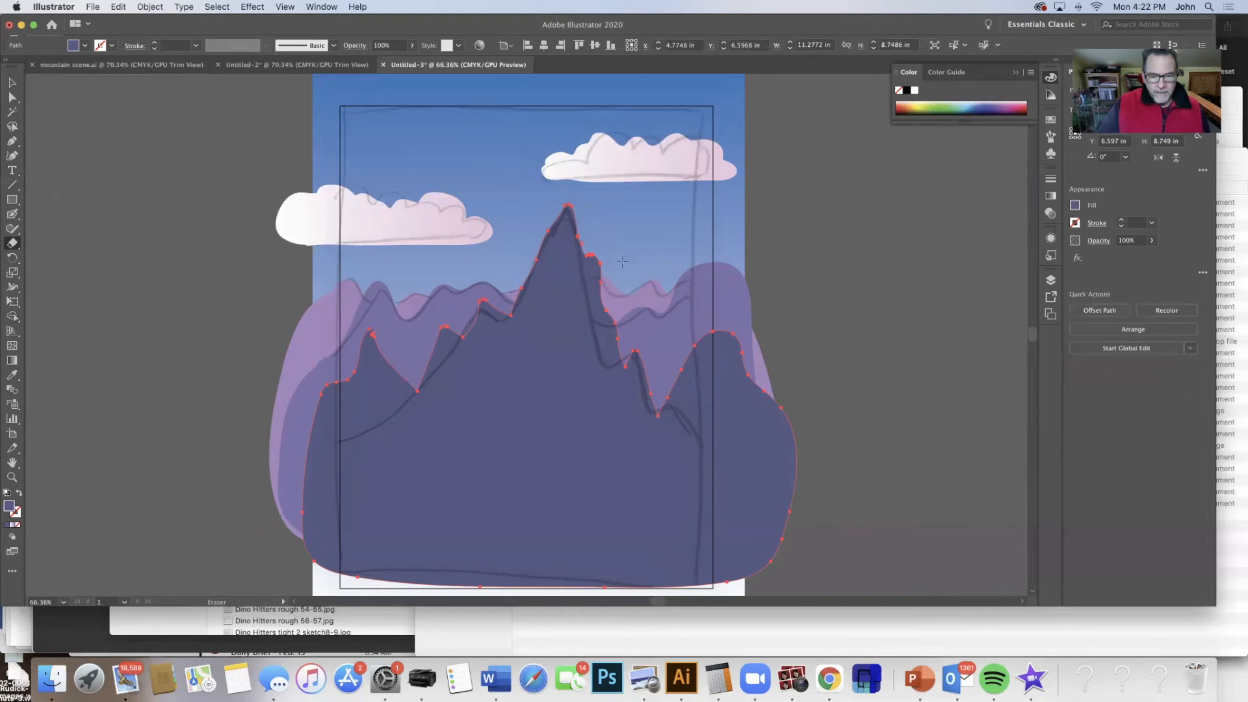
drag(602, 239, 606, 283)
click(12, 82)
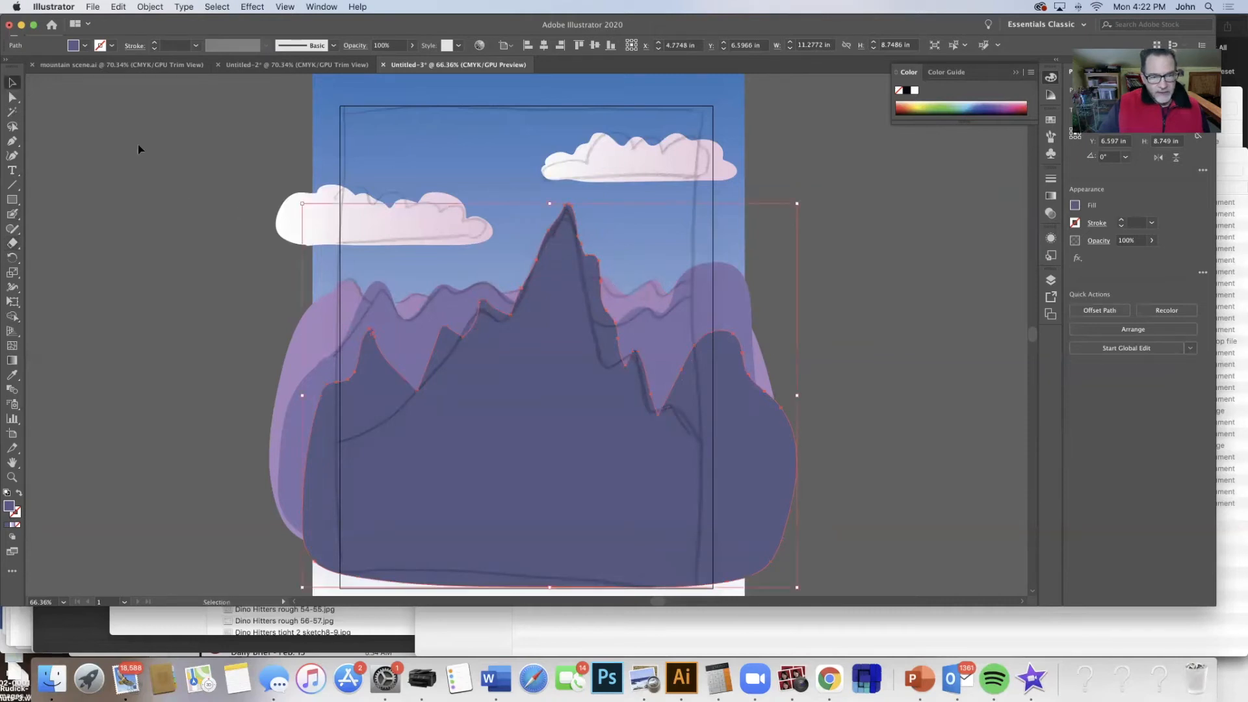
click(136, 170)
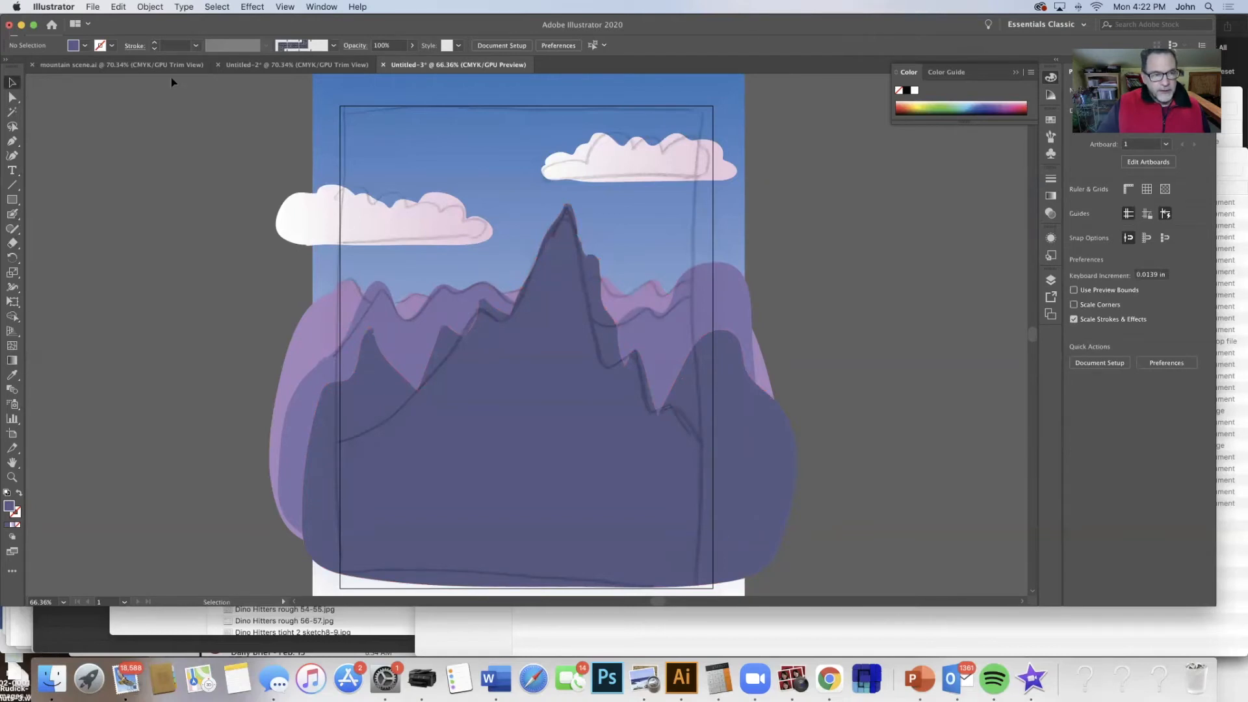
Turn on Trim View and extend the main mountain over the gap along the artboard's lower edge with the Blob Brush and Shape Builder
click(284, 7)
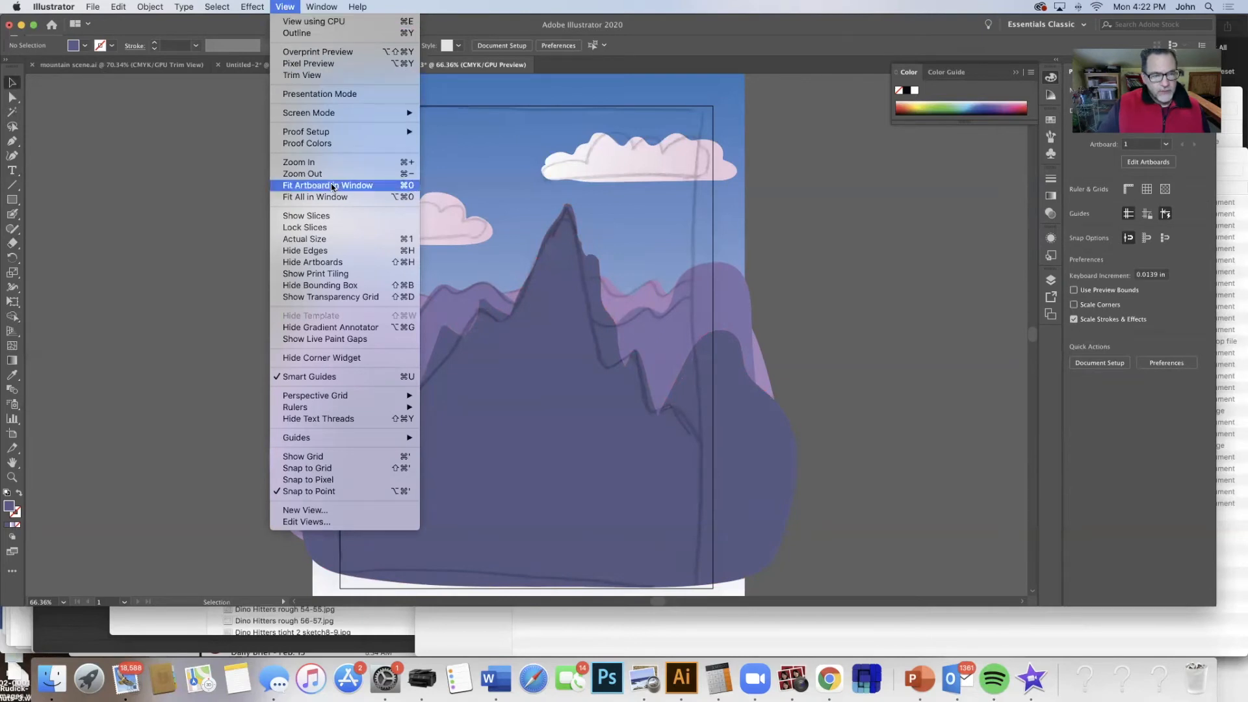
click(318, 76)
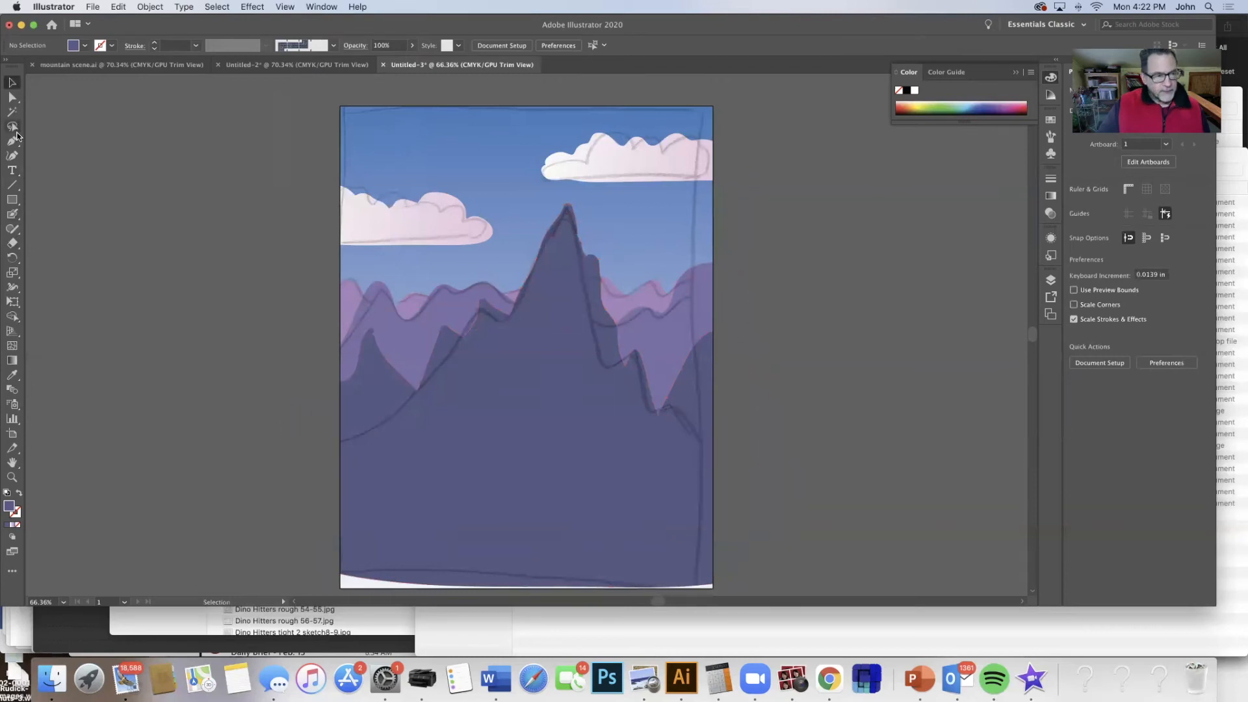
click(13, 216)
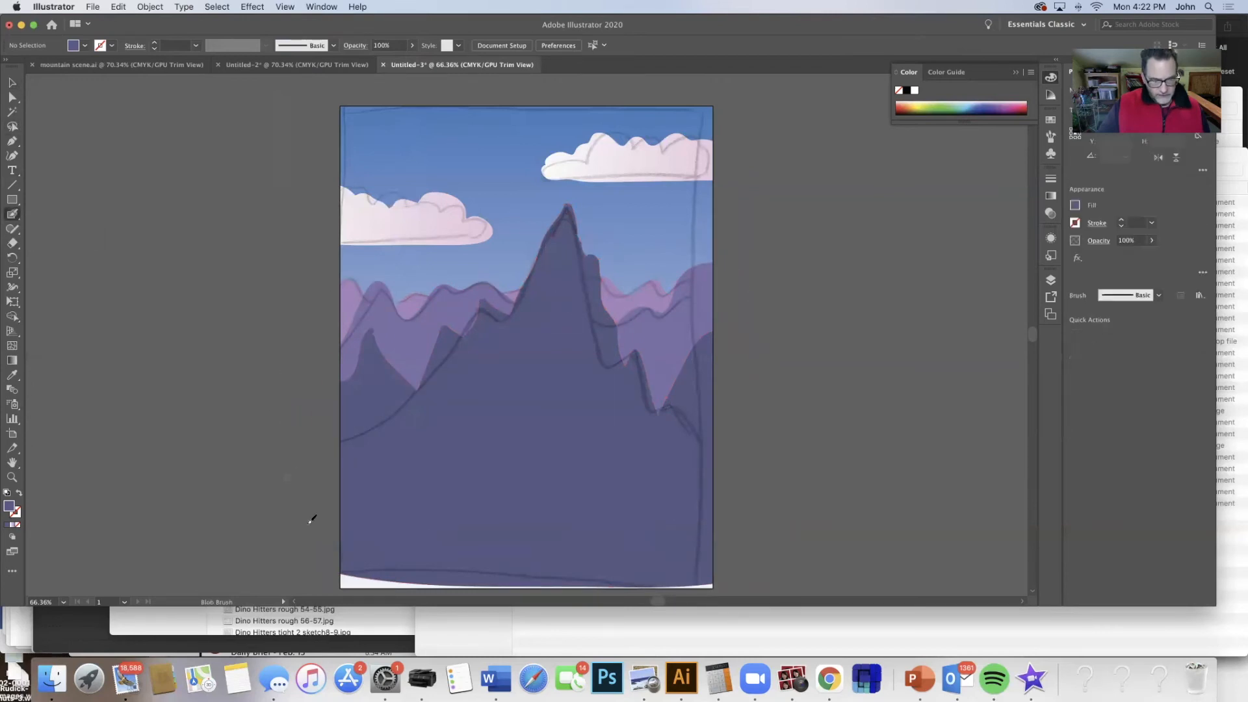
drag(325, 577, 656, 602)
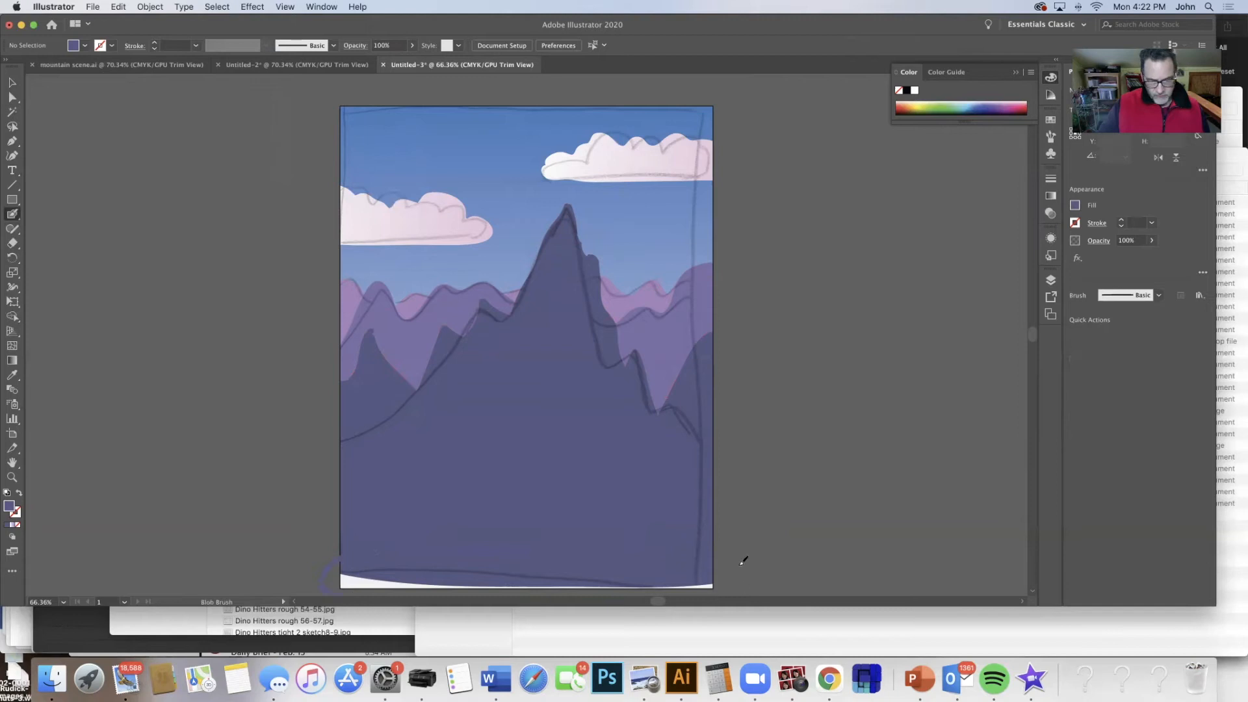
drag(518, 548, 446, 490)
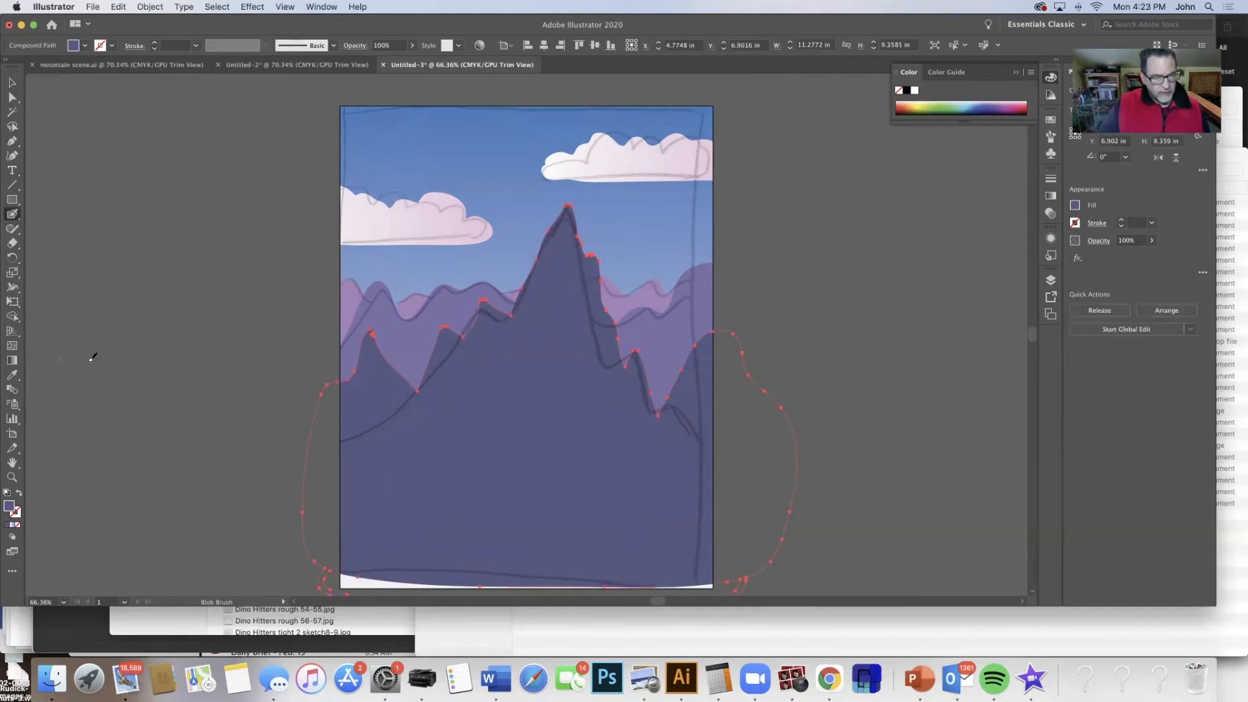
click(13, 317)
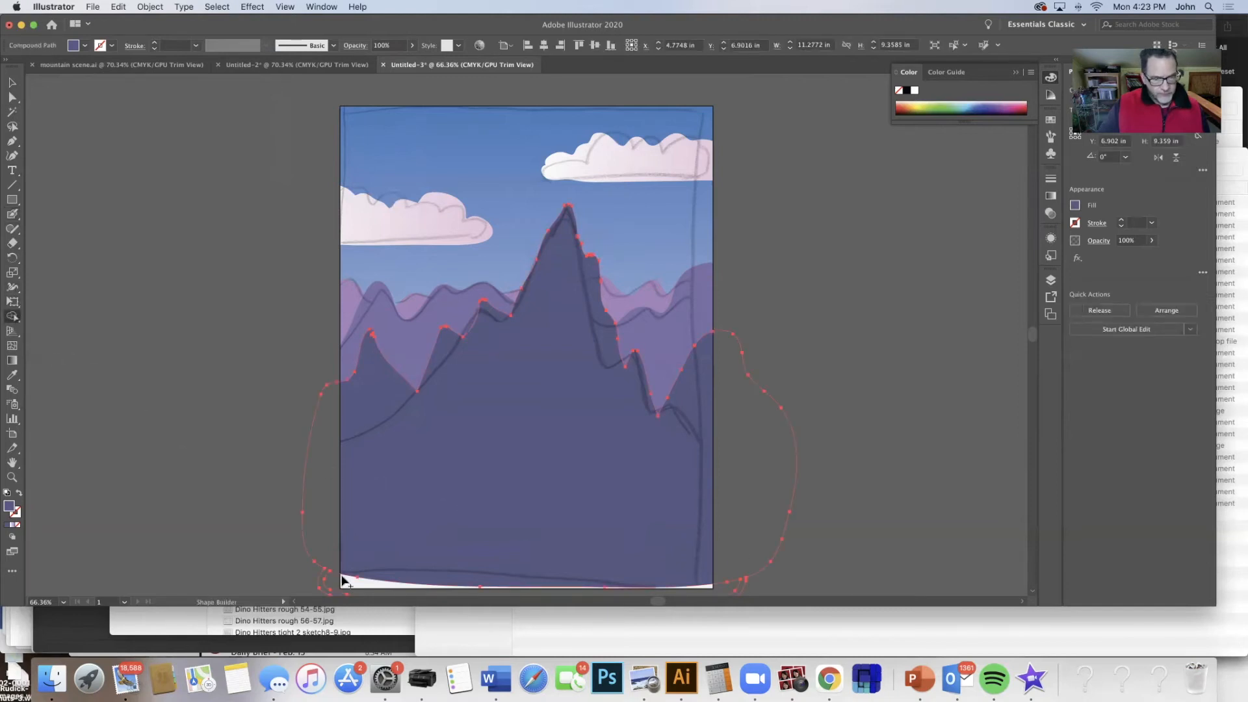
drag(386, 582, 412, 572)
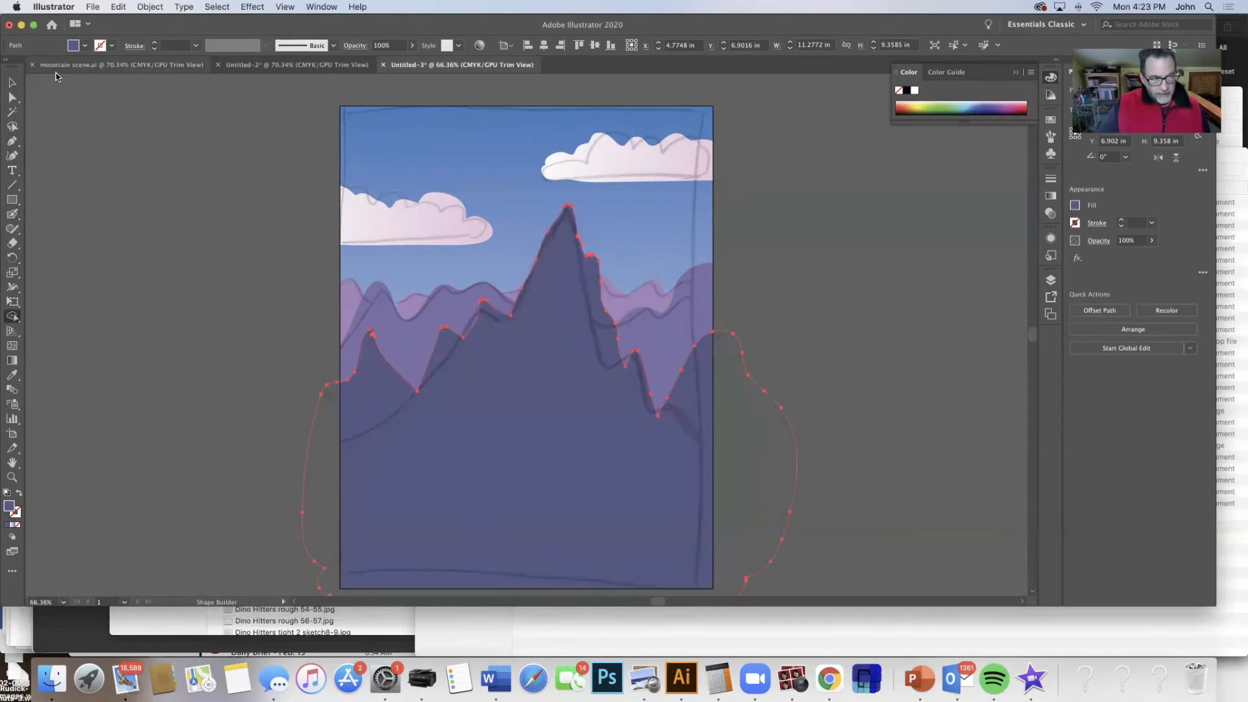
Hide the sketch on Layer 1 and deselect the mountain
click(11, 83)
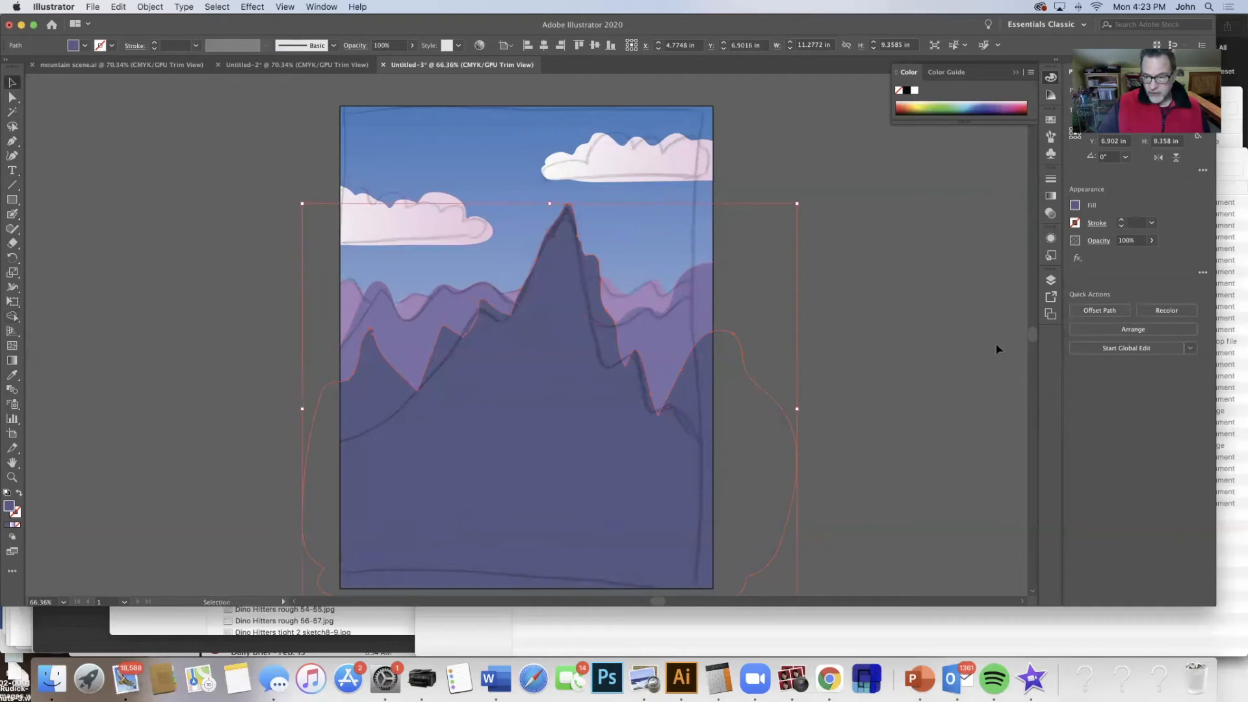
click(1051, 279)
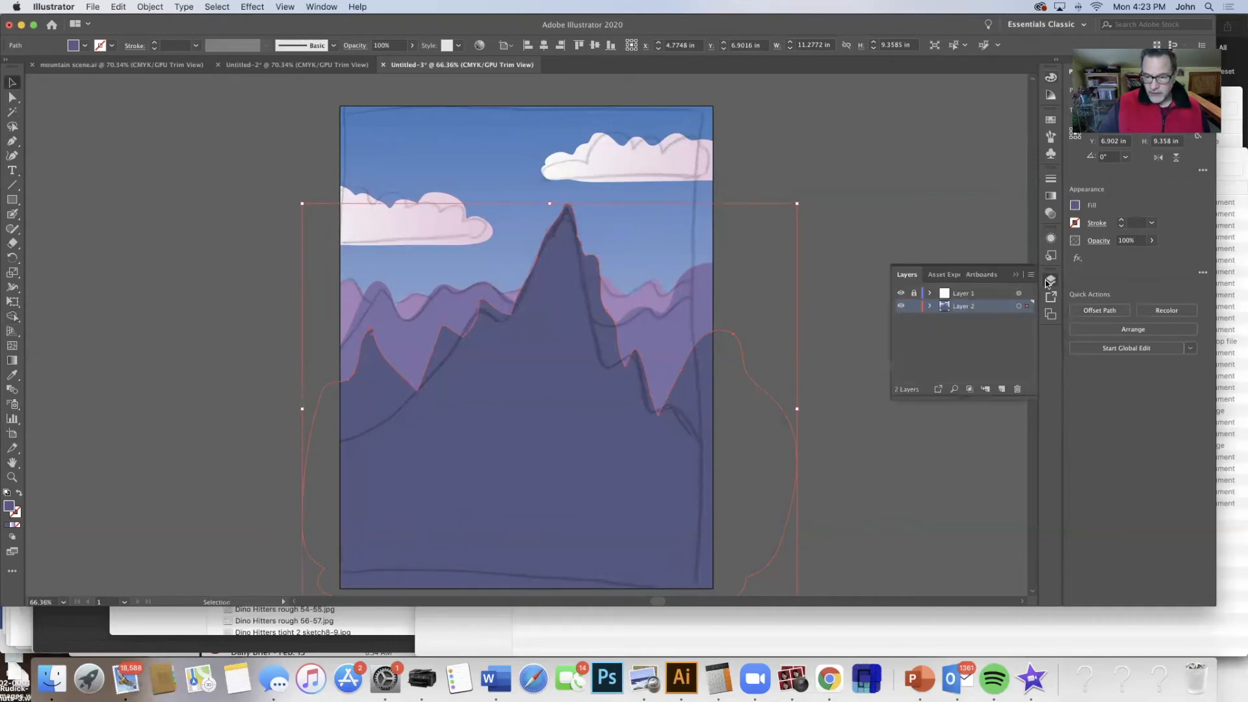
click(901, 293)
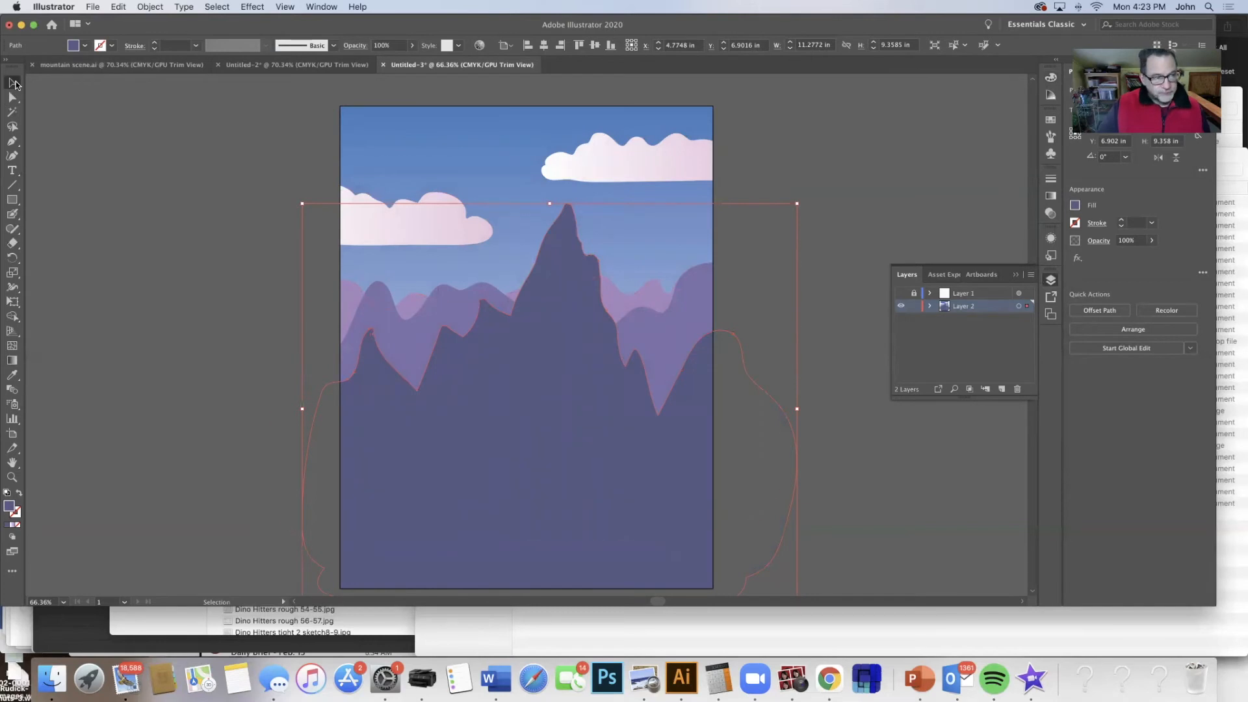
click(136, 130)
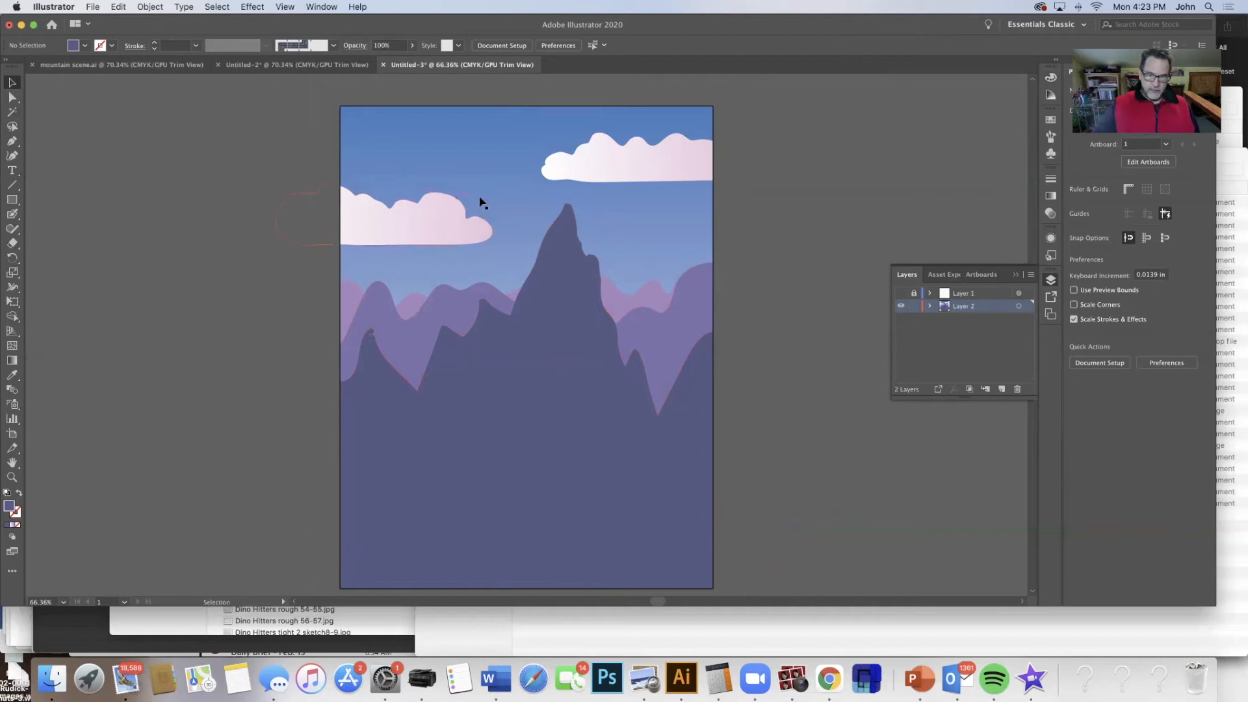
Shift the midpoint of the sky rectangle's gradient to about 66% location, and deselect the sky
click(351, 127)
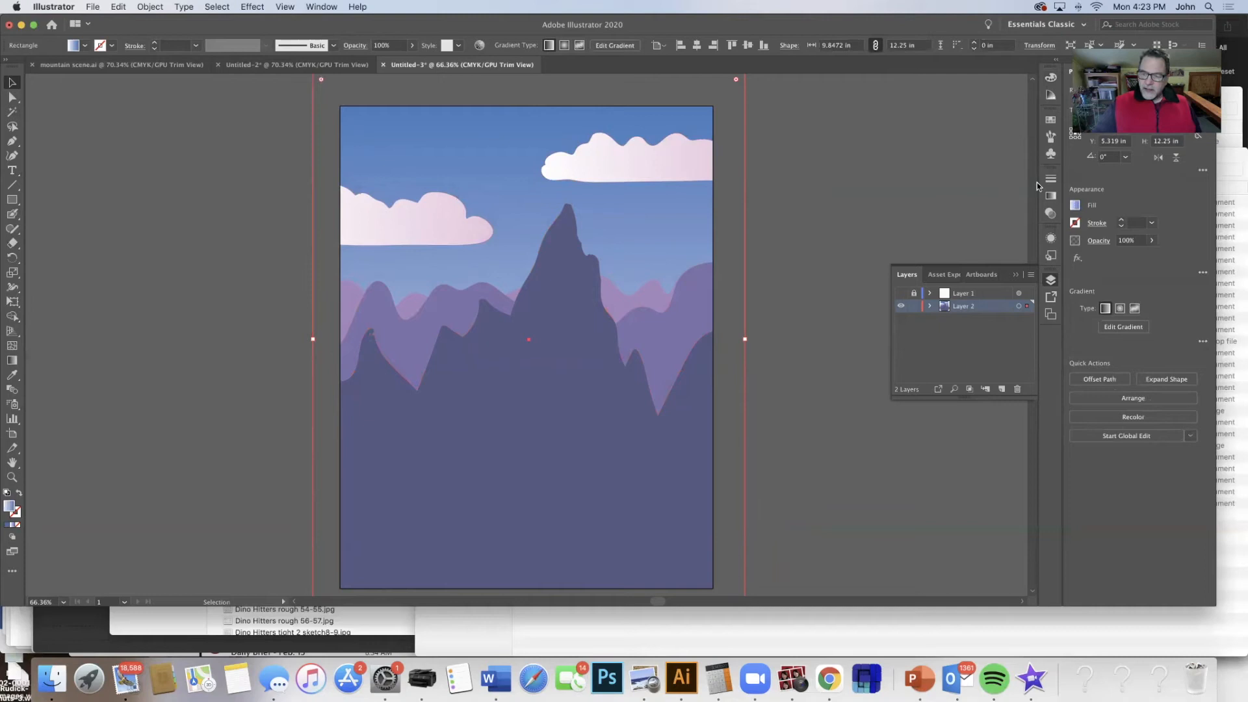
click(1075, 205)
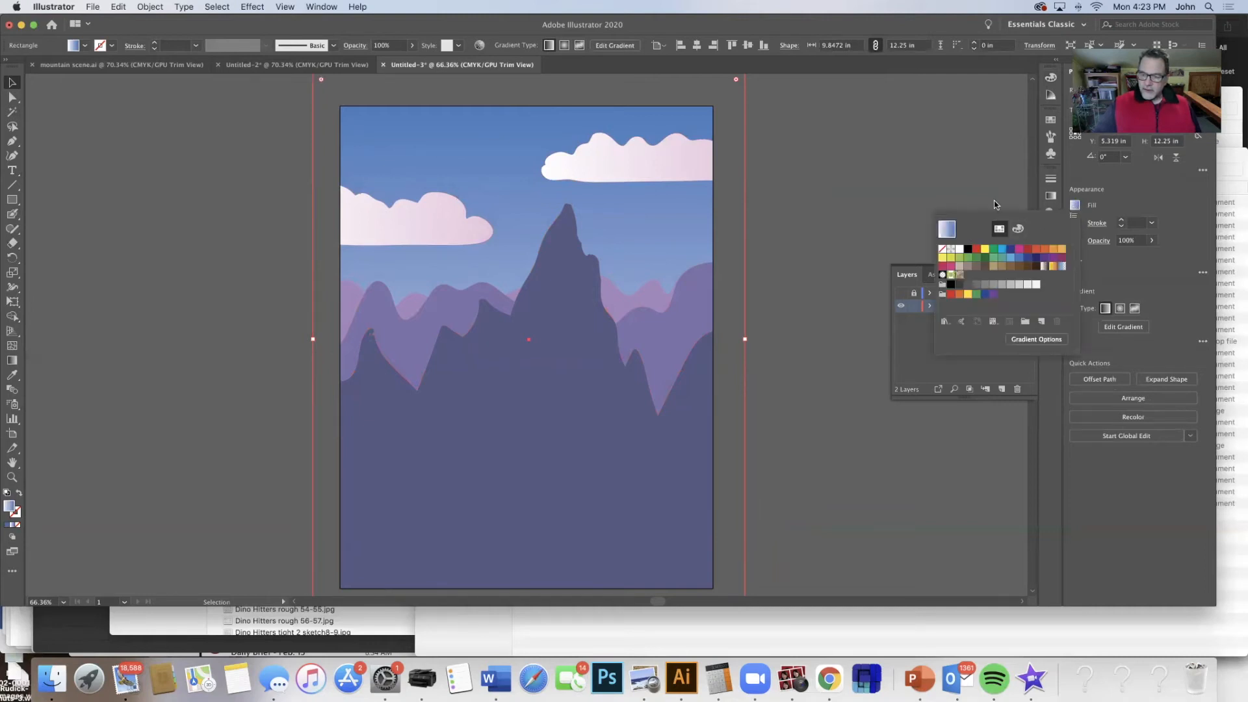
click(1052, 198)
click(1053, 198)
click(1052, 198)
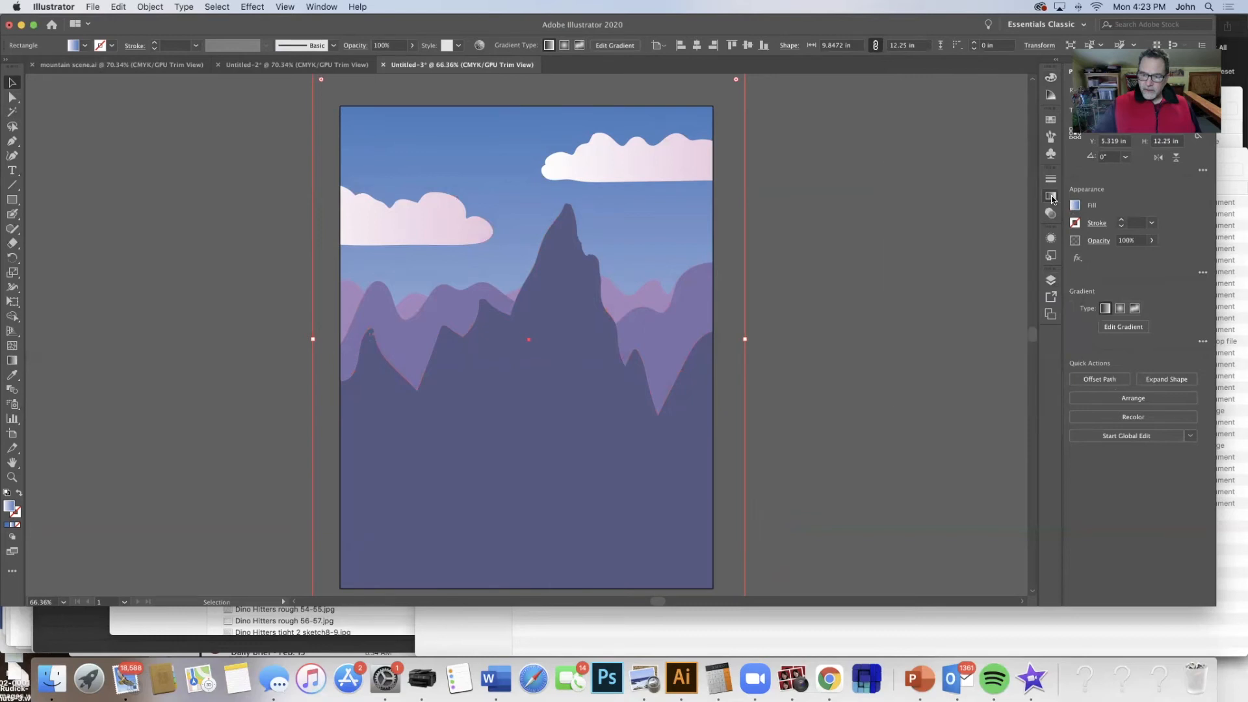
click(1052, 198)
click(954, 275)
drag(962, 274, 974, 274)
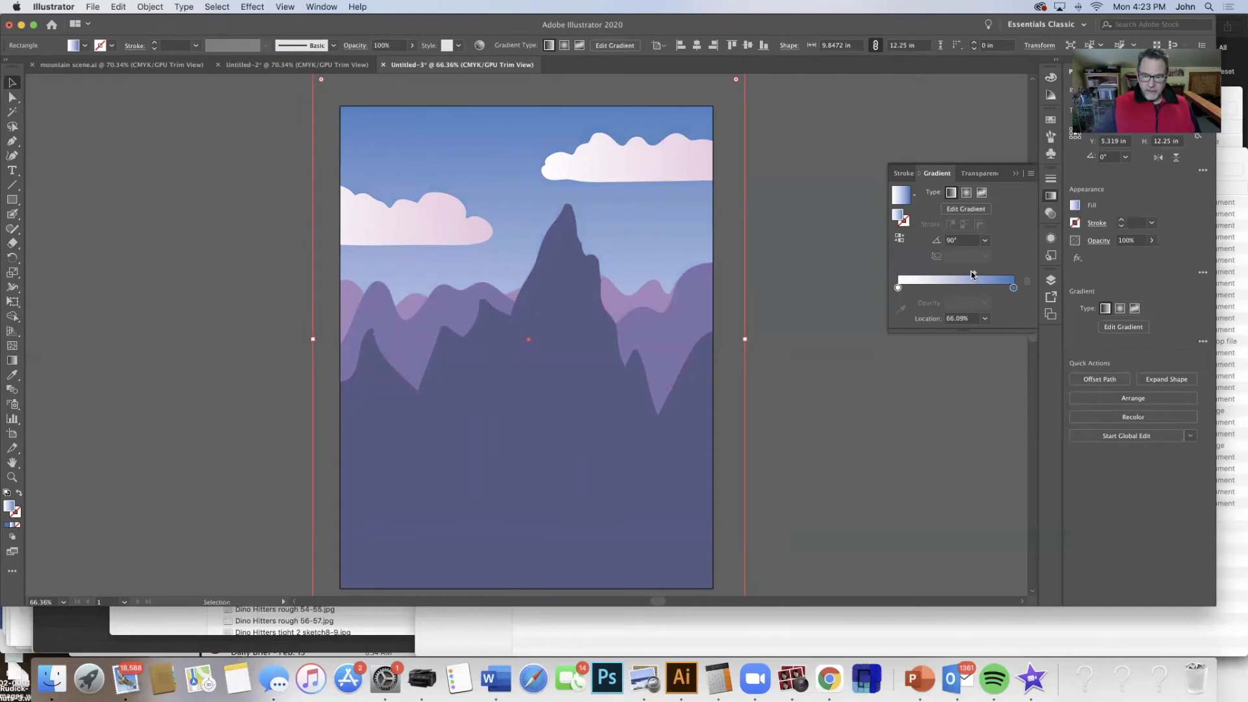
click(954, 147)
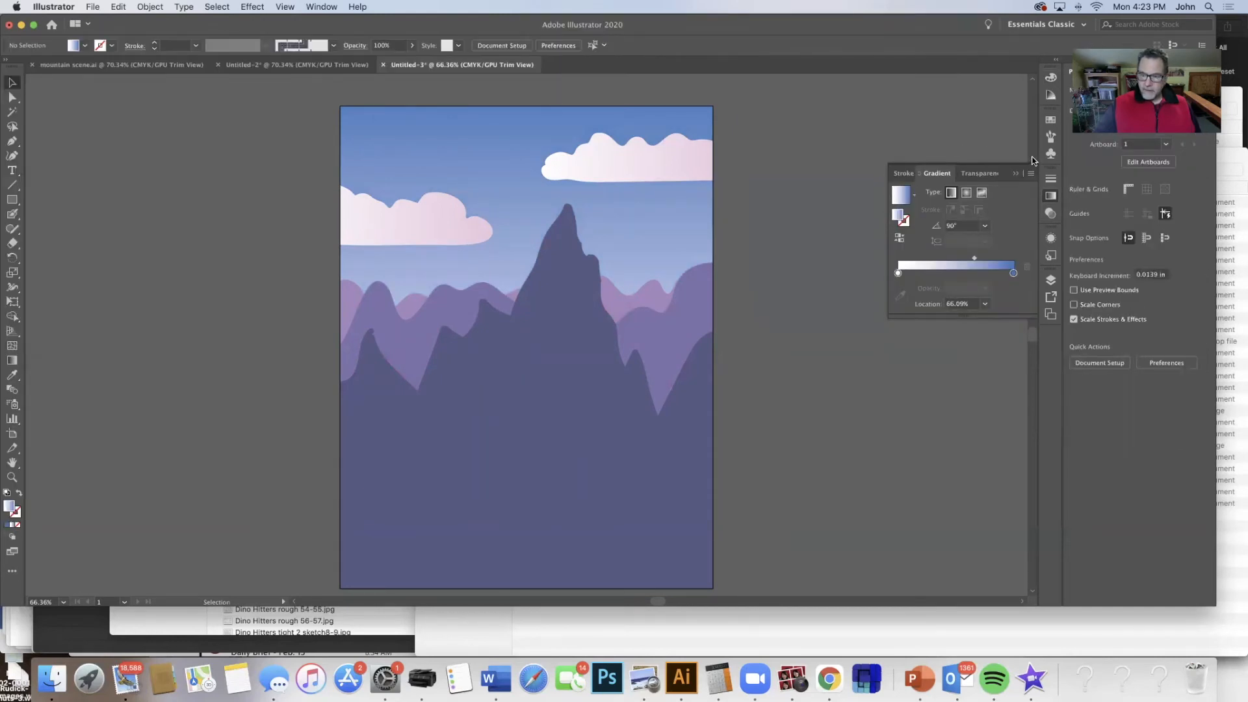
Sample the fill colors of the back range, middle range and main mountain, and save each as a swatch
click(1043, 121)
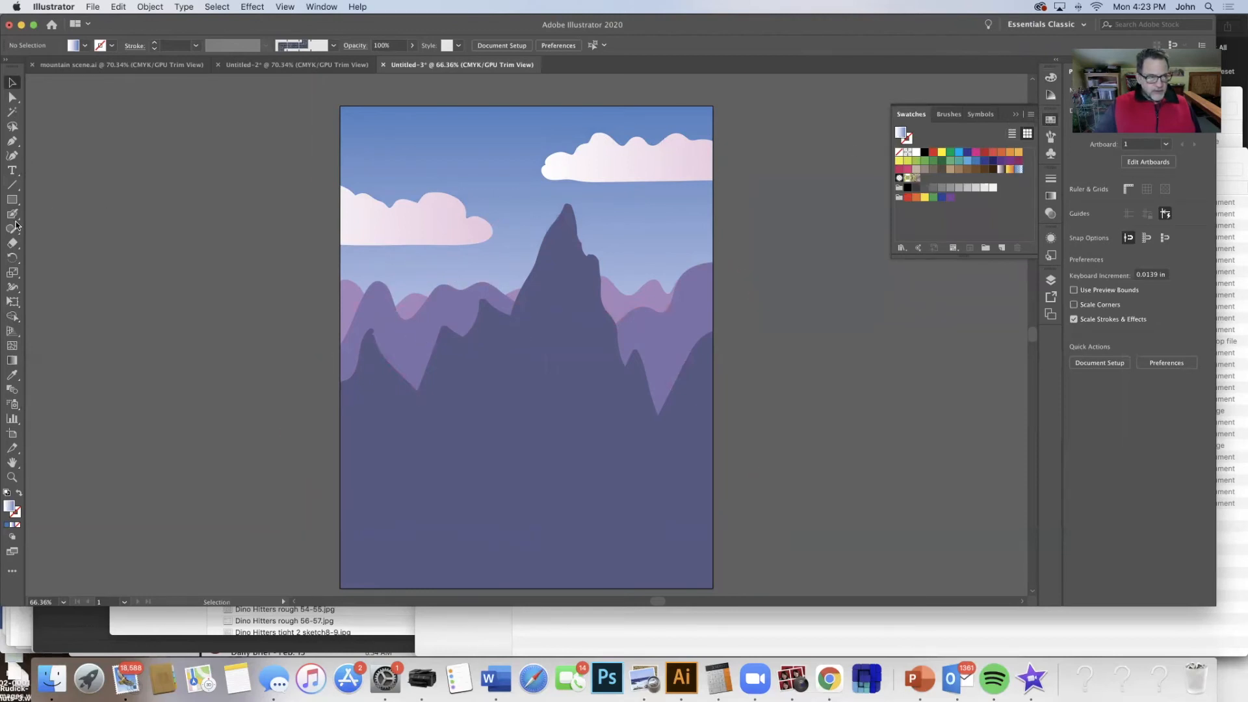
click(11, 375)
click(354, 296)
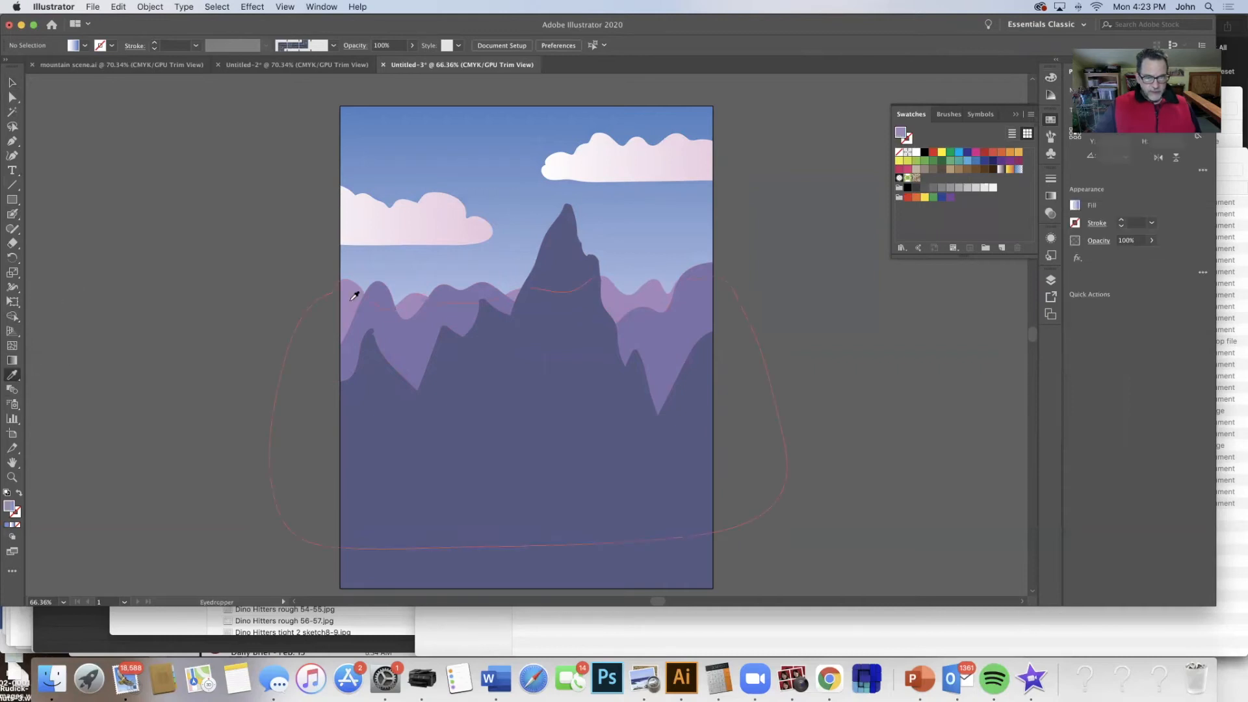
drag(900, 133, 944, 182)
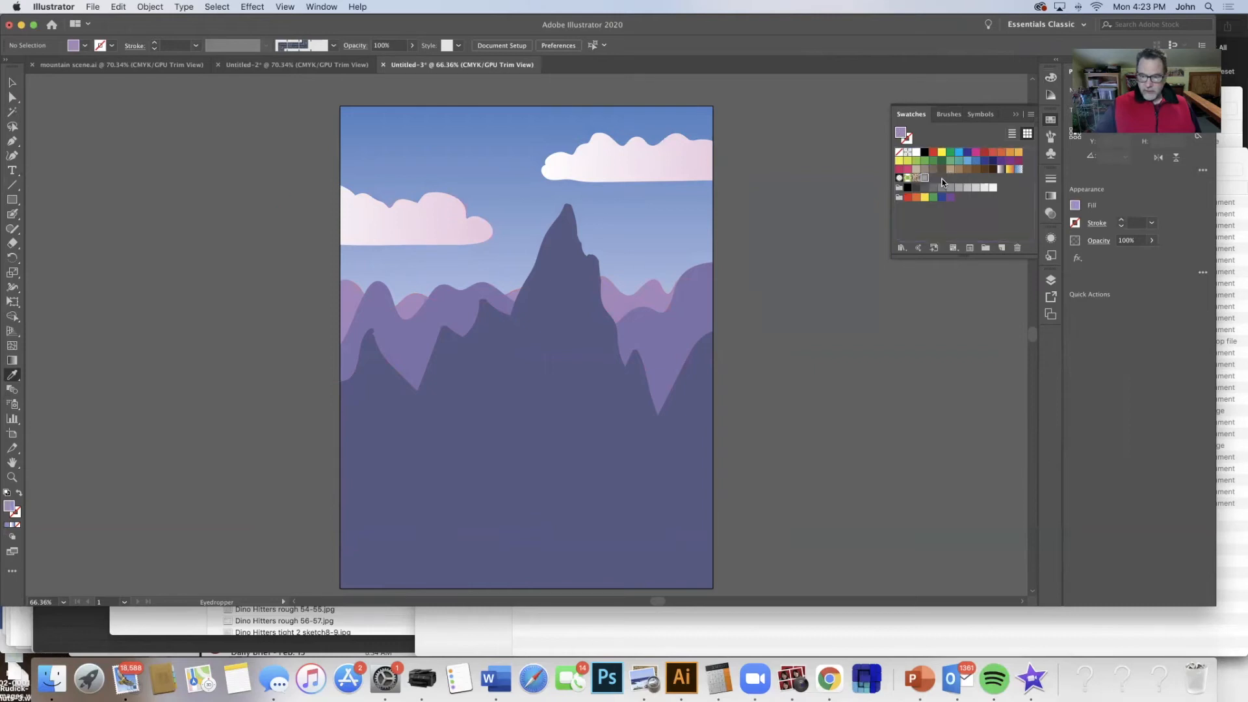
click(366, 314)
drag(902, 135, 935, 178)
click(513, 324)
drag(901, 133, 943, 178)
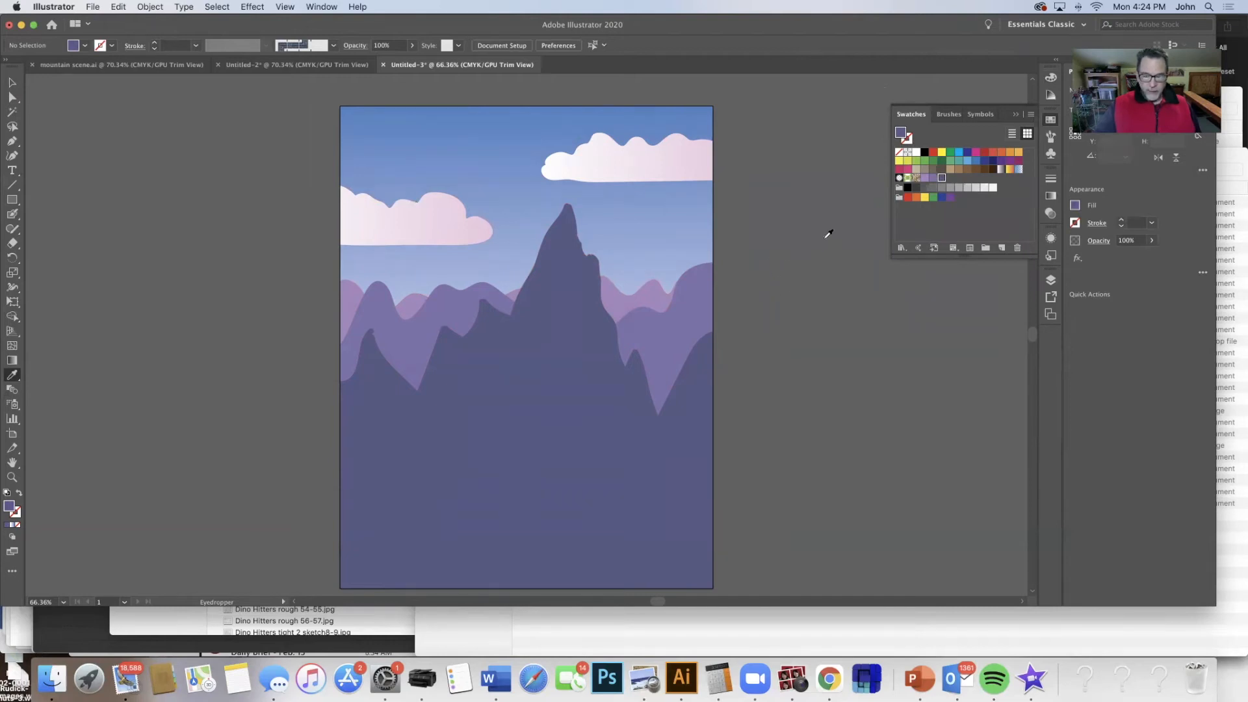
Fill the middle mountain range with a linear gradient from white to its own purple, with the midpoint at about 35%
click(13, 83)
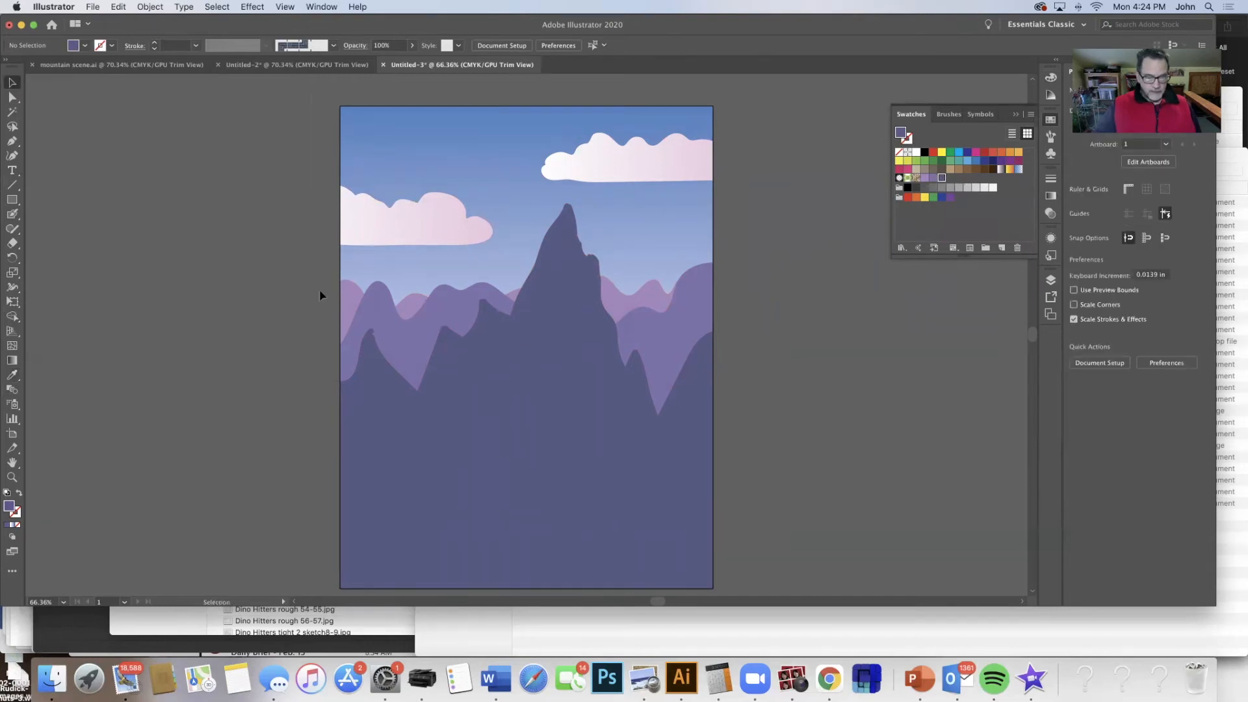
click(396, 337)
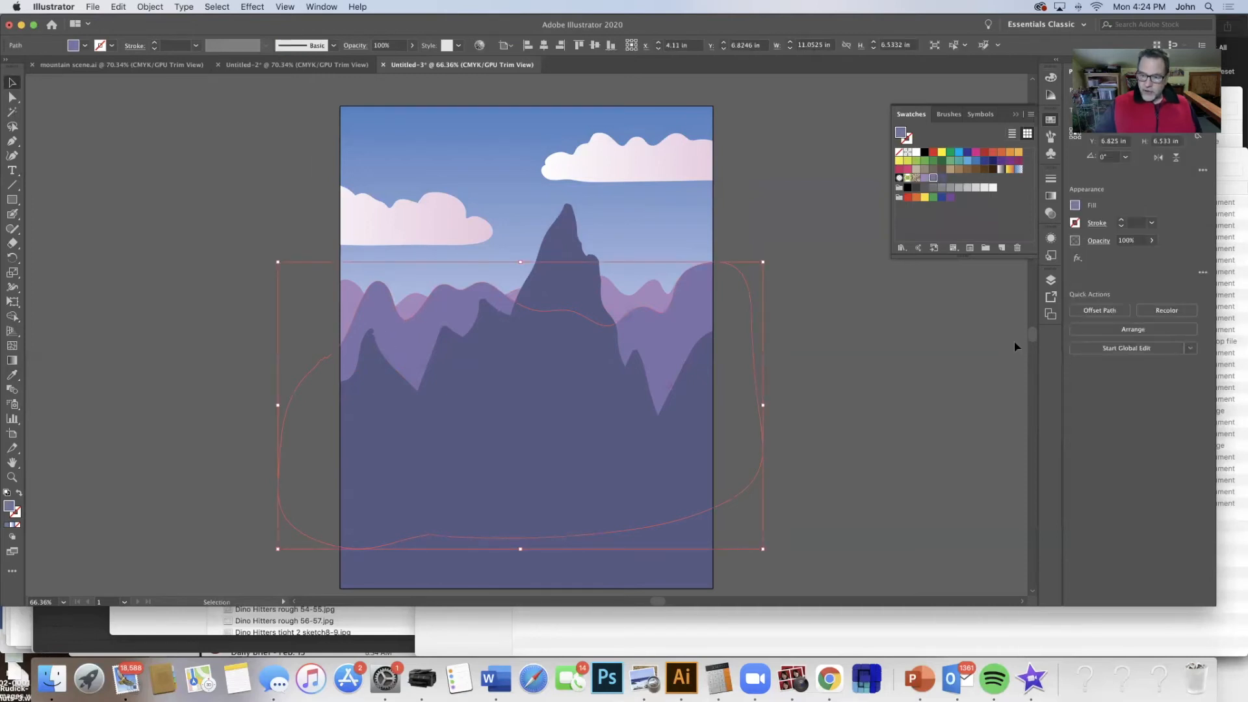
click(1048, 196)
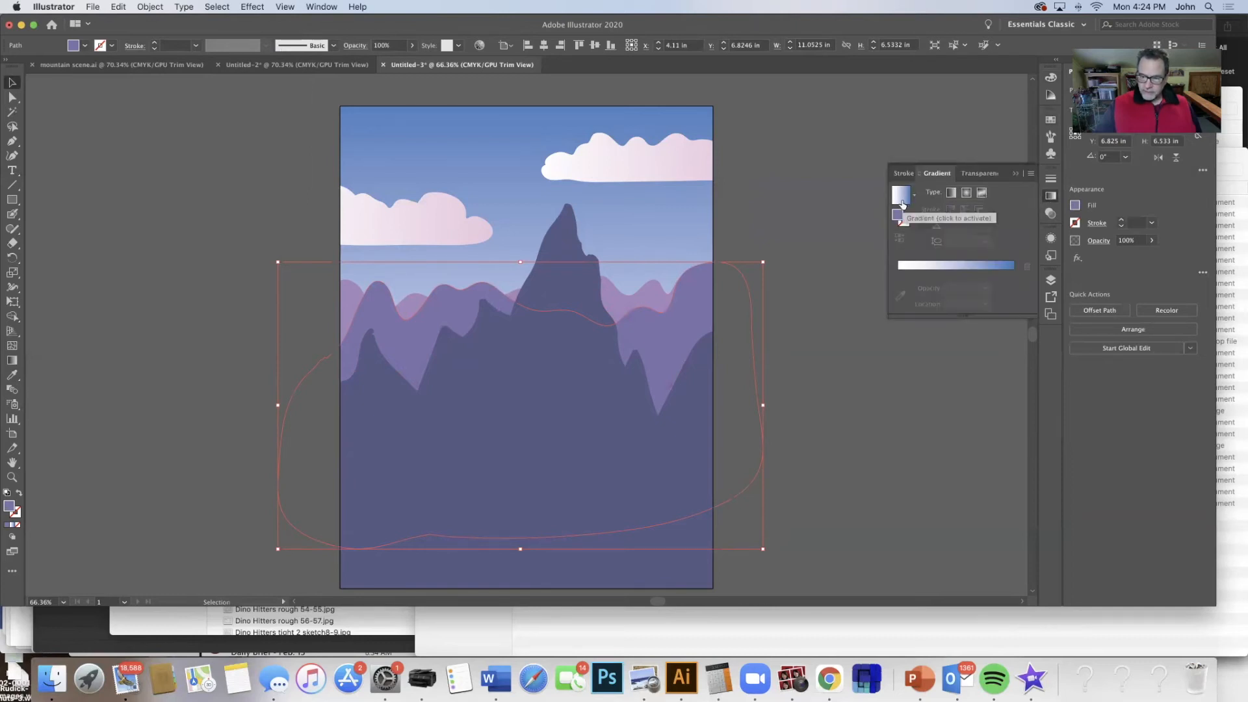
click(1012, 267)
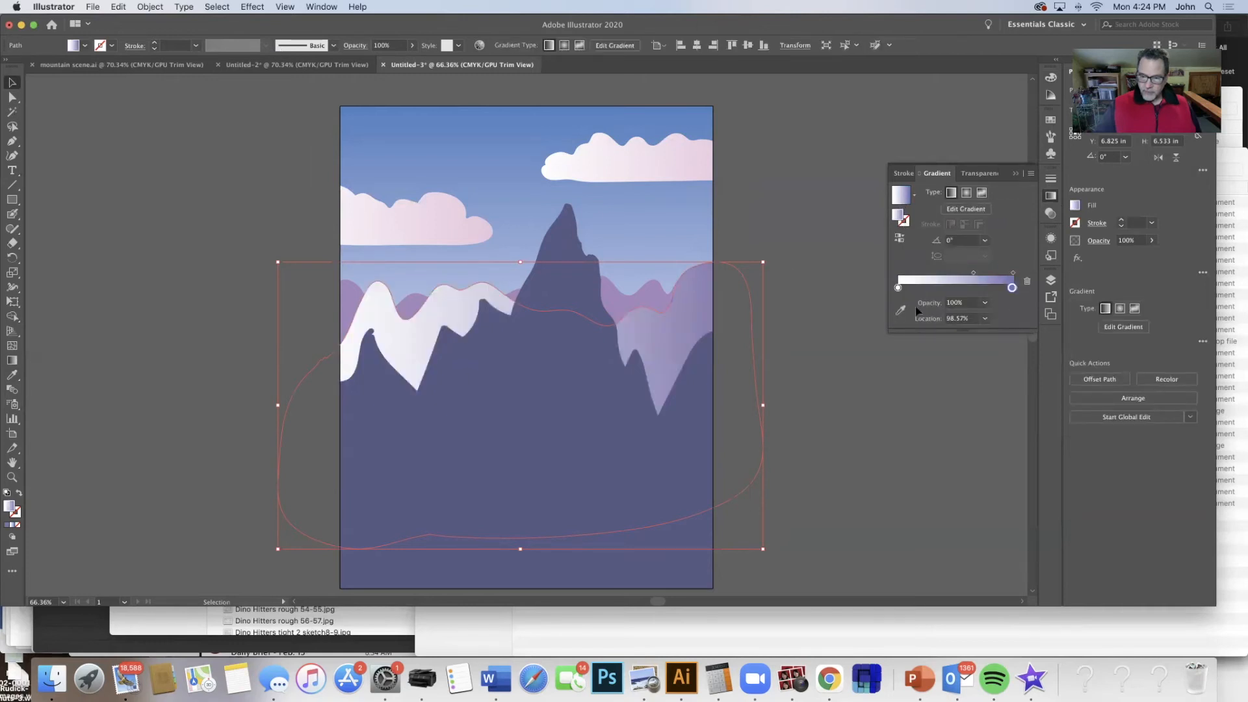
drag(1011, 288, 944, 274)
click(1014, 288)
drag(942, 274, 938, 274)
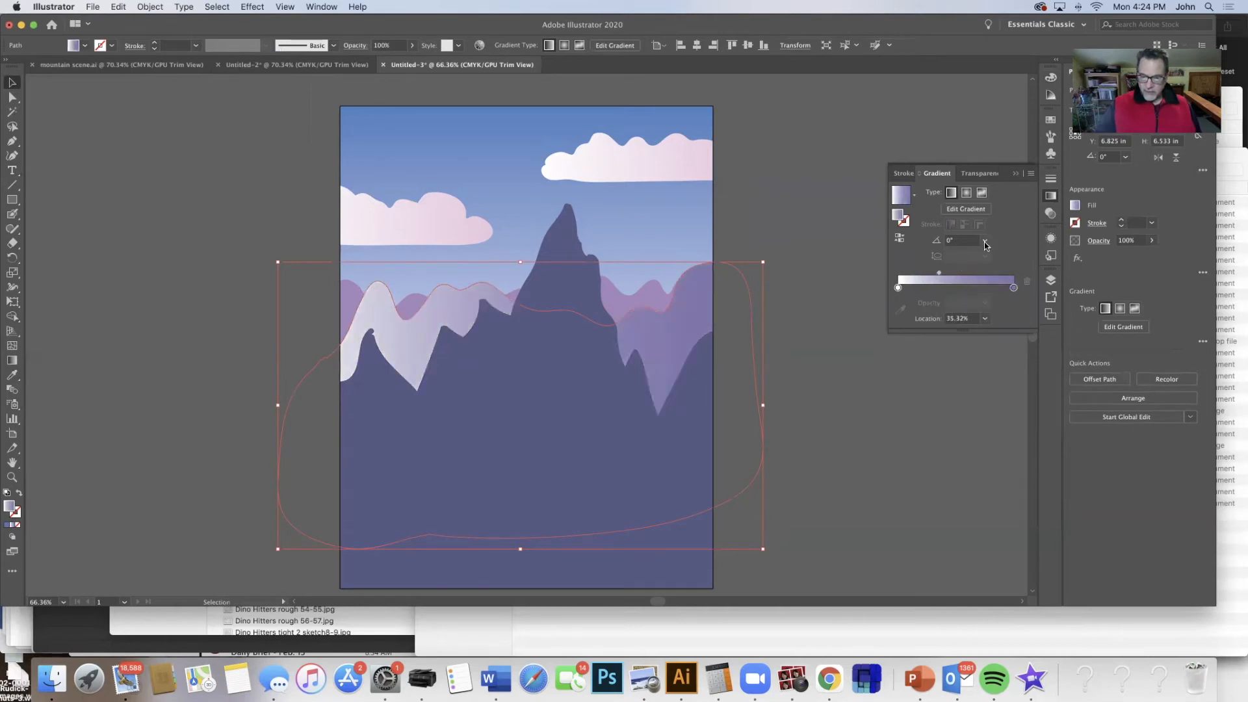
Set the middle range's gradient angle to 90° and move its midpoint to about 42%
click(984, 243)
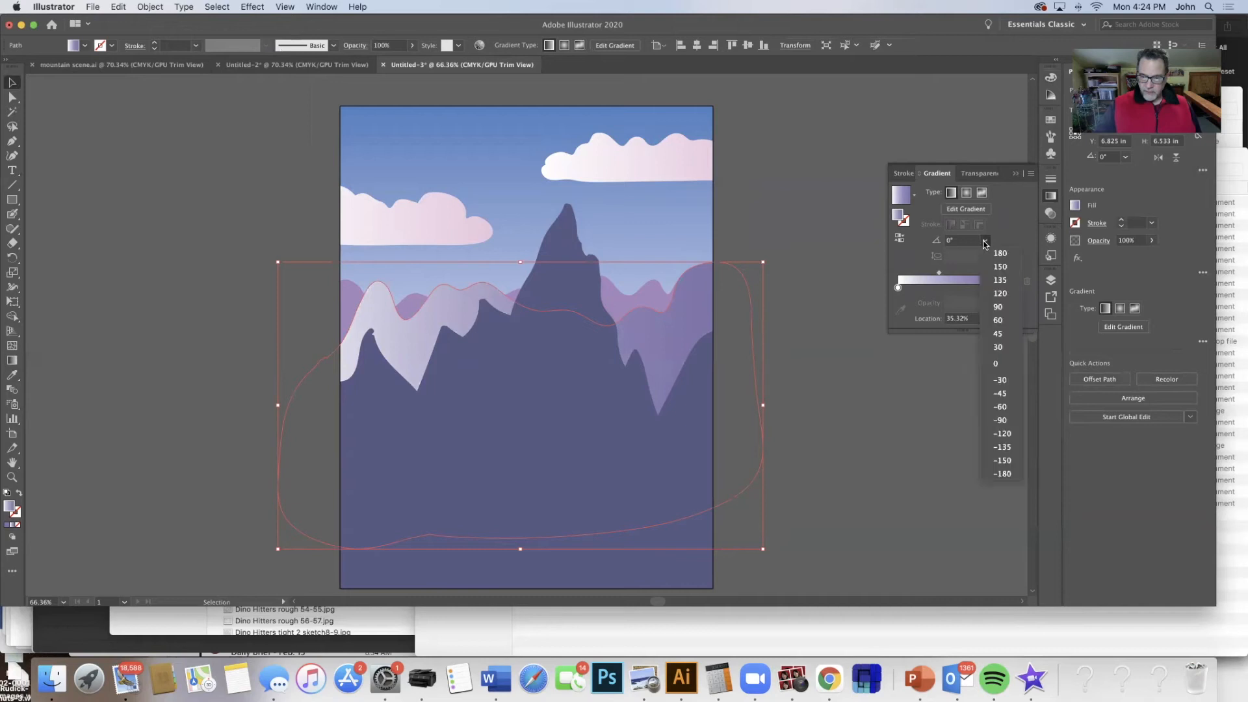
click(996, 305)
drag(941, 272, 947, 271)
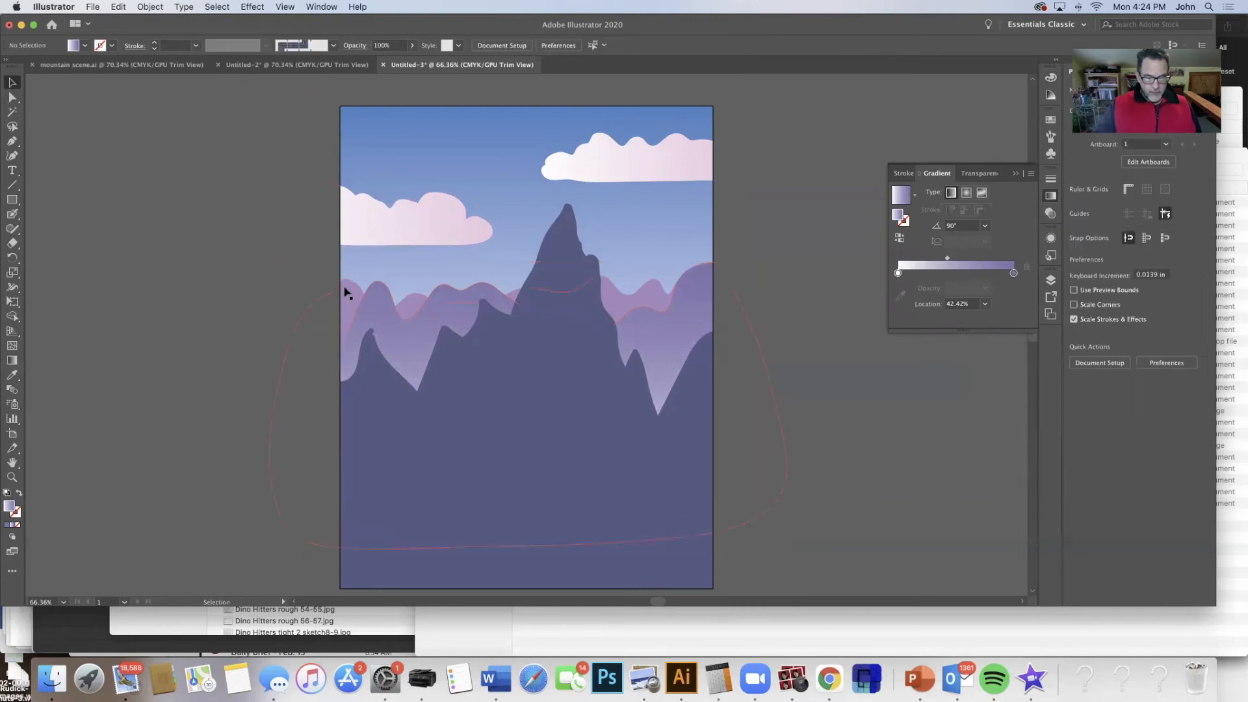
Fill the back mountain range with the white-to-purple gradient, changing its end stop to the saved lighter purple swatch
drag(345, 289, 346, 294)
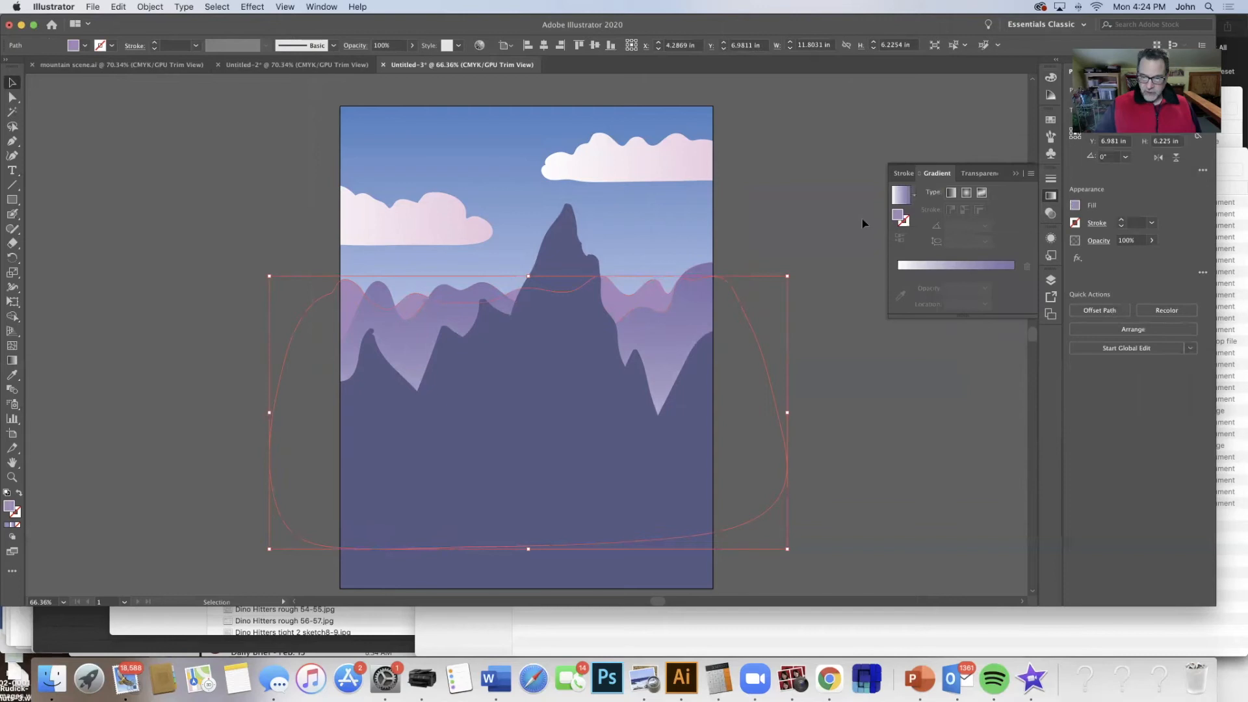
click(1008, 267)
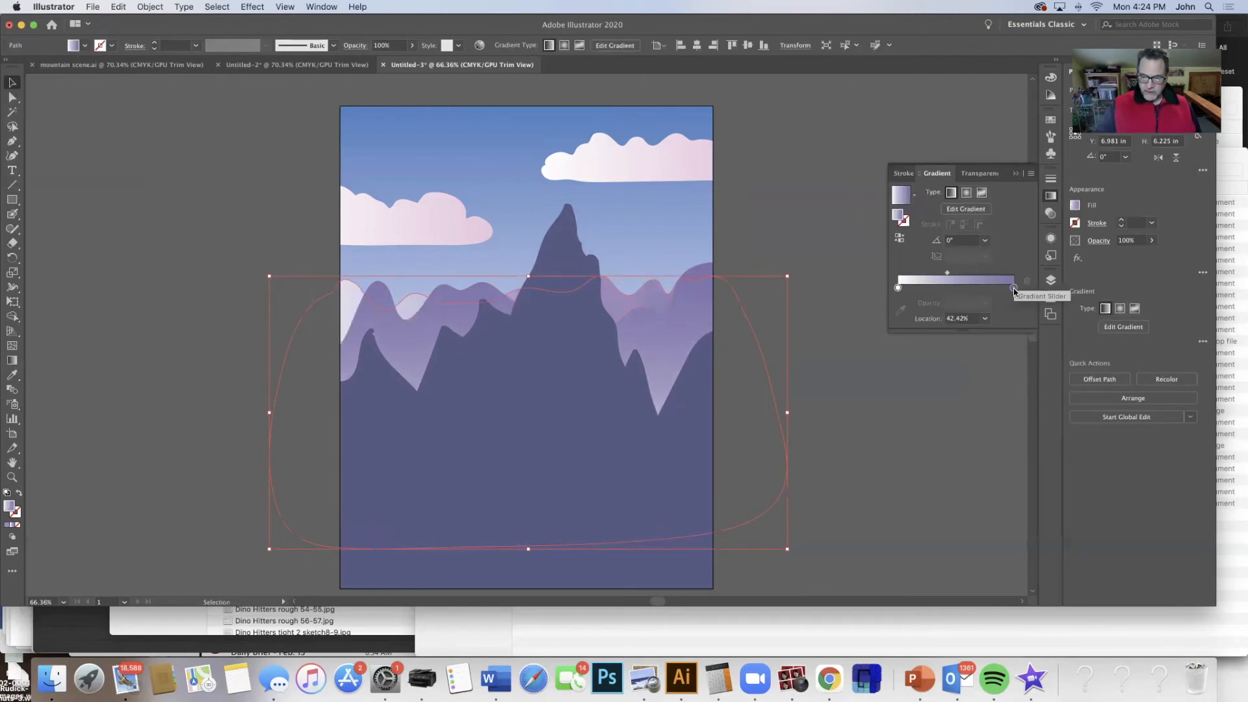
double_click(1013, 287)
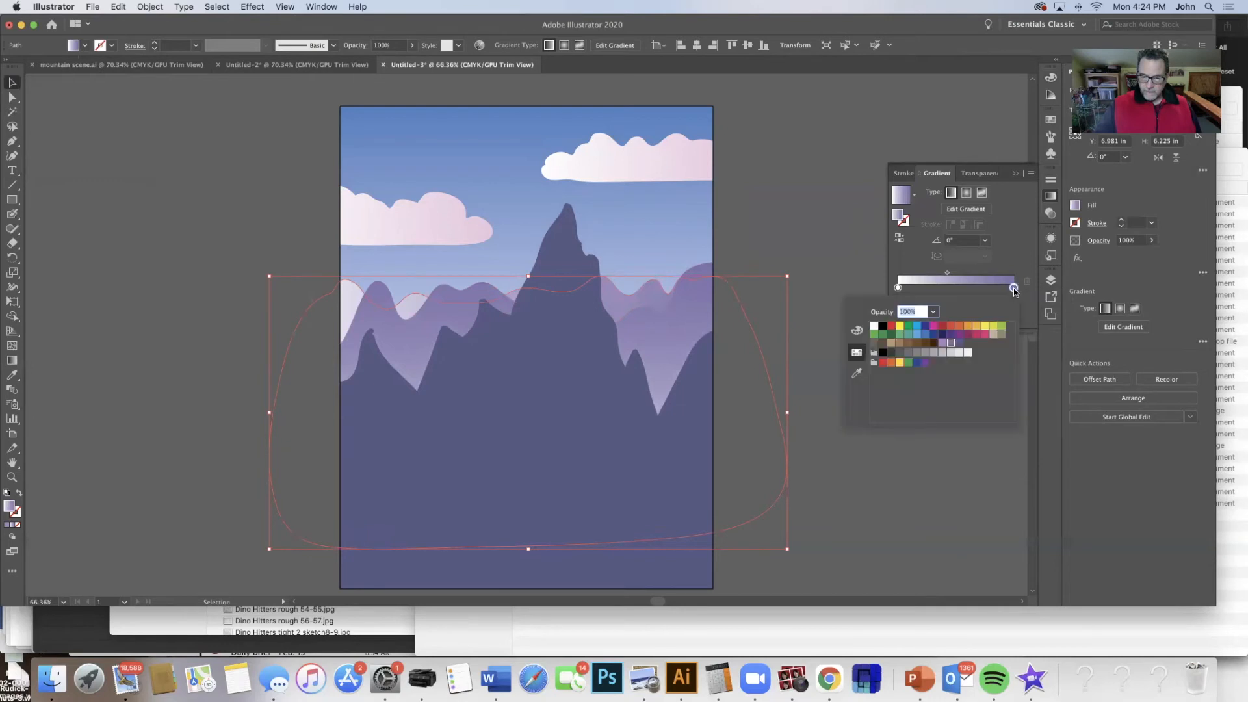
click(942, 343)
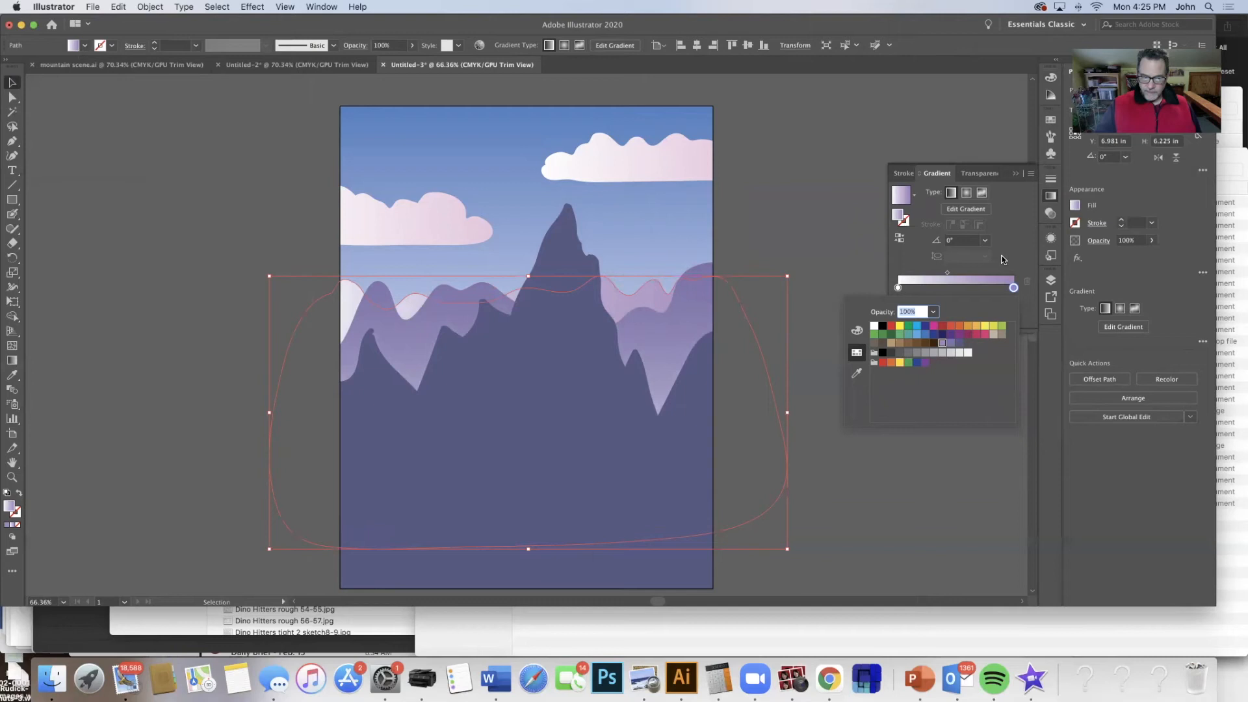
Set the back range's gradient angle to 90°, move its midpoint to about 57%, and deselect the range
click(985, 241)
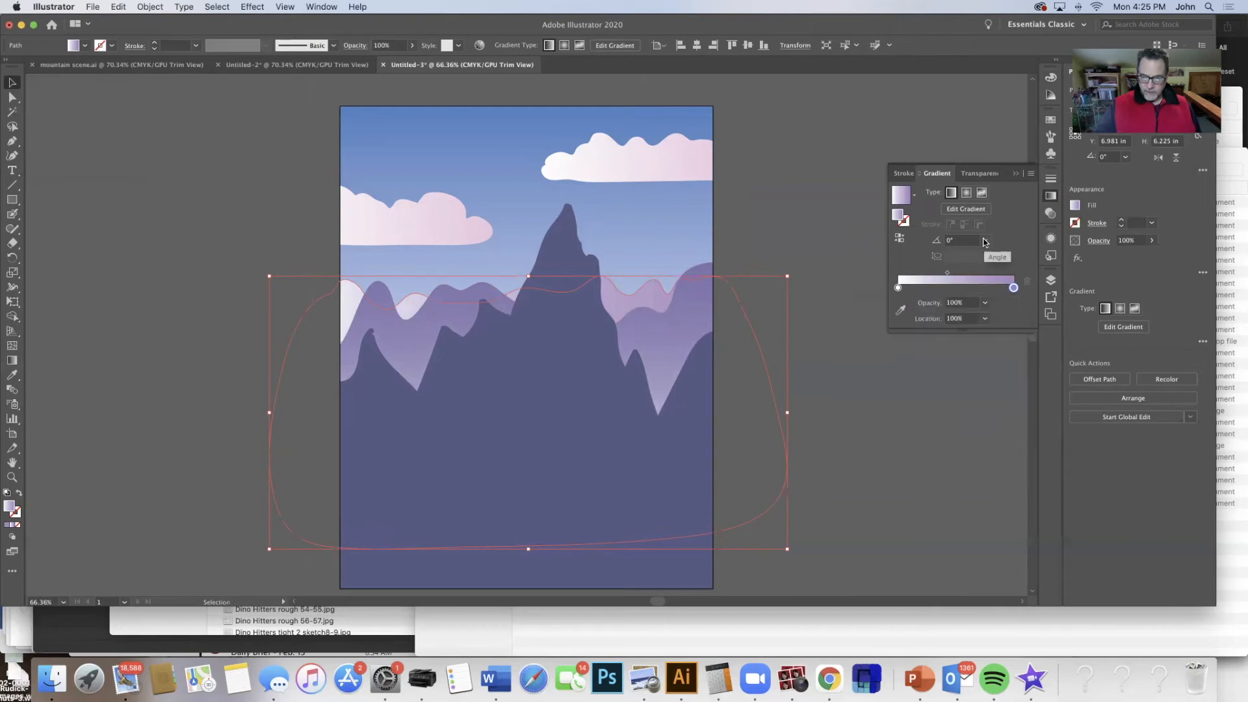
click(985, 240)
click(999, 307)
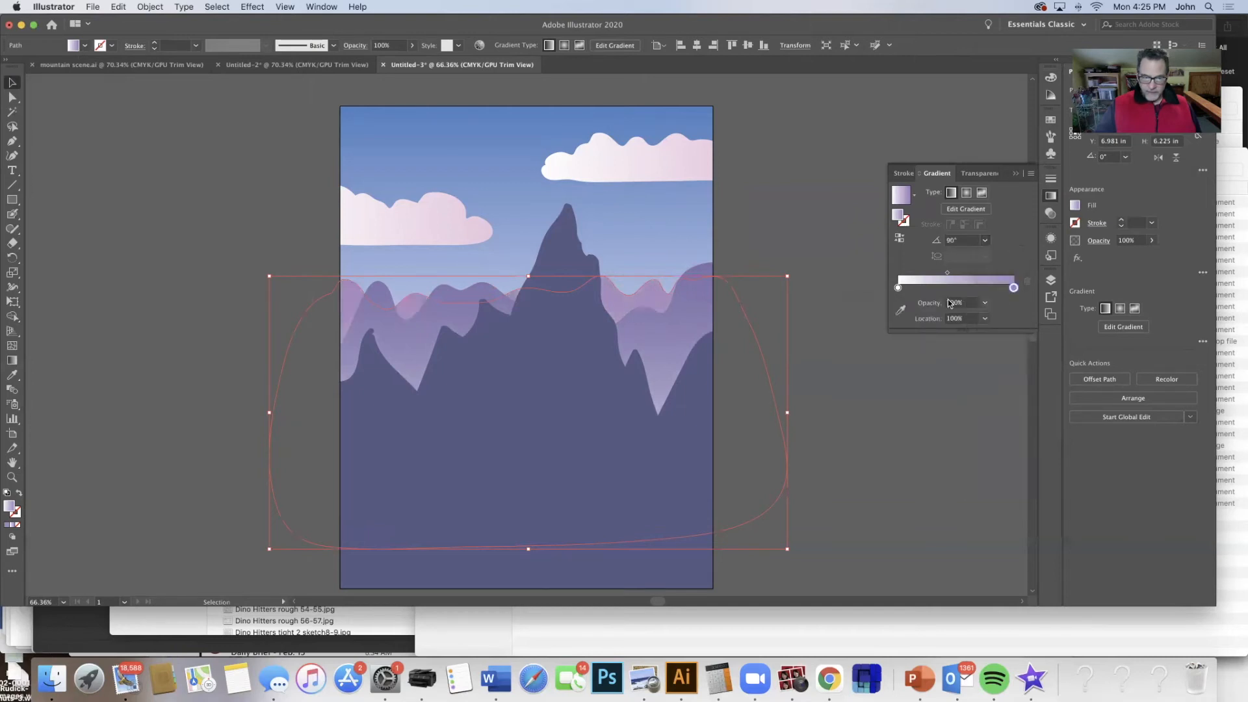
drag(947, 272, 962, 274)
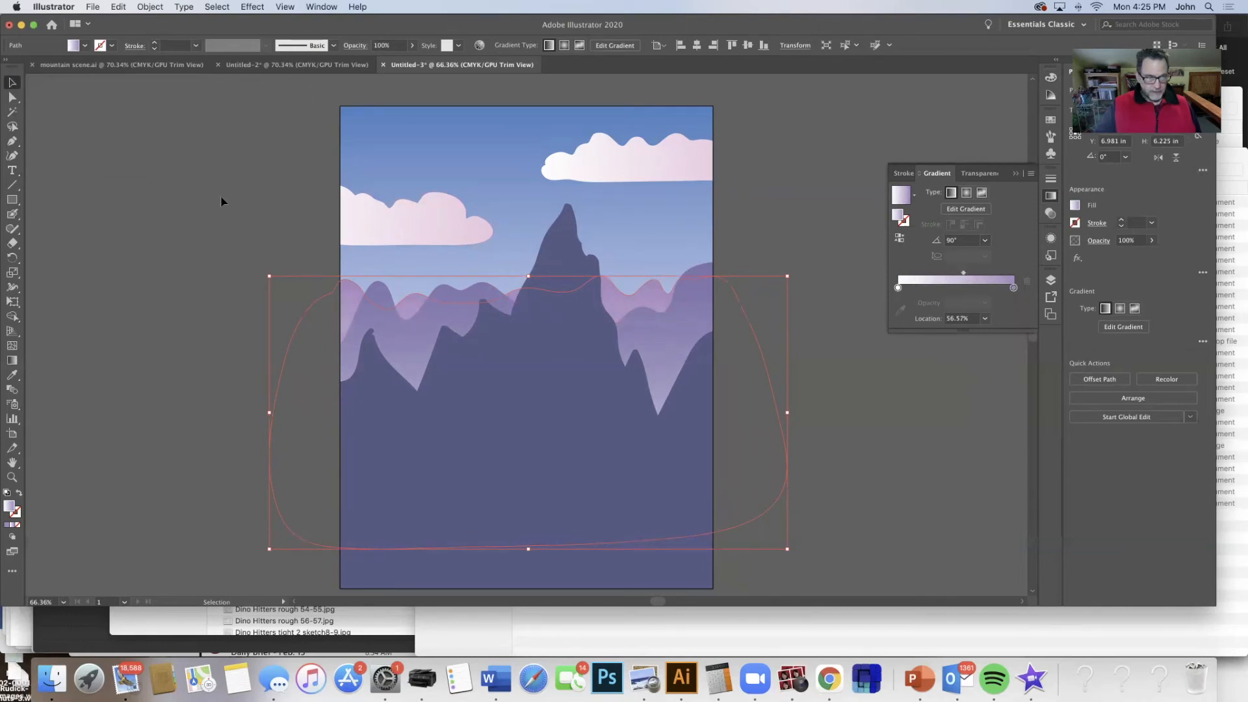
click(158, 139)
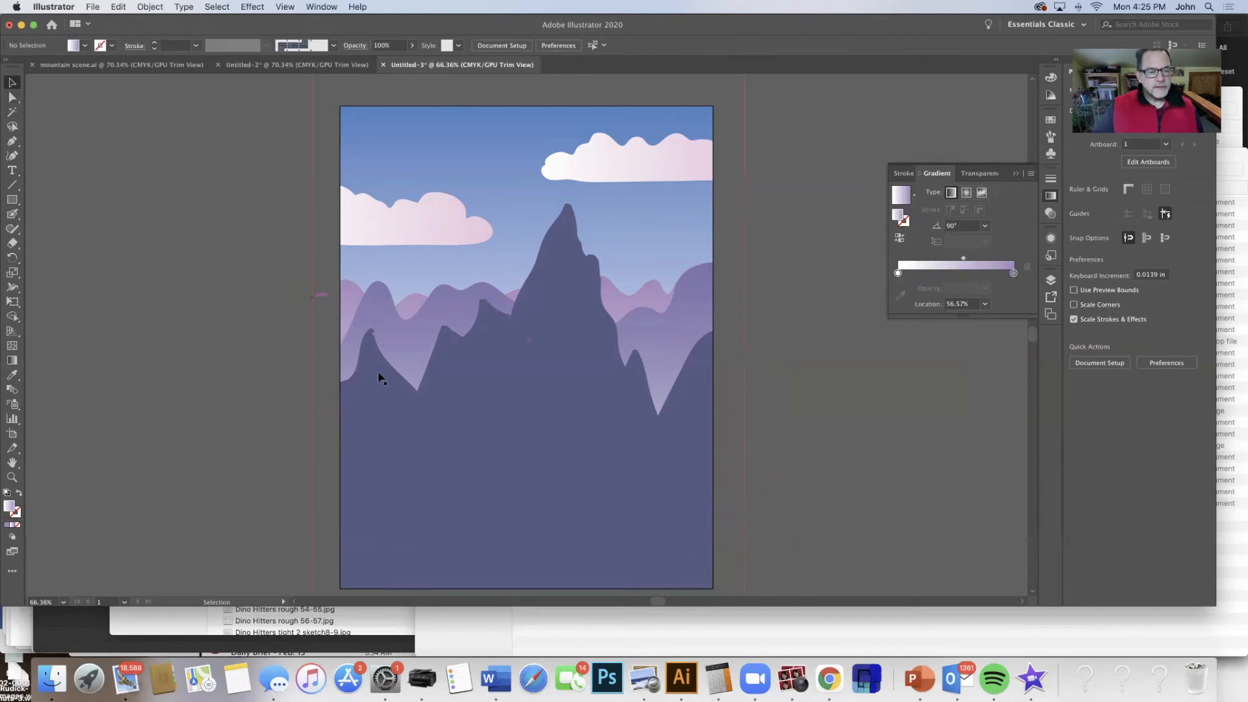
Trim the rough tip of the main mountain's leftmost small peak with the Eraser
click(395, 396)
click(11, 243)
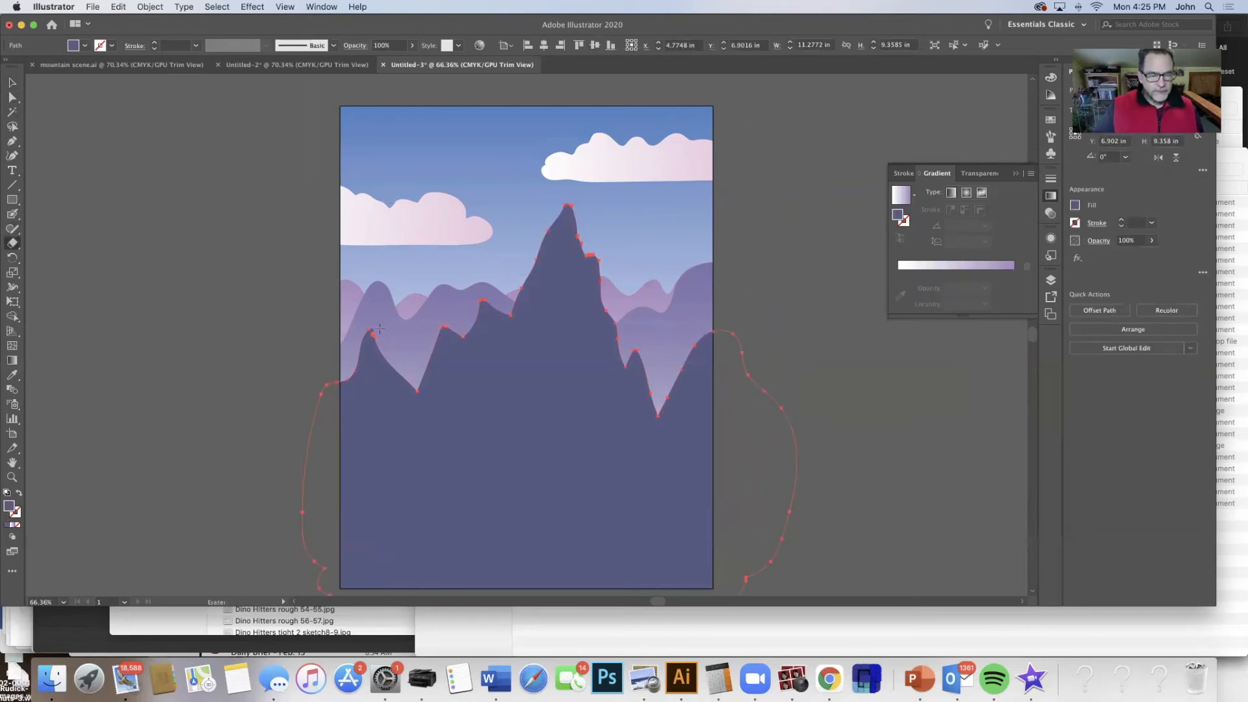
drag(385, 346, 368, 322)
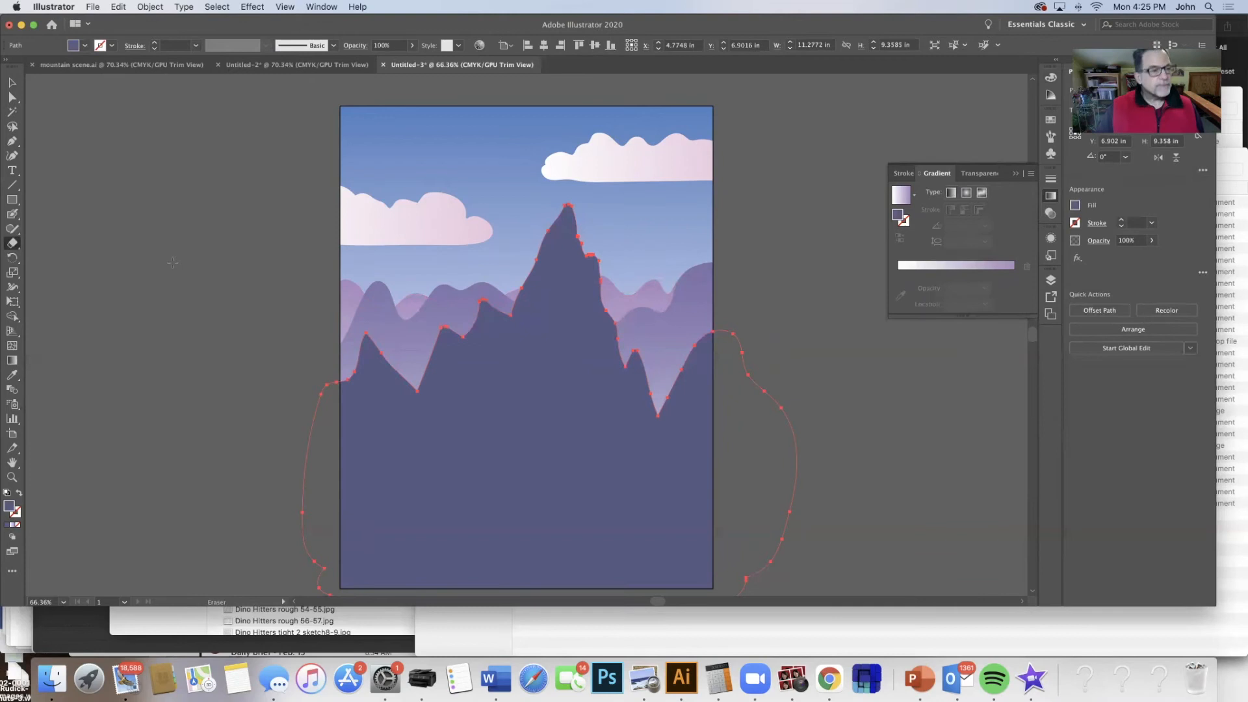
Try a lighter blue-violet fill, 6F75AD, on the main mountain using the Color Picker
click(12, 214)
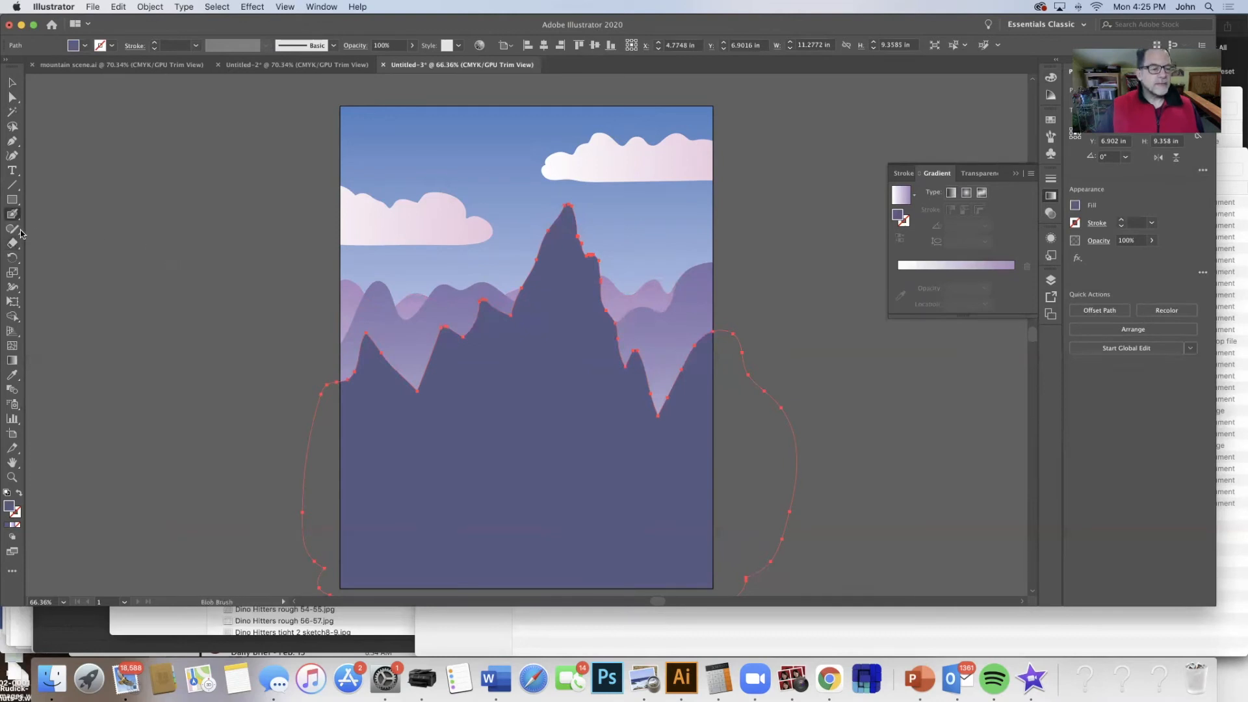
click(12, 375)
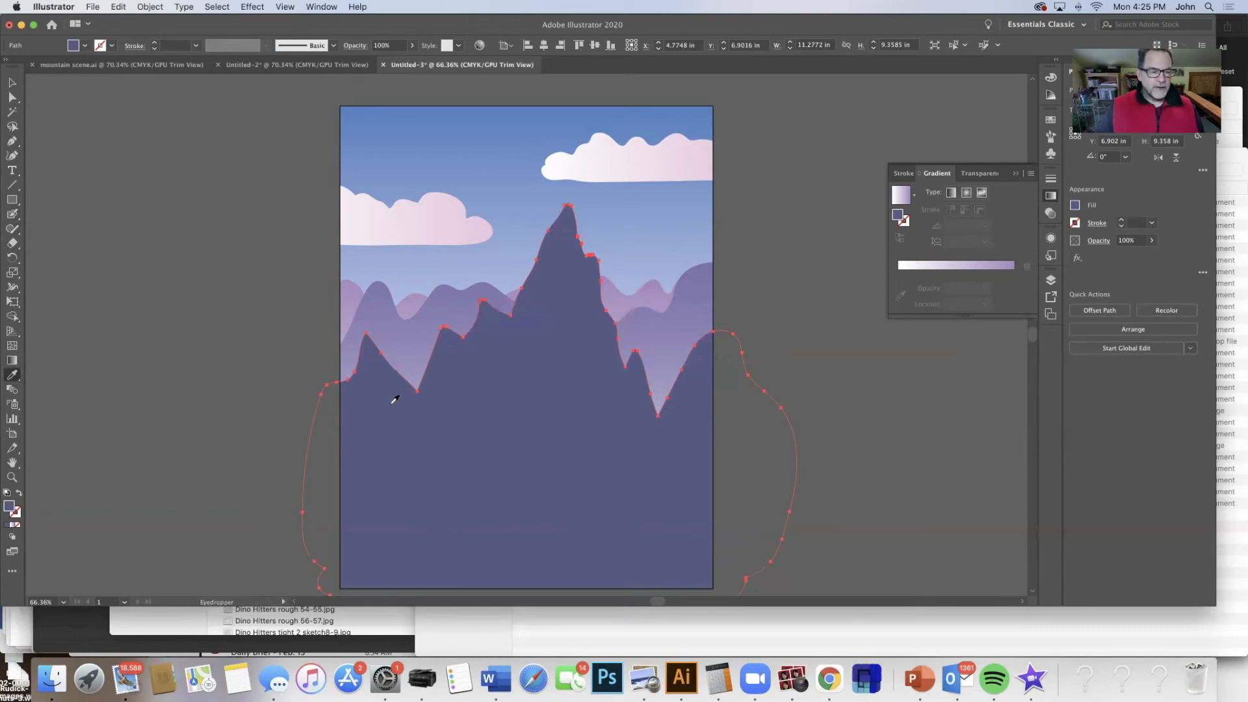
double_click(9, 507)
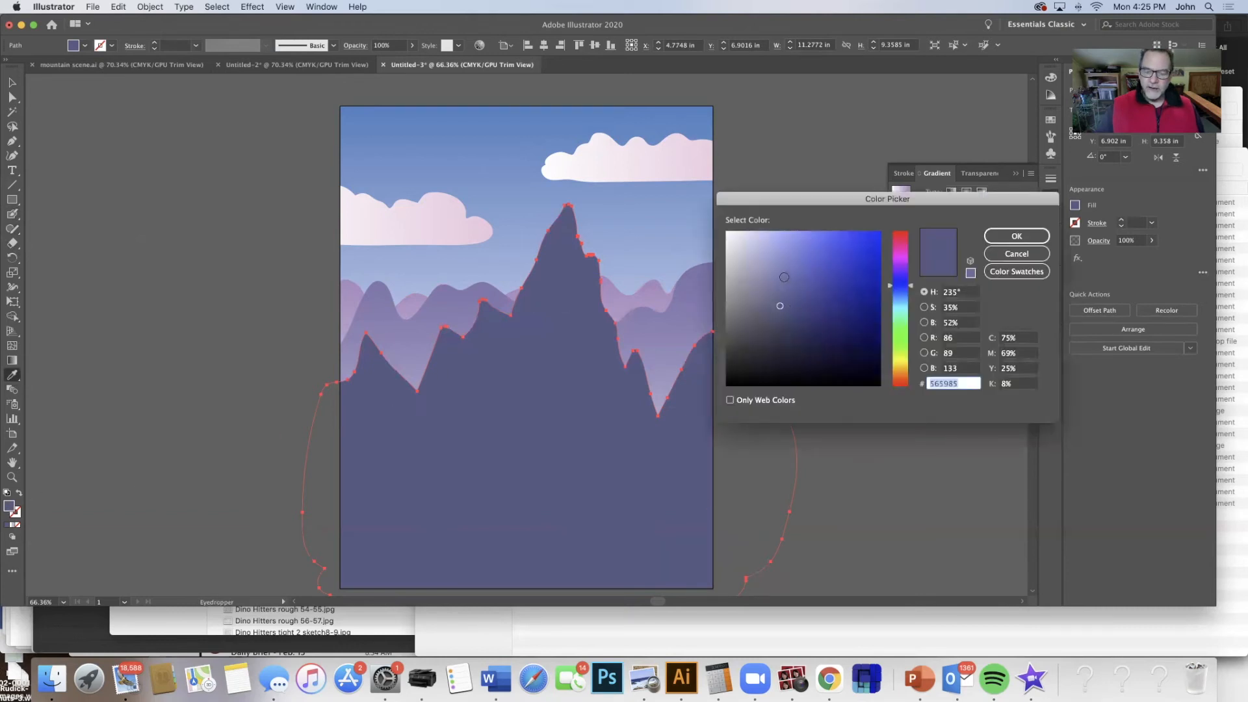
drag(780, 290, 778, 274)
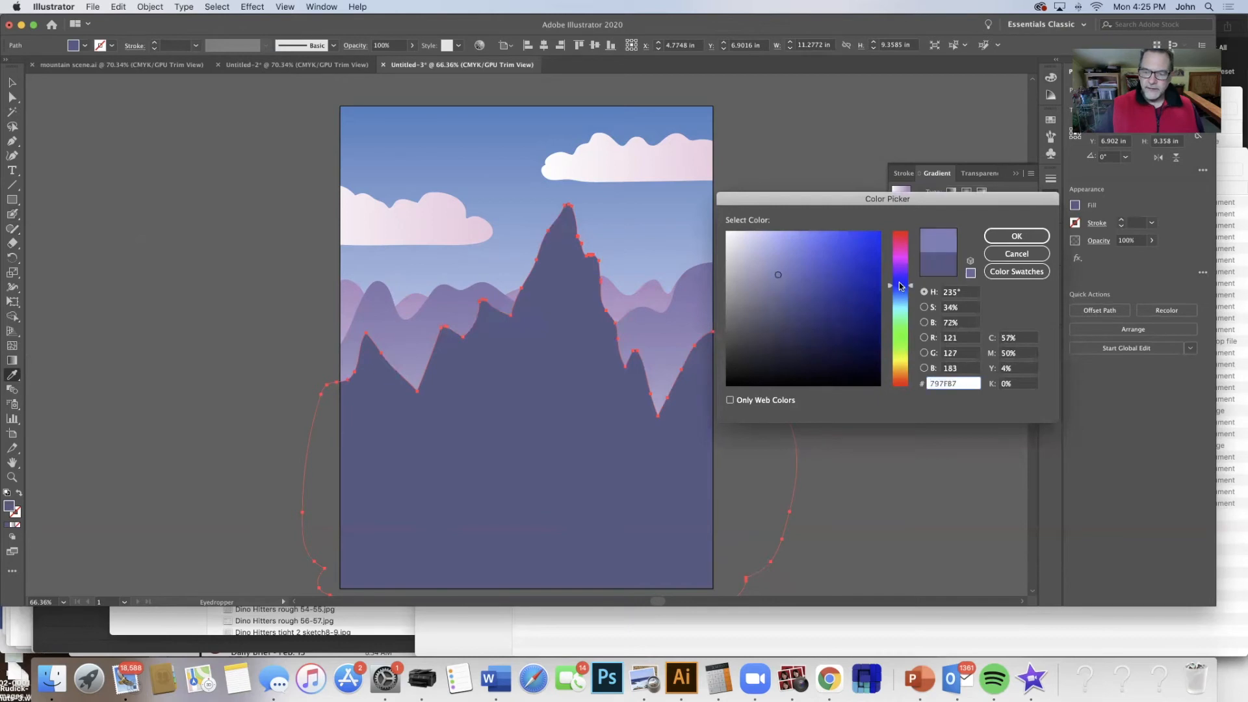
click(912, 288)
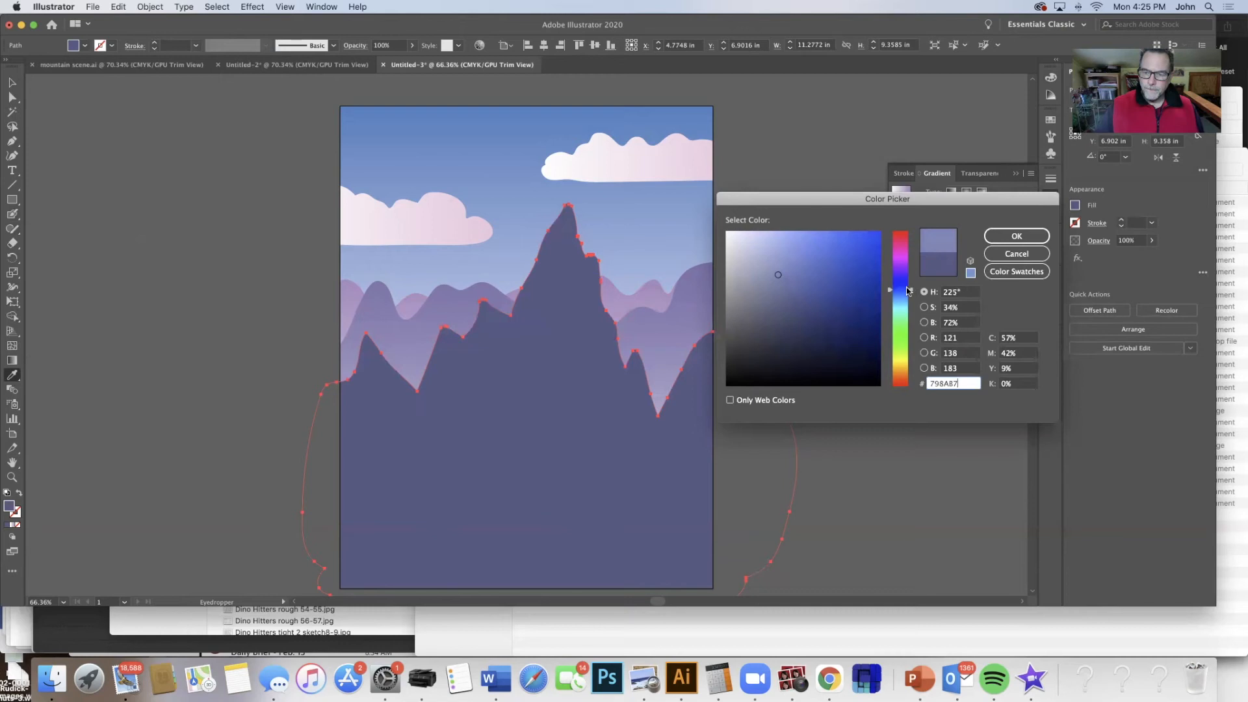
click(912, 290)
click(910, 292)
drag(910, 289, 909, 285)
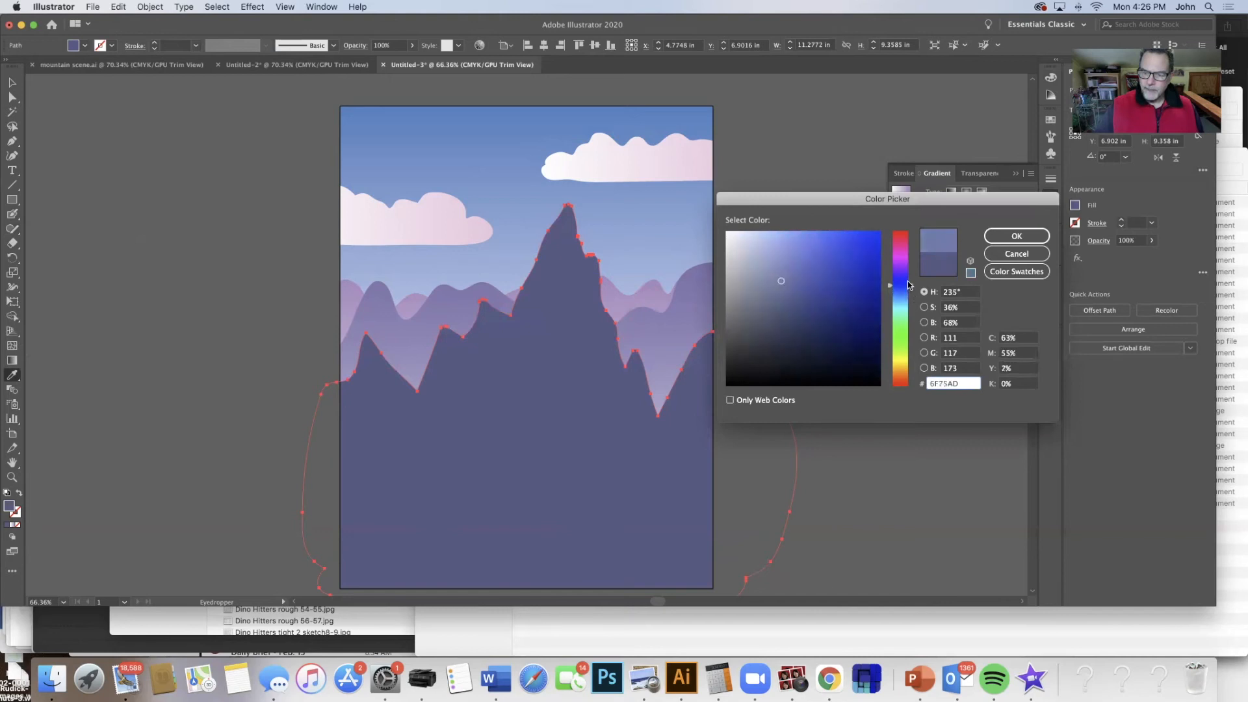
click(995, 241)
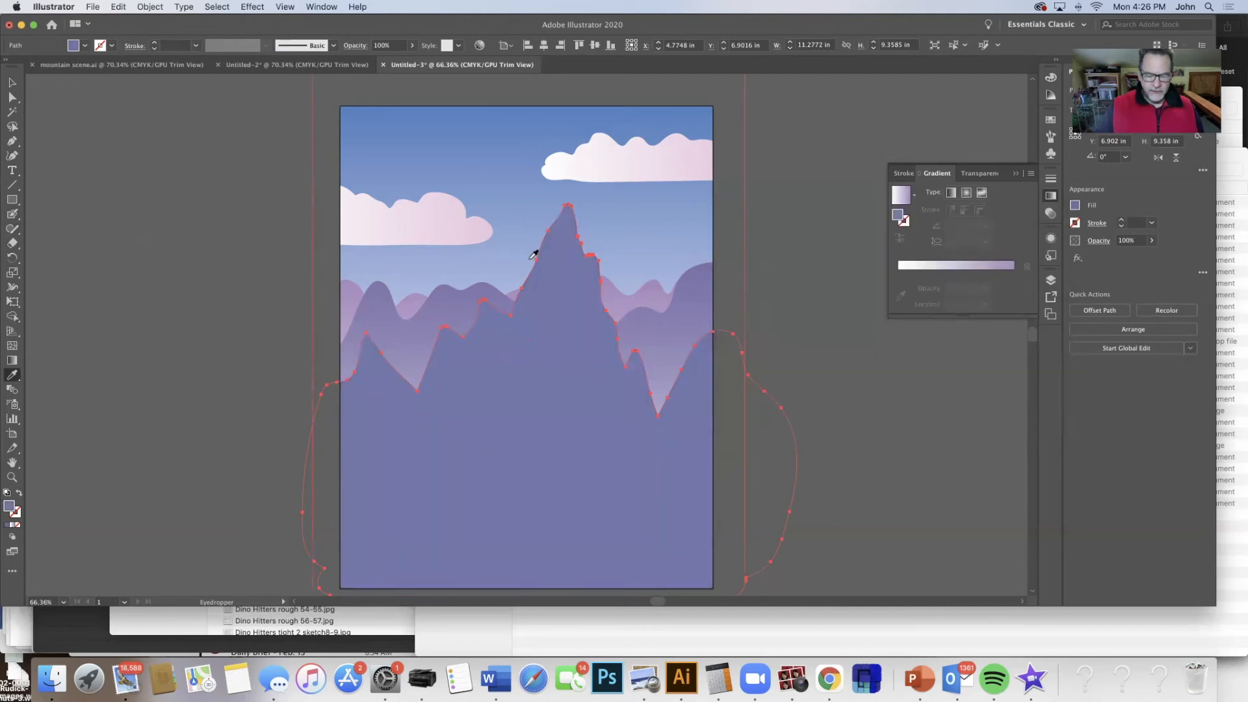
Restore the main mountain's dark fill and deselect it
click(537, 252)
click(12, 83)
click(186, 160)
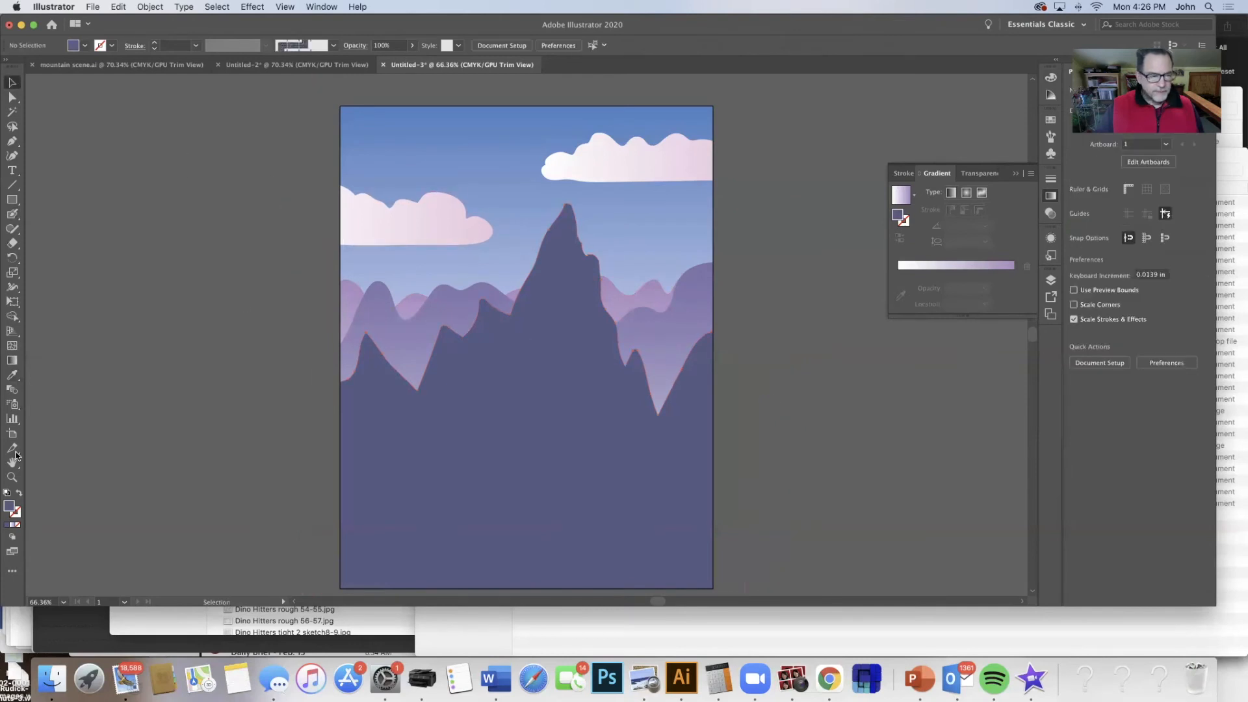
Set the fill color to a lighter blue-violet (H 235°, S 35%, B 68%) with the Color Picker, leaving nothing selected
mouse_move(331, 354)
mouse_down()
mouse_move(713, 329)
mouse_move(758, 301)
mouse_move(527, 306)
mouse_up()
click(12, 375)
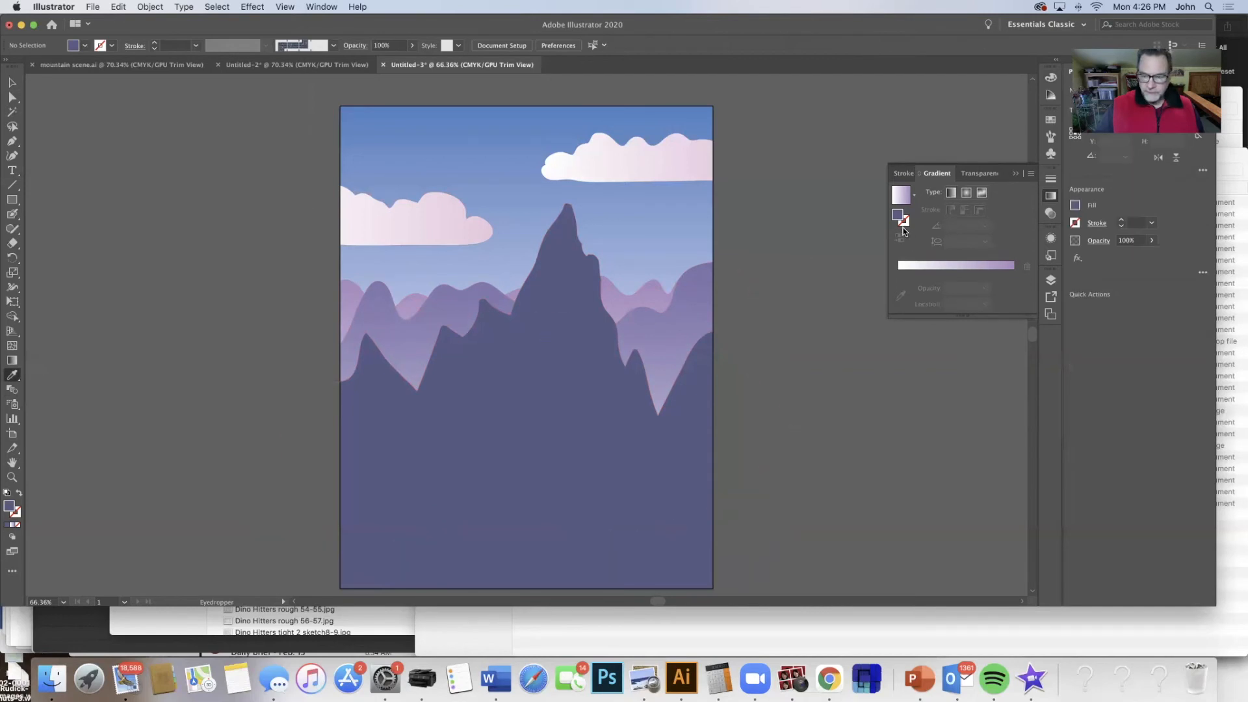
click(1074, 205)
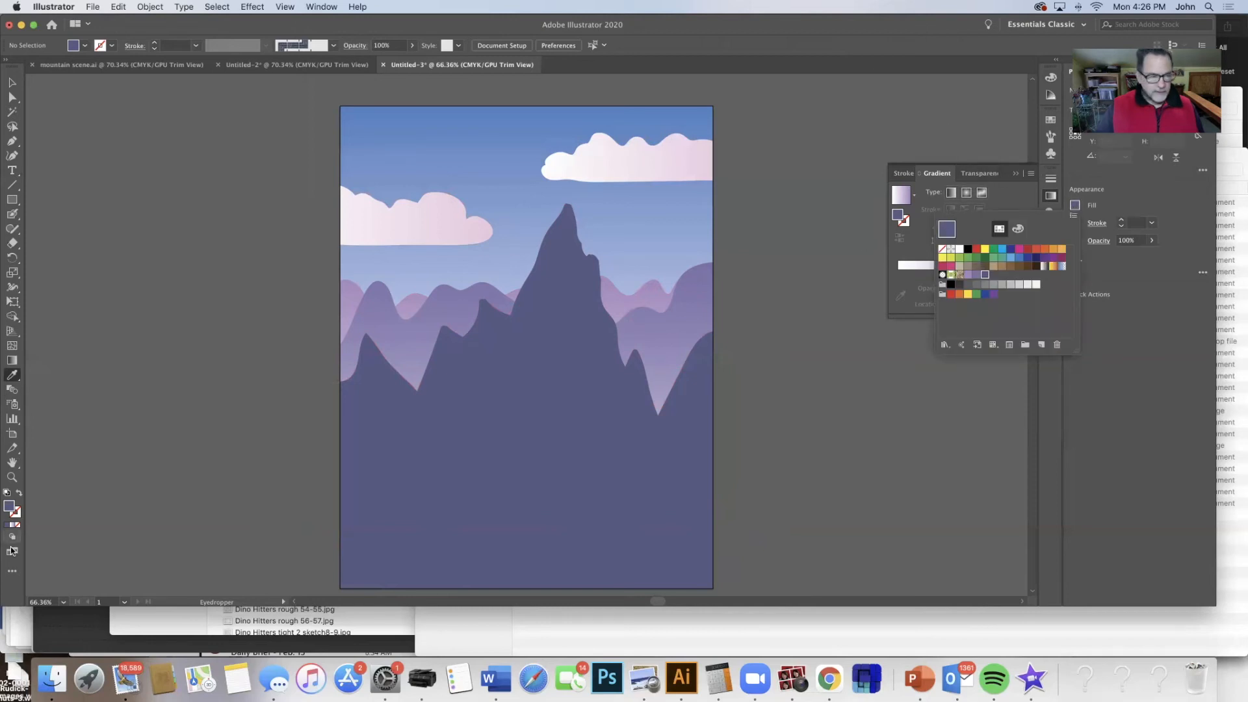
click(9, 503)
double_click(9, 504)
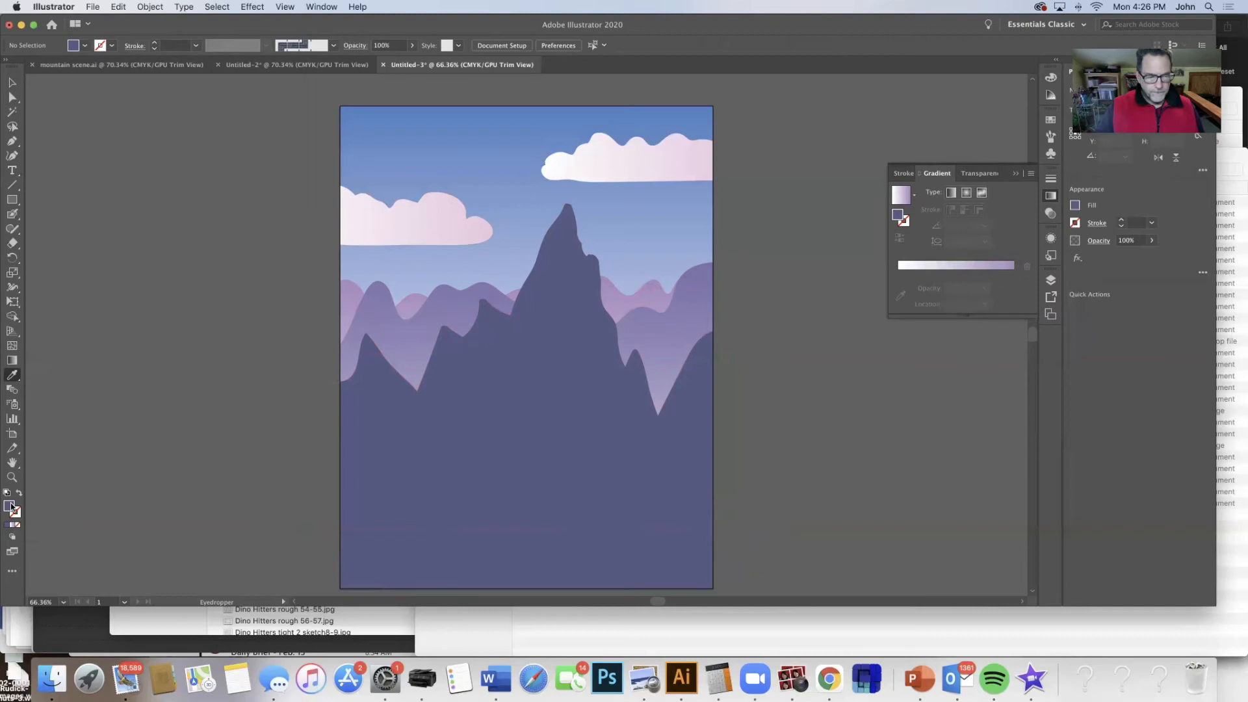
click(780, 279)
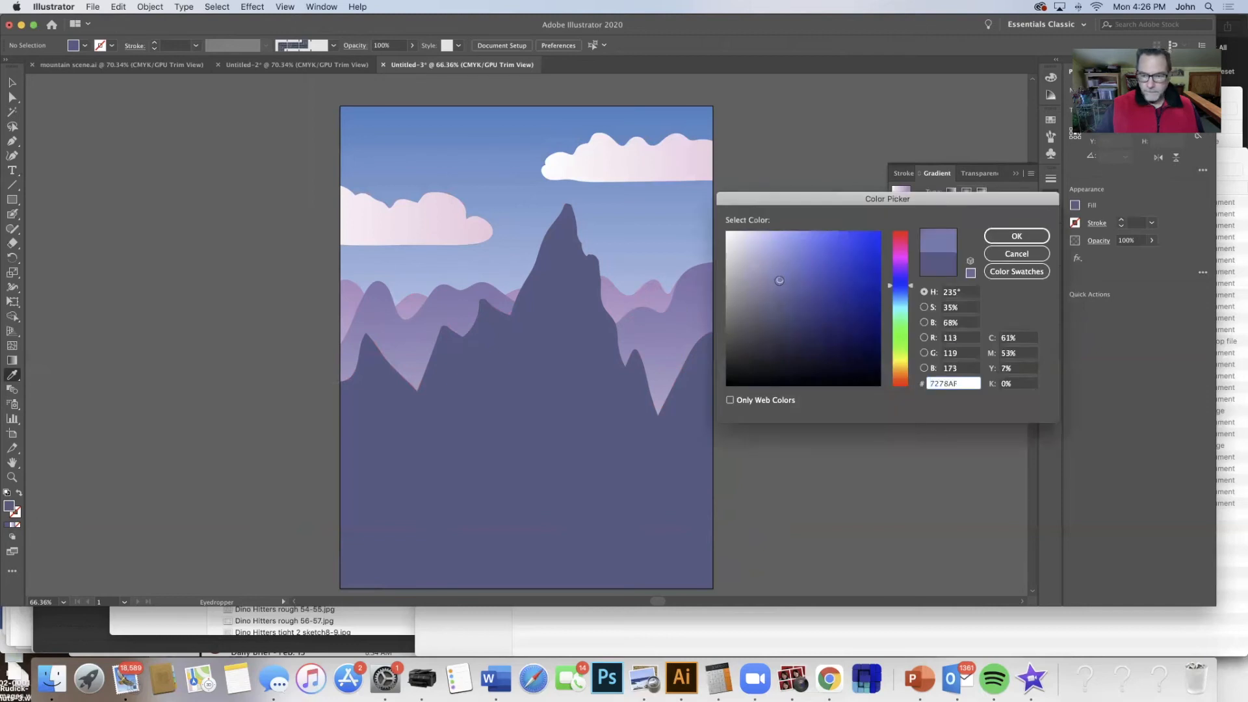
click(1014, 236)
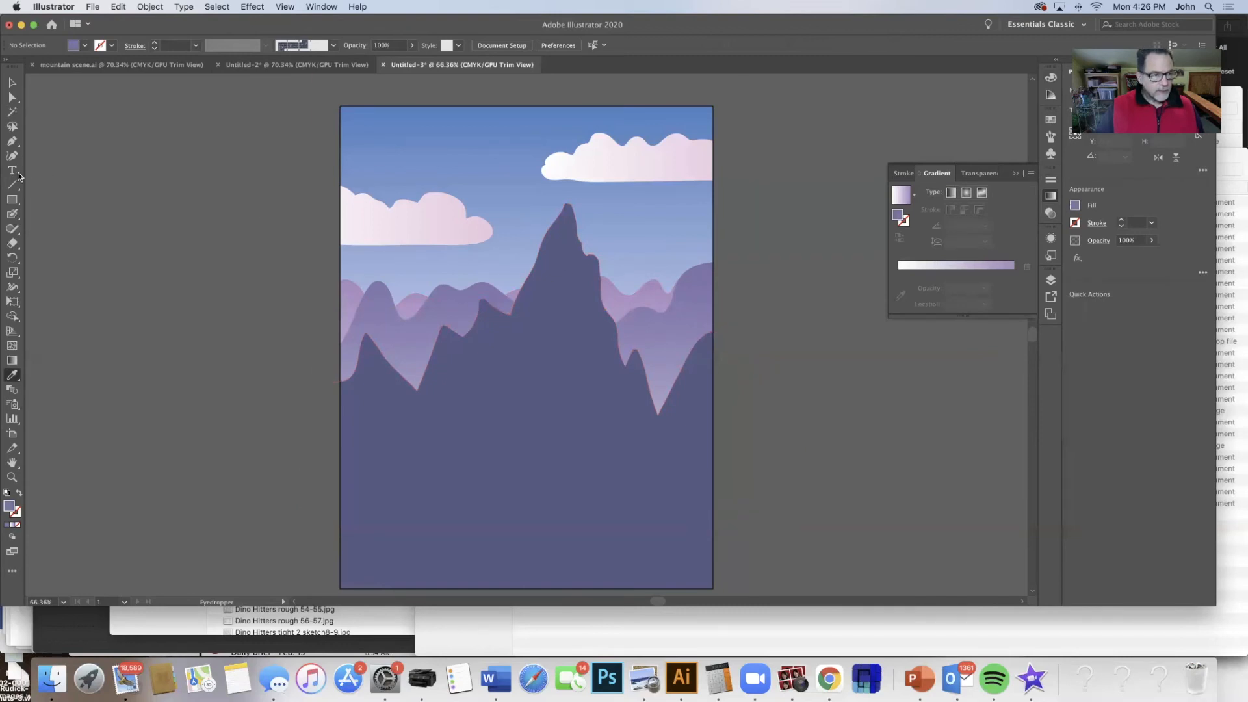
Paint highlight outlines with the Blob Brush on the main peak, the two peaks left of it, and the two right-hand peaks
click(12, 213)
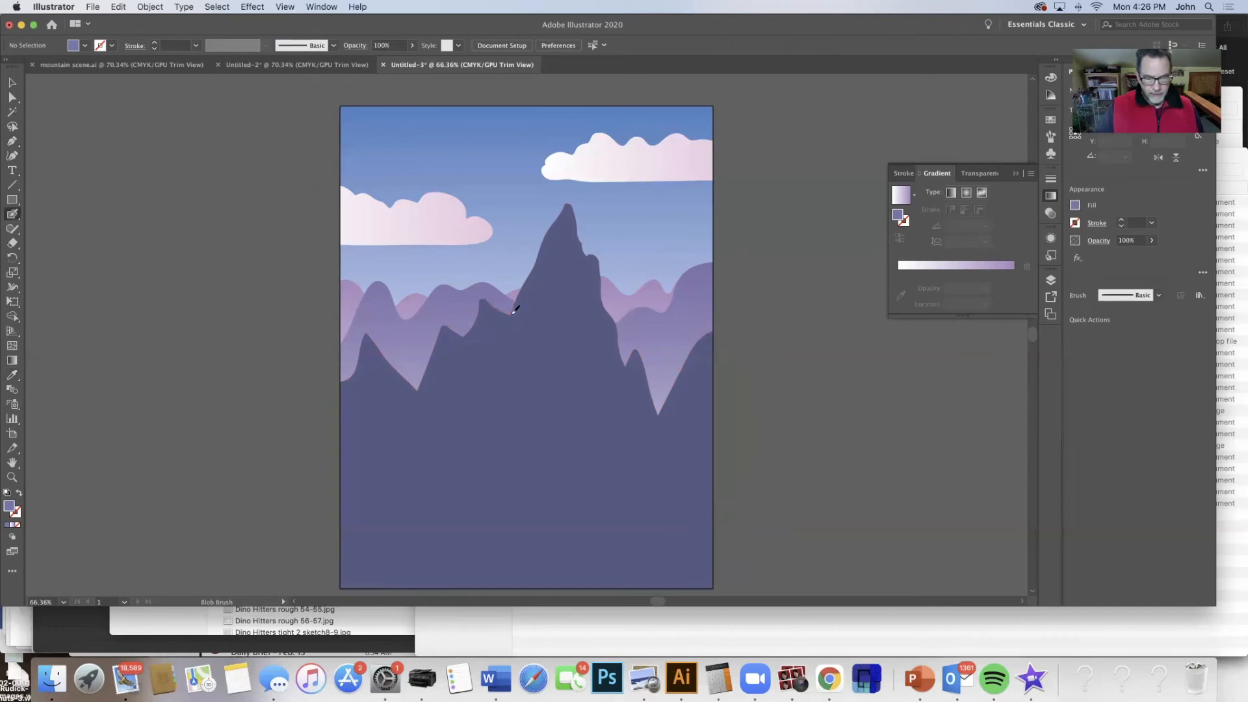
mouse_move(513, 308)
mouse_down()
mouse_move(515, 325)
mouse_move(539, 270)
mouse_up()
mouse_move(563, 211)
mouse_down()
mouse_move(509, 310)
mouse_move(477, 331)
mouse_move(473, 358)
mouse_move(477, 316)
mouse_move(433, 363)
mouse_move(433, 427)
mouse_move(441, 333)
mouse_up()
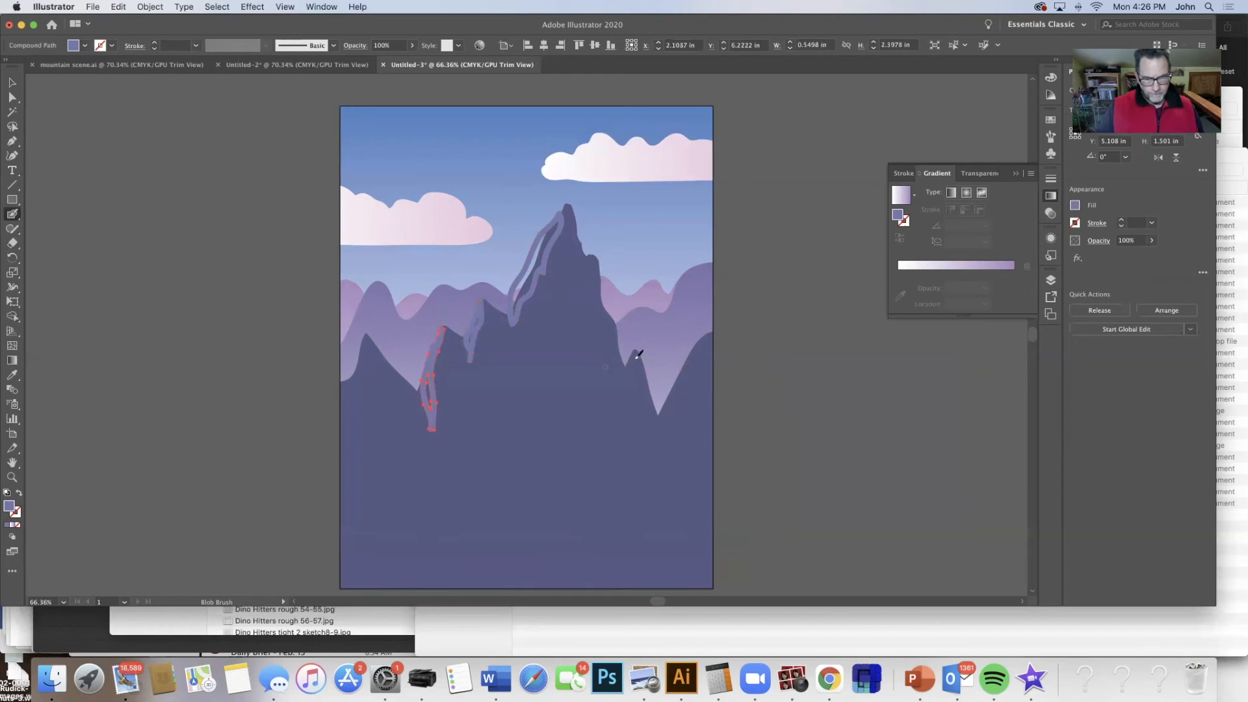
mouse_move(625, 362)
mouse_down()
mouse_move(582, 398)
mouse_move(499, 517)
mouse_move(513, 515)
mouse_move(493, 552)
mouse_move(576, 495)
mouse_move(639, 348)
mouse_up()
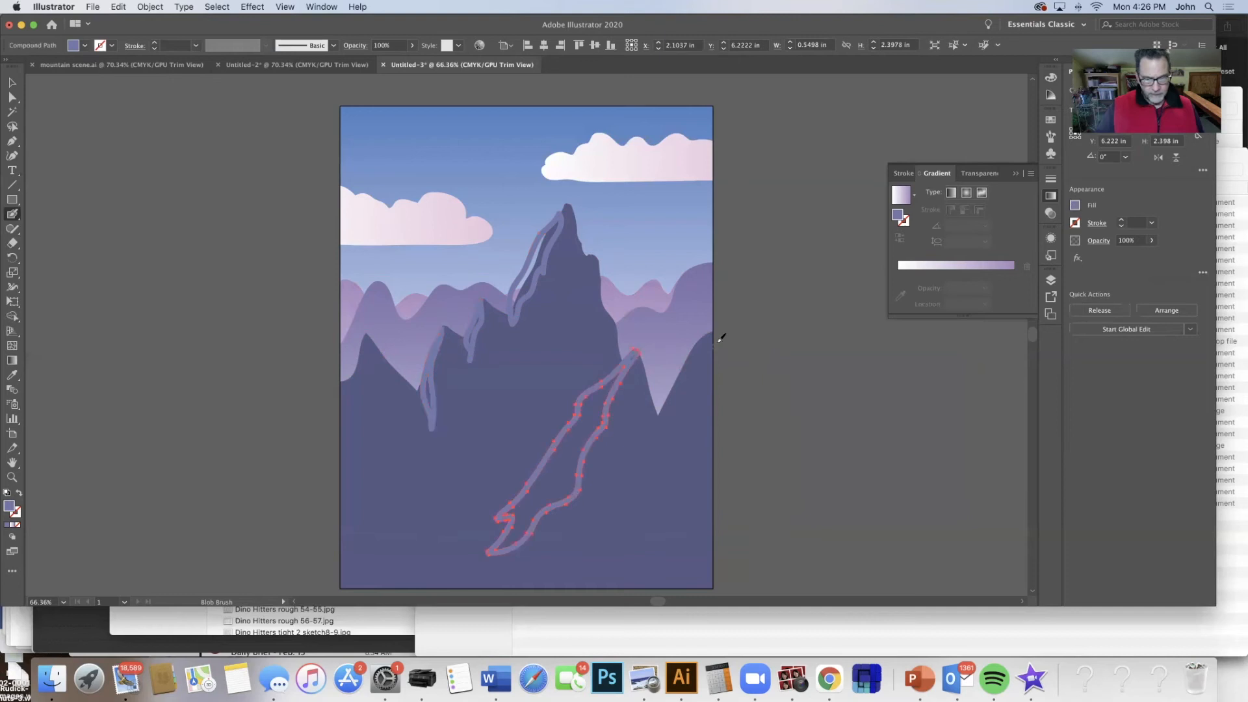
mouse_move(712, 332)
mouse_down()
mouse_move(648, 442)
mouse_move(705, 374)
mouse_up()
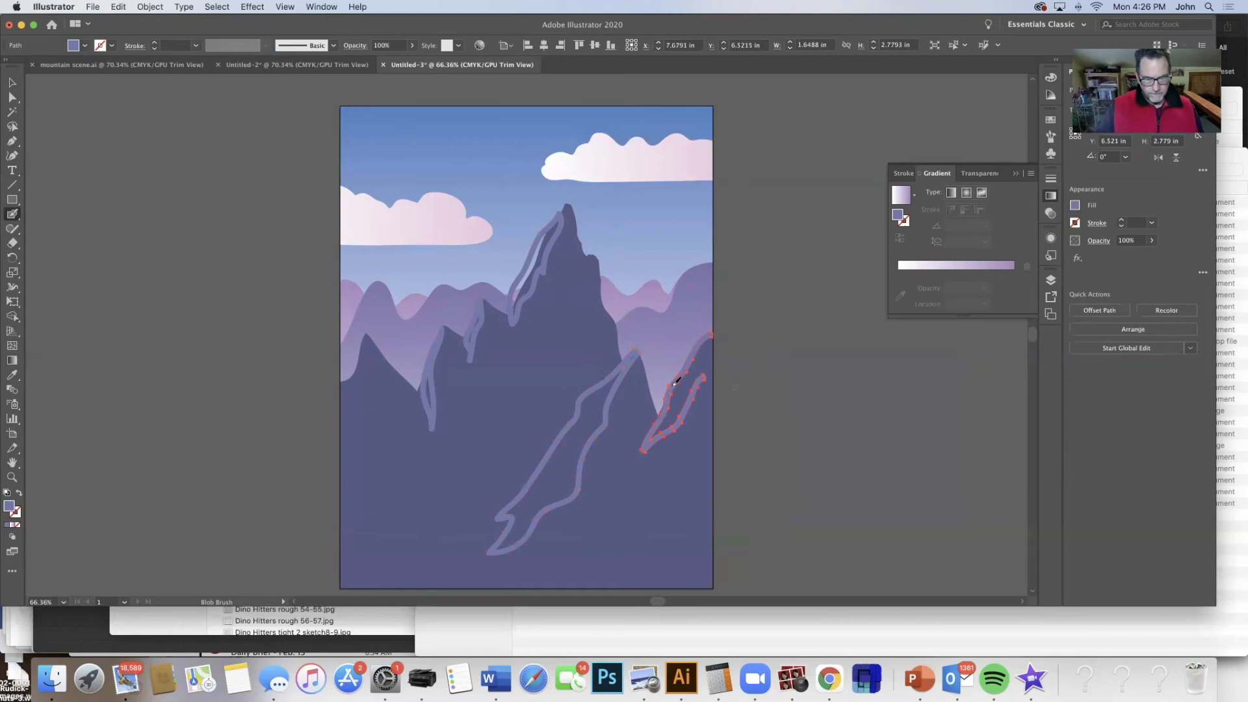
Thicken and extend the highlight on the second peak from the left, and paint another highlight on the leftmost peak
mouse_move(424, 382)
mouse_down()
mouse_move(440, 435)
mouse_move(429, 392)
mouse_up()
drag(432, 447, 438, 426)
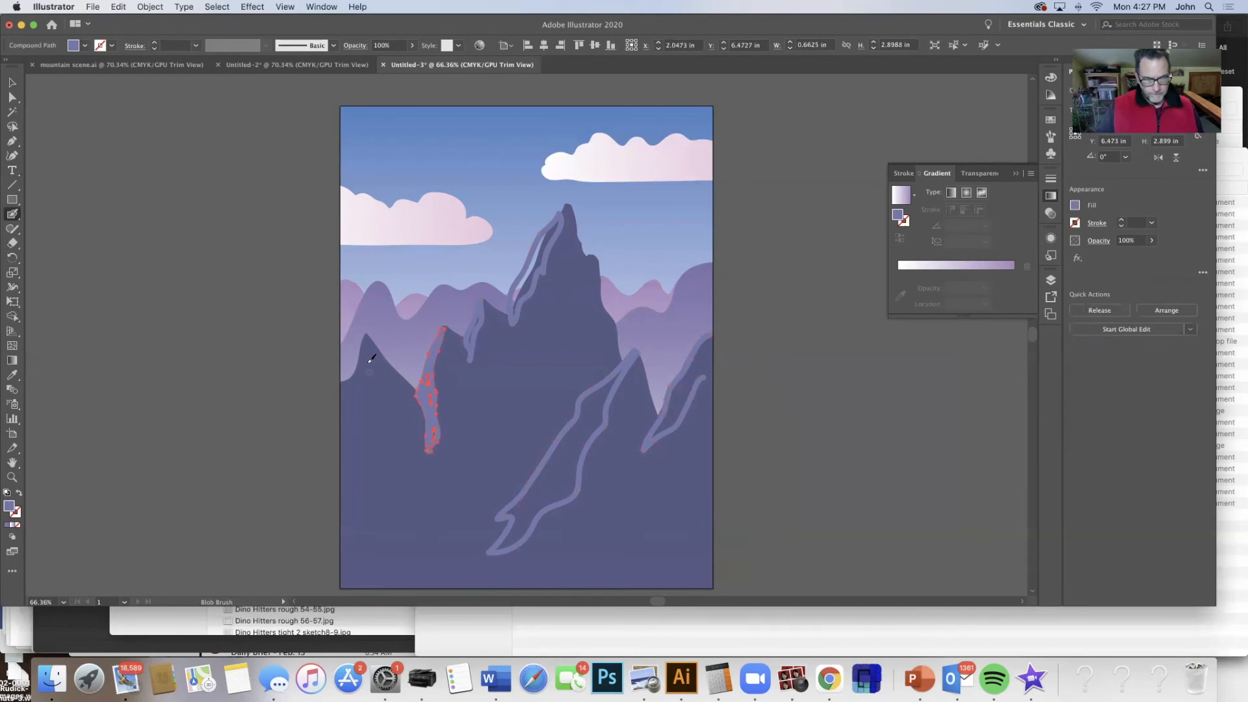
mouse_move(361, 360)
mouse_down()
mouse_move(342, 416)
mouse_move(365, 352)
mouse_up()
drag(375, 360, 372, 363)
click(9, 83)
shift+click(434, 404)
shift+click(467, 333)
shift+click(511, 317)
shift+click(616, 382)
shift+click(693, 368)
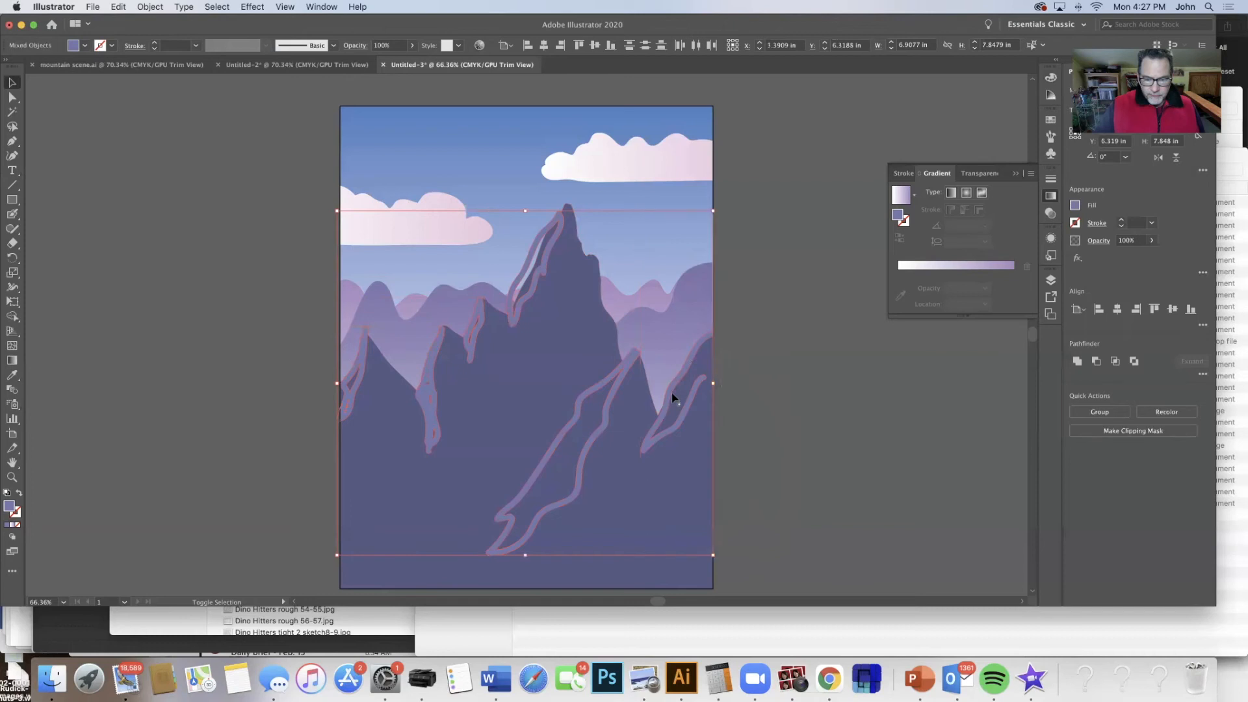
Close the rightmost highlight outline beyond the artboard's edge with the Blob Brush
click(12, 214)
mouse_move(707, 367)
mouse_down()
mouse_move(709, 336)
mouse_move(730, 346)
mouse_up()
Select all six highlights and fill their hollow interiors into solid shapes with the Shape Builder tool
click(12, 82)
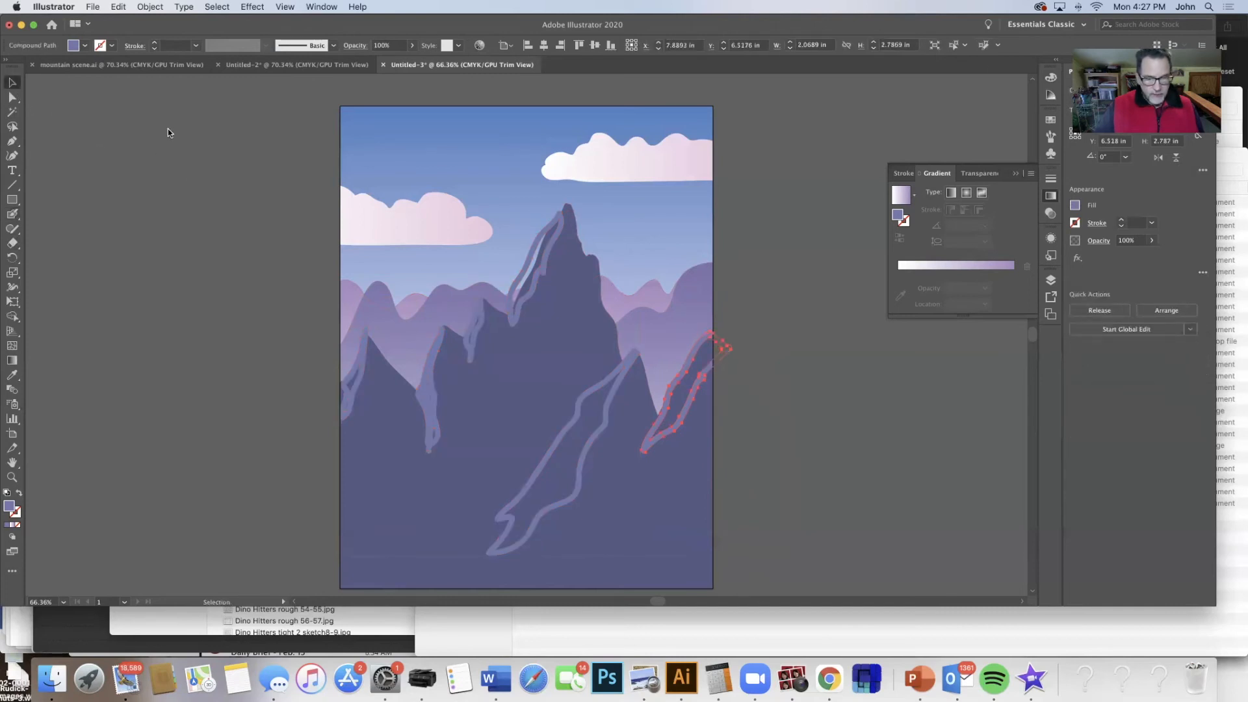
shift+click(601, 406)
shift+click(526, 287)
shift+click(474, 333)
shift+click(429, 386)
shift+click(353, 398)
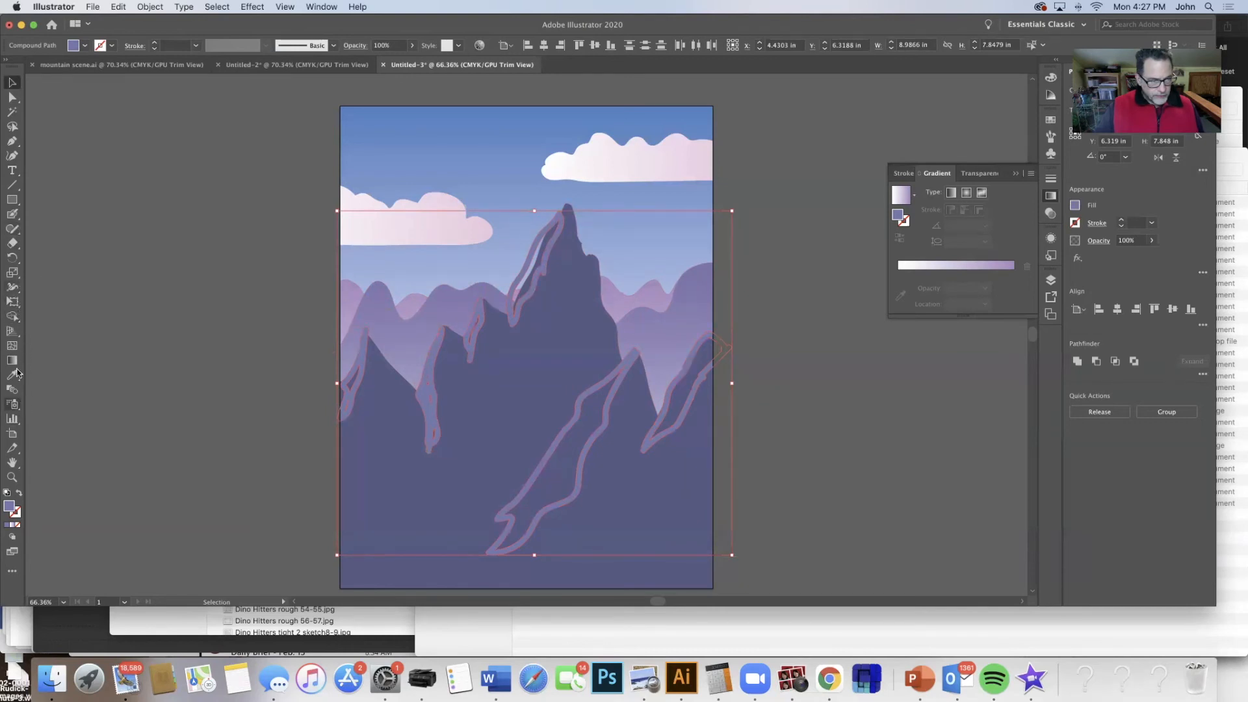
click(13, 317)
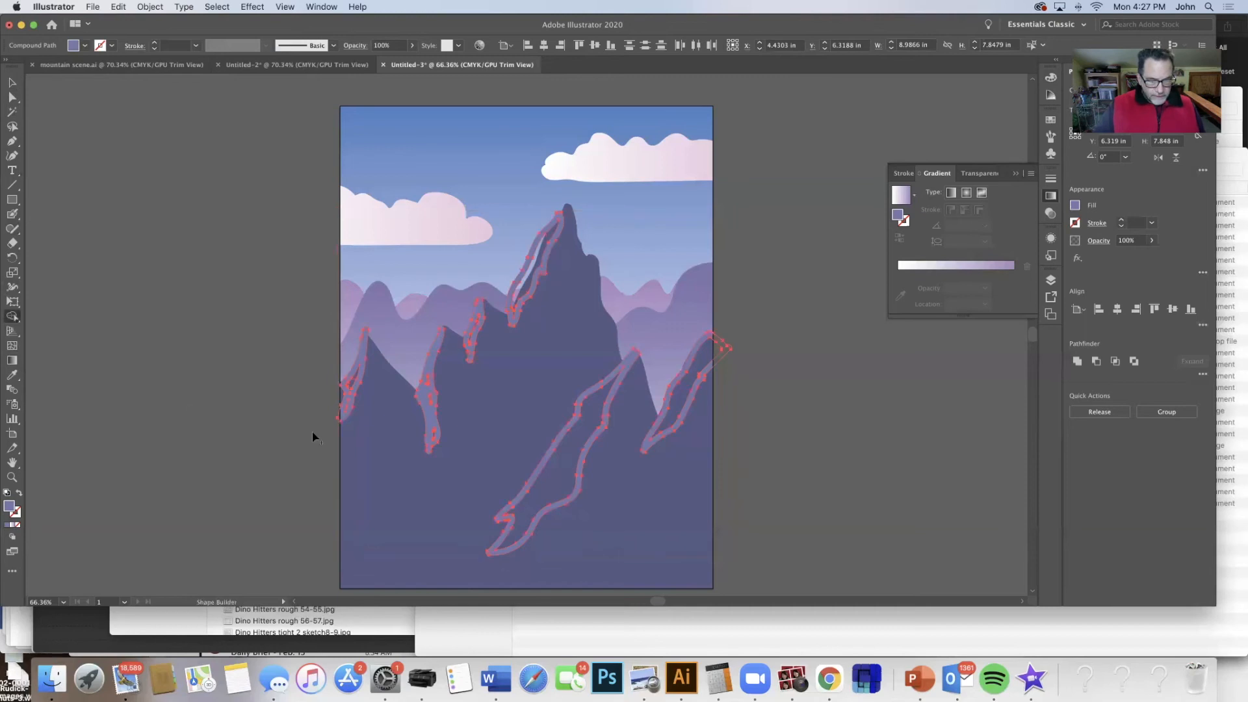
click(350, 393)
click(560, 496)
drag(676, 419, 666, 390)
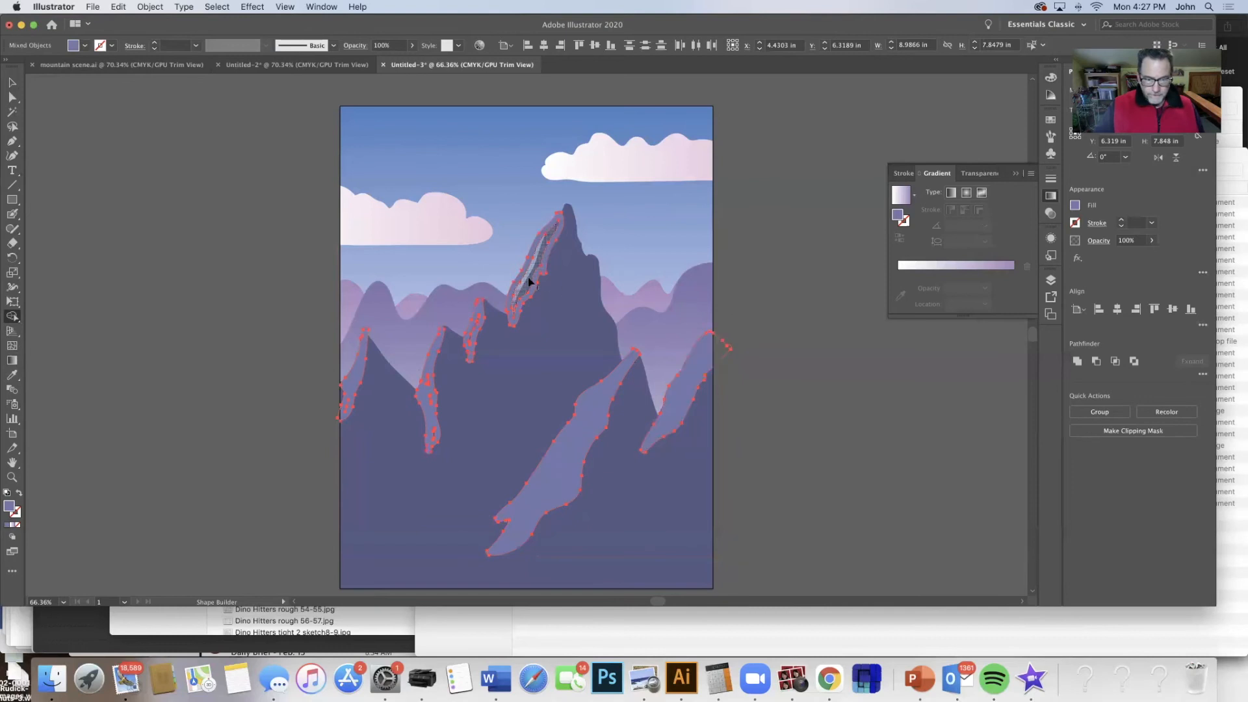
drag(531, 288, 517, 269)
drag(428, 395, 436, 438)
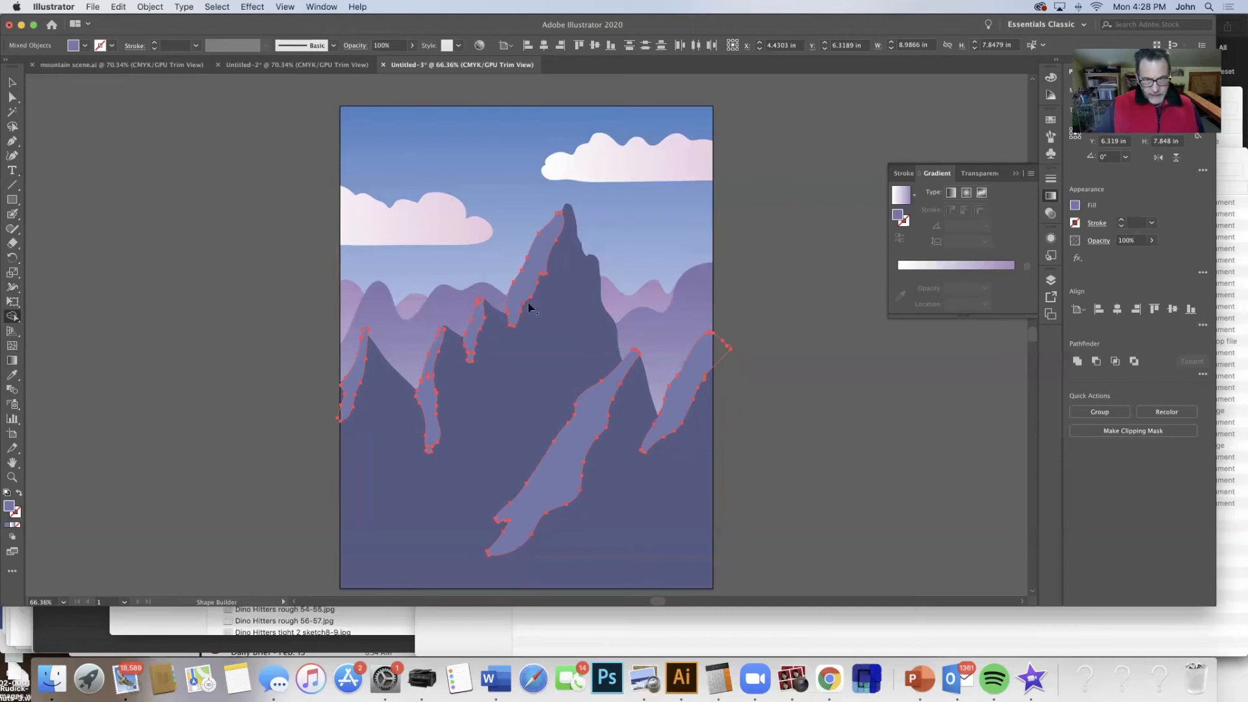
Trim the outer edge of the main peak's highlight along the mountain's slope with the Eraser
click(11, 244)
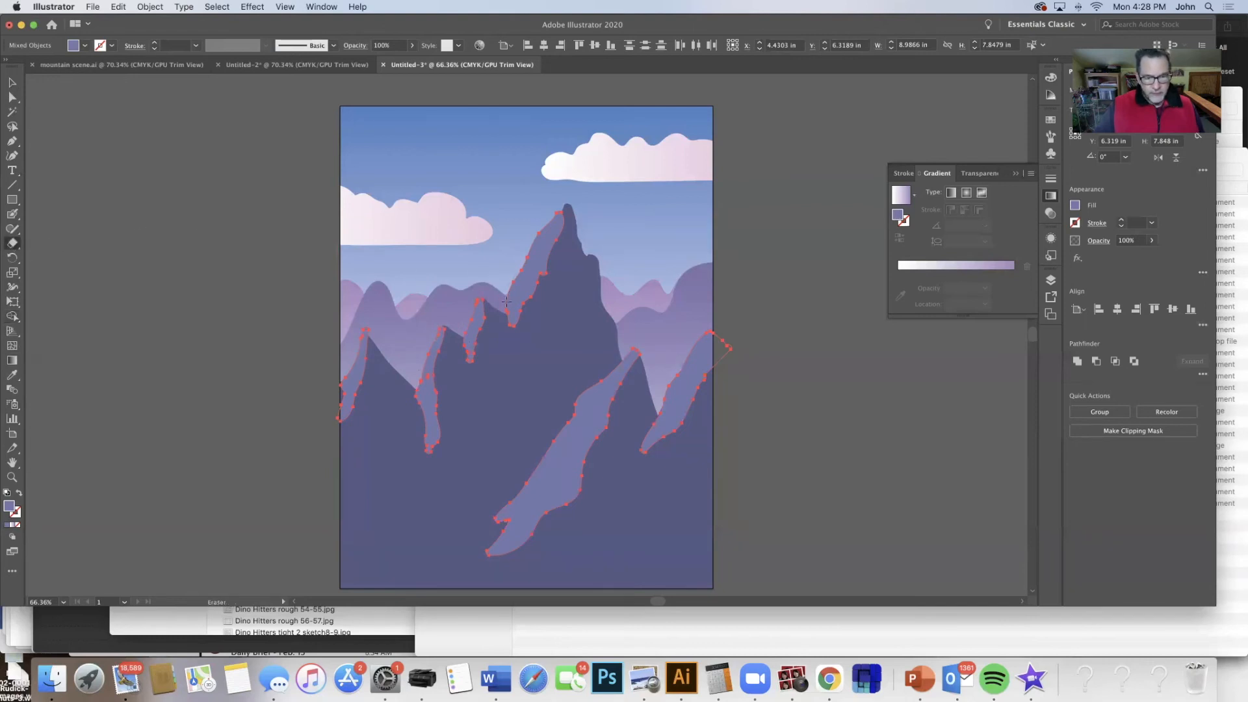
drag(507, 301, 564, 205)
drag(513, 283, 511, 288)
drag(474, 223, 472, 233)
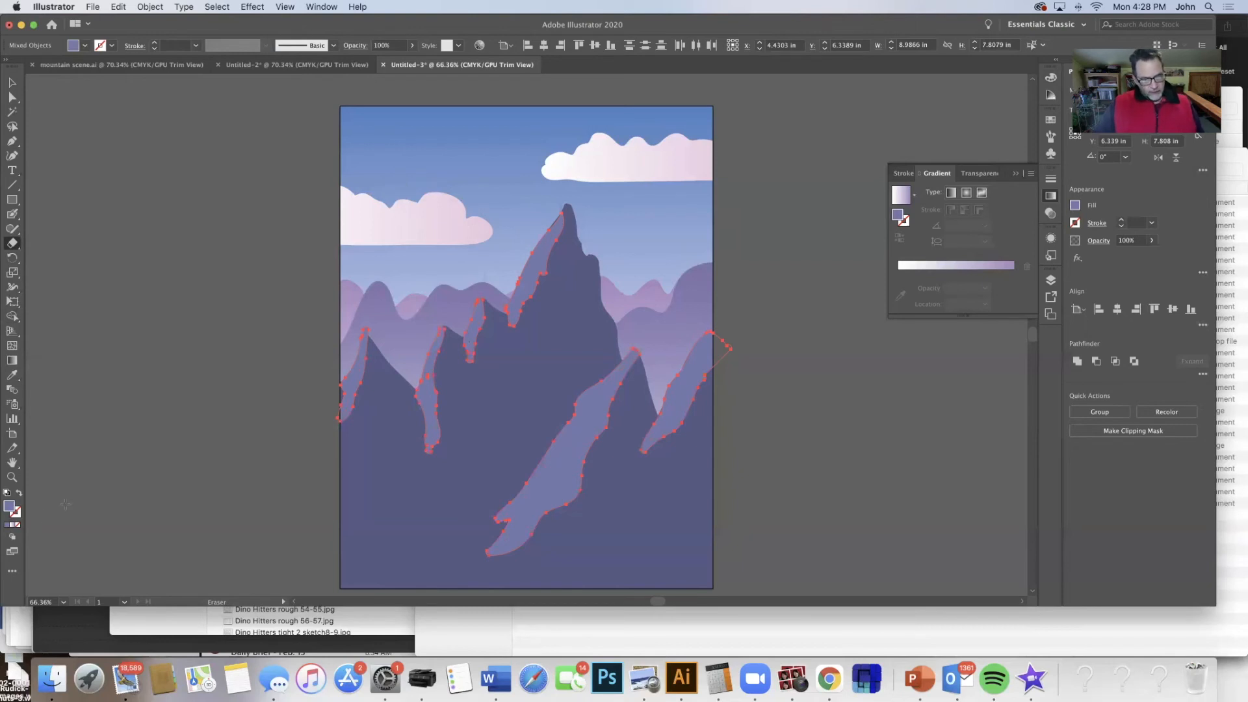
Set the selected highlights' fill to 7D84B5 and save that color as a swatch
double_click(9, 507)
click(777, 278)
drag(775, 276, 774, 275)
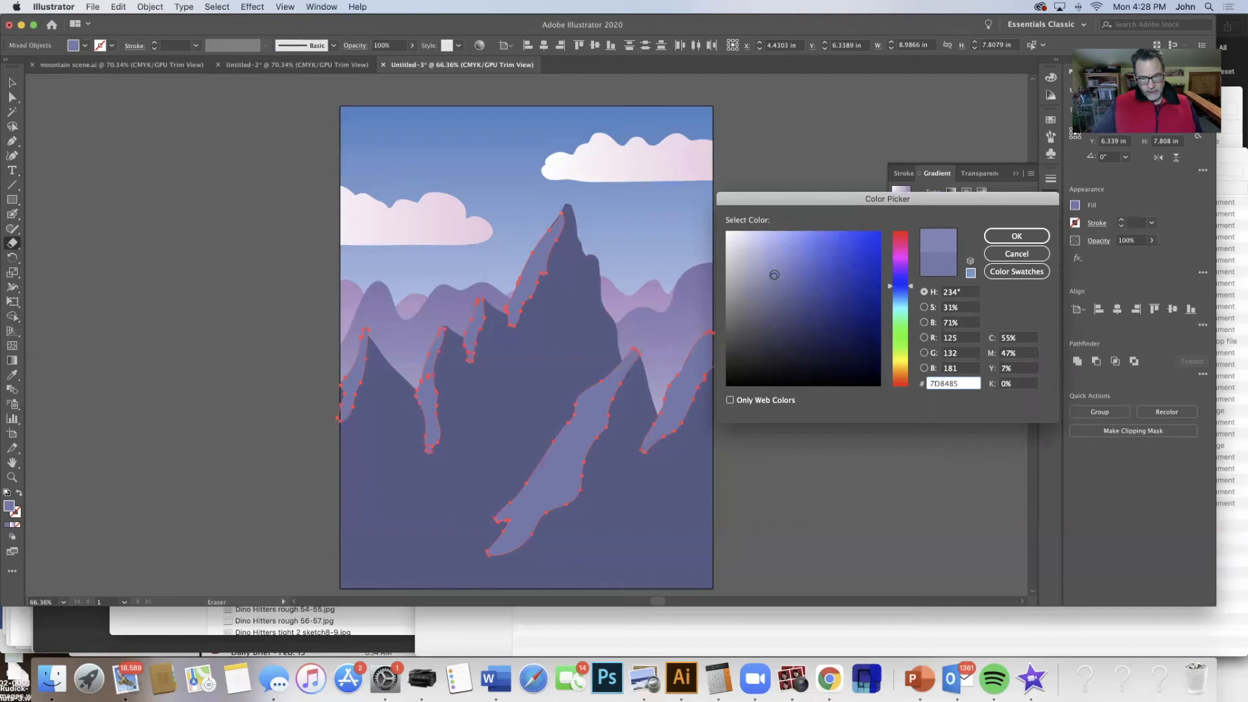
click(1002, 242)
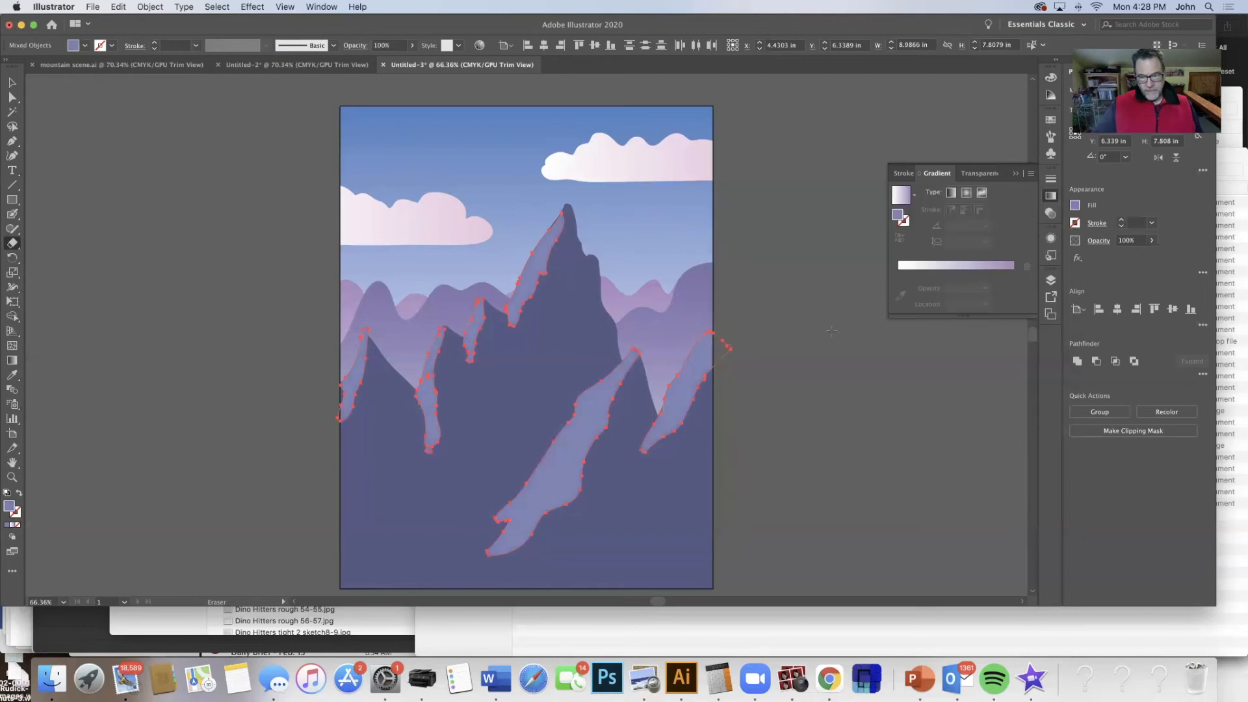
click(1075, 206)
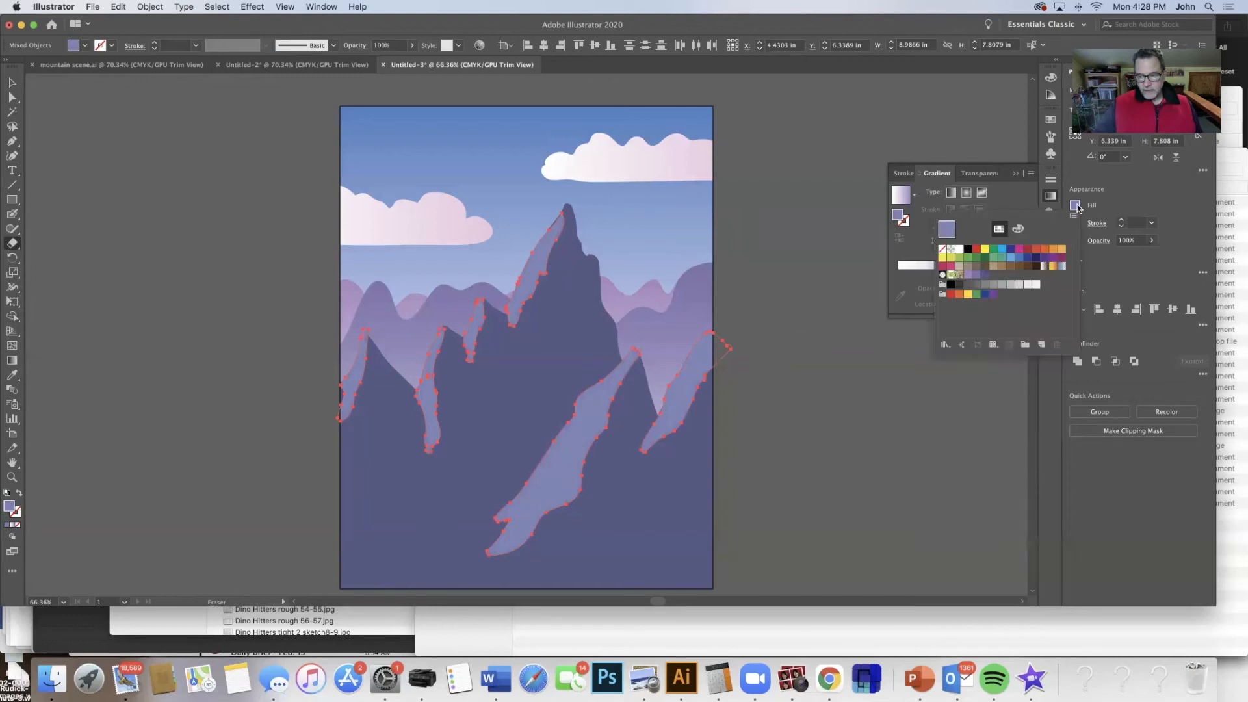
drag(949, 236, 985, 276)
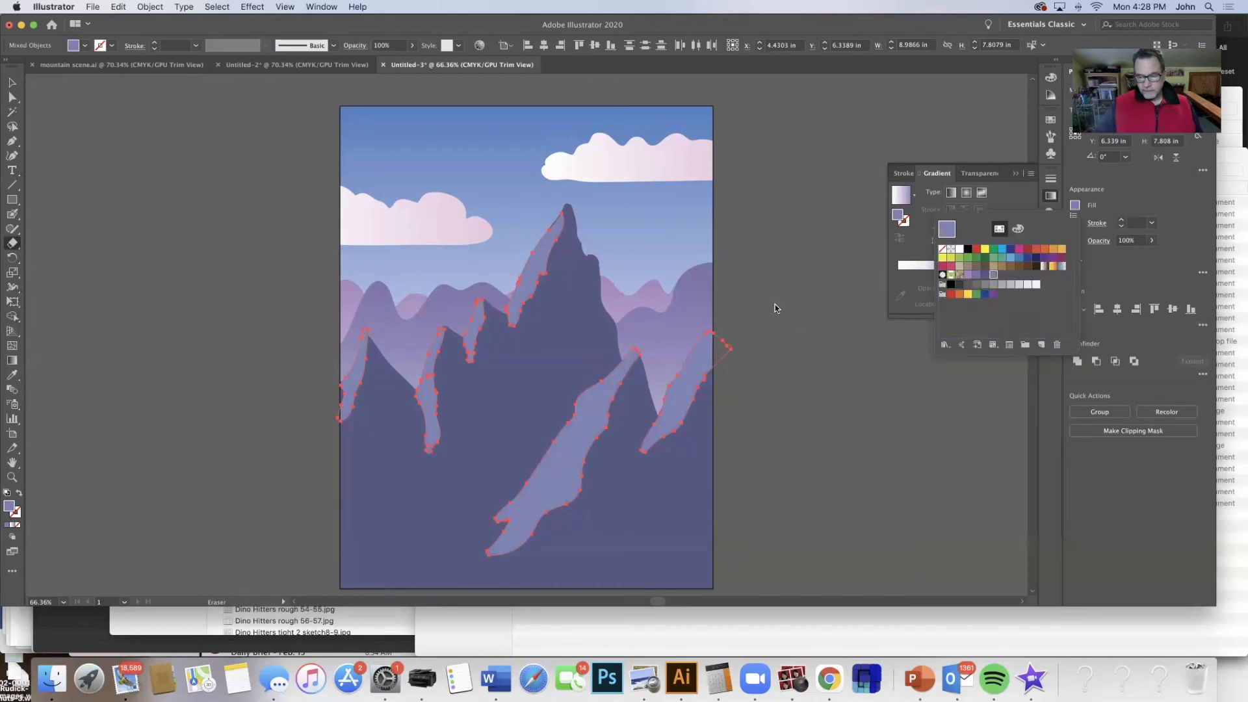
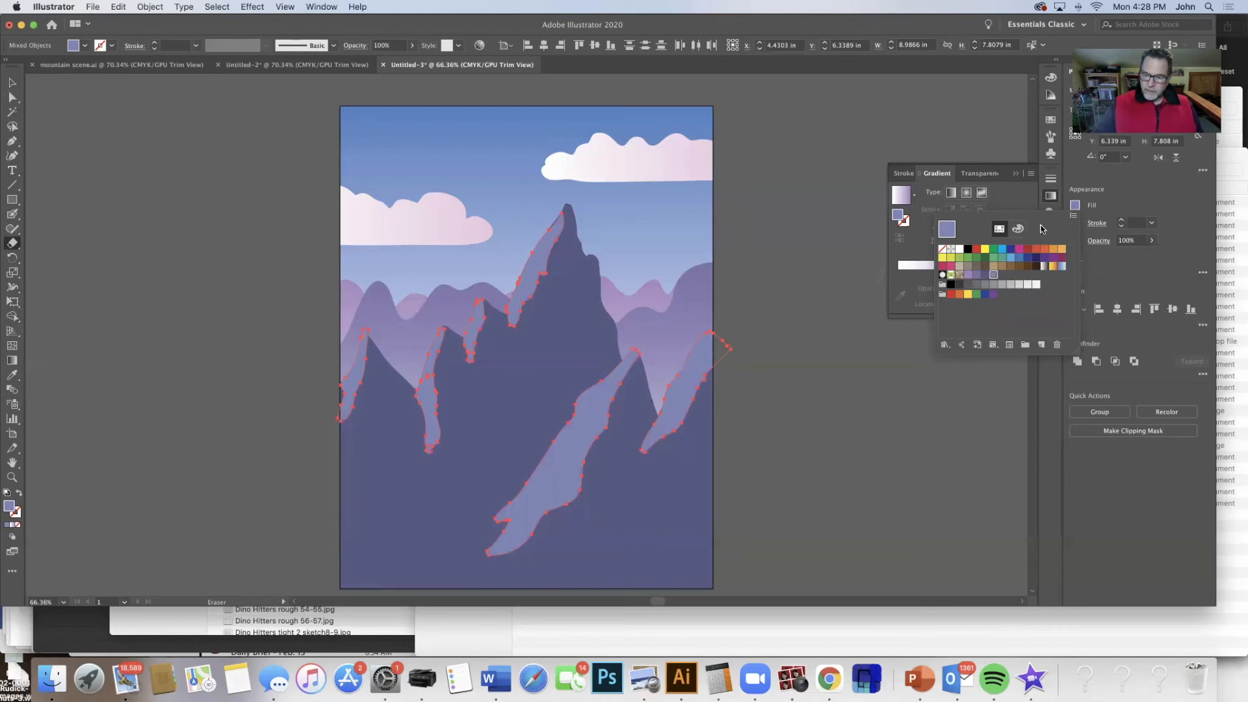
Apply the linear gradient to the highlights and set its end stop to the saved 7D84B5 swatch, keeping the white start
click(1051, 196)
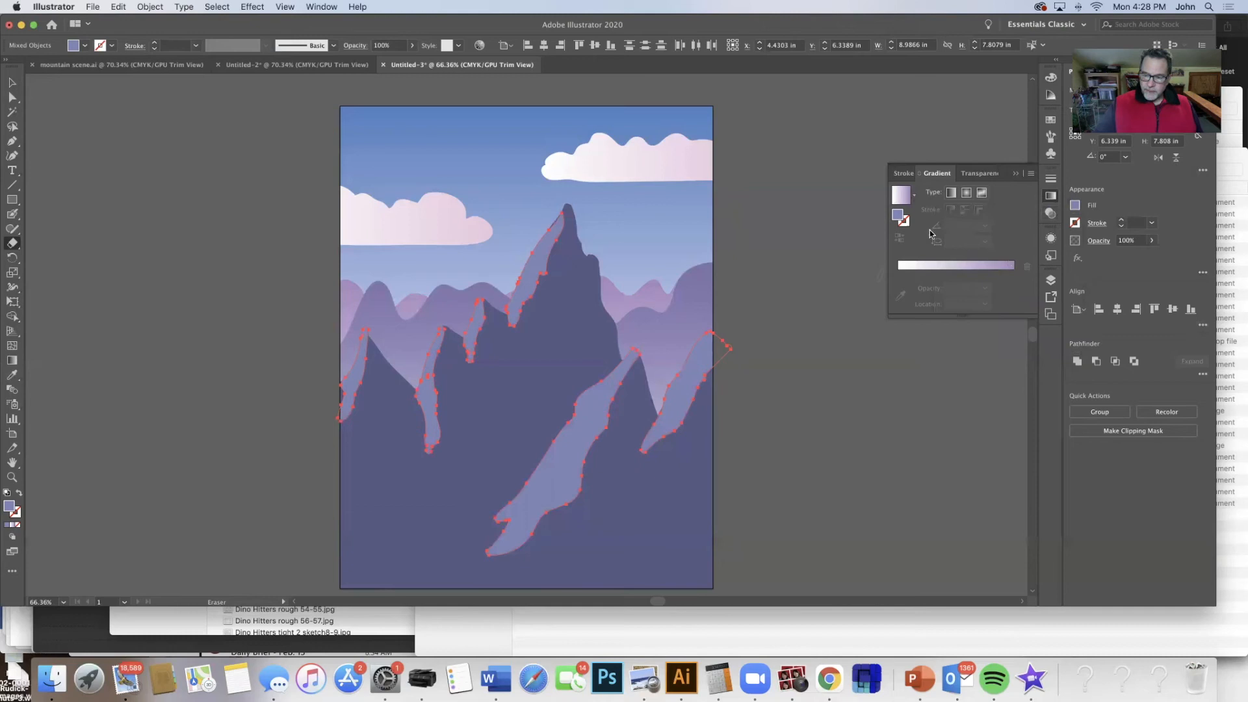
click(905, 202)
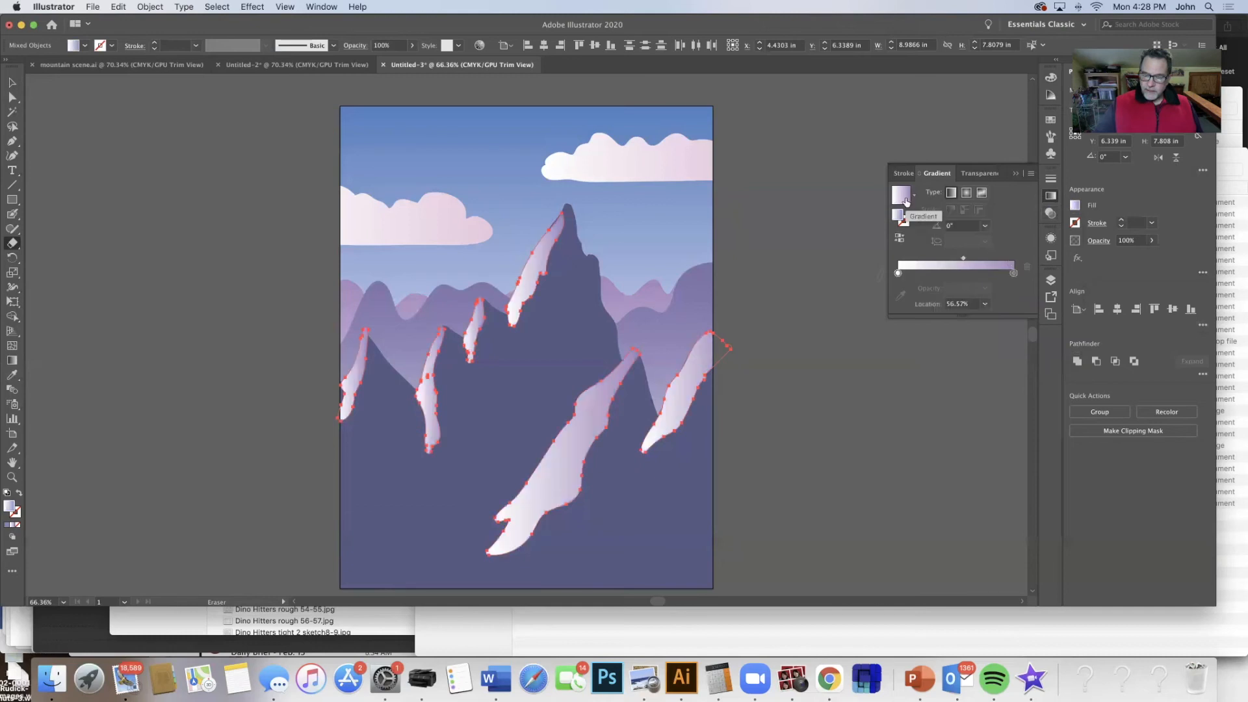
click(1013, 274)
double_click(1013, 273)
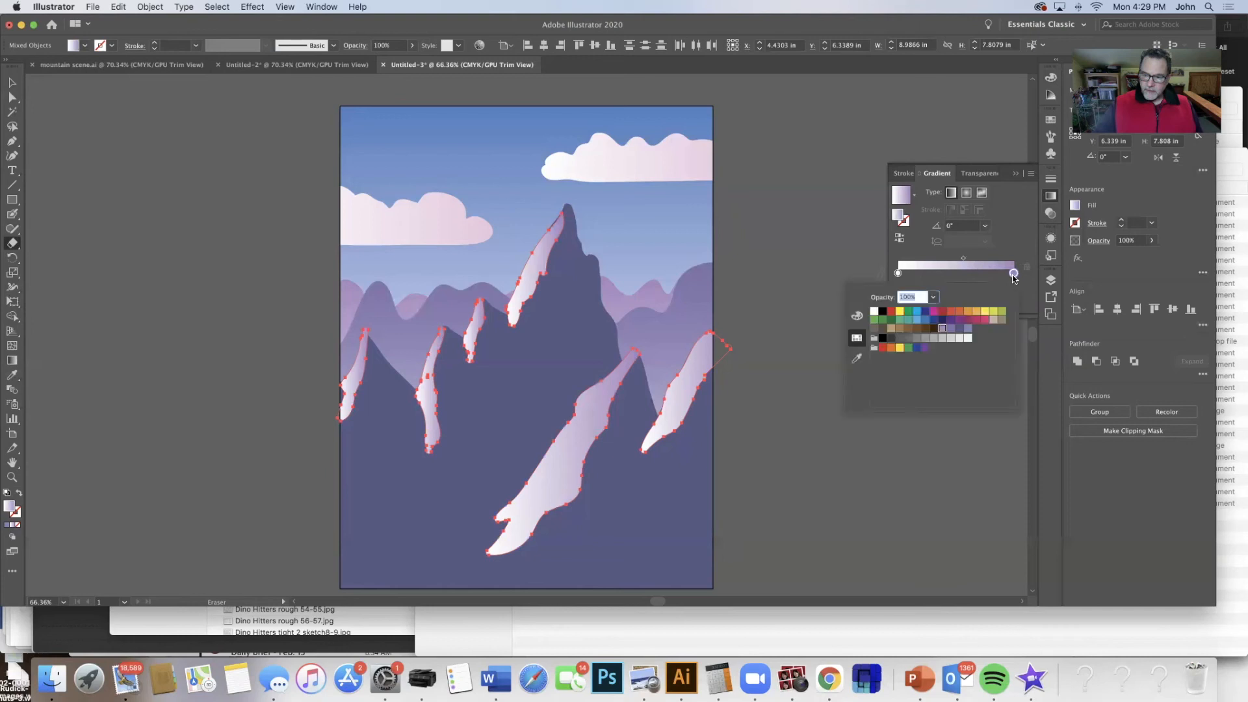
click(967, 330)
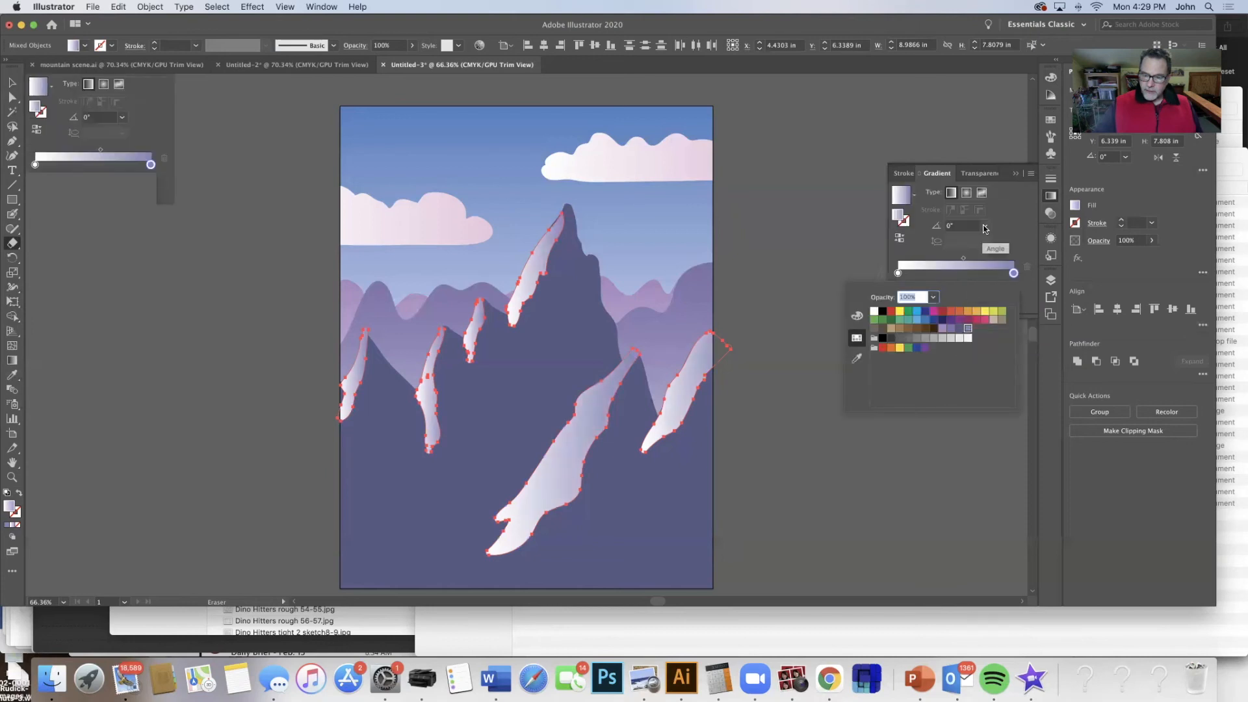
Set the highlights' gradient angle to -90°, move its midpoint to about 25%, and deselect the highlights
click(984, 227)
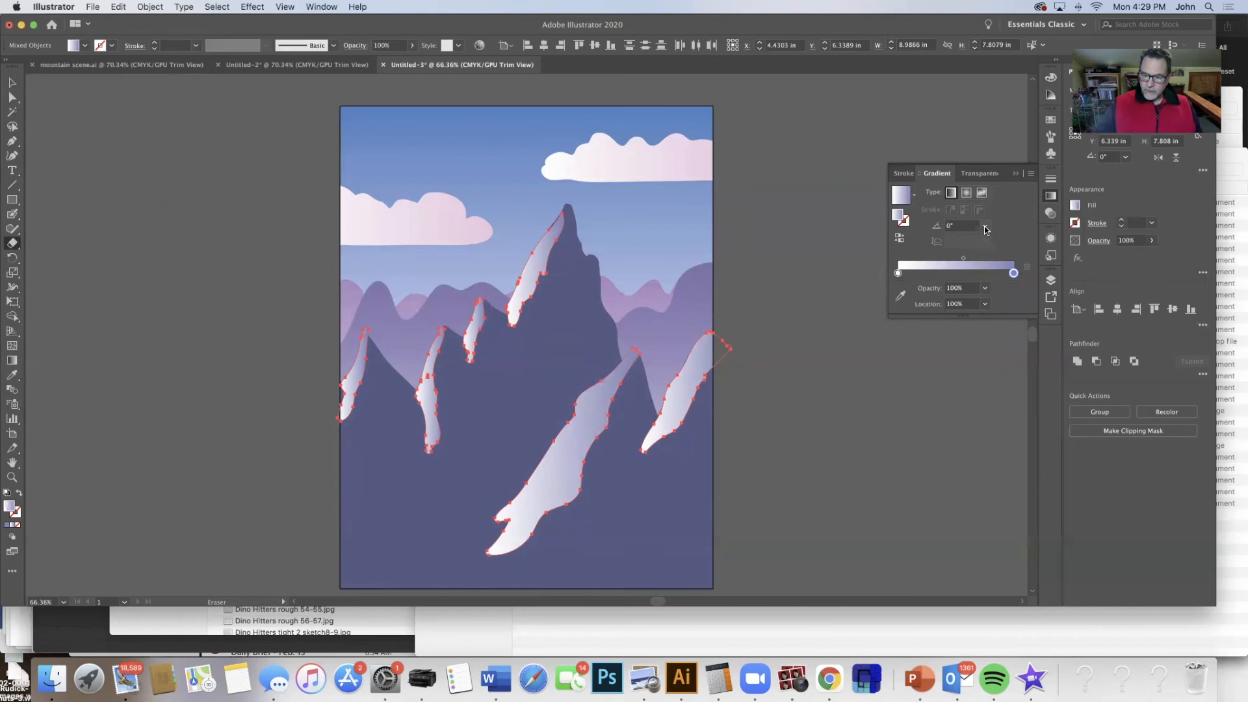
click(985, 227)
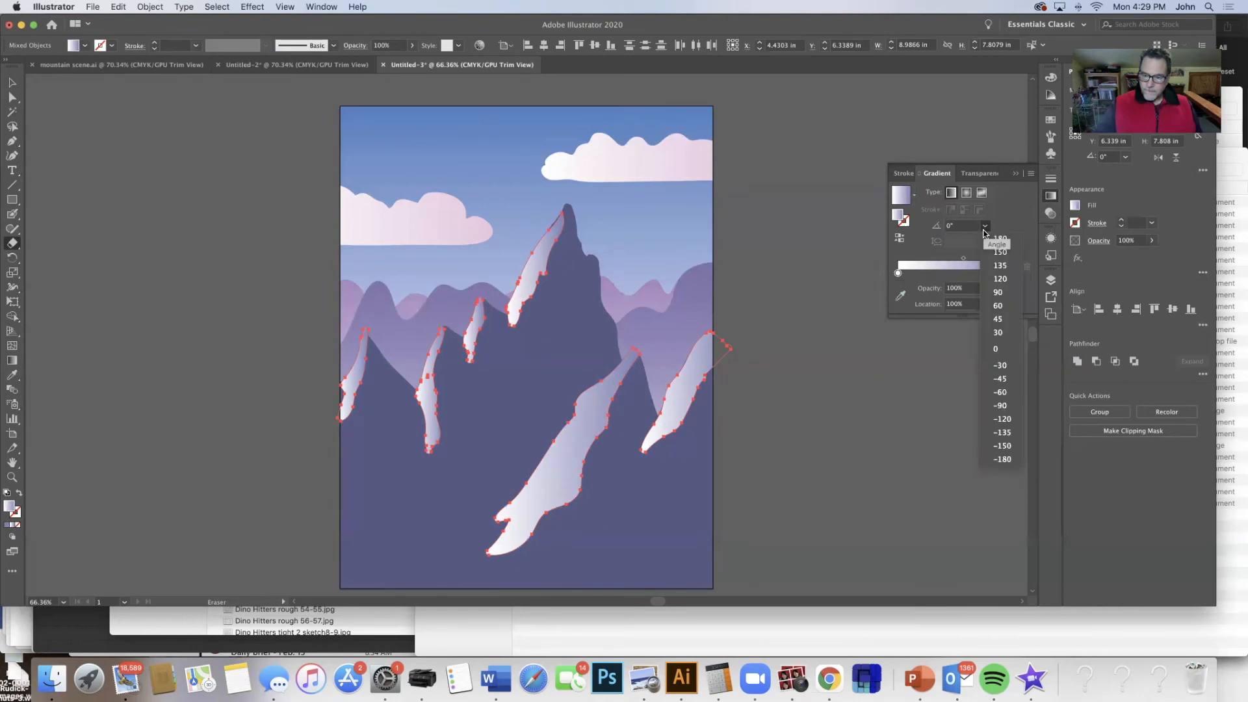
click(1011, 405)
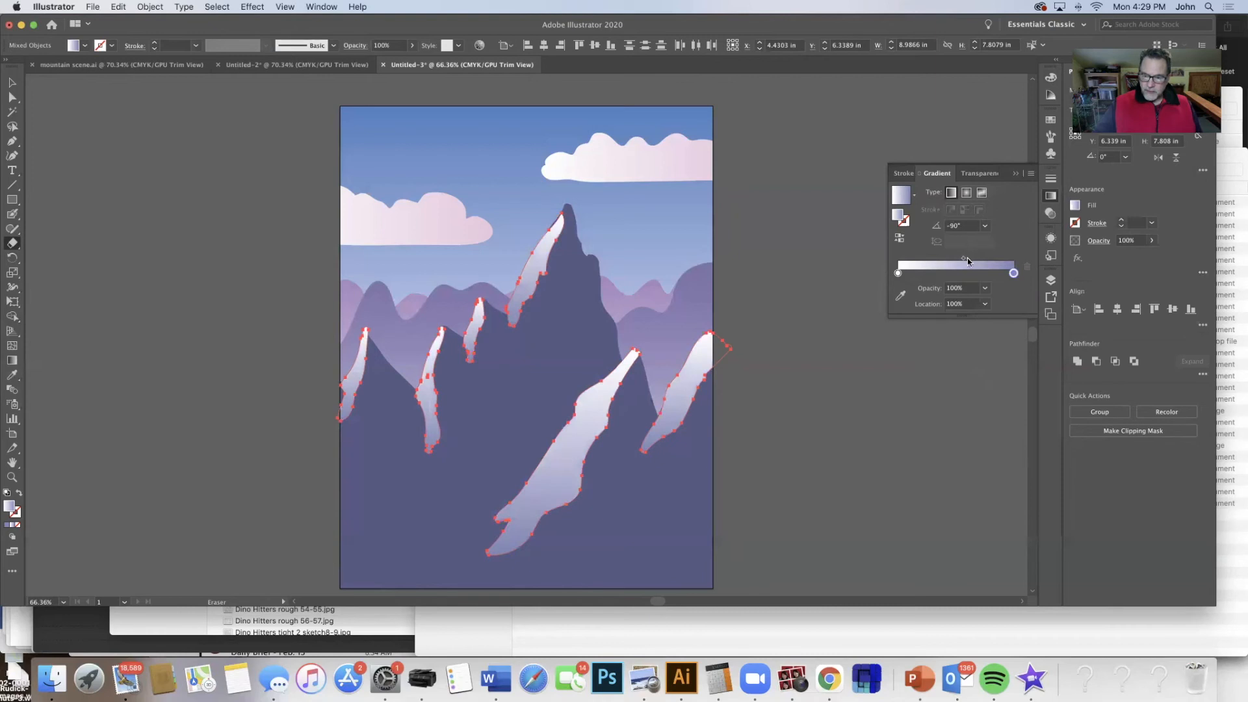
drag(964, 262, 932, 262)
click(896, 273)
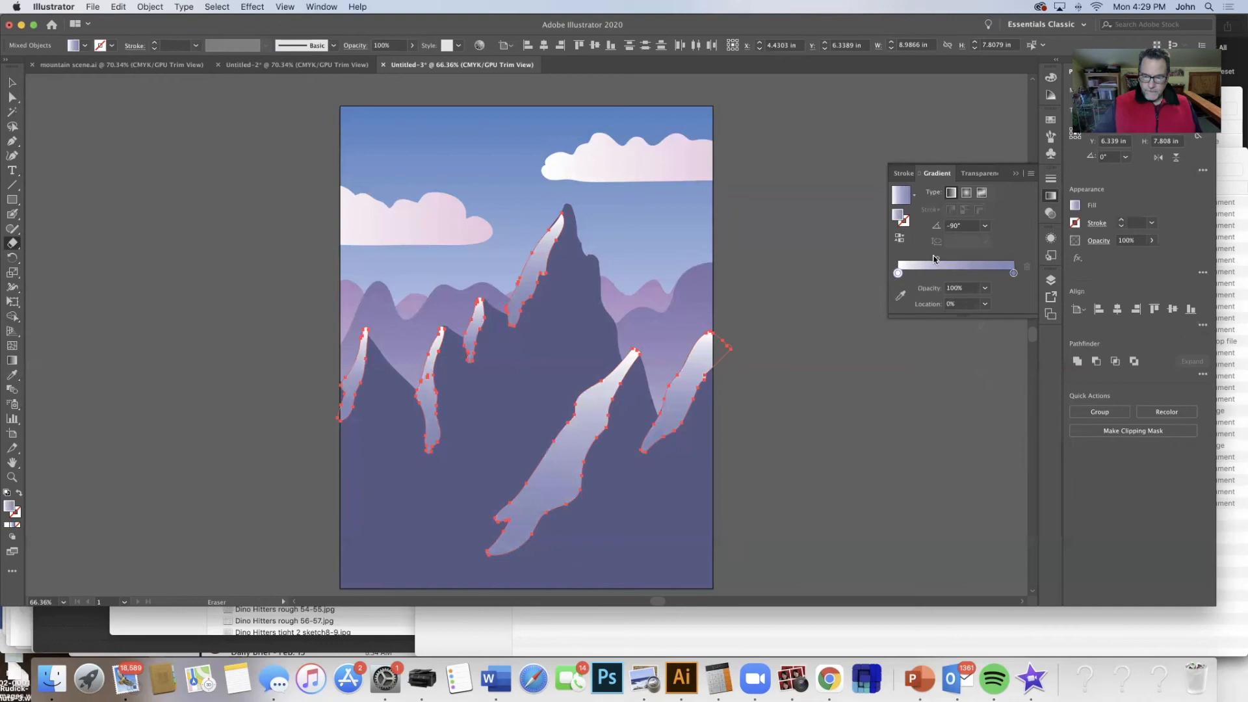
drag(936, 259, 926, 260)
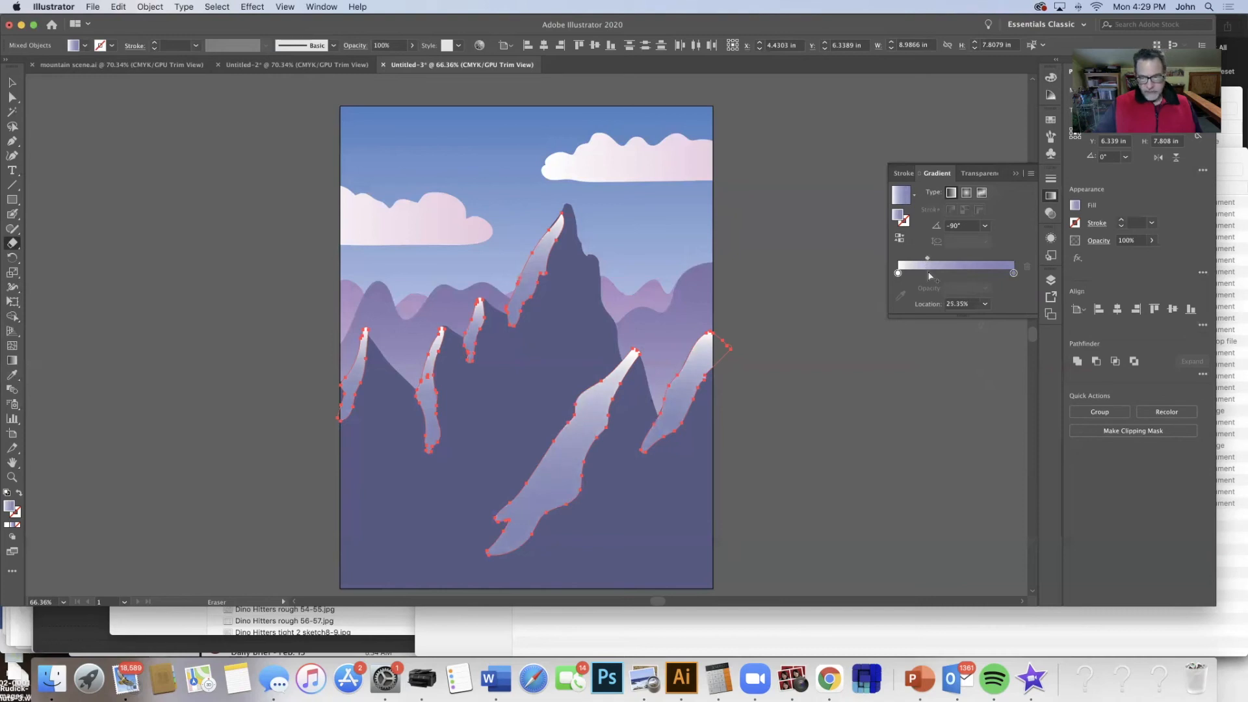
click(10, 84)
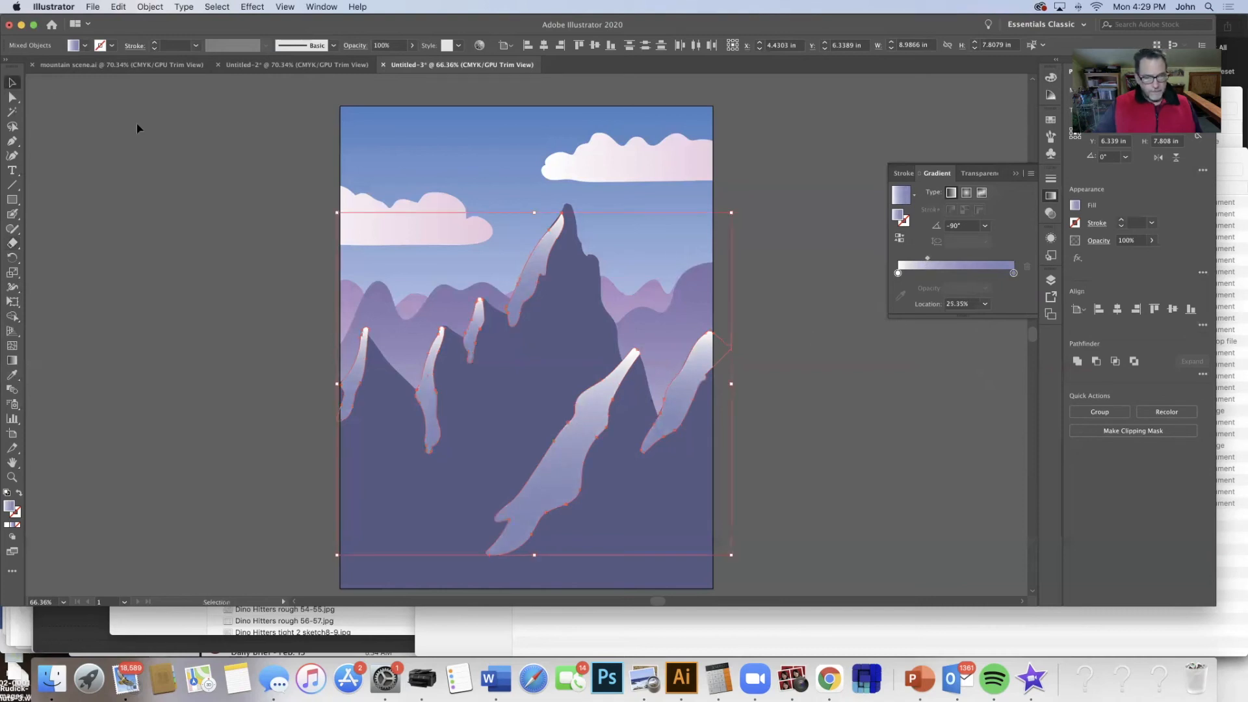
click(137, 128)
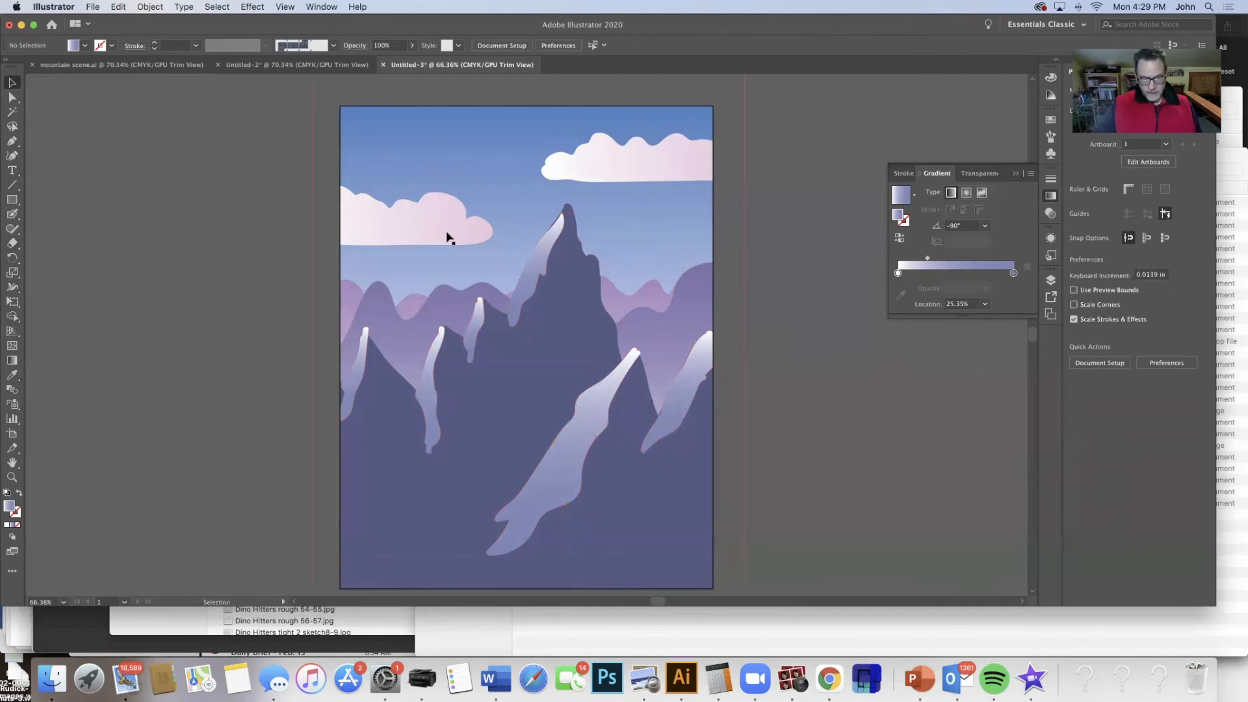
Select all the peak highlights, trim the lower ends of the two highlights just left of the main peak with the Eraser, and deselect
click(431, 390)
shift+click(361, 366)
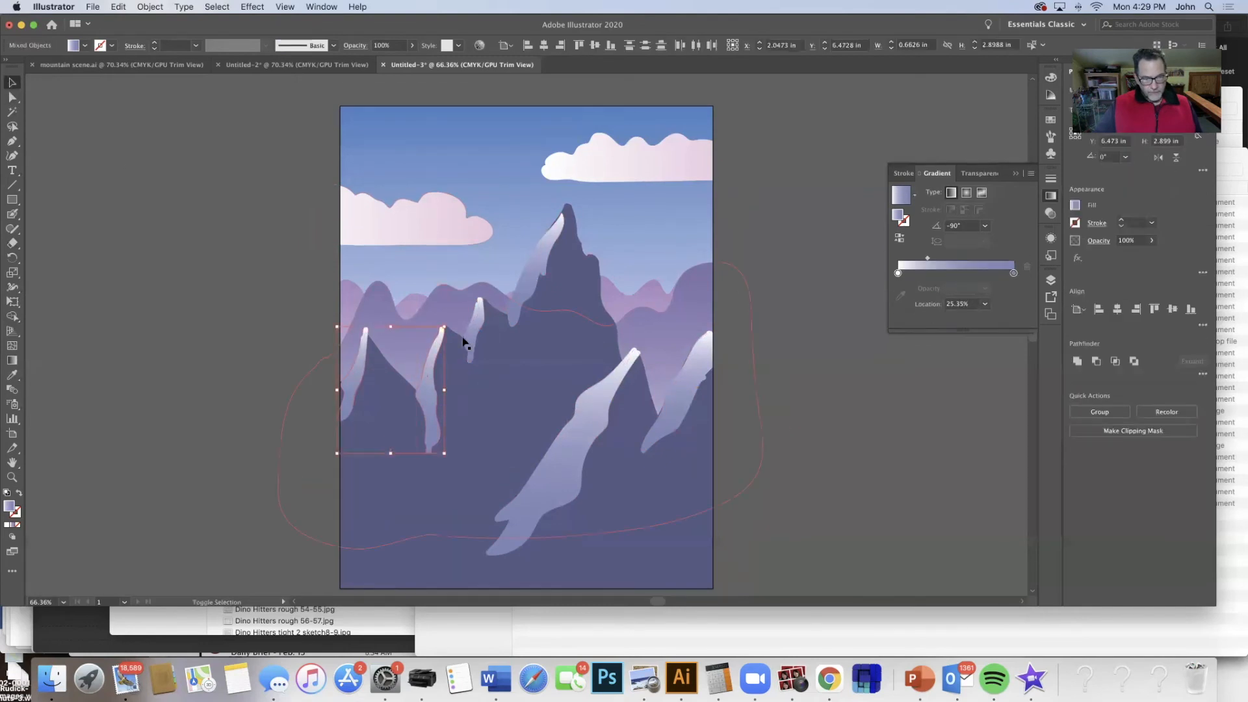
shift+click(510, 314)
shift+click(590, 419)
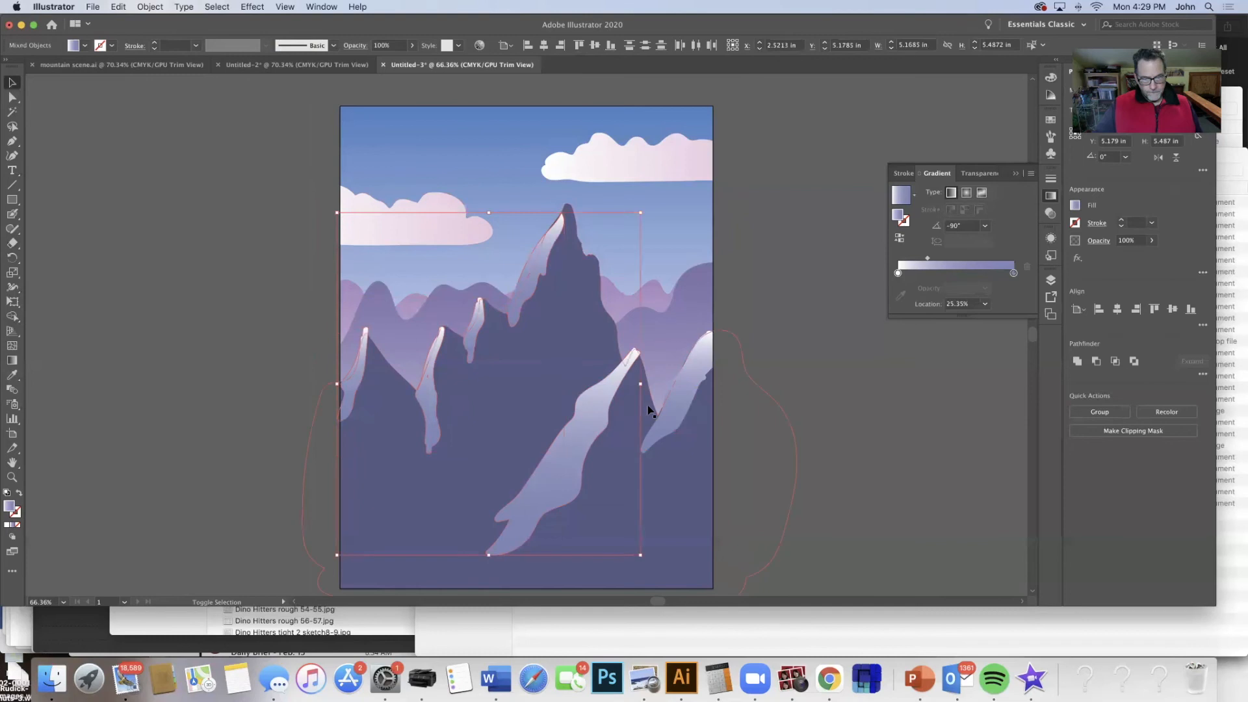
shift+click(682, 411)
click(12, 243)
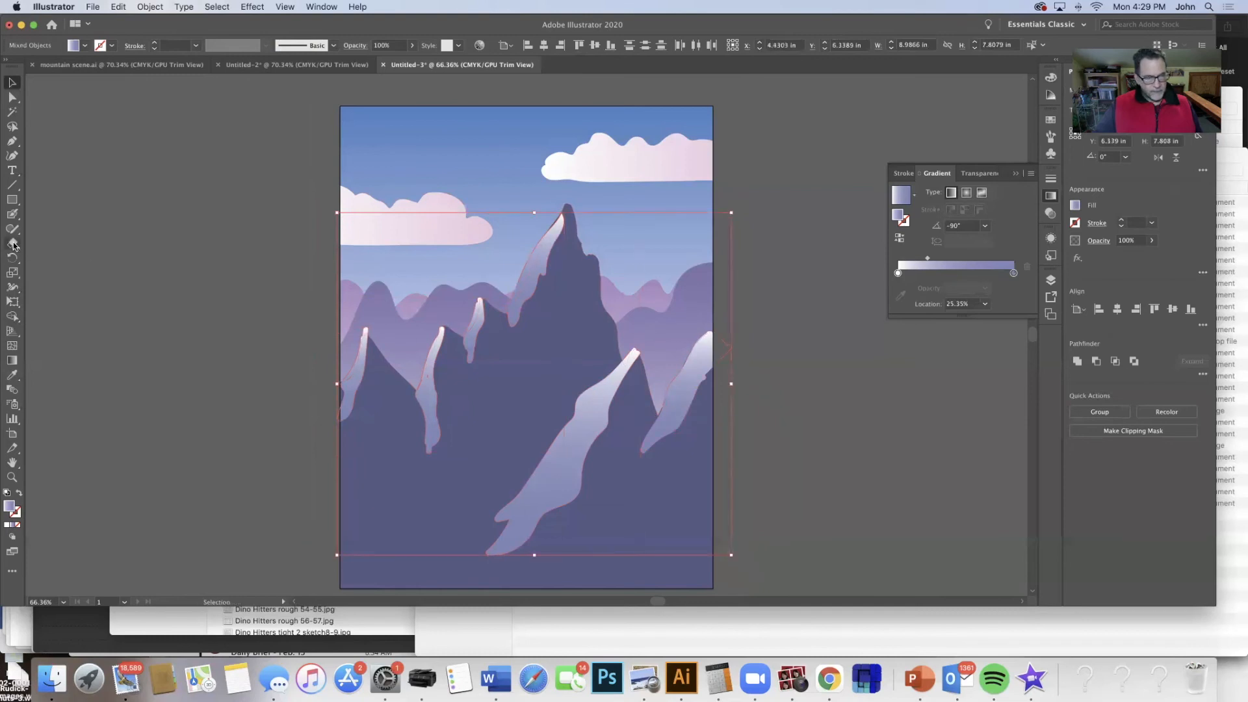
mouse_move(412, 398)
mouse_down()
mouse_move(431, 455)
mouse_move(413, 401)
mouse_up()
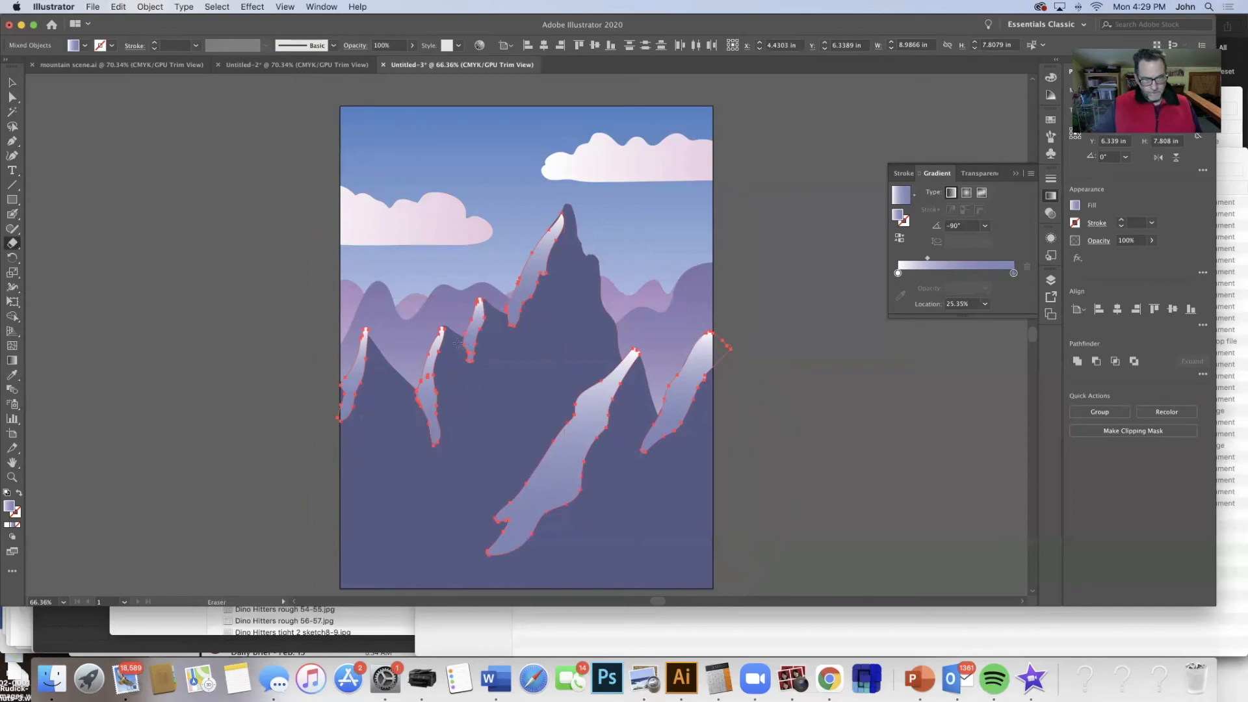
drag(466, 351, 480, 383)
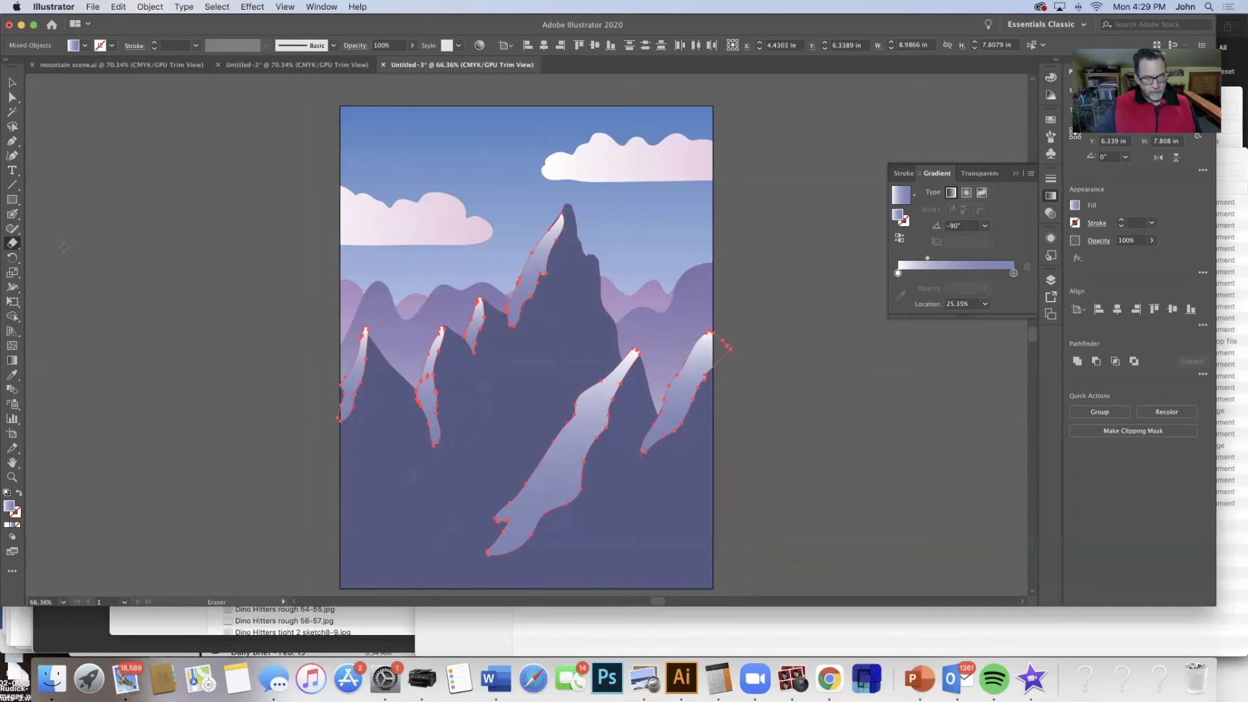
click(12, 82)
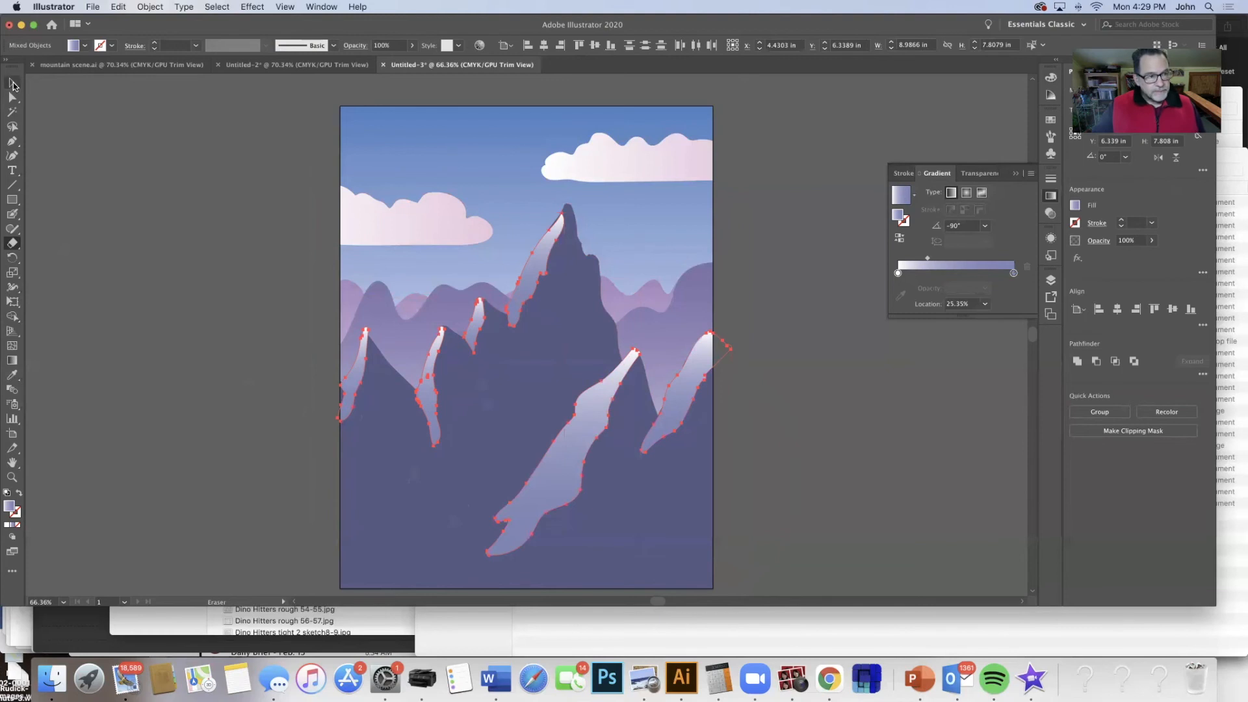
click(137, 150)
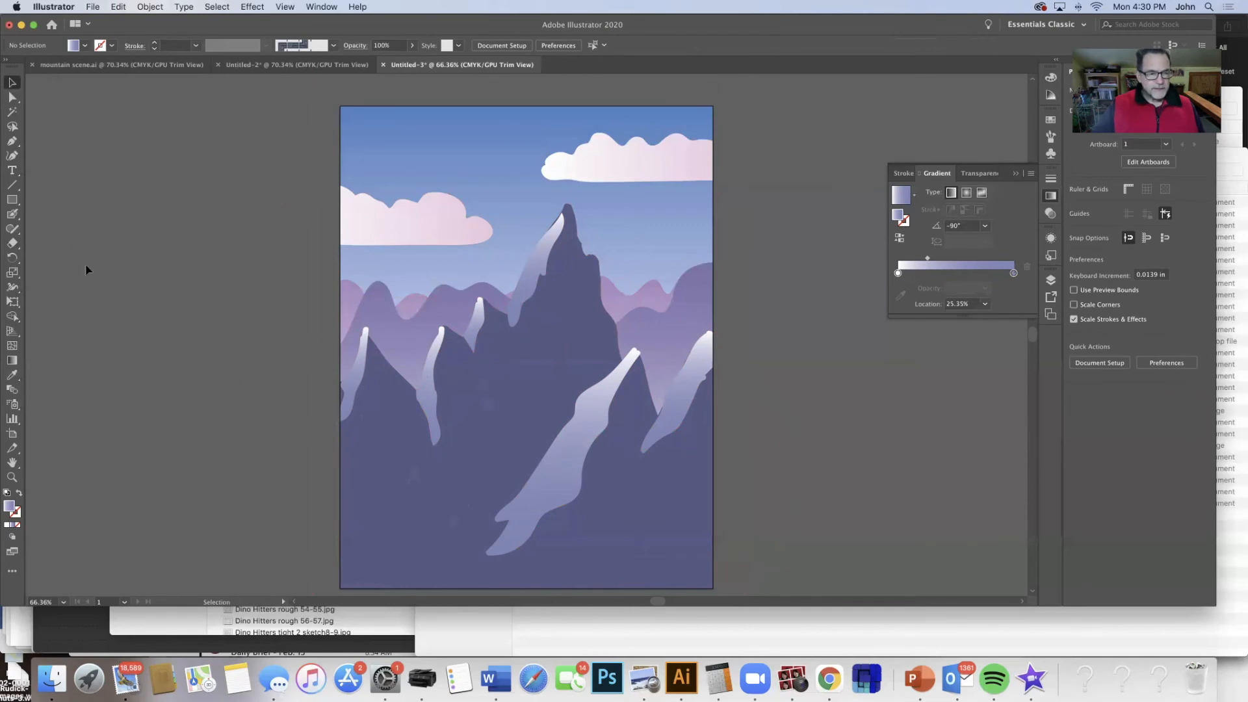
Set the fill to a solid pale lavender and save that color as a swatch
click(11, 375)
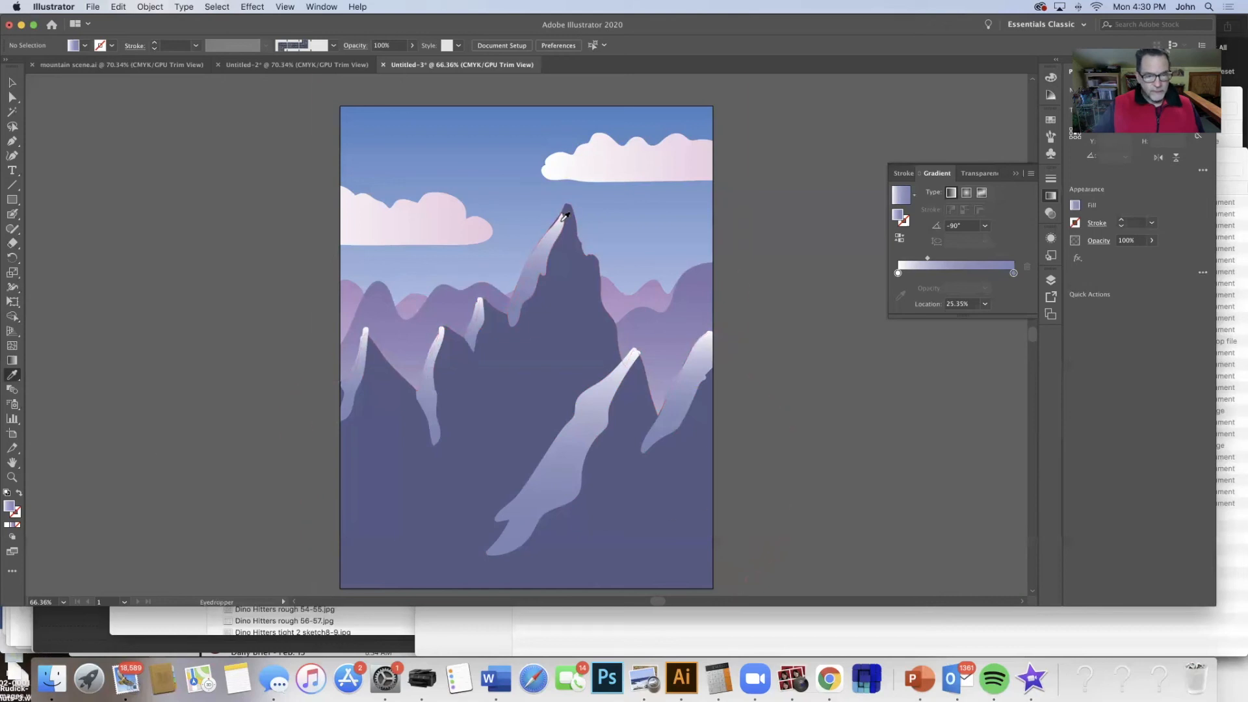
click(6, 526)
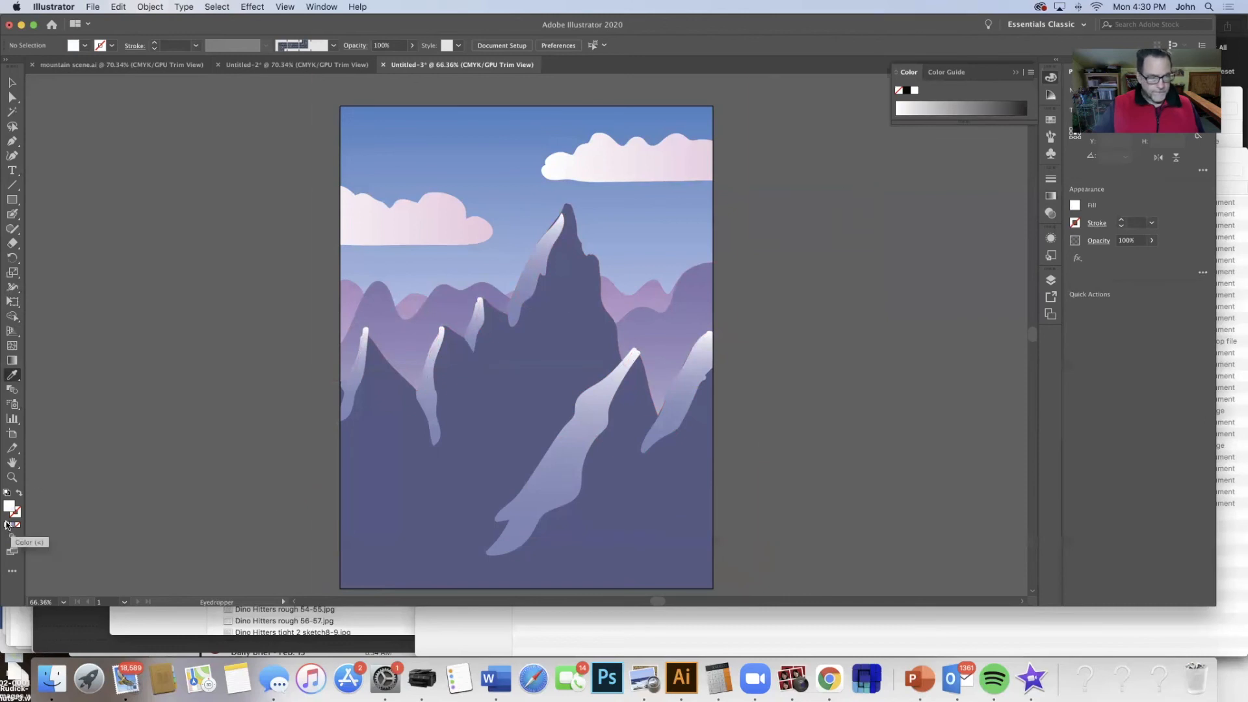
double_click(9, 508)
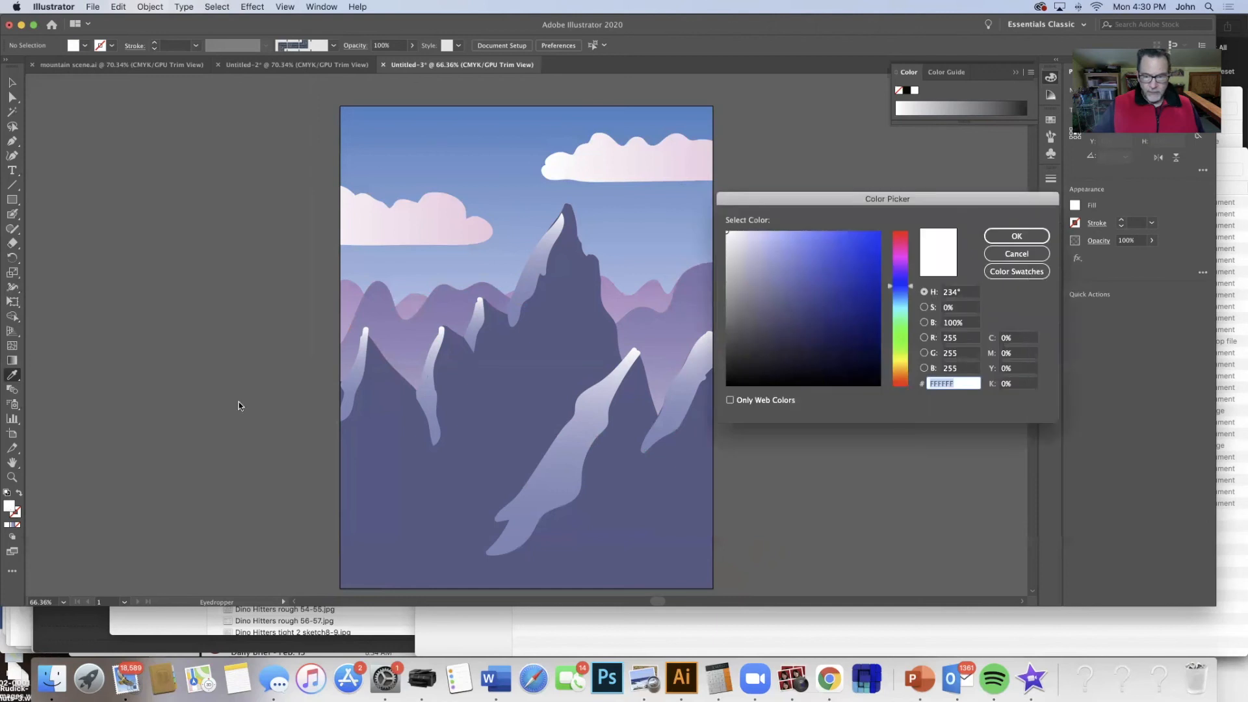
click(756, 240)
click(759, 239)
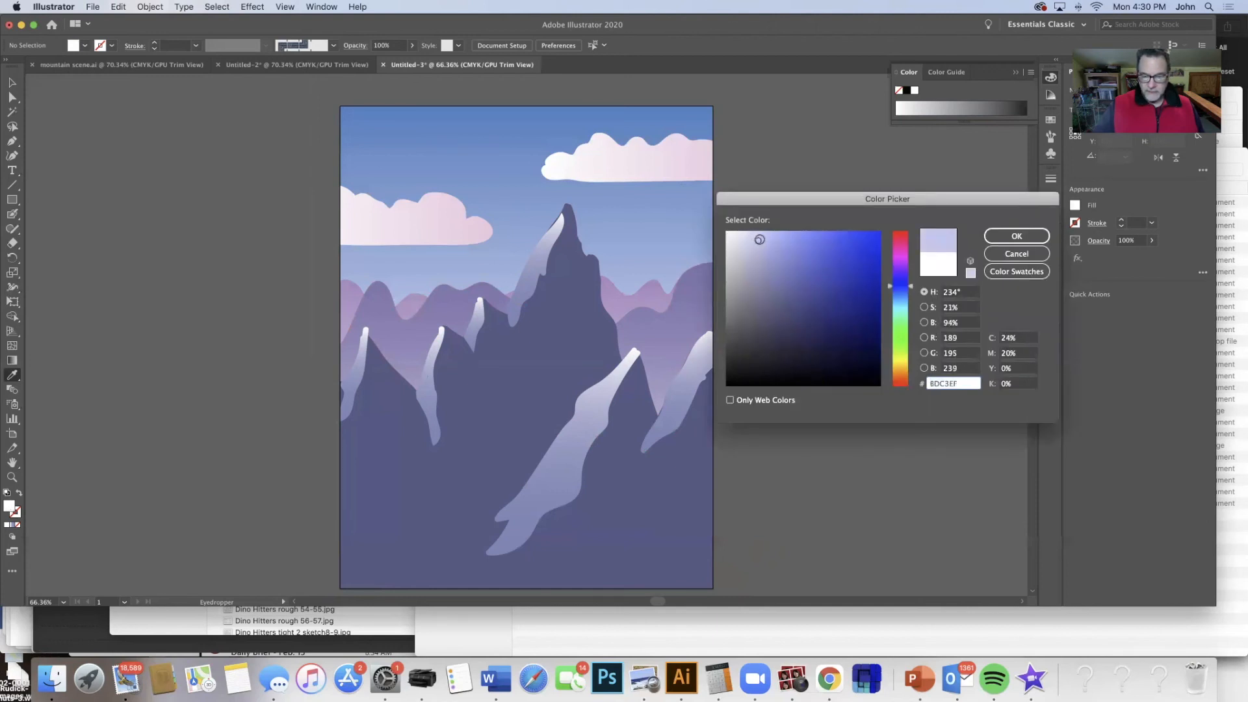
click(758, 237)
click(998, 238)
click(1050, 121)
drag(901, 133, 962, 184)
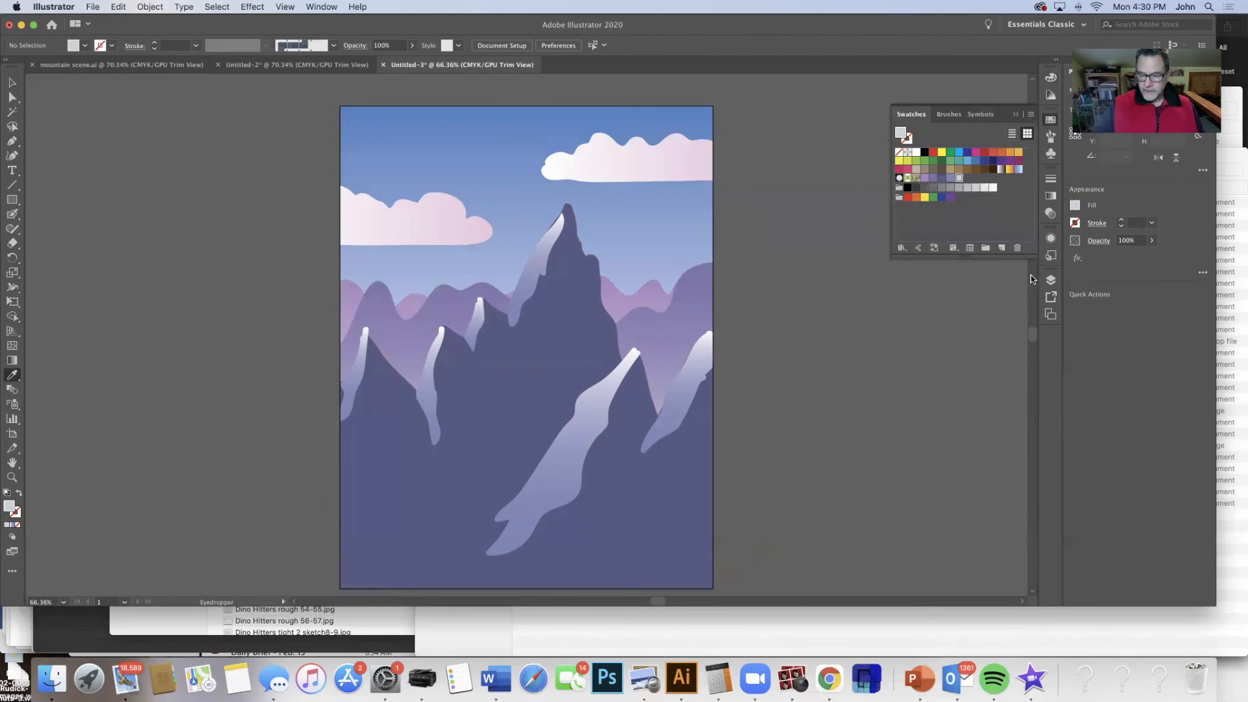
Select all the peak highlights and set their gradient's start stop to the saved pale lavender swatch
click(1050, 196)
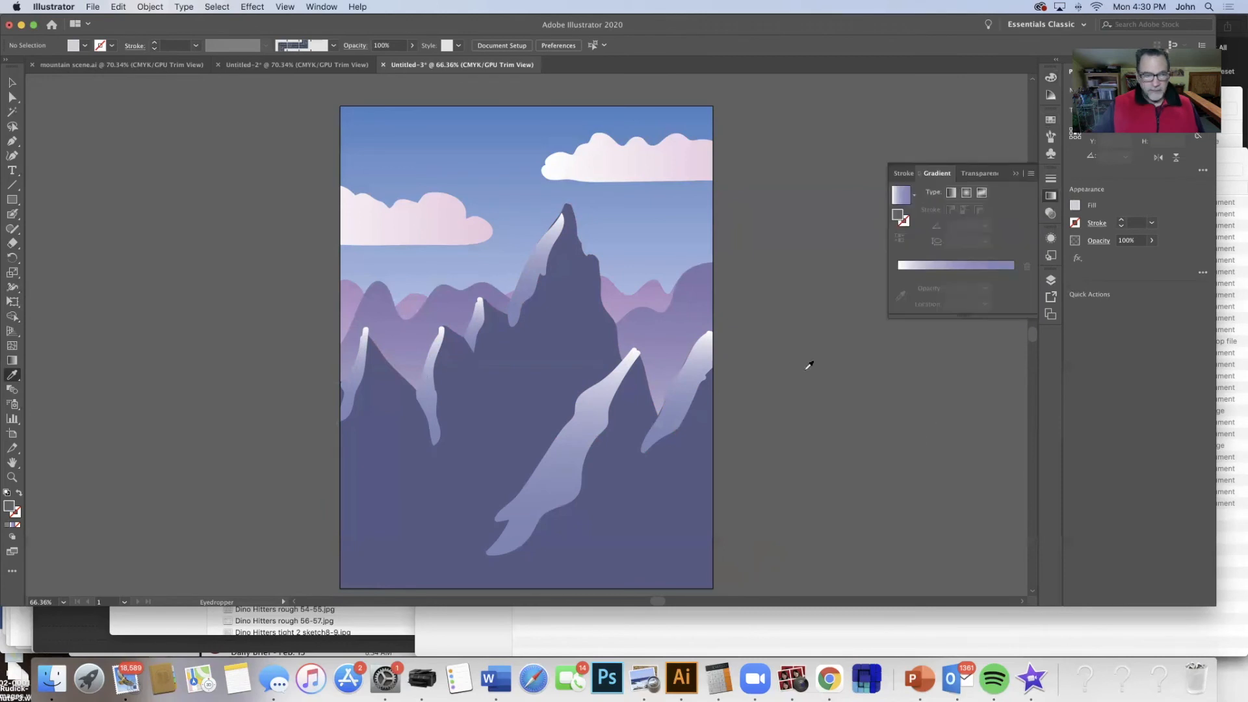
click(13, 84)
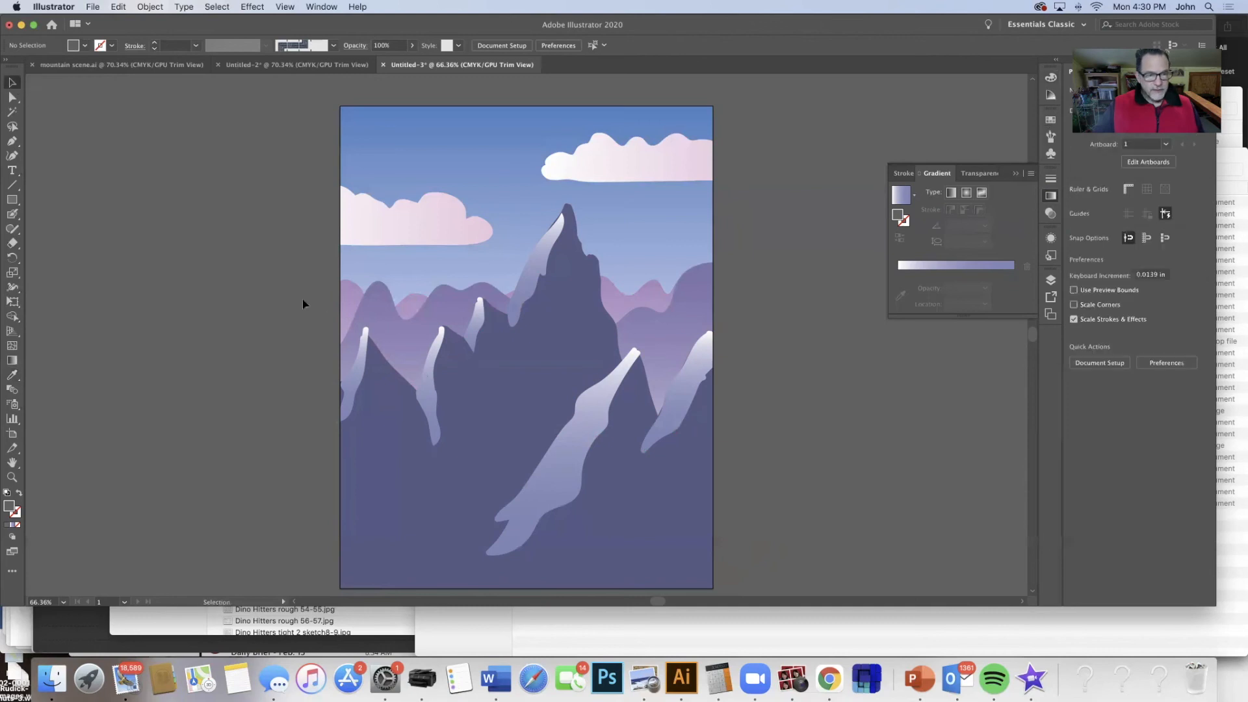
click(364, 354)
shift+click(432, 377)
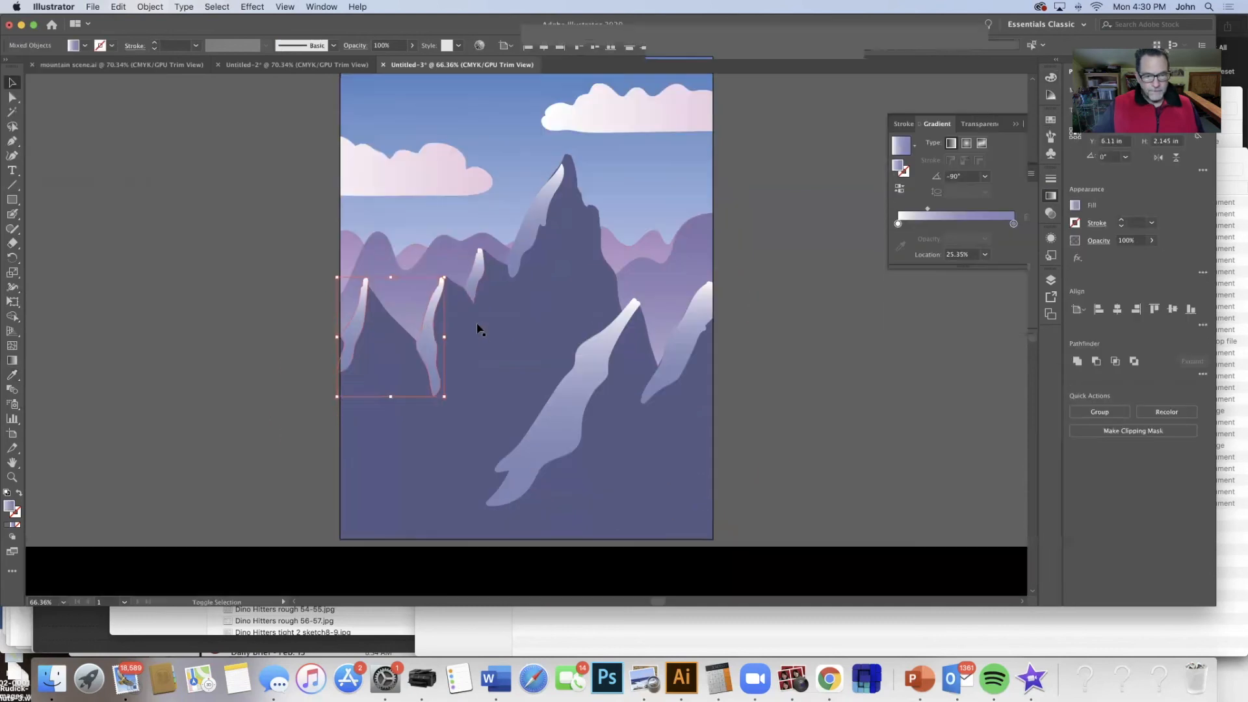
shift+click(479, 319)
shift+click(511, 317)
shift+click(588, 406)
shift+click(687, 406)
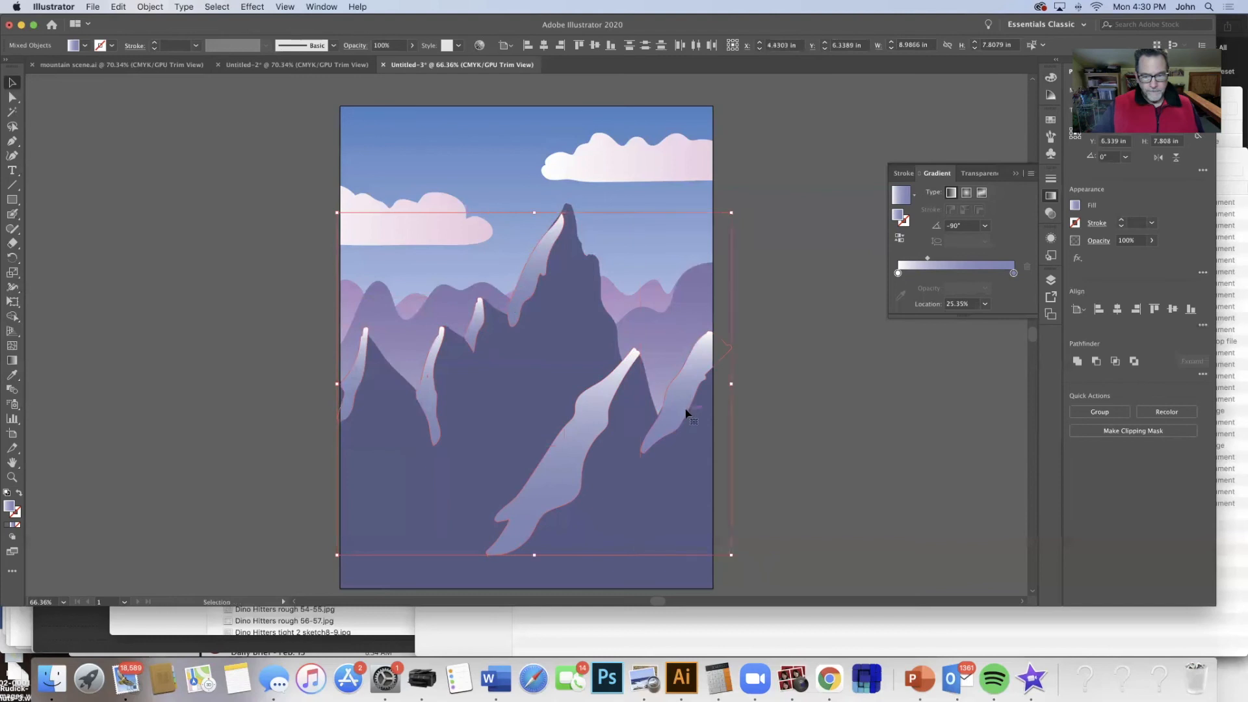
double_click(898, 273)
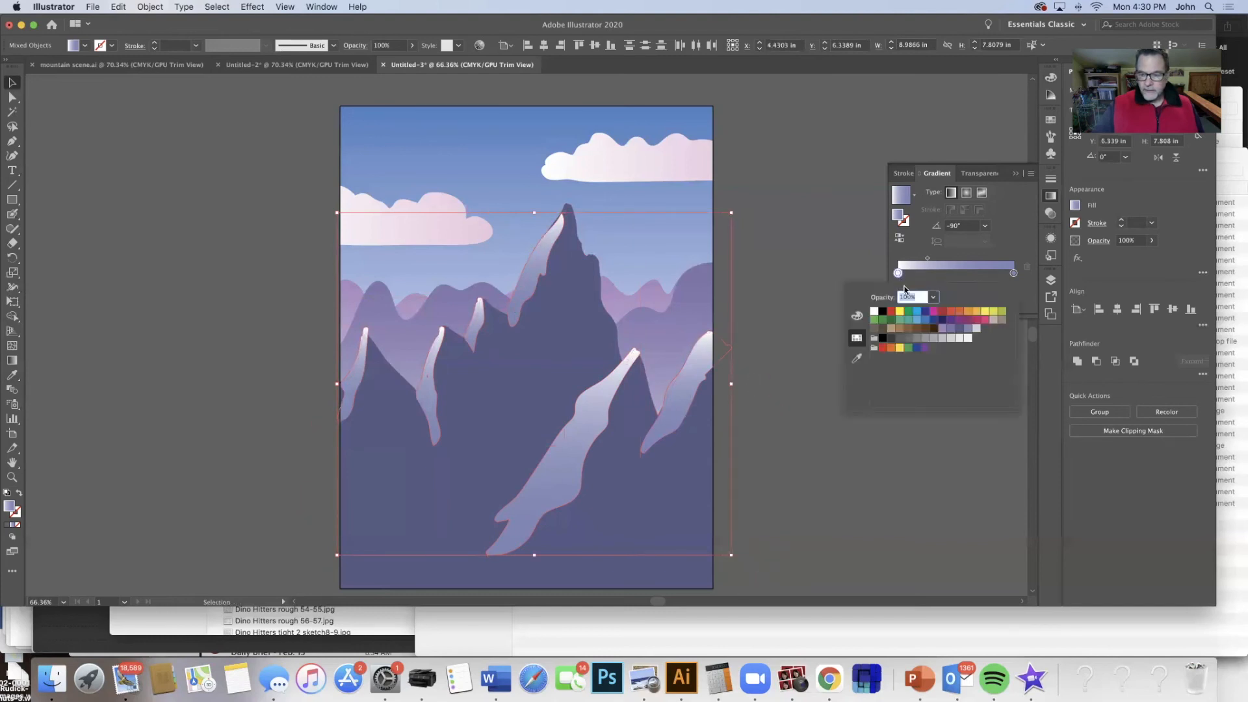
click(976, 328)
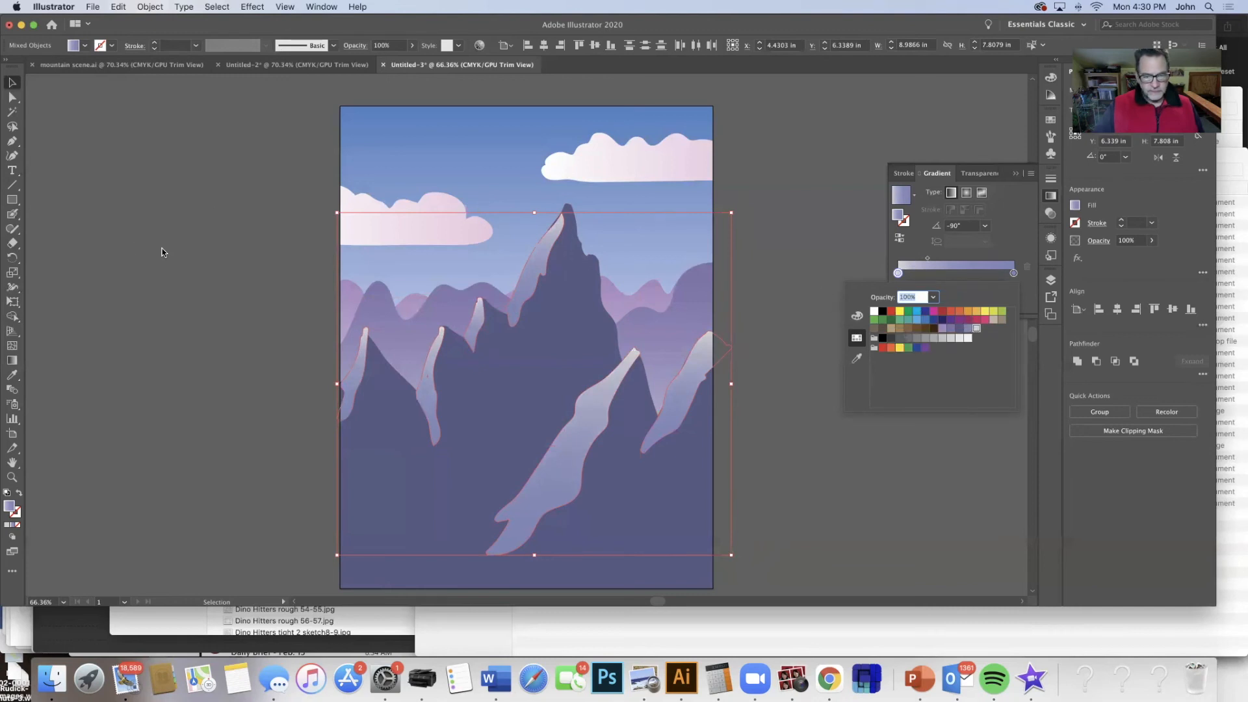
key(Escape)
key(a)
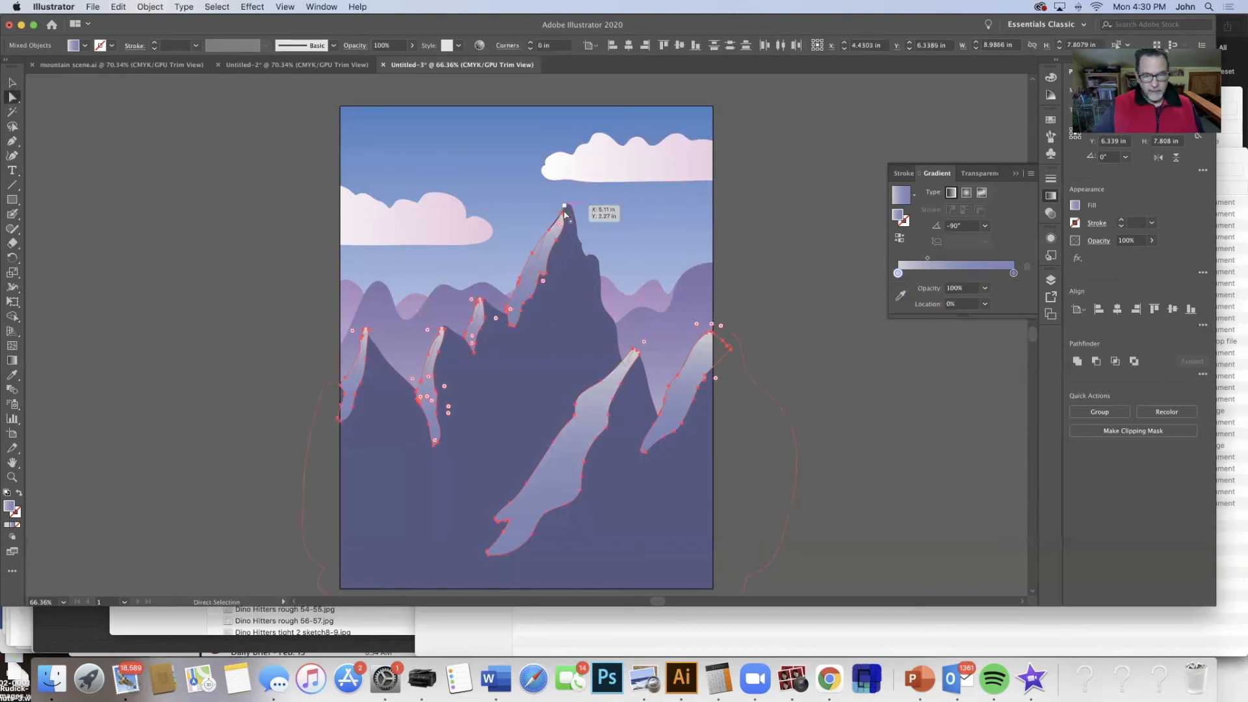
drag(565, 211, 566, 206)
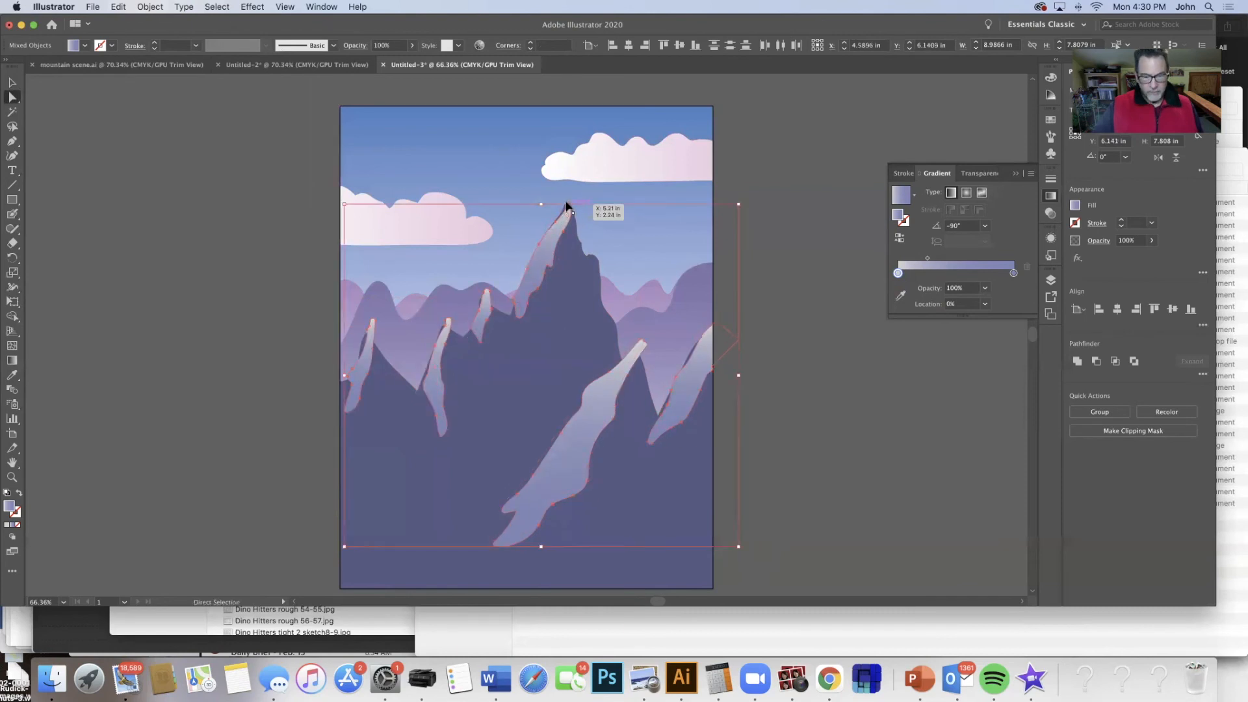
click(564, 223)
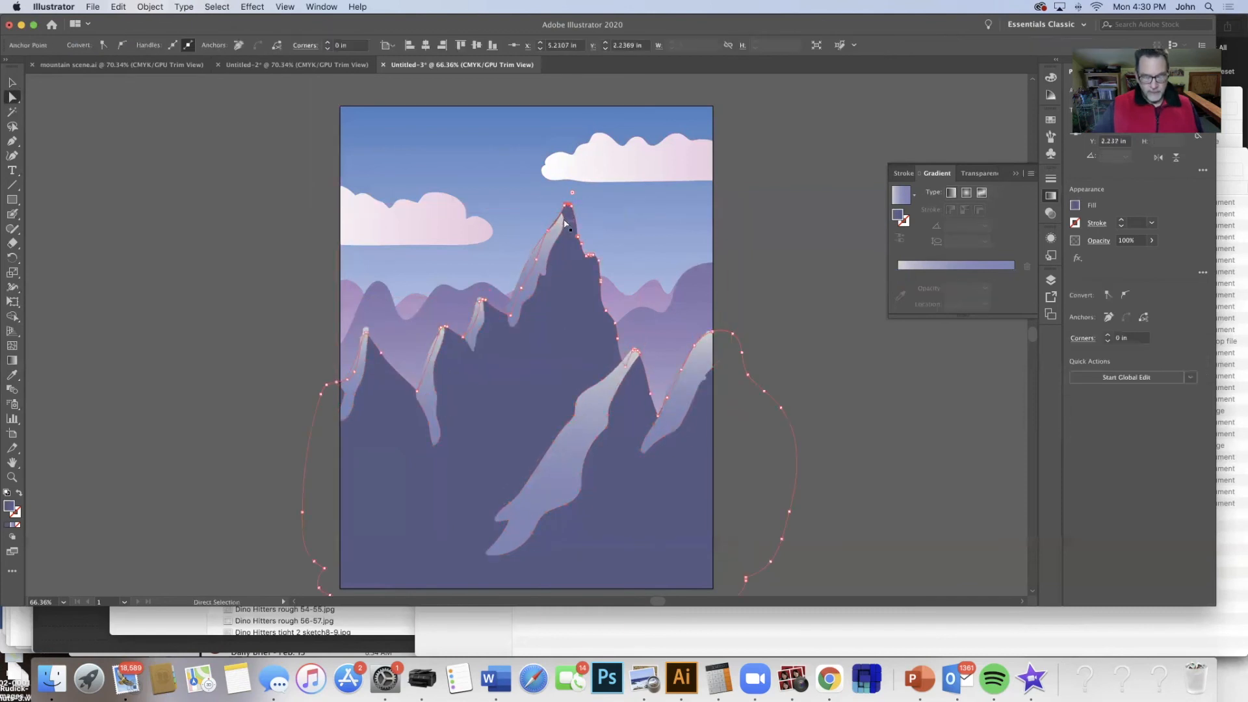
click(12, 82)
click(130, 132)
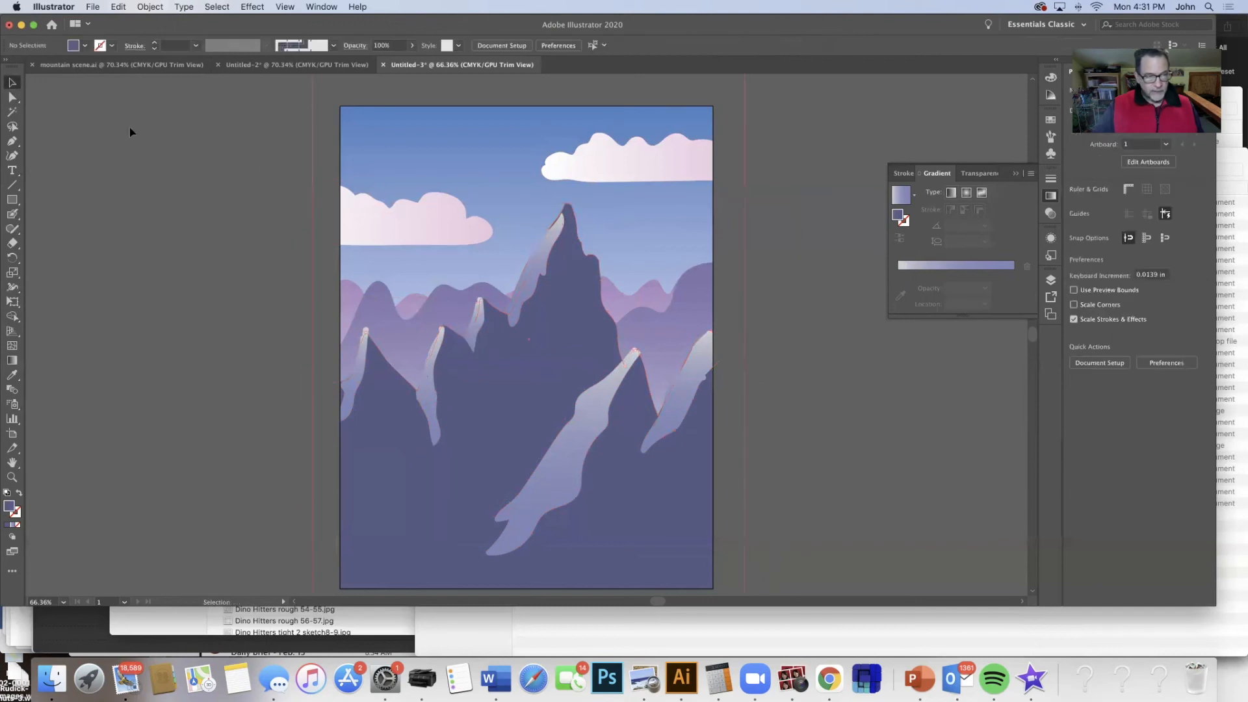
Pull the top anchor of the main peak's highlight up past the summit and trim the overhanging tip with the Eraser
click(12, 98)
click(563, 220)
click(562, 217)
drag(562, 217, 571, 201)
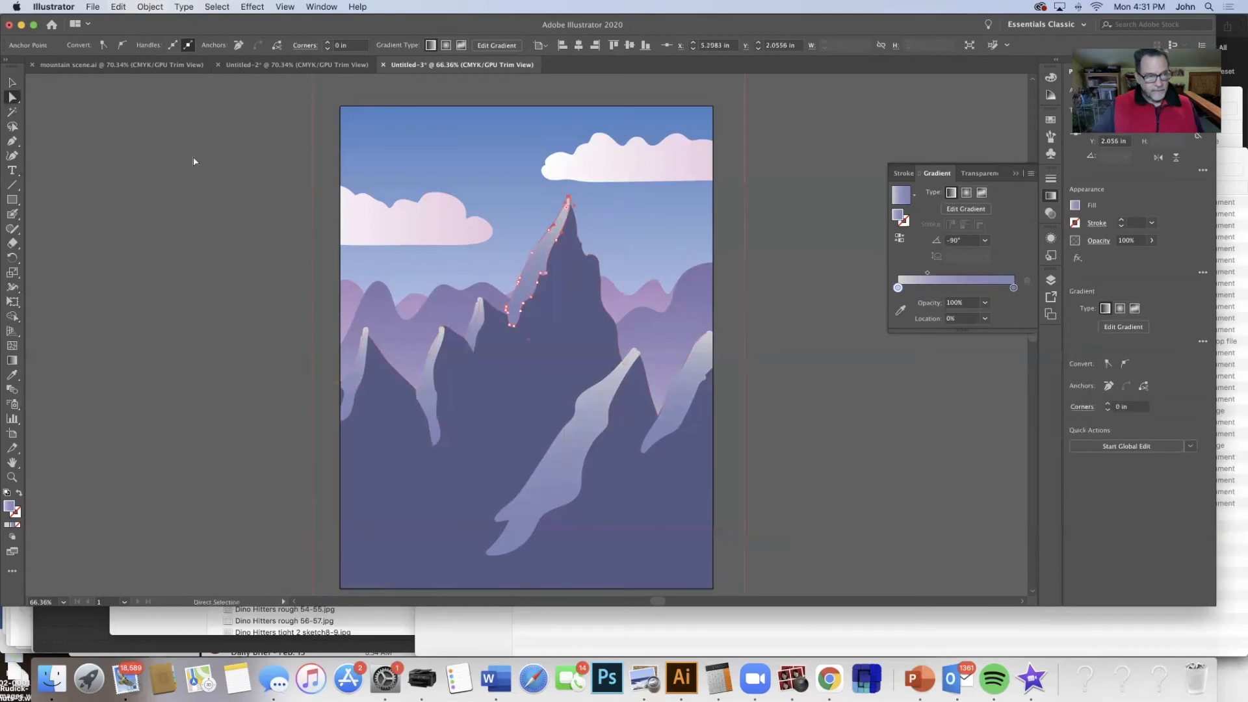
click(11, 243)
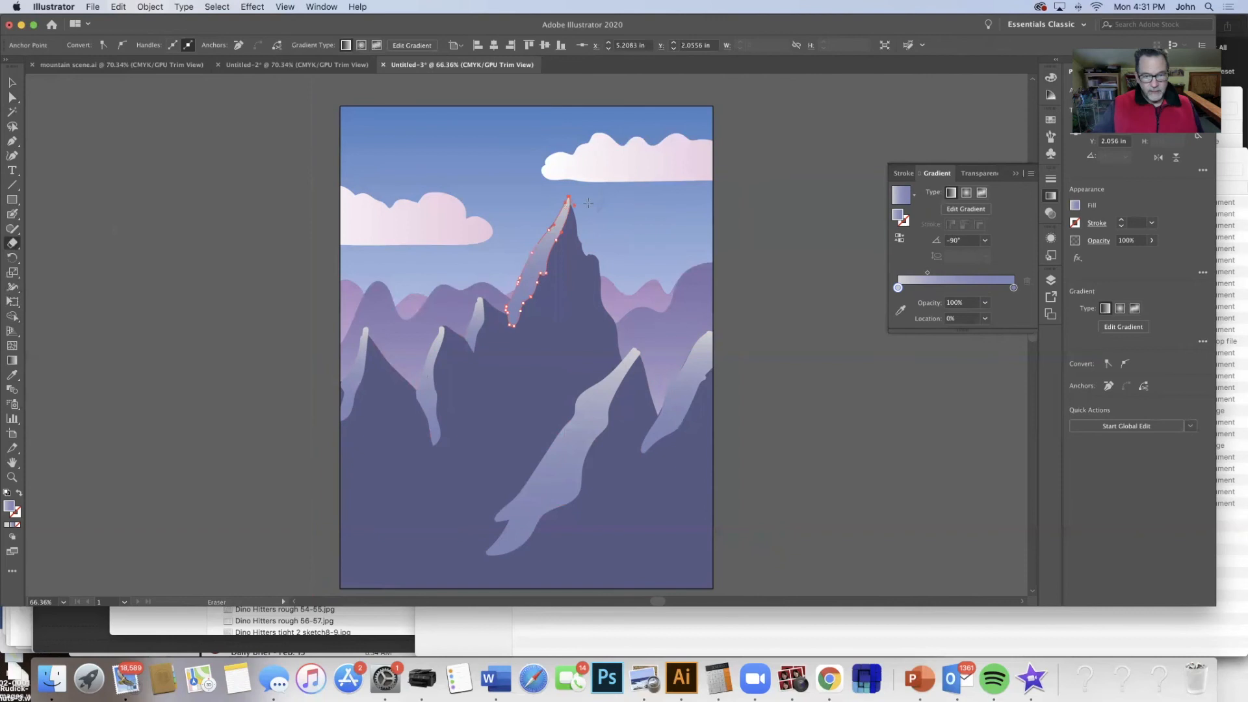
mouse_move(580, 199)
mouse_down()
mouse_move(566, 189)
mouse_move(574, 196)
mouse_move(552, 210)
mouse_up()
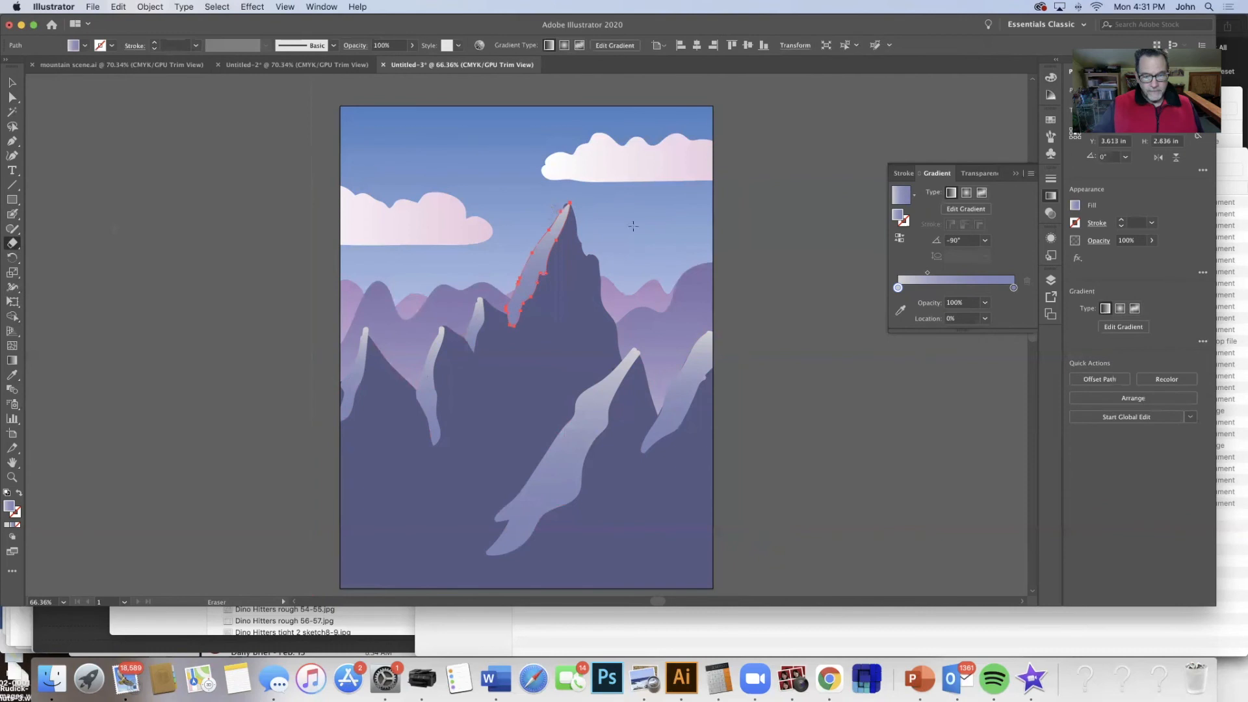
Trim the tip of the dark mountain shape at the main summit with the Eraser and deselect it
key(v)
click(585, 271)
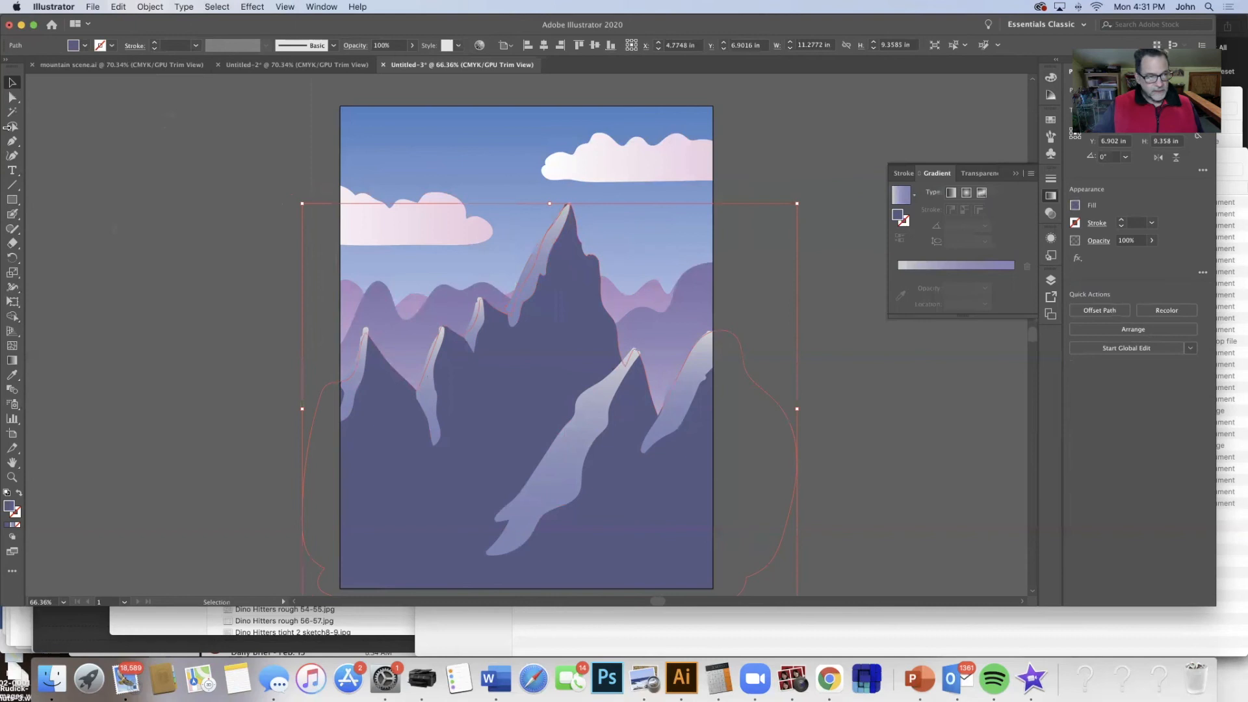
click(12, 242)
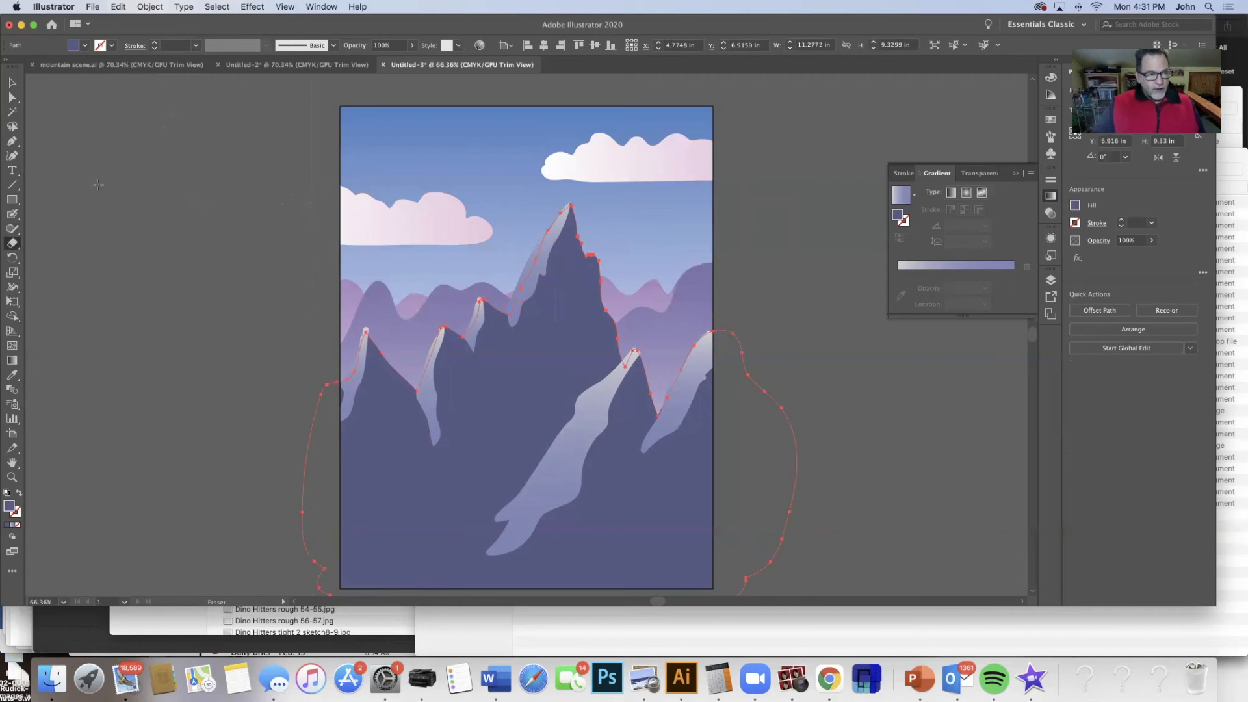
click(13, 82)
click(177, 168)
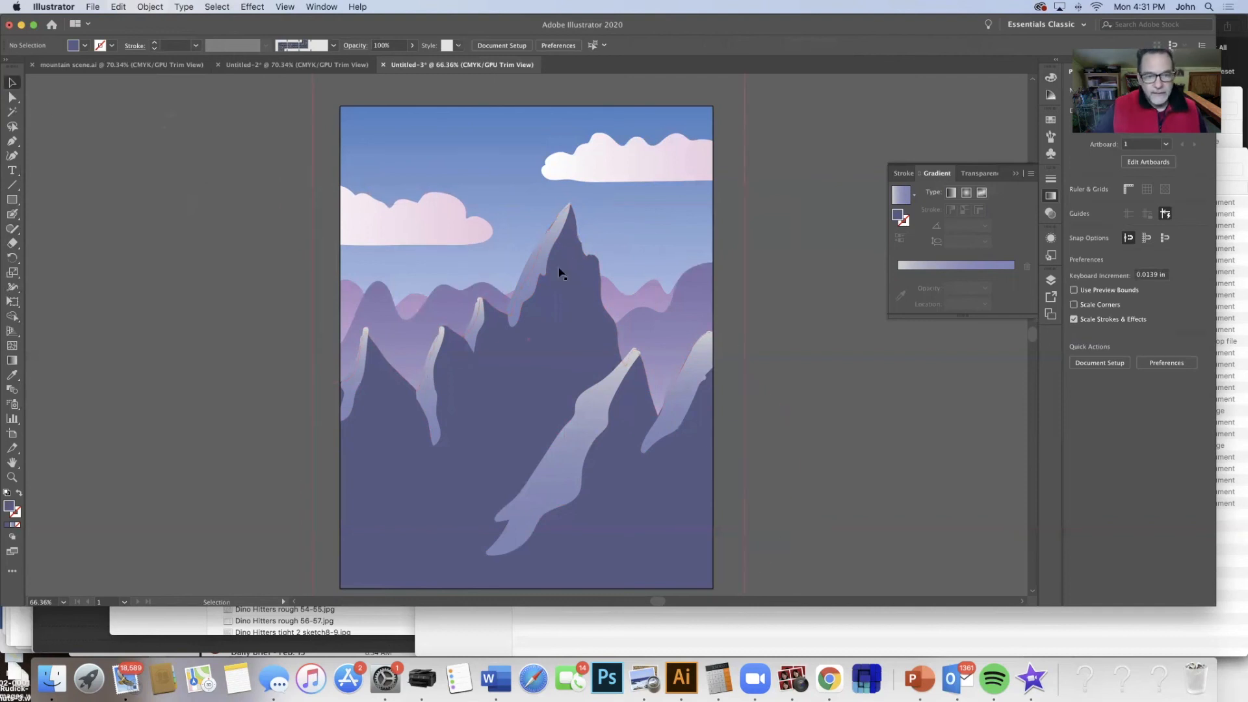
Erase the dark mountain edge showing outside the highlight along the main peak's left slope, and deselect the mountain
click(576, 267)
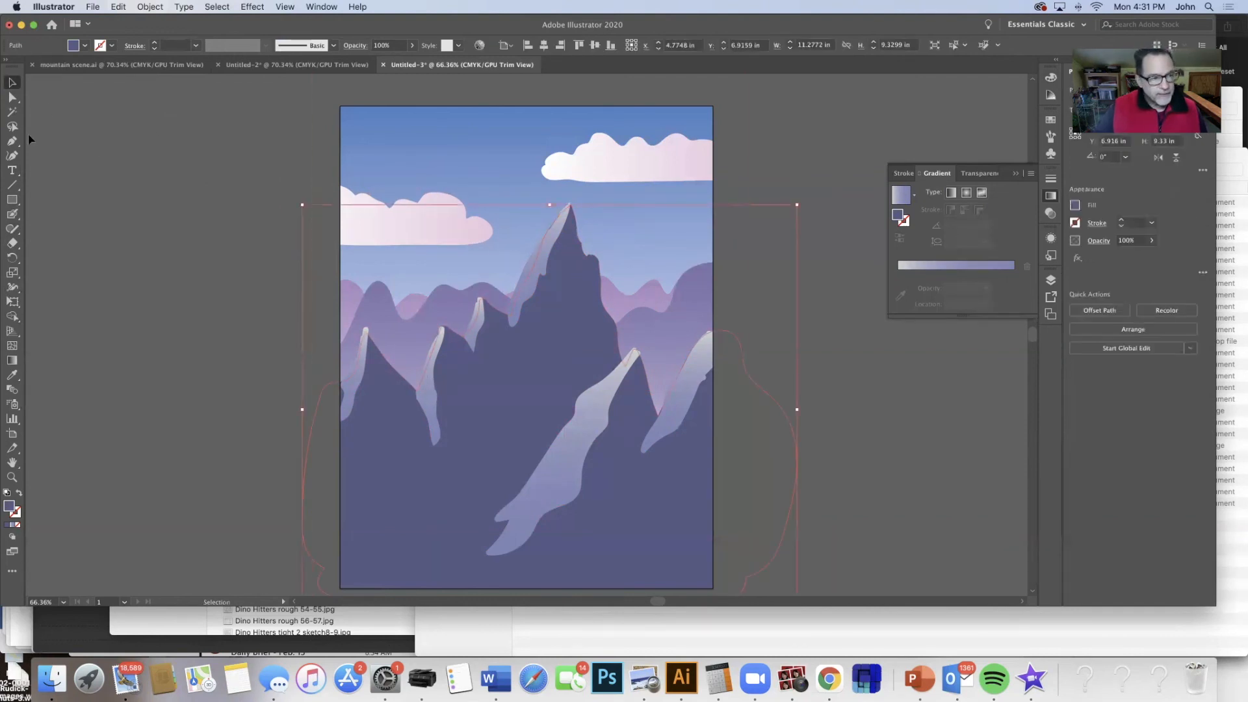
click(13, 243)
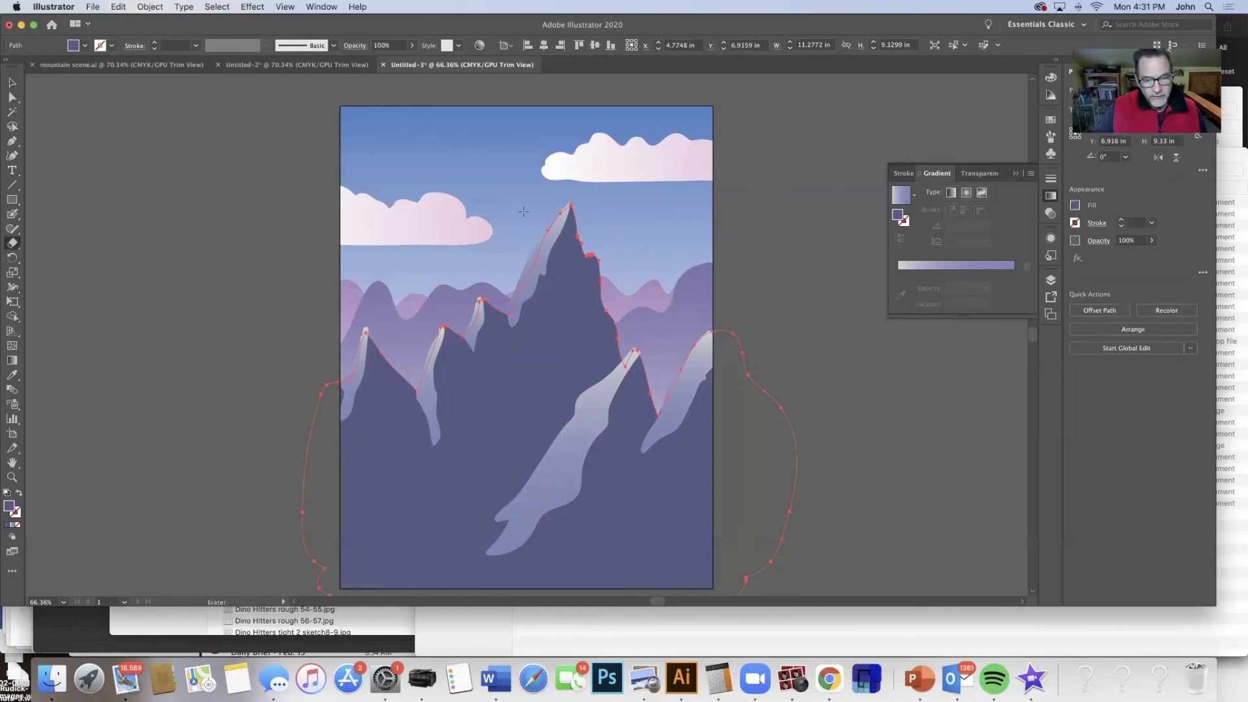
drag(560, 209, 537, 235)
click(12, 83)
click(117, 118)
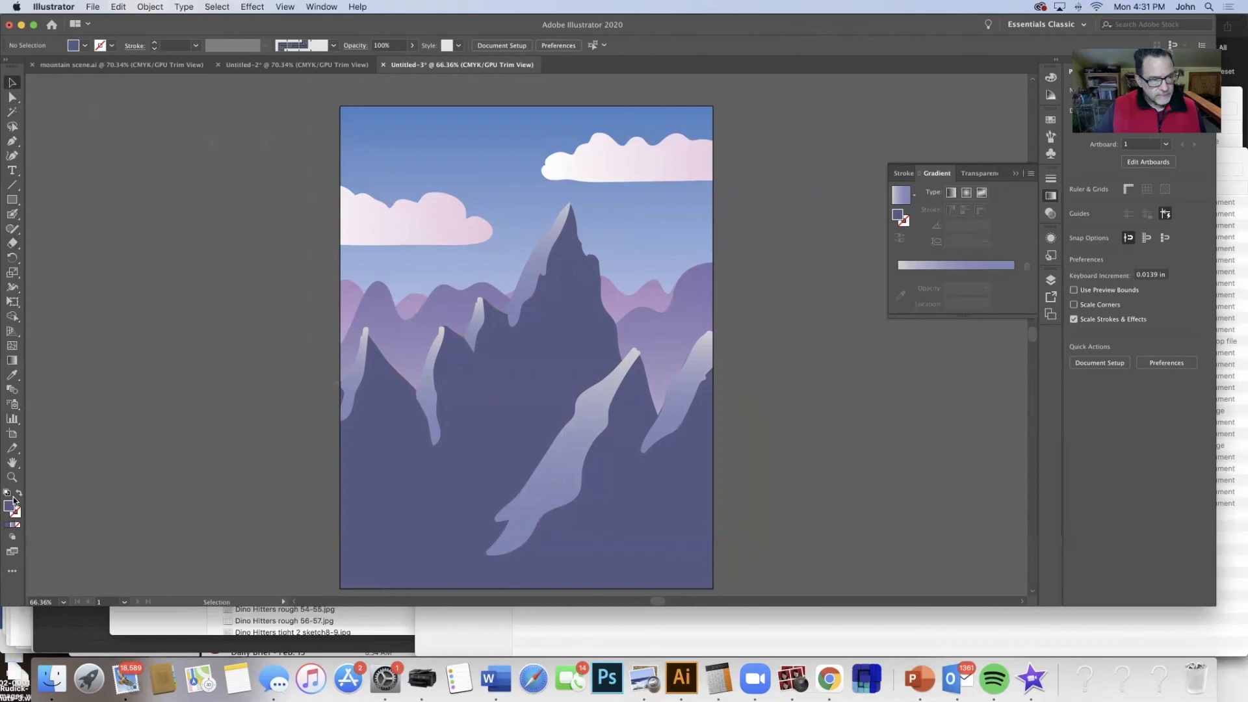
Set the fill to a darker shade of the mountain's purple and switch to the Blob Brush
click(15, 379)
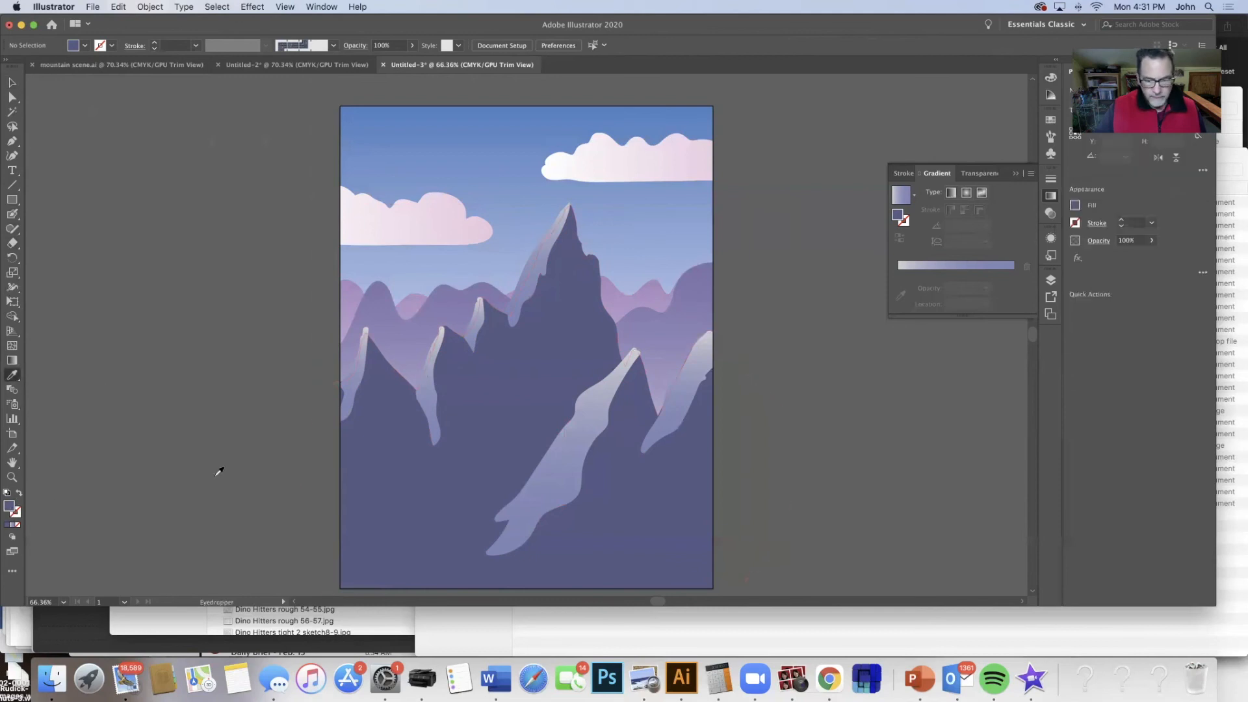
double_click(9, 505)
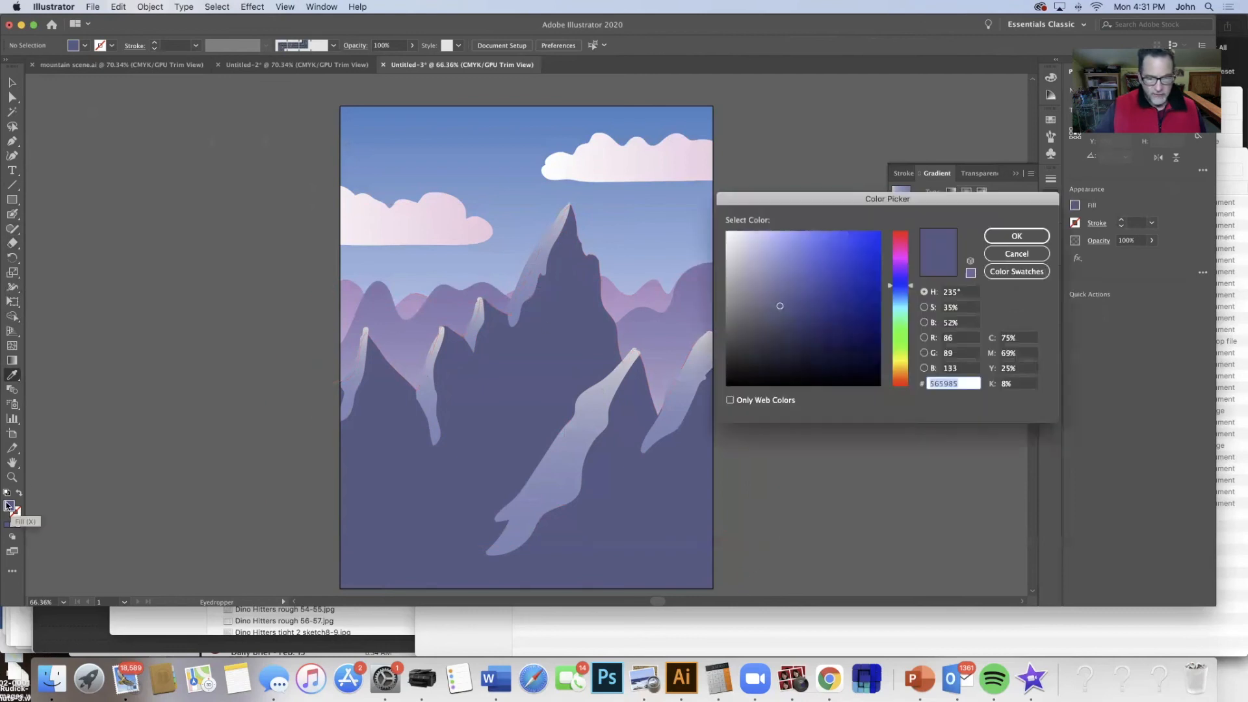
click(788, 320)
drag(788, 320, 780, 328)
click(1016, 238)
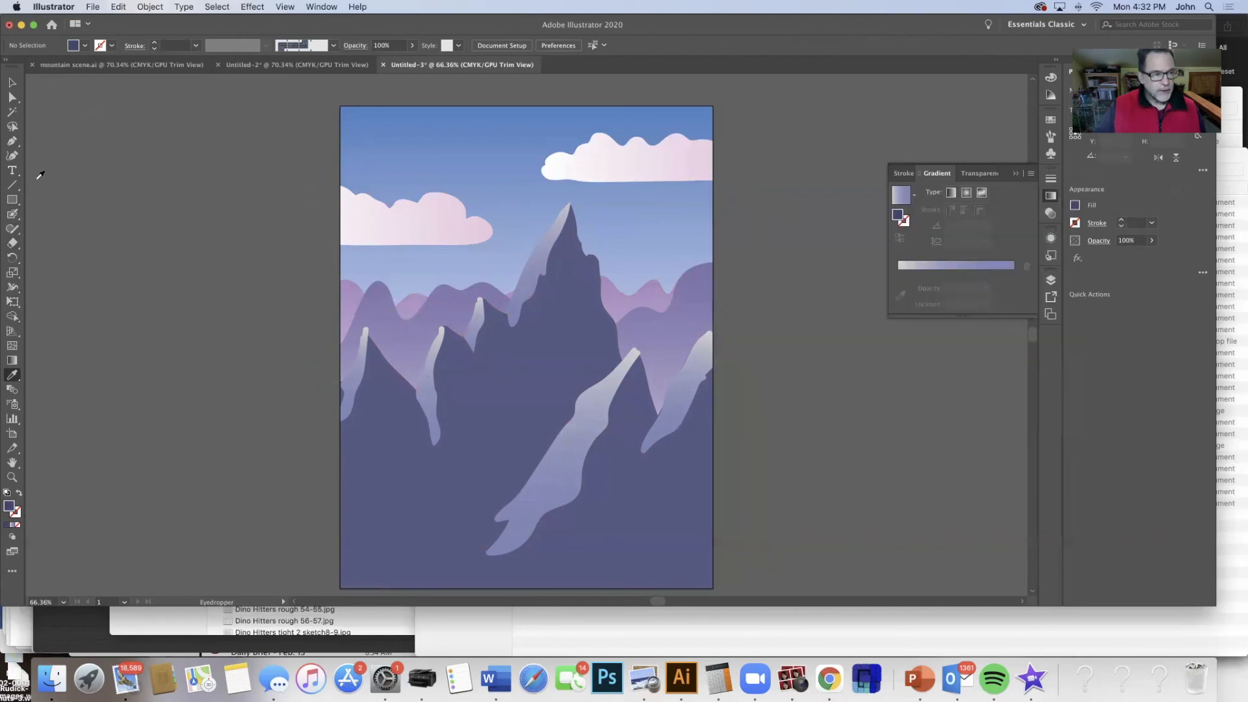
click(17, 215)
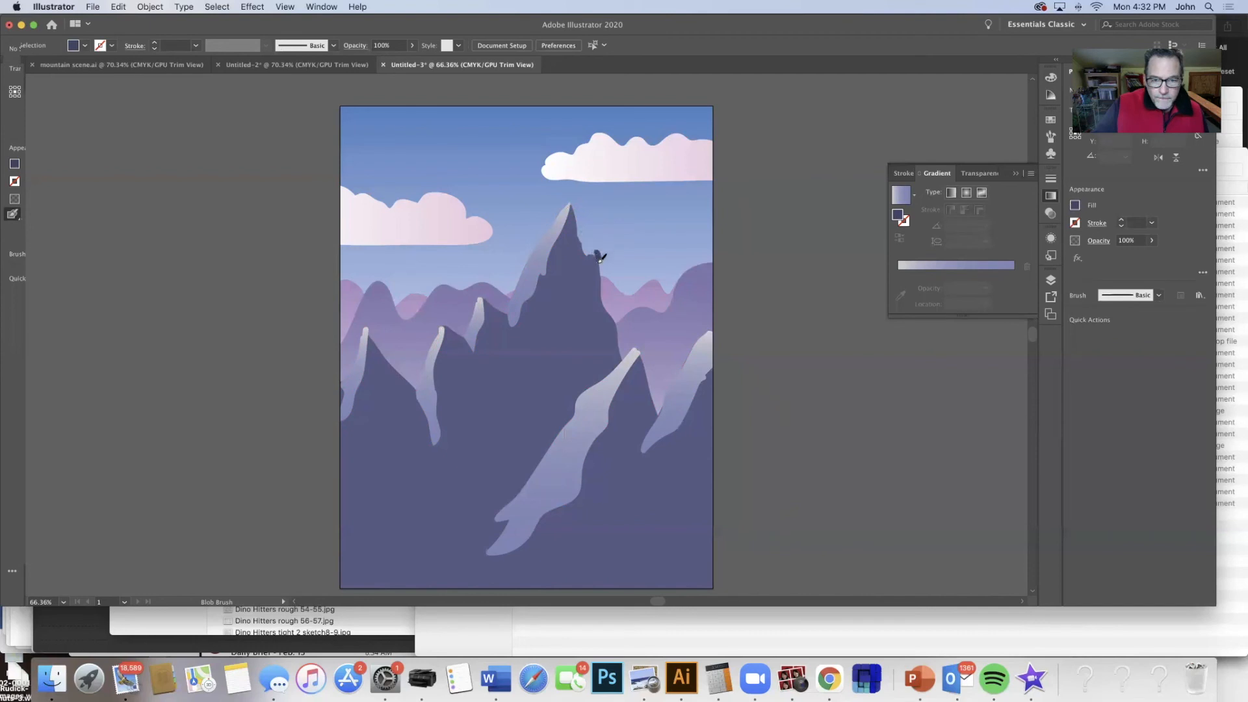
Paint dark strokes down the main peak's right slope and outline a shadow about 2.2 by 3.3 in on the neighbouring peak
mouse_move(599, 268)
mouse_down()
mouse_move(597, 278)
mouse_move(585, 235)
mouse_up()
mouse_move(603, 306)
mouse_down()
mouse_move(613, 315)
mouse_move(599, 283)
mouse_move(621, 368)
mouse_move(619, 329)
mouse_move(618, 351)
mouse_up()
mouse_move(495, 308)
mouse_down()
mouse_move(529, 333)
mouse_move(549, 382)
mouse_up()
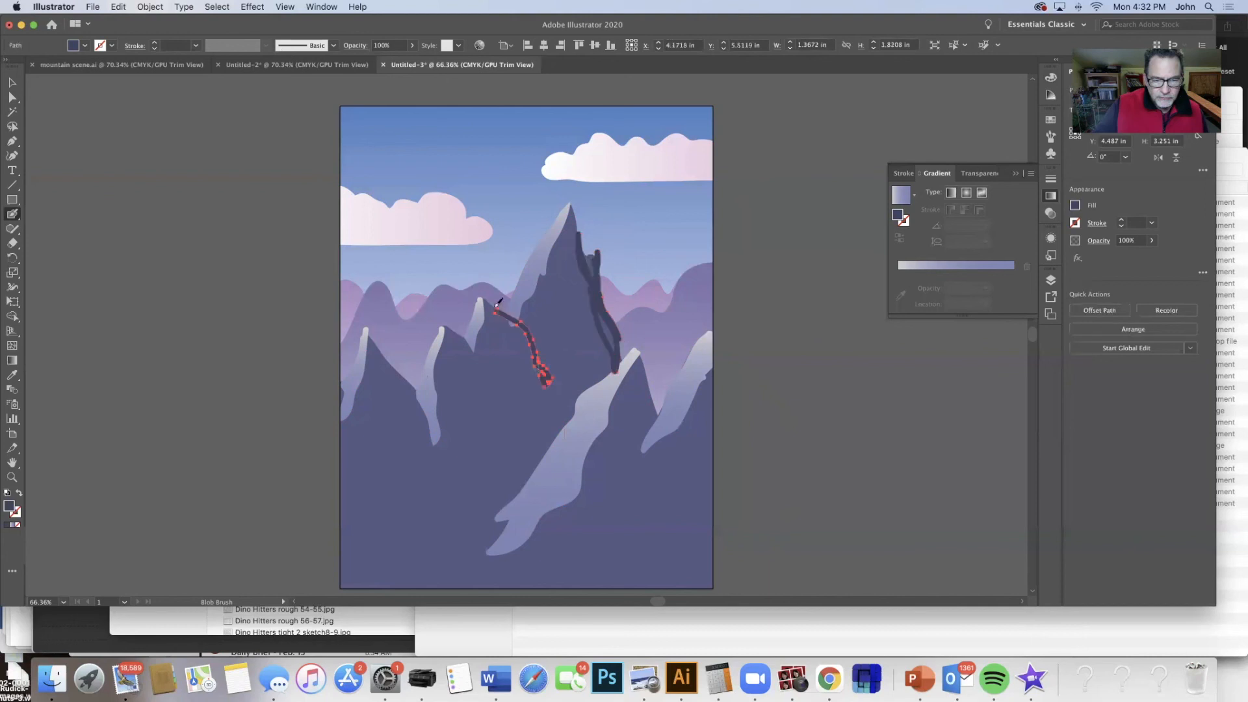
mouse_move(492, 306)
mouse_down()
mouse_move(538, 416)
mouse_move(563, 431)
mouse_move(568, 407)
mouse_move(549, 384)
mouse_up()
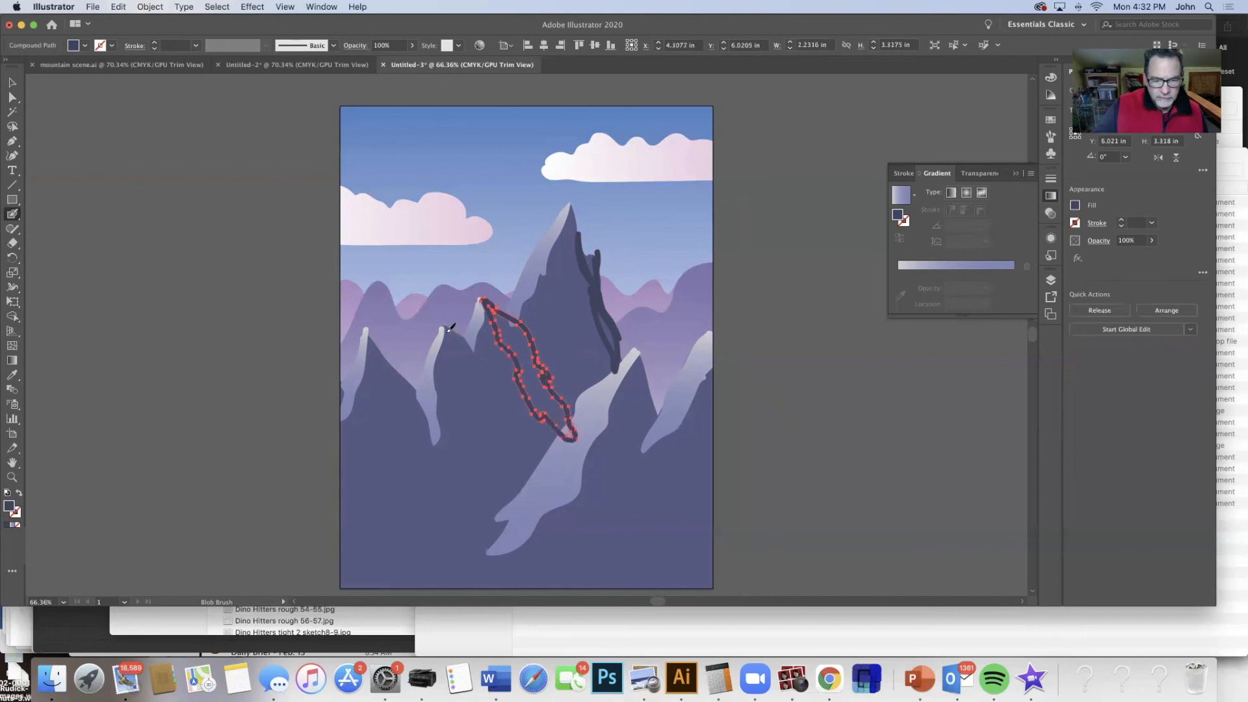
Paint a shadow about 1.8 in tall on the next peak and outline a jagged one about 3.5 in tall below it
mouse_move(477, 349)
mouse_down()
mouse_move(499, 409)
mouse_move(459, 329)
mouse_up()
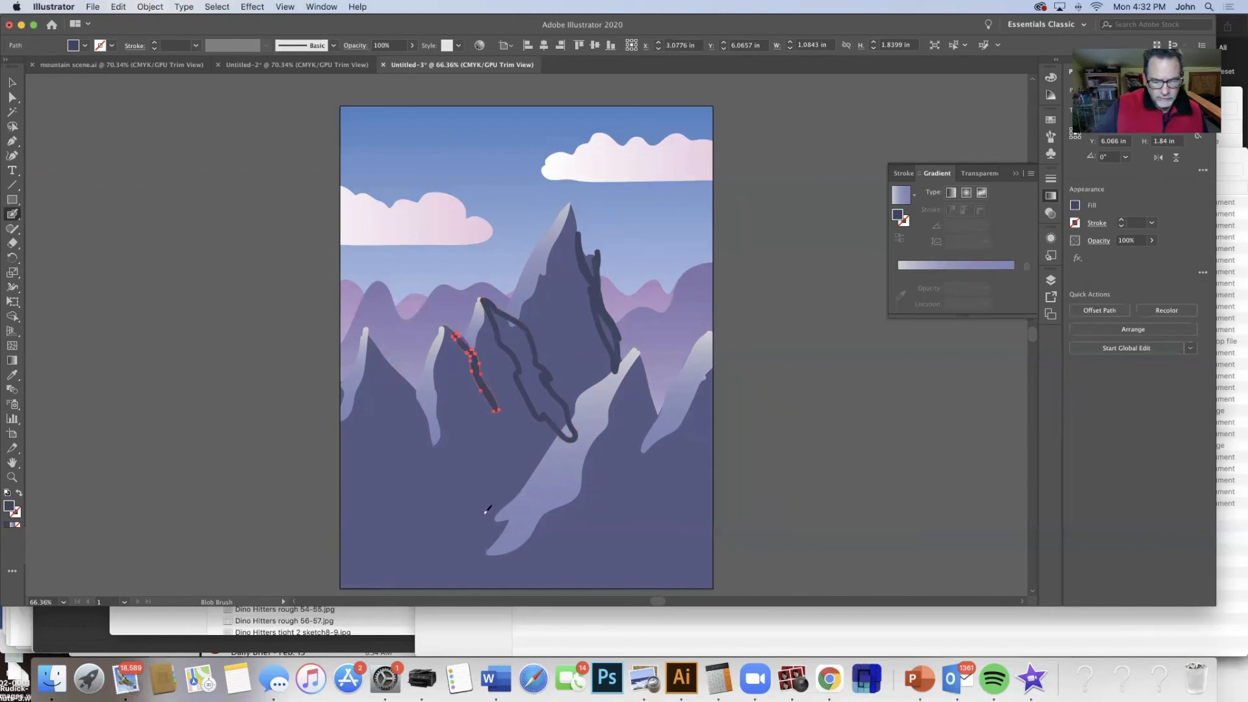
drag(431, 437, 492, 513)
mouse_move(444, 466)
mouse_down()
mouse_move(448, 524)
mouse_move(437, 553)
mouse_move(406, 535)
mouse_move(409, 578)
mouse_move(480, 541)
mouse_up()
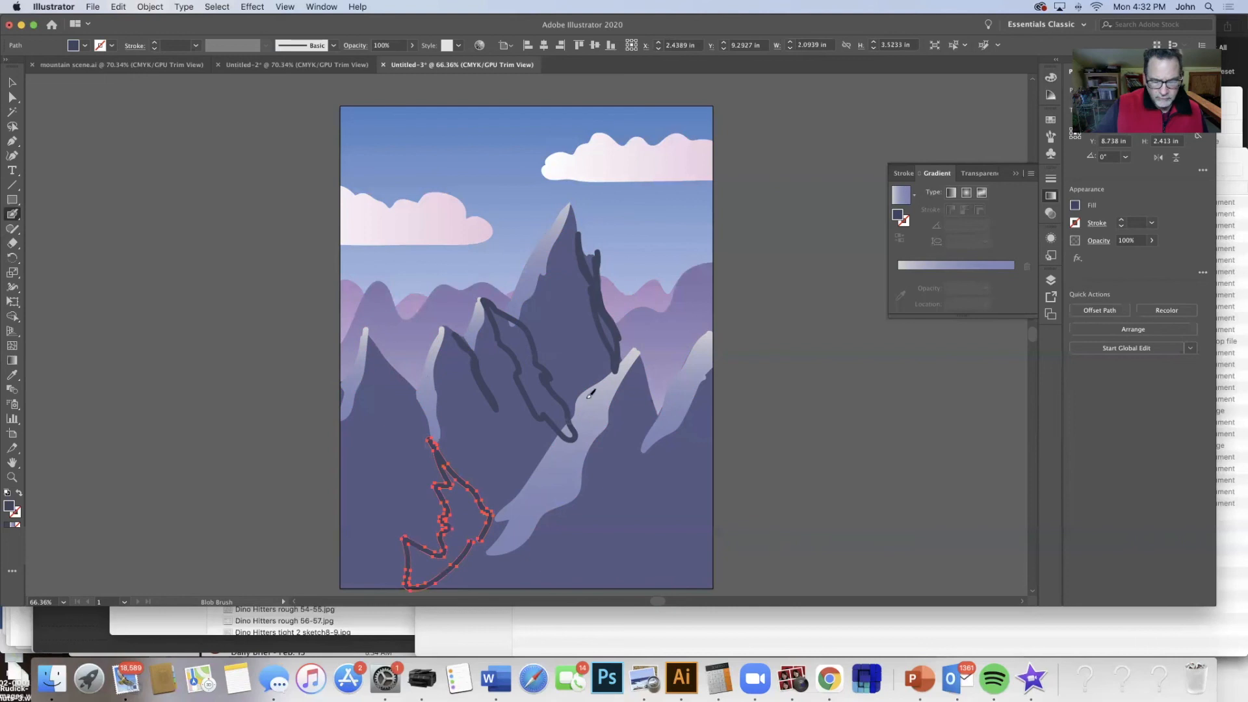
Shade the right slopes of the foreground and far-left peaks, extend the main peak's shadow outline inward, and close the lower-left outline
mouse_move(658, 414)
mouse_down()
mouse_move(647, 368)
mouse_move(649, 420)
mouse_up()
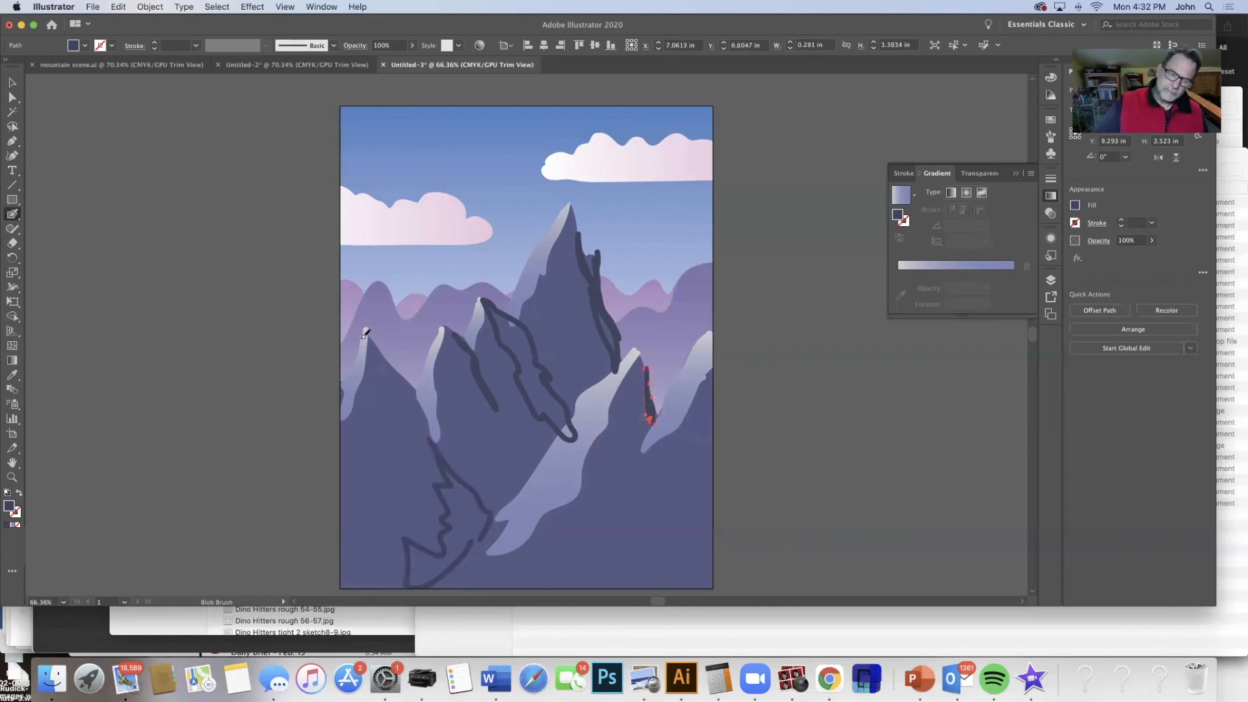
mouse_move(375, 343)
mouse_down()
mouse_move(420, 398)
mouse_move(379, 340)
mouse_move(409, 390)
mouse_up()
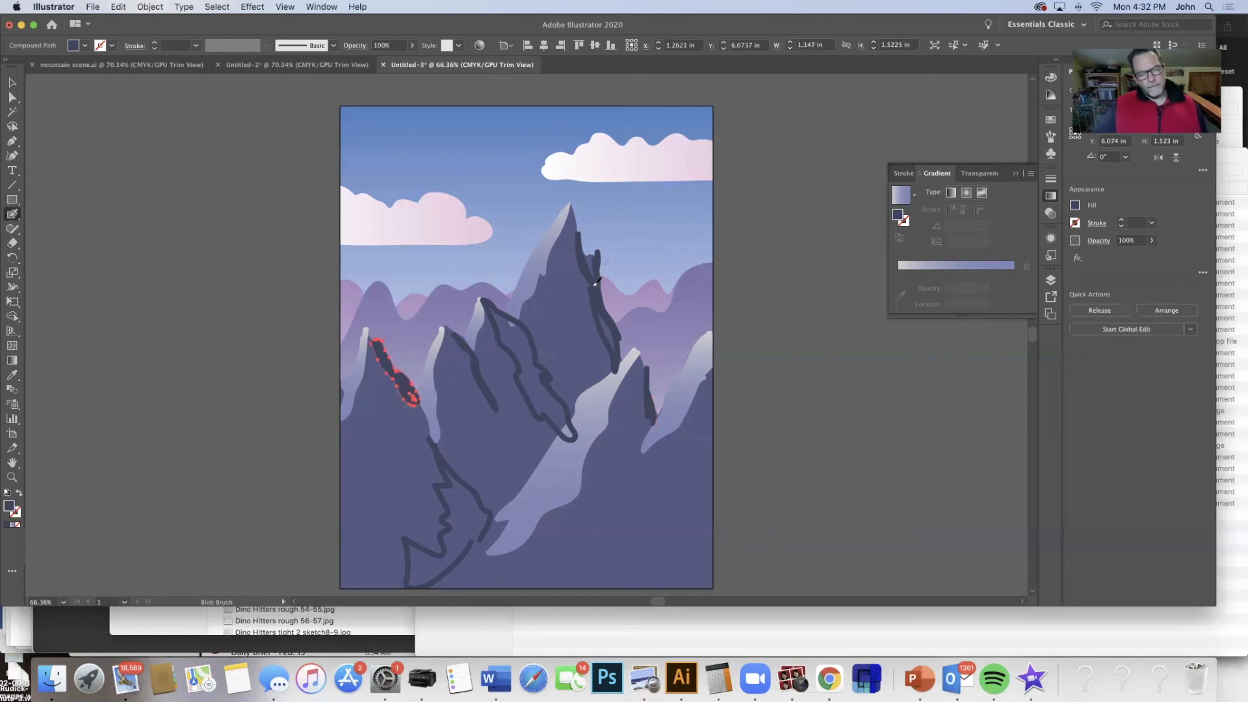
mouse_move(589, 272)
mouse_down()
mouse_move(577, 285)
mouse_move(616, 369)
mouse_move(575, 298)
mouse_move(592, 296)
mouse_move(612, 333)
mouse_up()
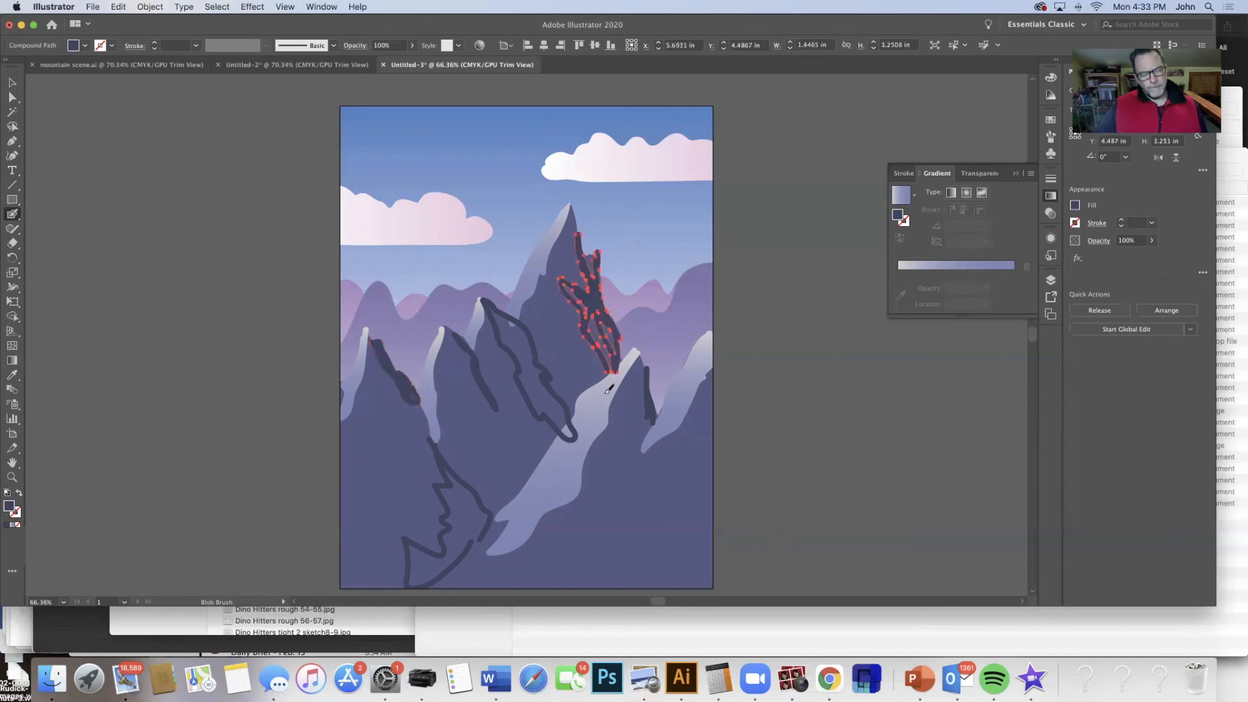
drag(477, 548, 416, 580)
Select all the painted shading shapes together and fill their hollow outlines into solid shadows with the Shape Builder
click(12, 82)
shift+click(408, 389)
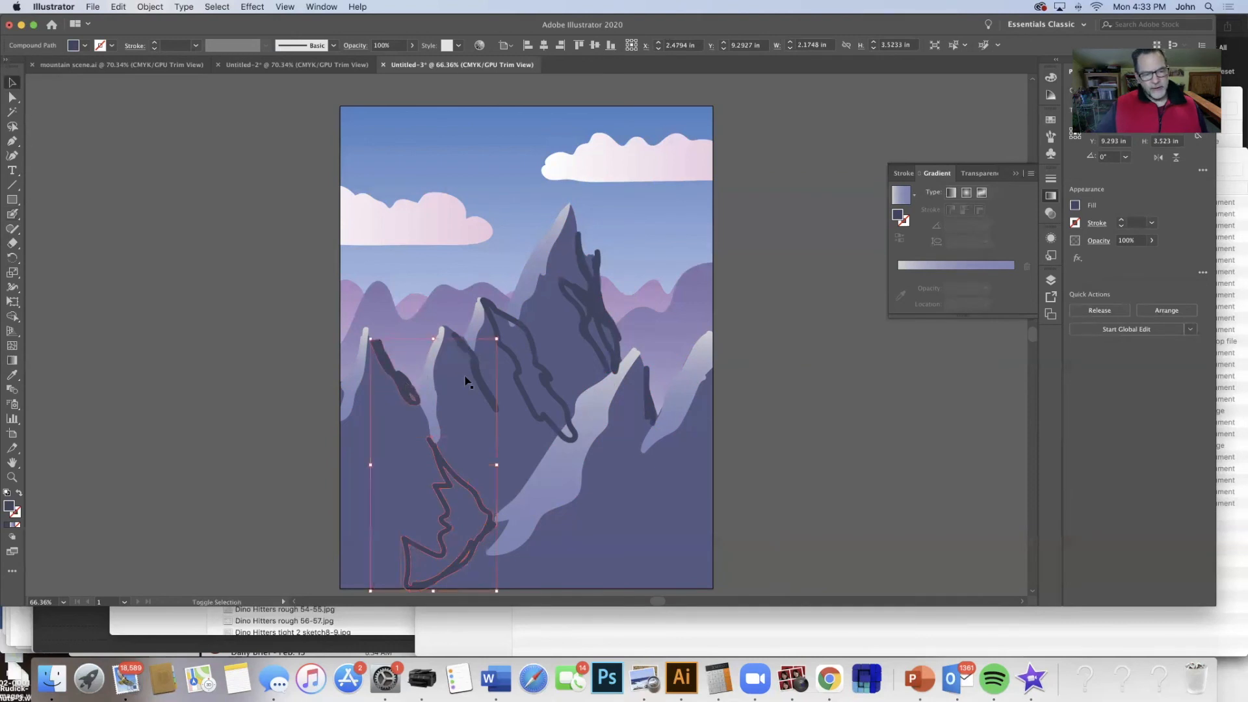
shift+click(549, 375)
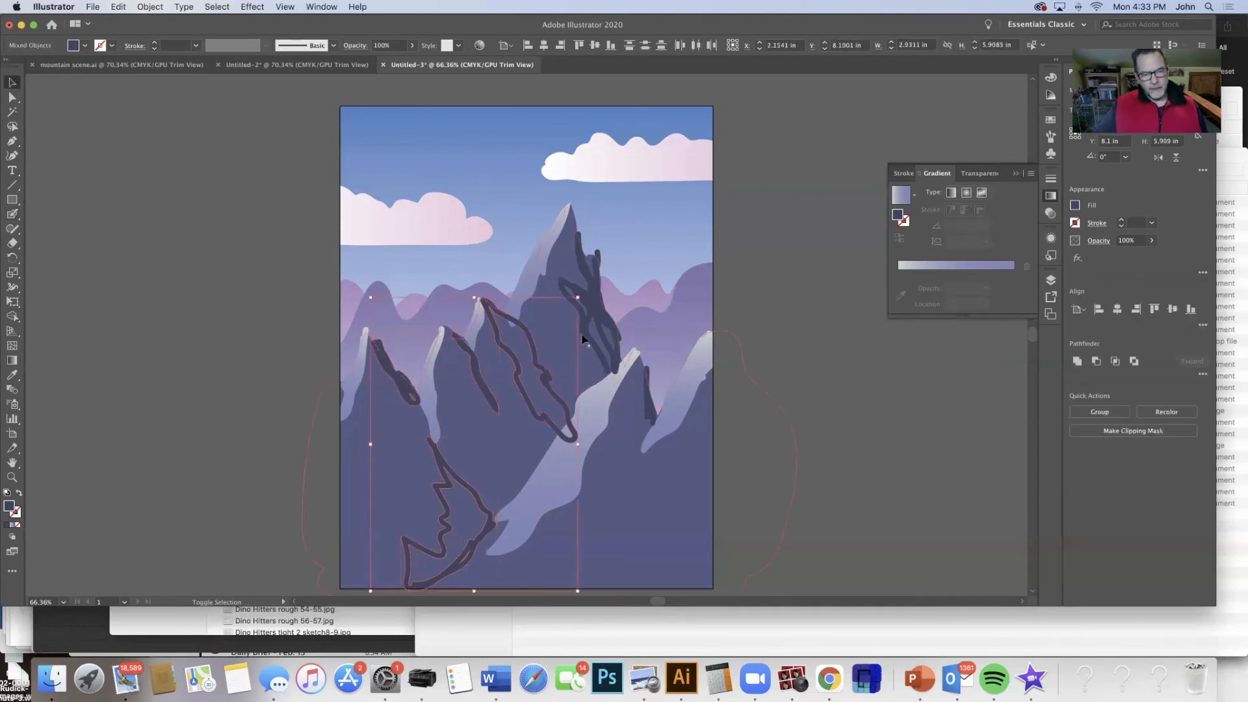
shift+click(613, 350)
shift+click(654, 401)
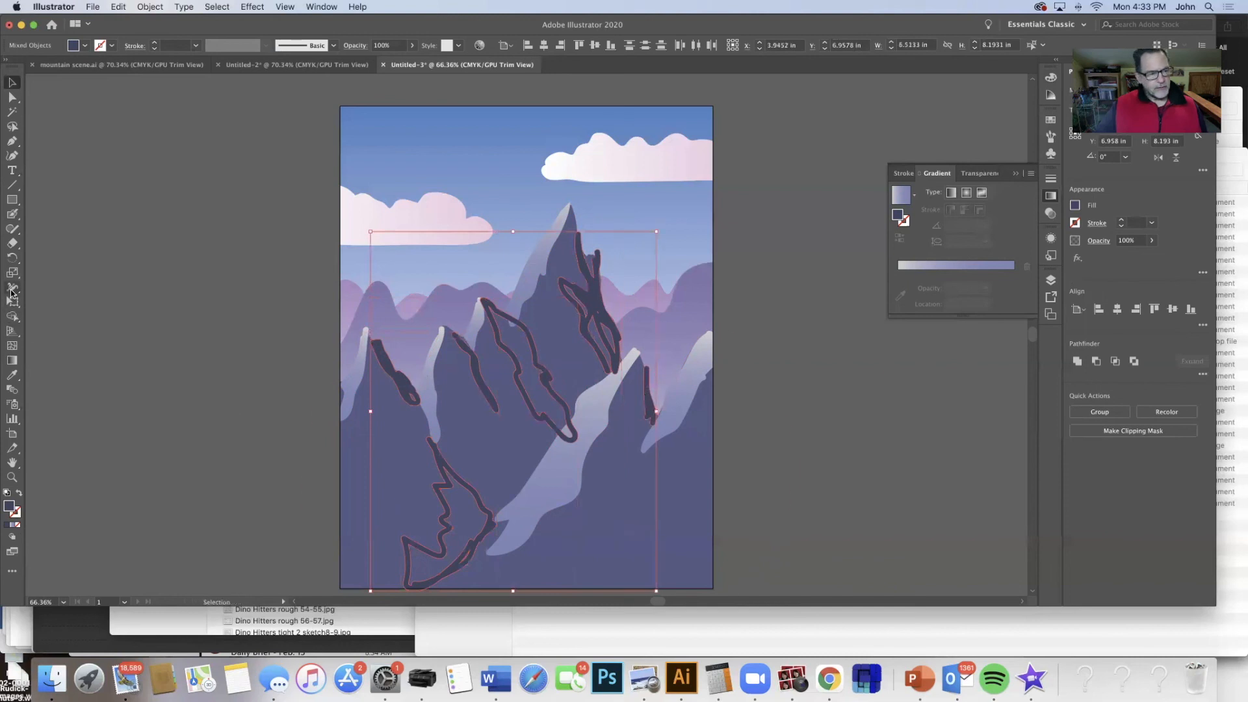
click(12, 316)
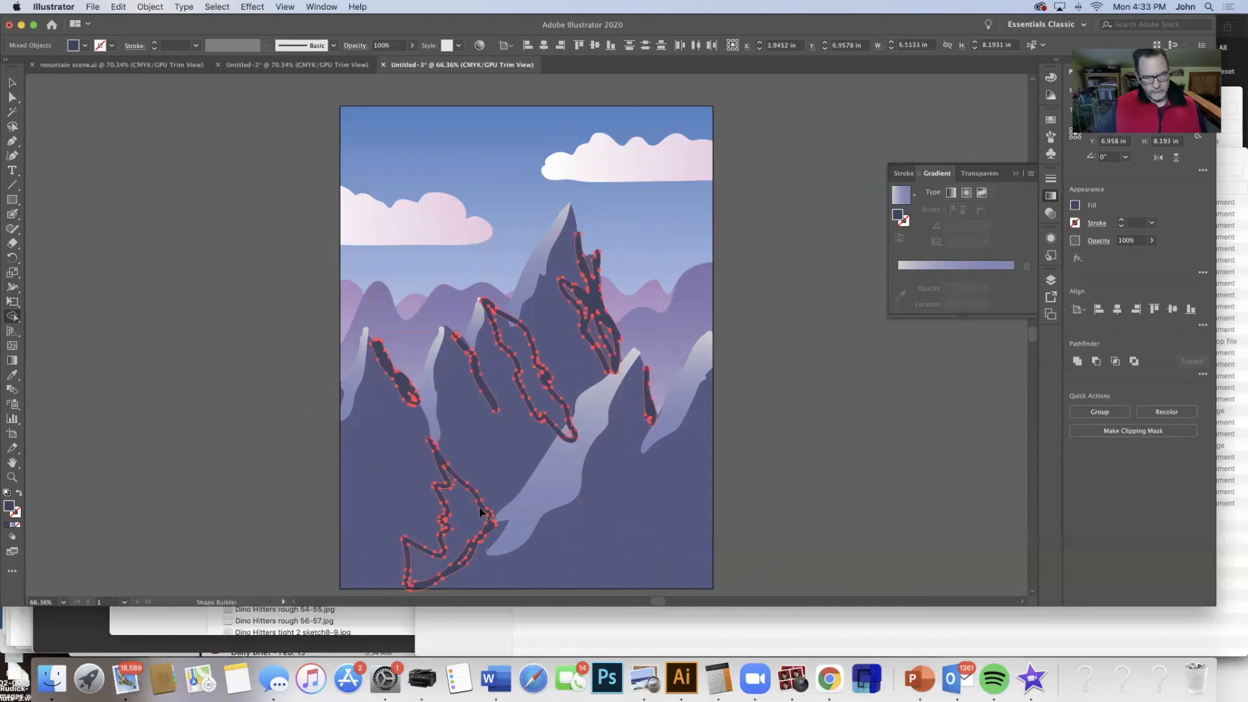
click(459, 514)
click(409, 393)
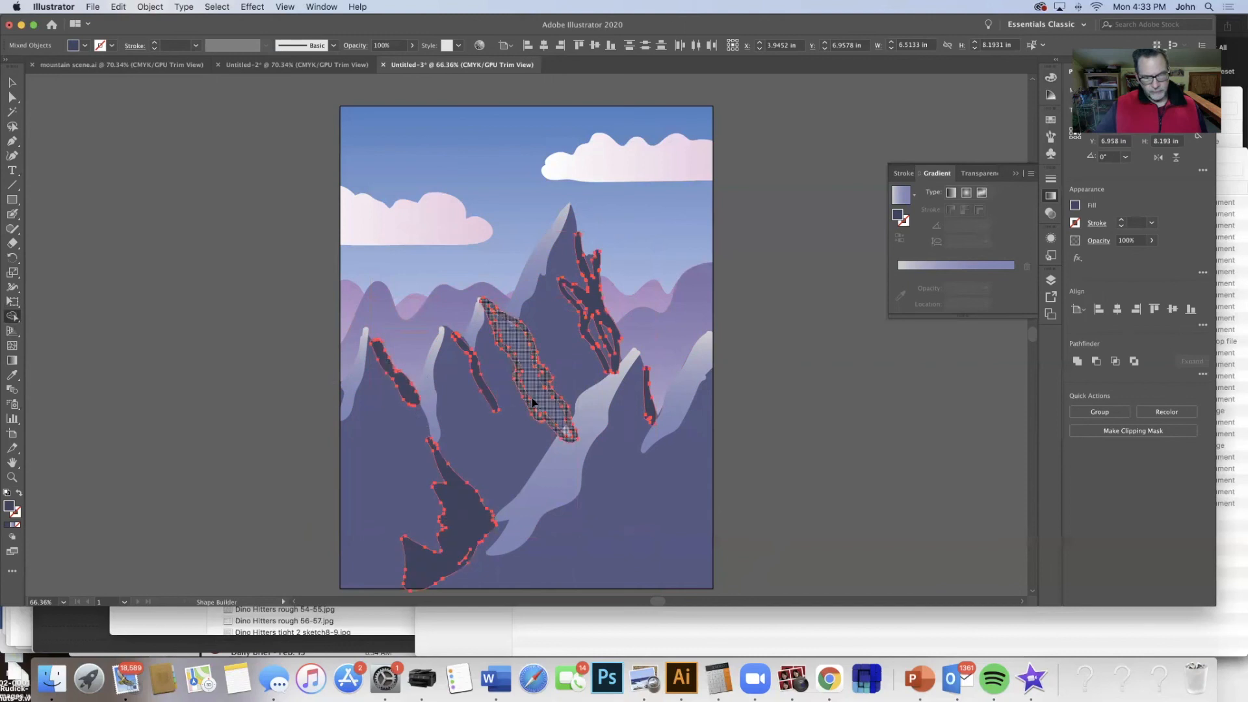
click(532, 402)
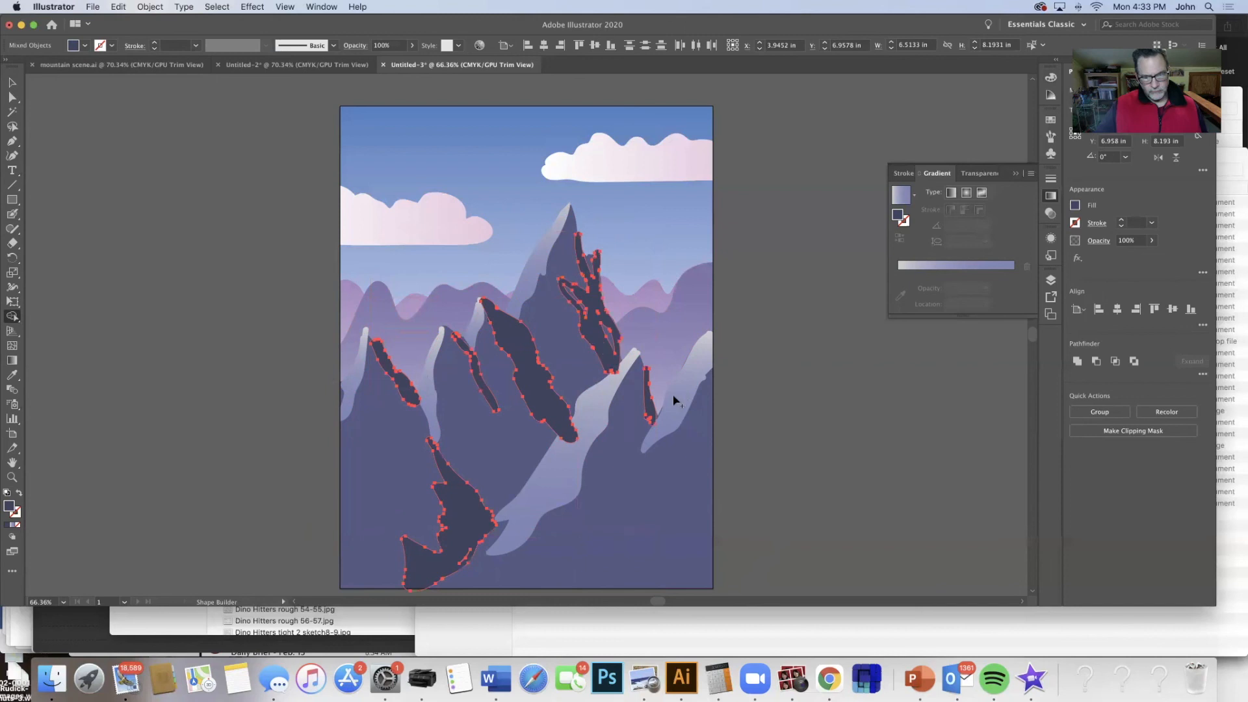
click(647, 411)
click(609, 329)
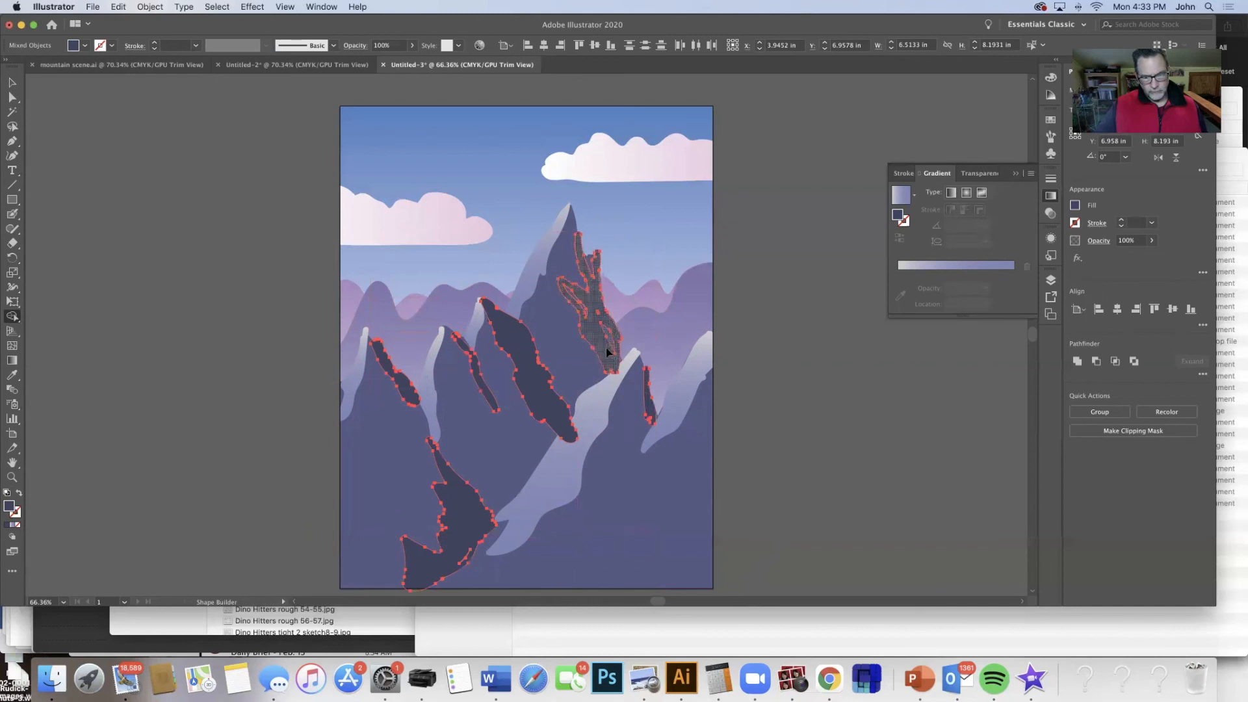
drag(584, 287, 613, 344)
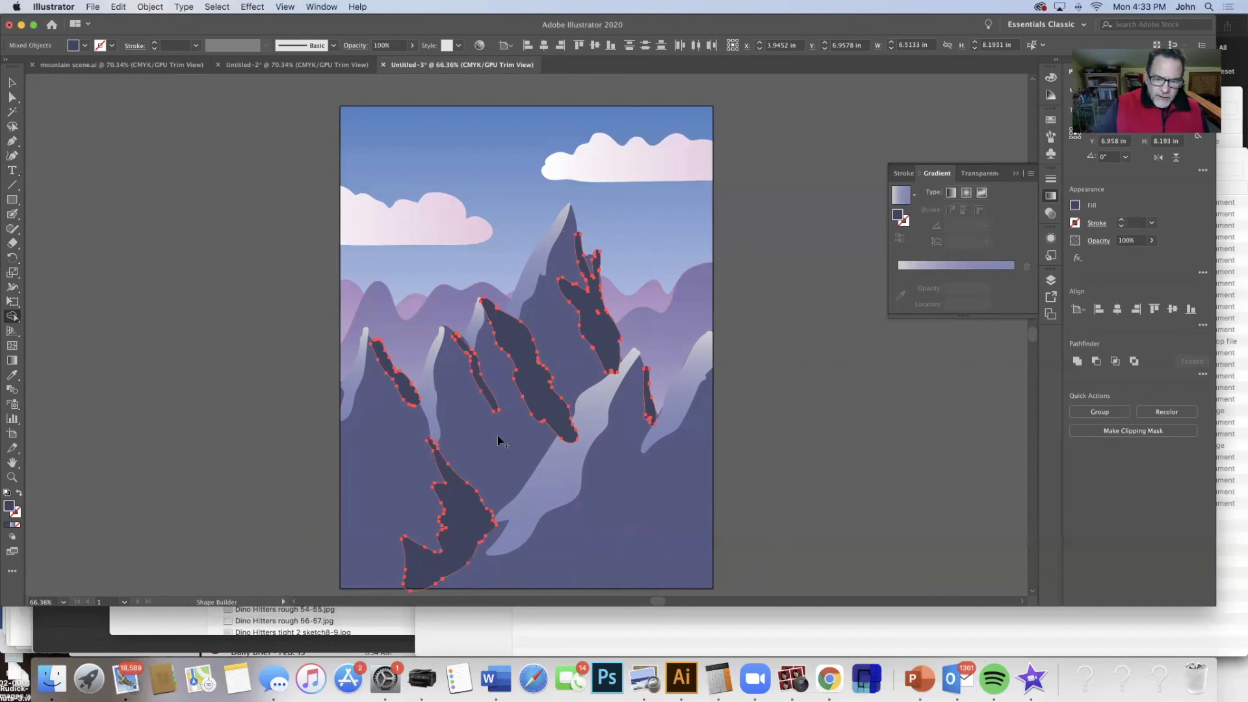
Erase the shadow edges that overlap the large highlight and overhang the foreground peak's slope, and deselect the shapes
click(12, 243)
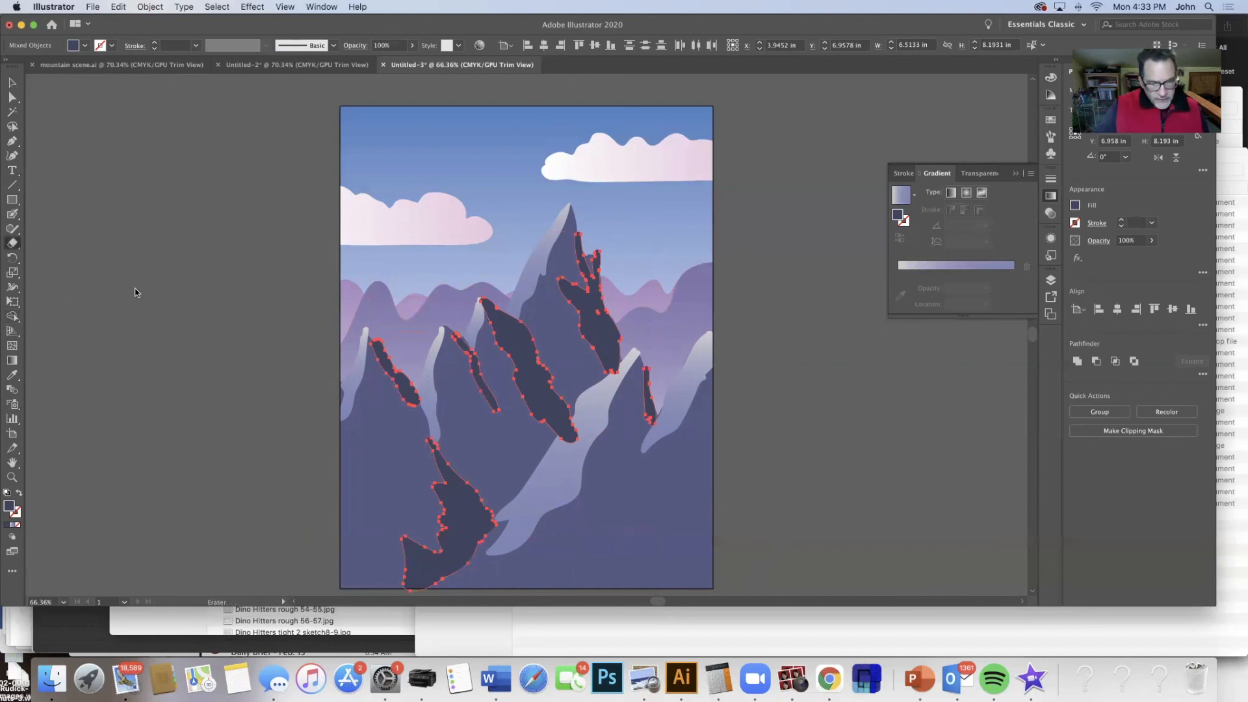
drag(578, 423, 563, 436)
drag(415, 377, 431, 412)
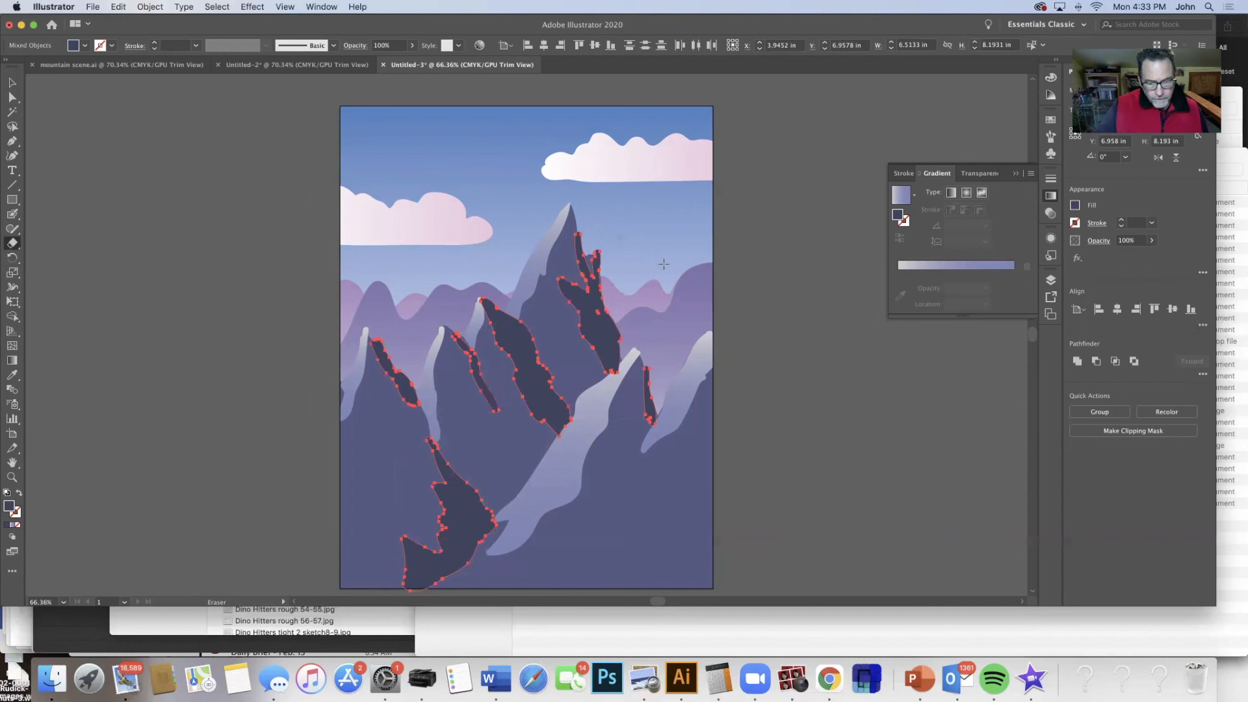
drag(647, 361, 658, 394)
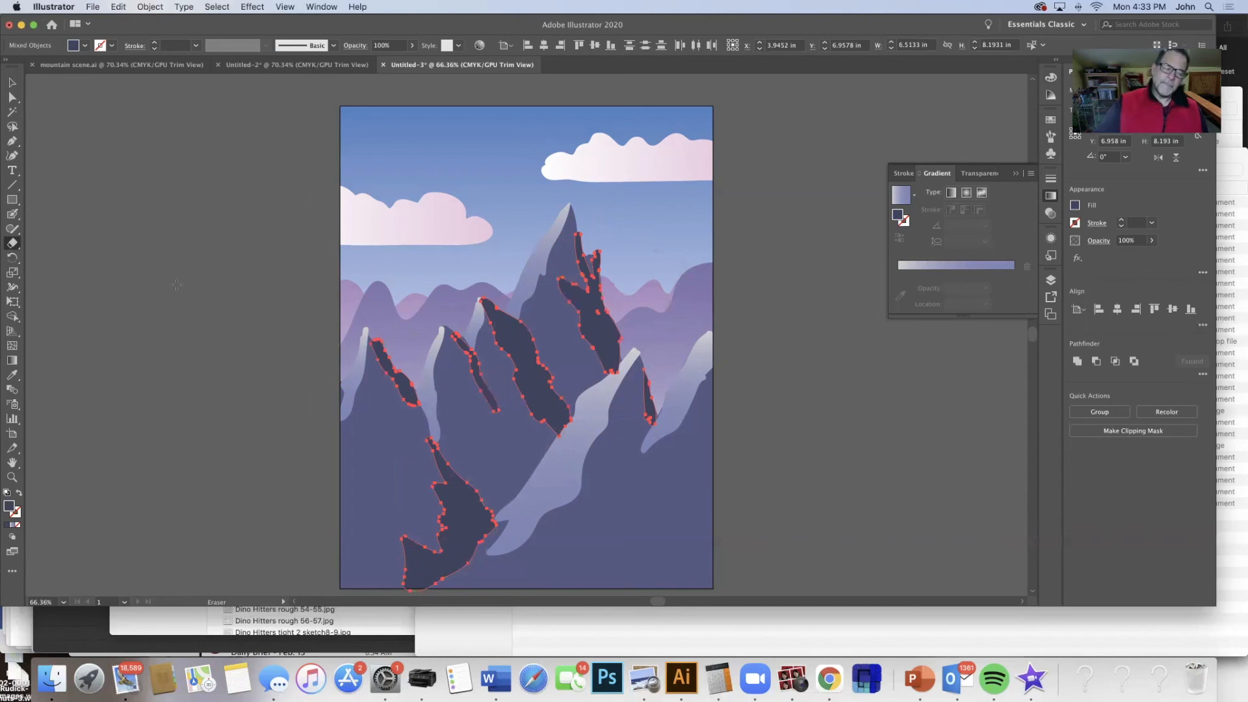
click(12, 82)
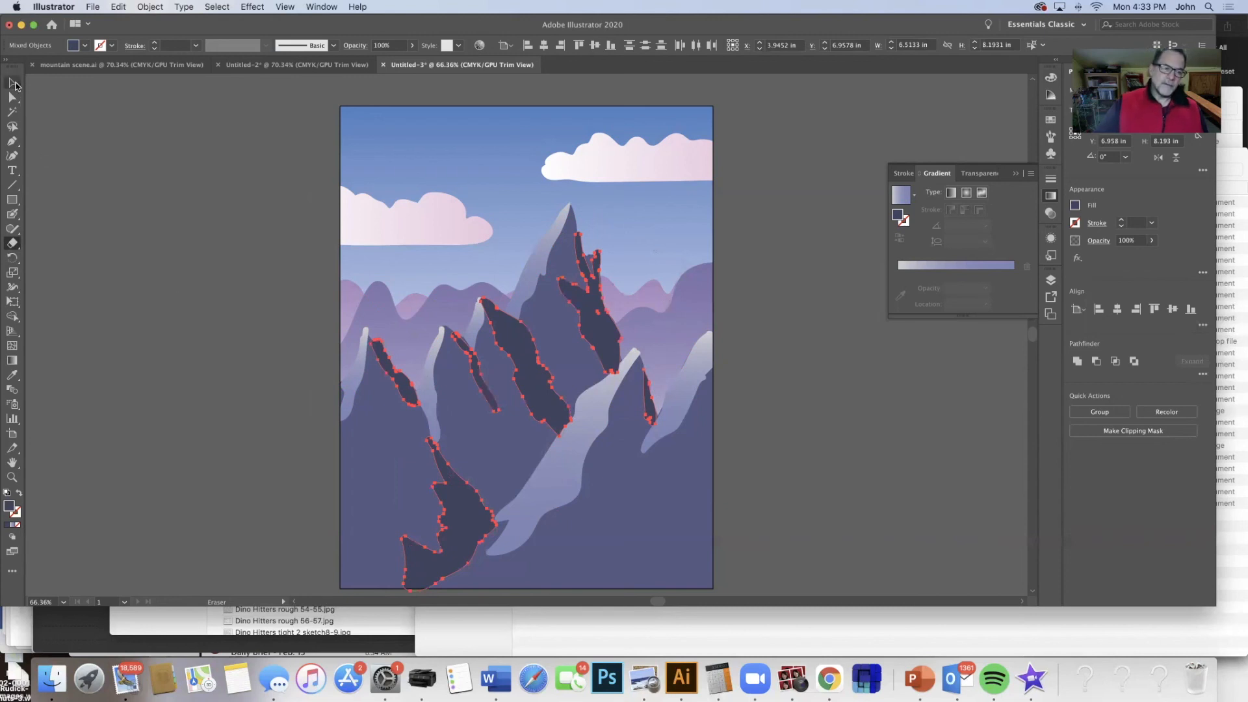
click(147, 150)
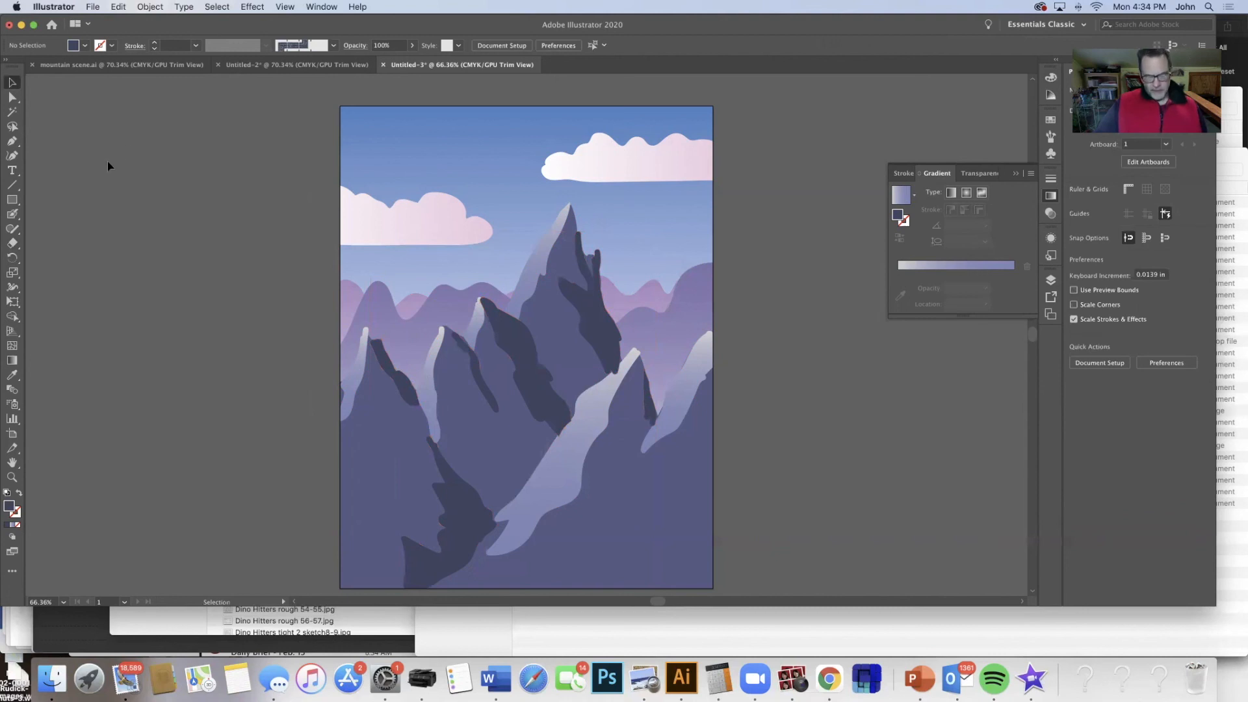
Reselect the shadows, narrow the second and far-left peaks' ones along their left edges, trim the main peak's shadow tips with the Eraser, and deselect
key(a)
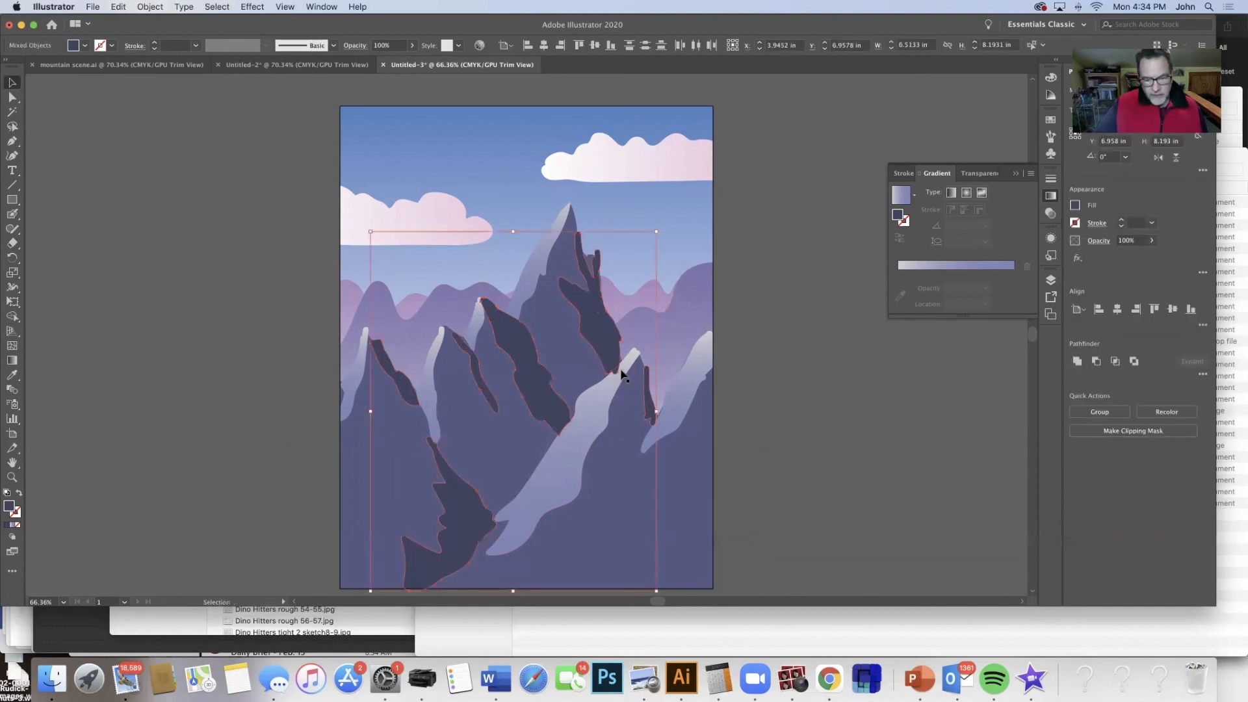
click(12, 242)
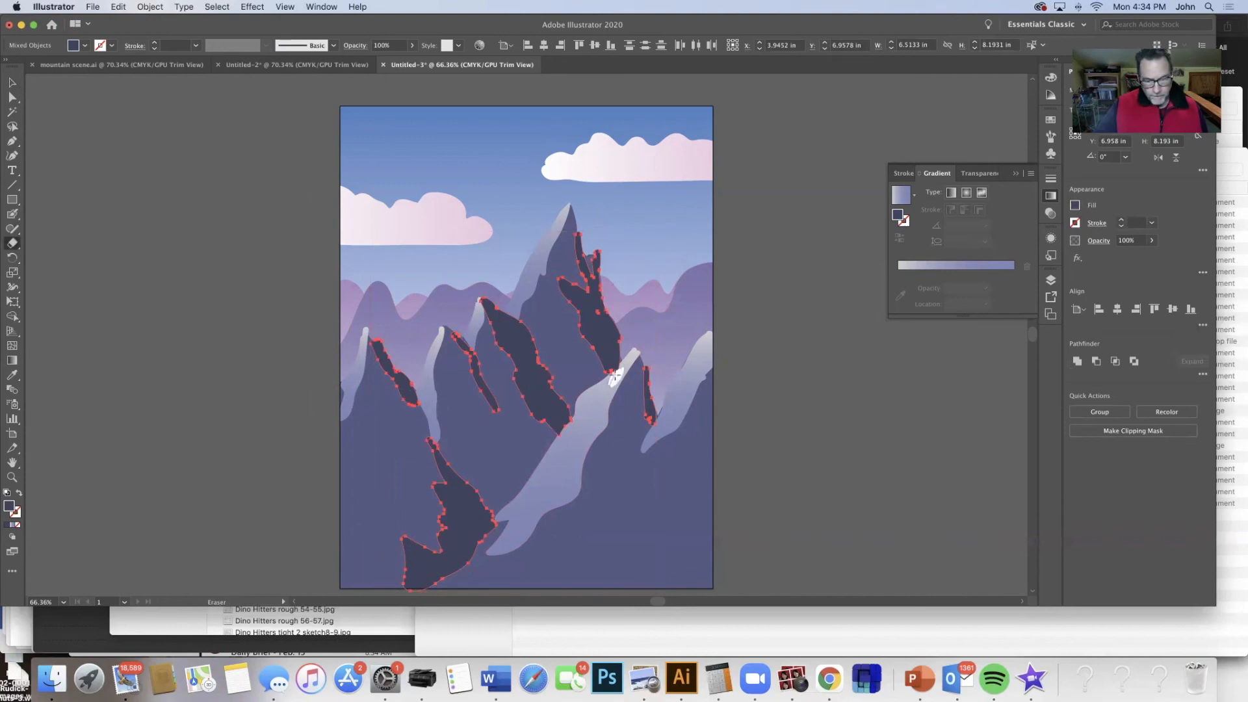
drag(511, 389, 542, 431)
mouse_move(482, 310)
mouse_down()
mouse_move(501, 354)
mouse_move(508, 362)
mouse_move(494, 338)
mouse_move(517, 362)
mouse_move(542, 446)
mouse_up()
drag(368, 339, 392, 408)
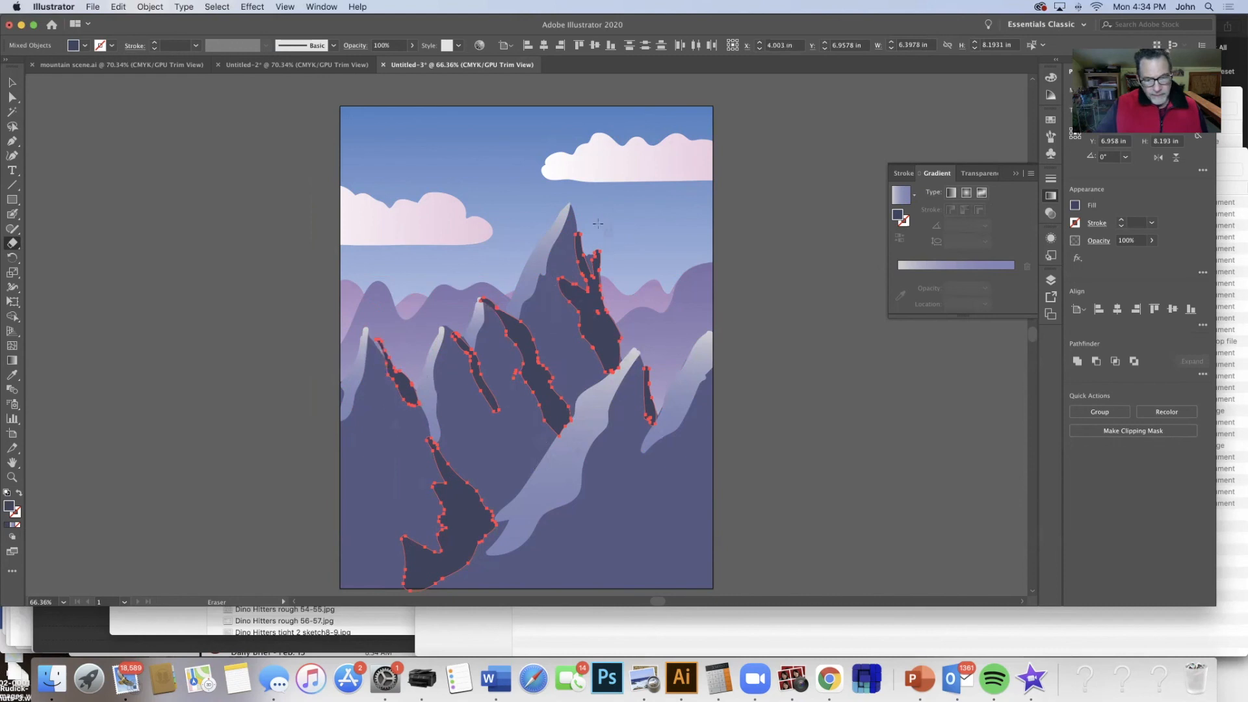
drag(579, 223, 606, 264)
click(11, 83)
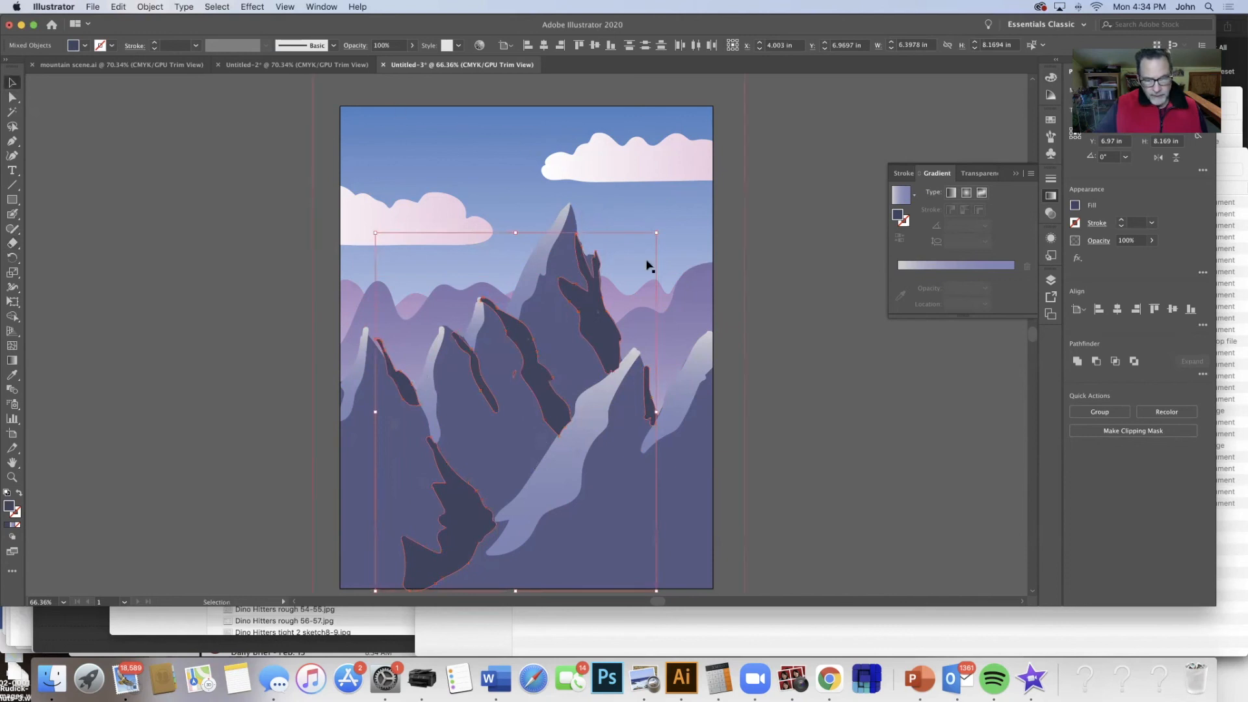
click(190, 312)
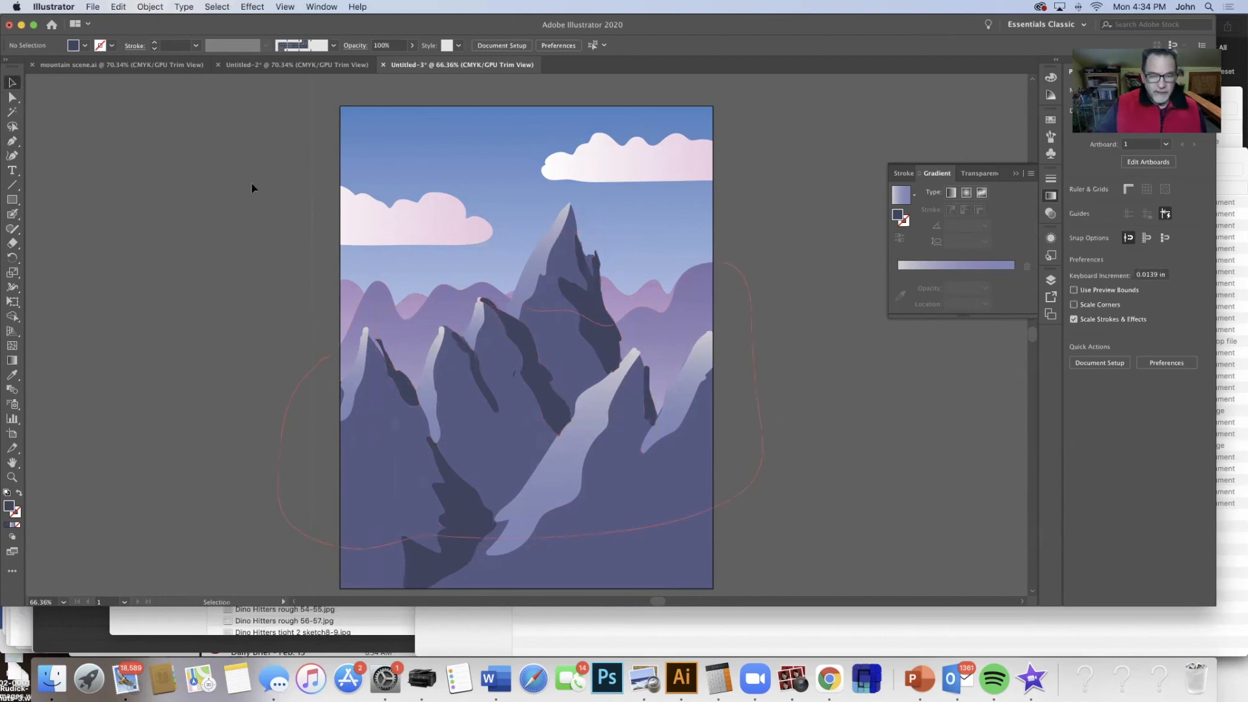
Try to intersect the shadows with the mountain shape, selecting them with the Magic Wand, and clear the selection
click(12, 112)
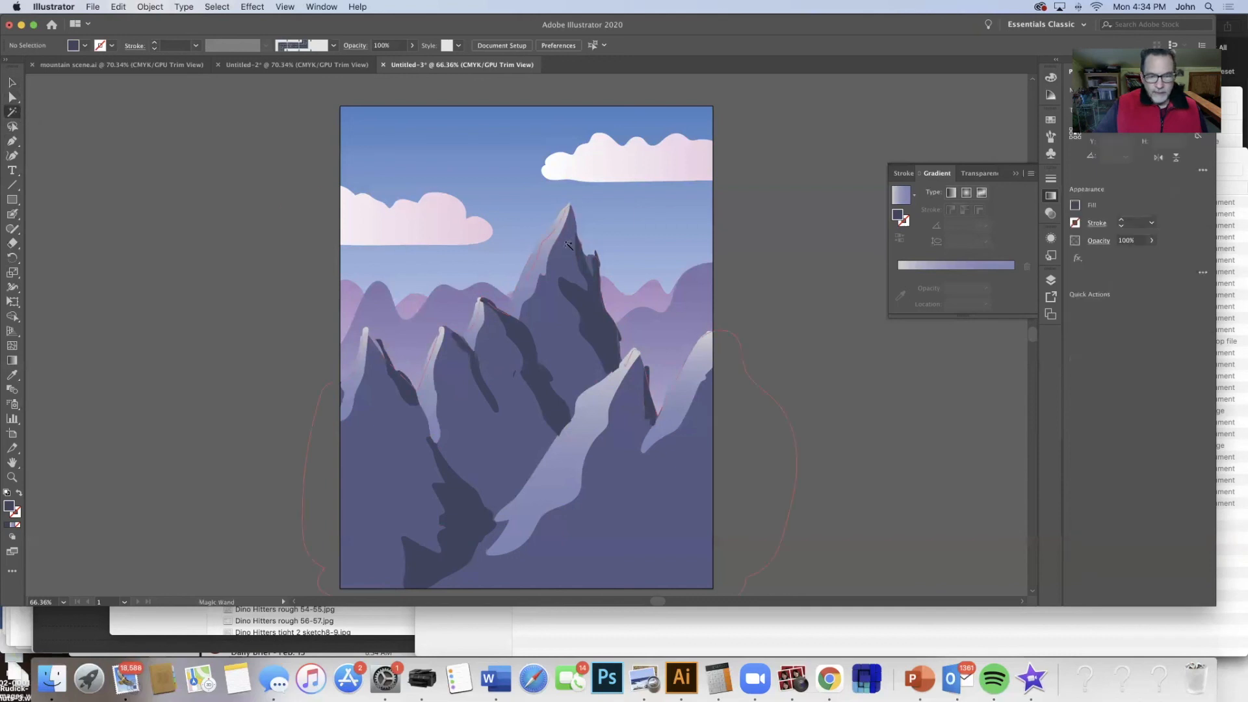
click(664, 457)
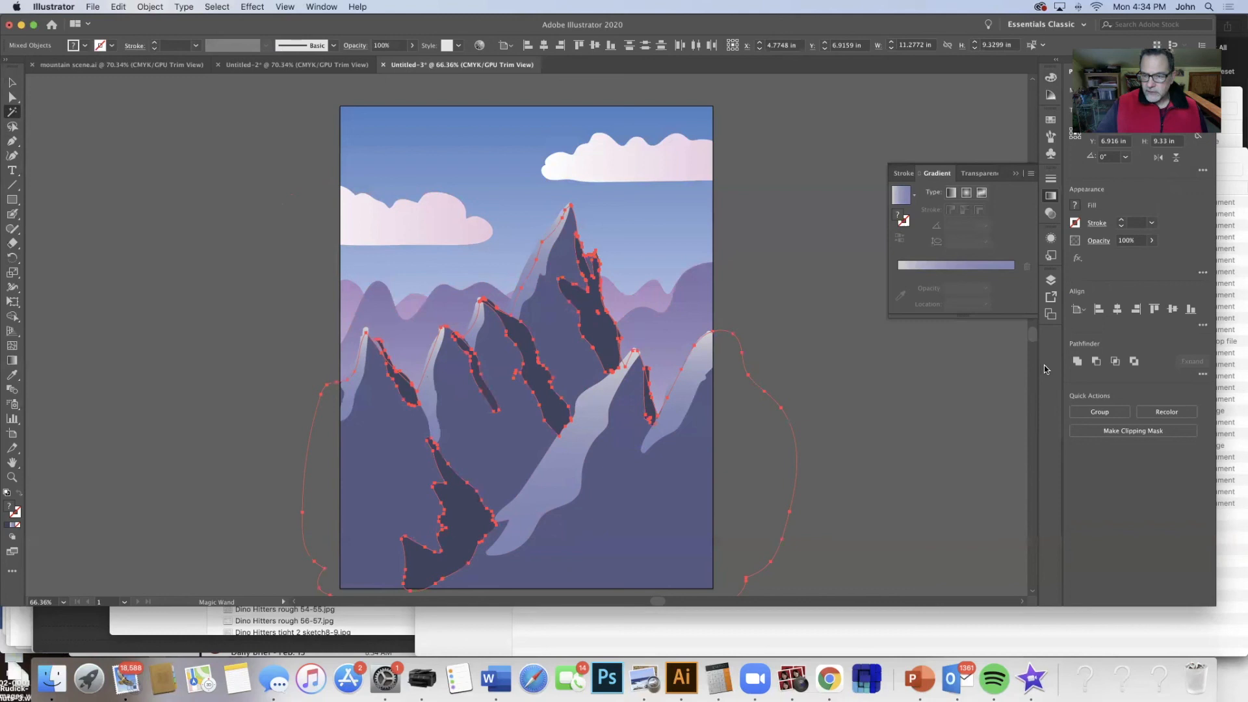
click(1115, 362)
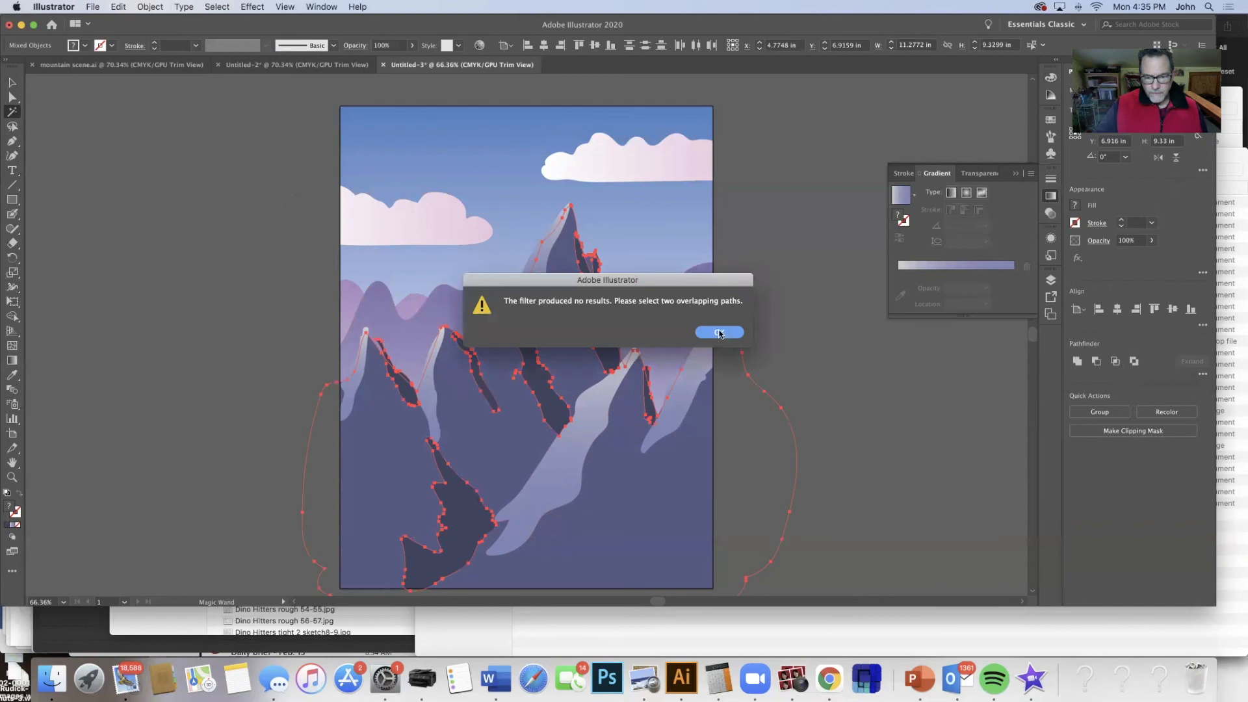
click(719, 332)
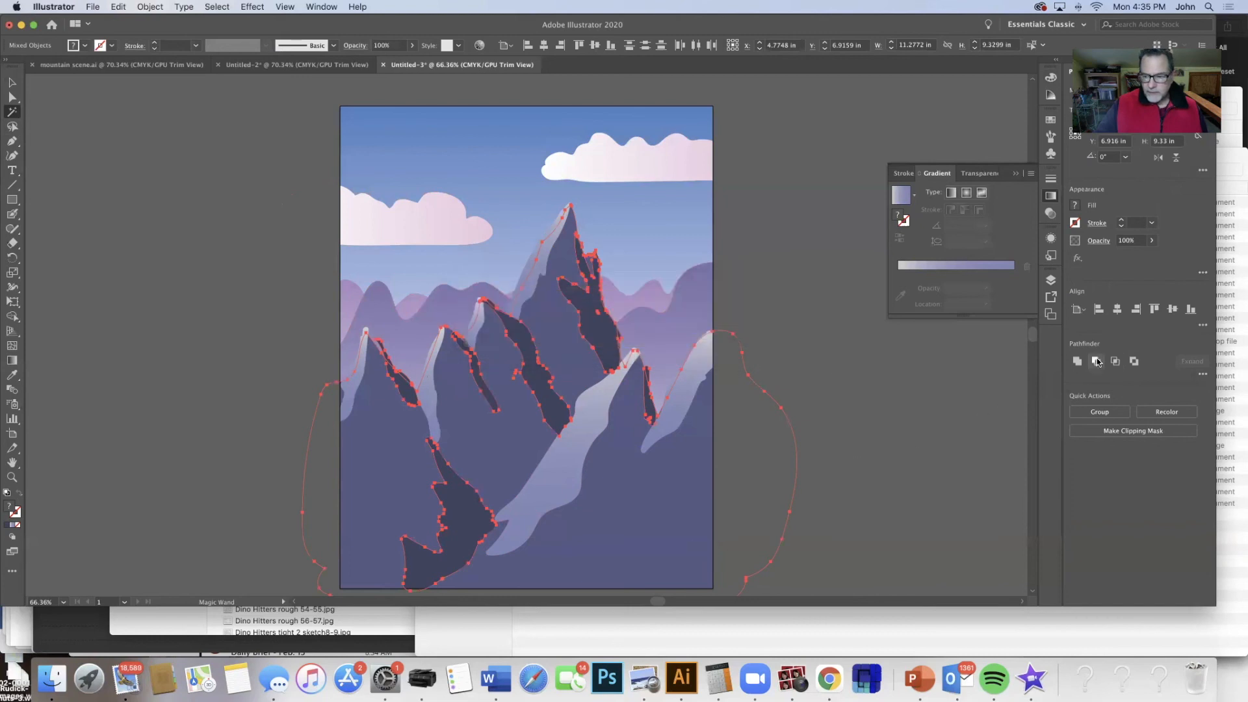
key(v)
click(195, 196)
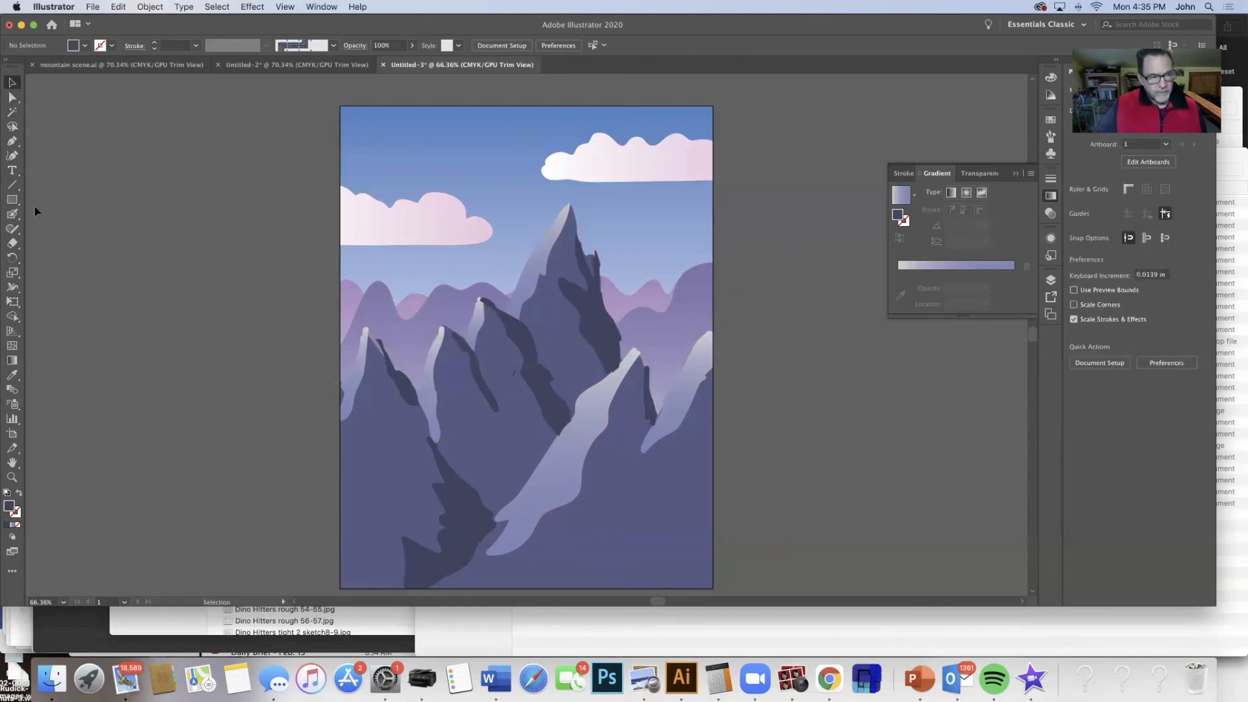
Erase the jagged shadow tip protruding from the main peak's right slope and deselect
click(596, 270)
key(shift+e)
drag(592, 242, 611, 269)
click(12, 82)
click(156, 134)
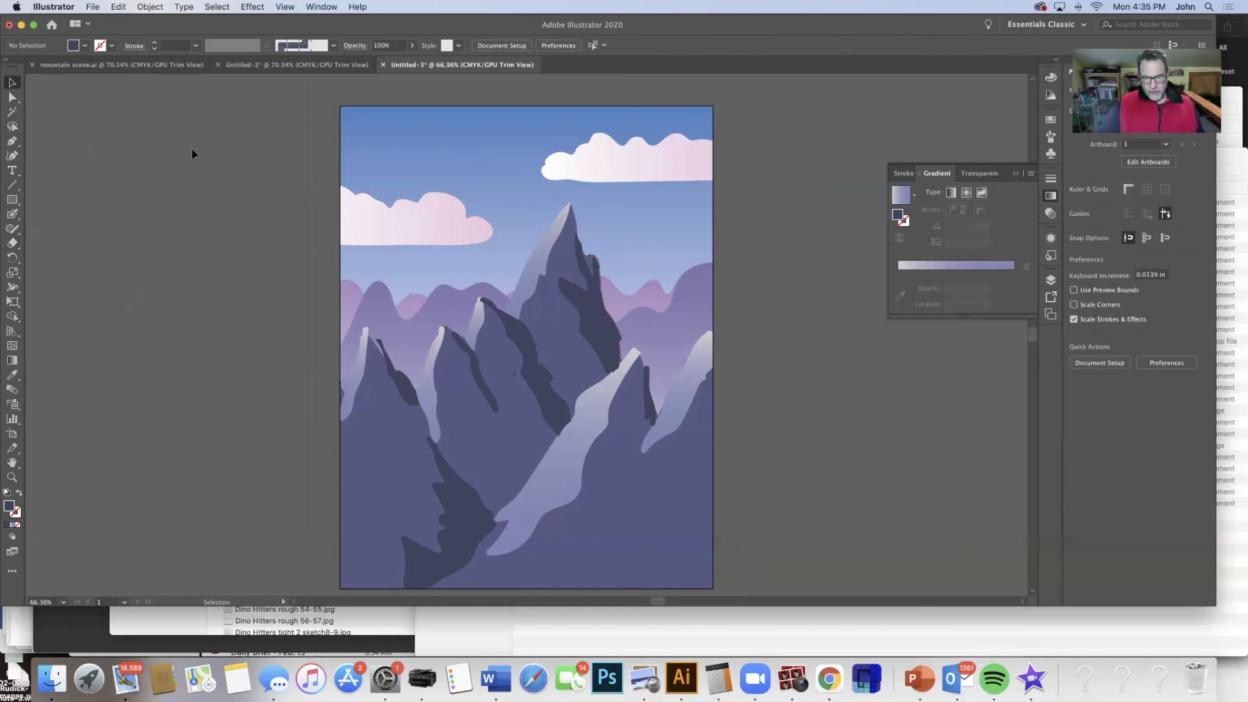
Try subtracting the foreground peak's shadow from the mountain shape with Minus Front, and undo it
click(646, 394)
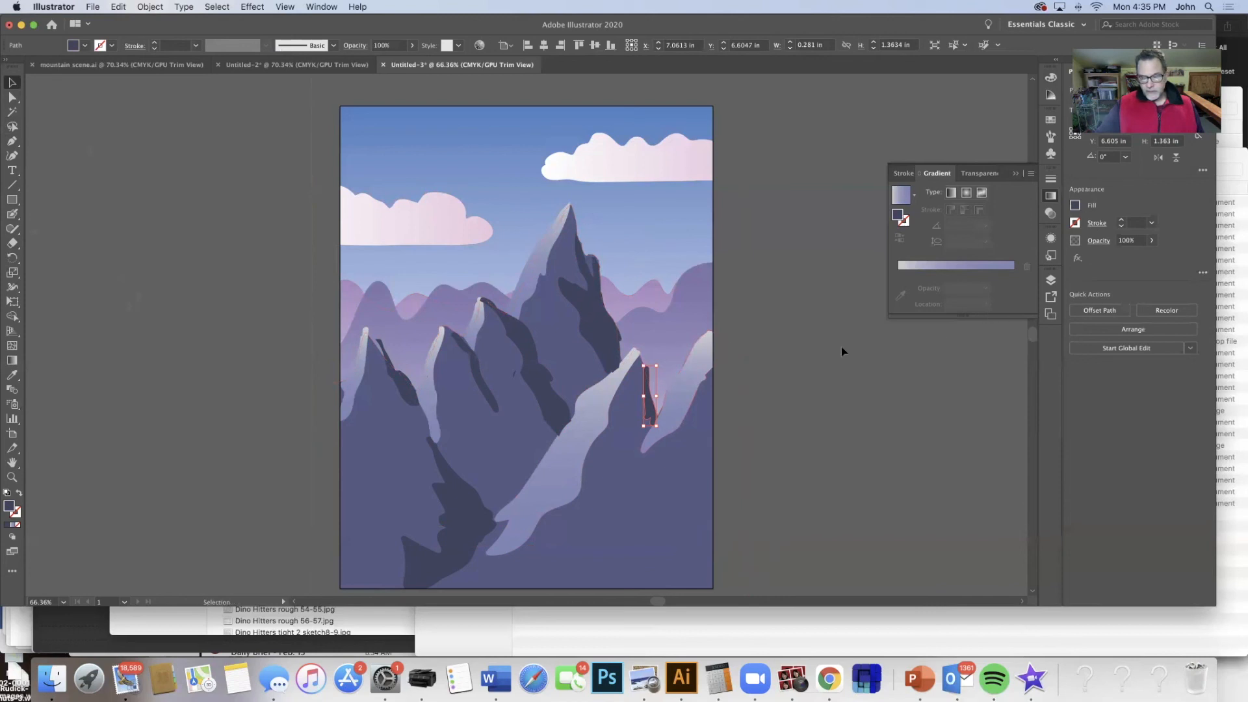
shift+click(633, 372)
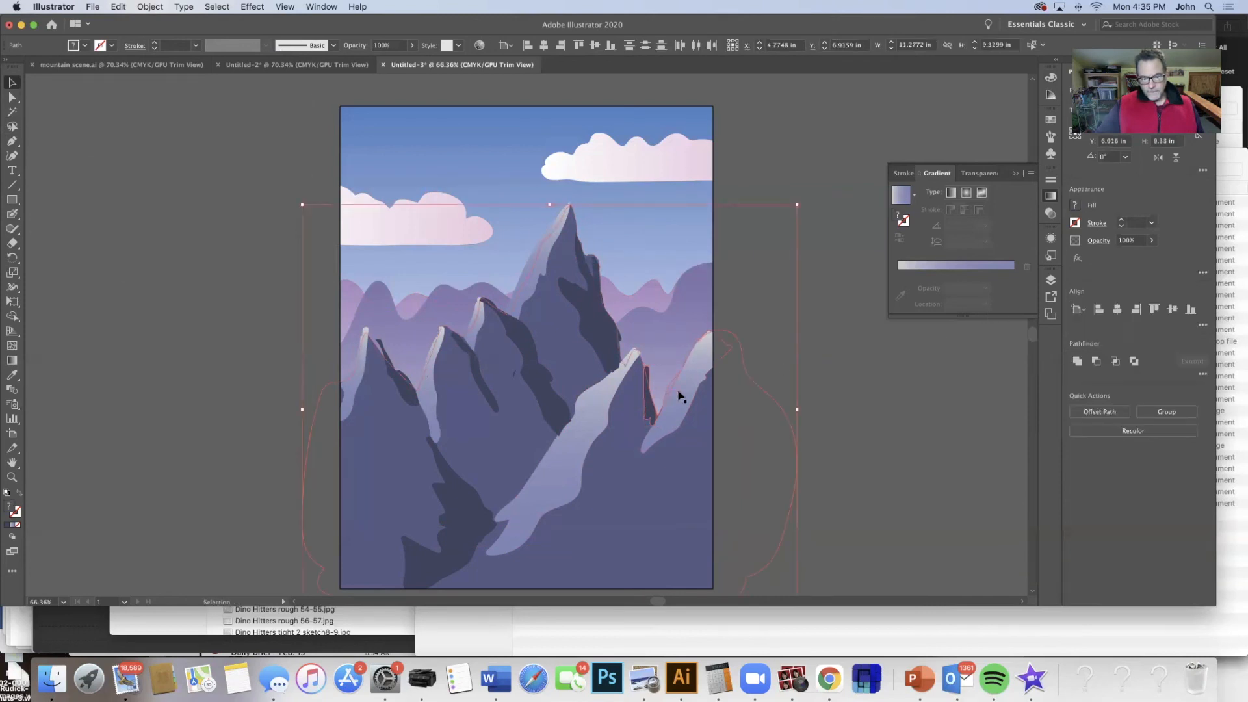
click(1097, 361)
key(super+z)
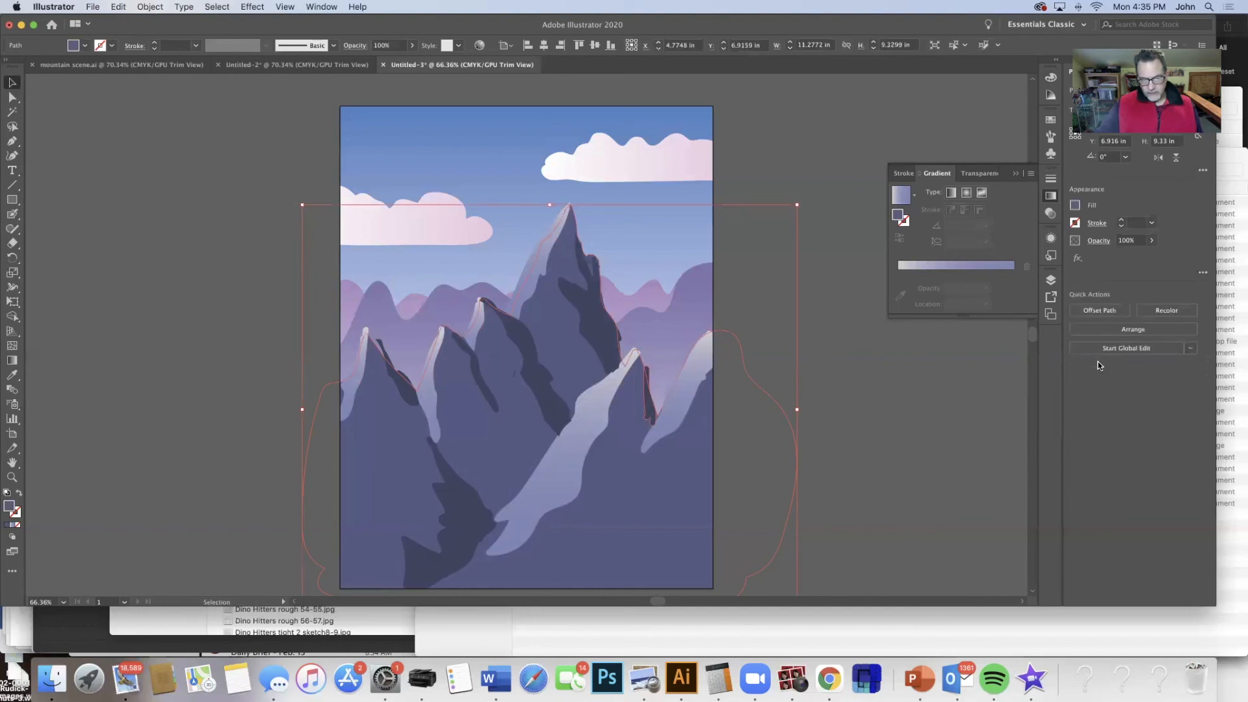
Erase the shadow edge protruding from the foreground peak's right slope with the Eraser and deselect everything
click(12, 243)
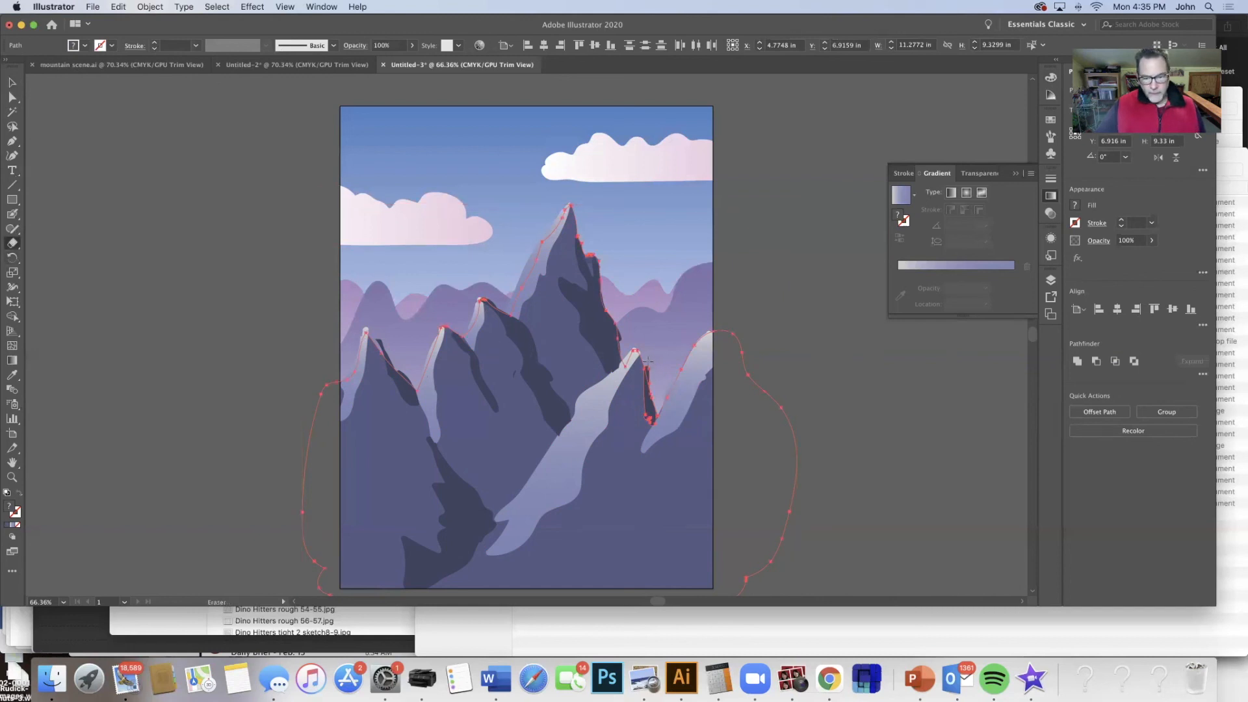
drag(646, 356, 656, 381)
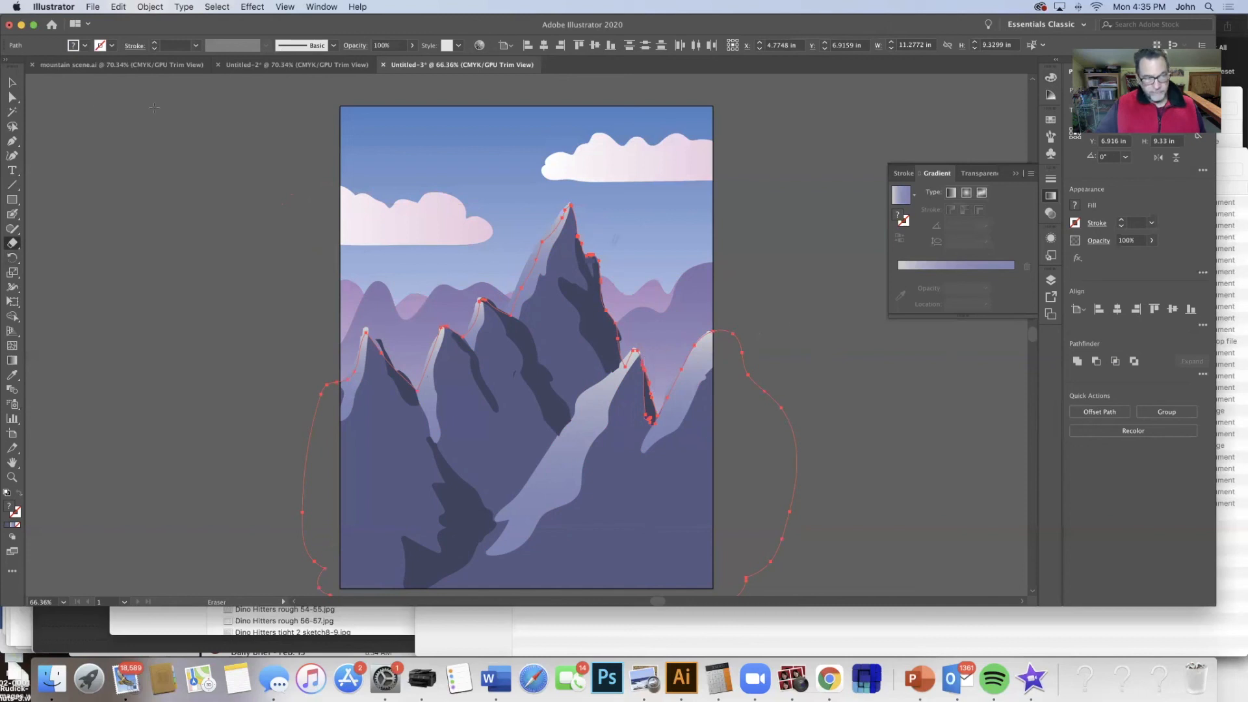
click(13, 82)
click(116, 127)
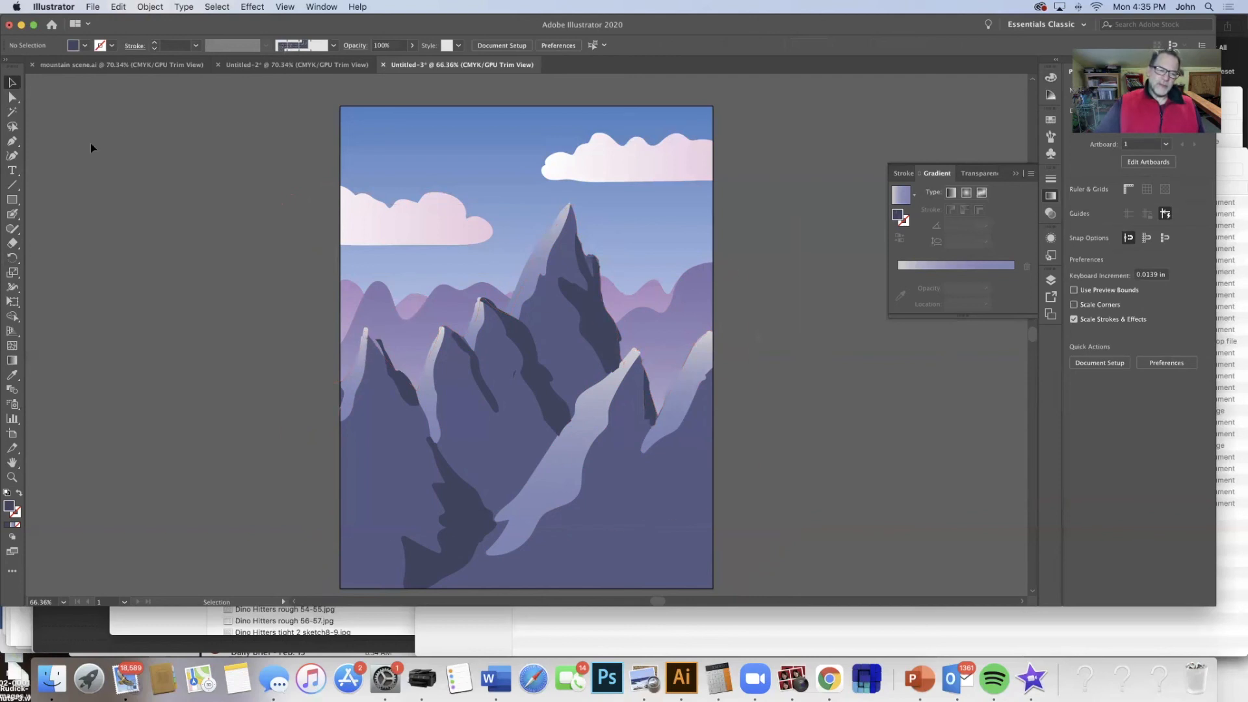
Try trimming the upper tip of the far-left peak's shadow with the Eraser, and undo it
click(402, 384)
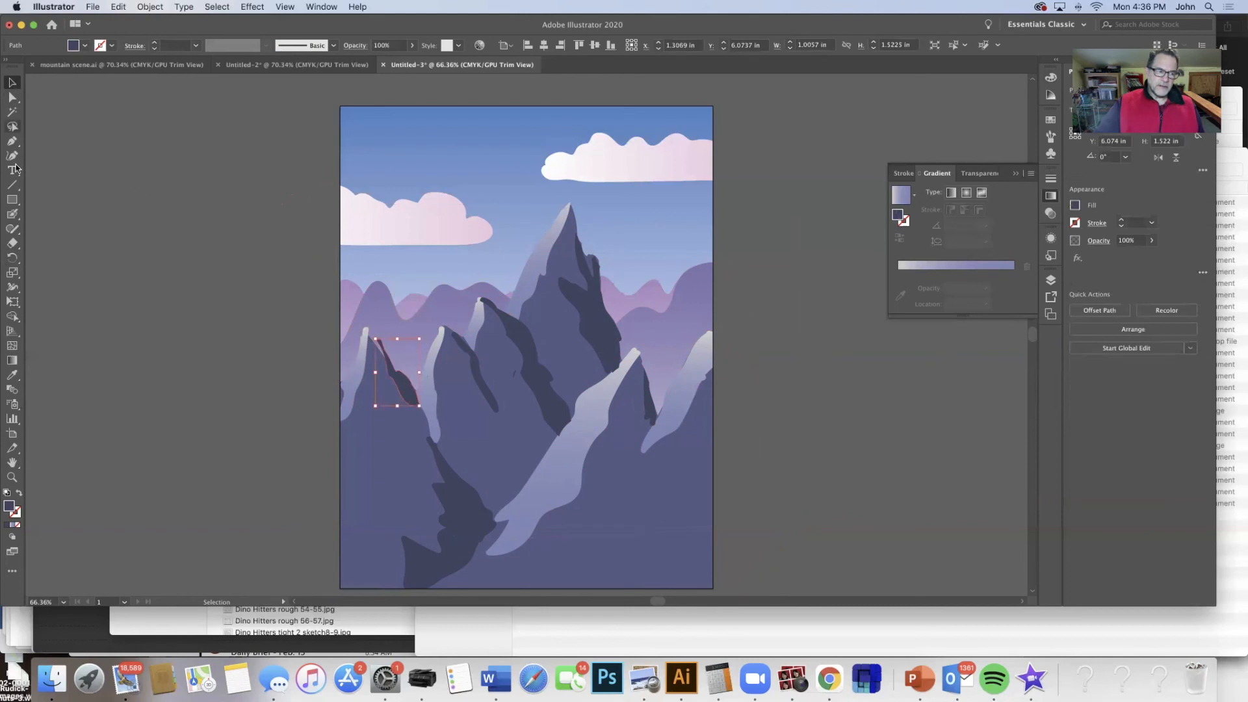
click(12, 243)
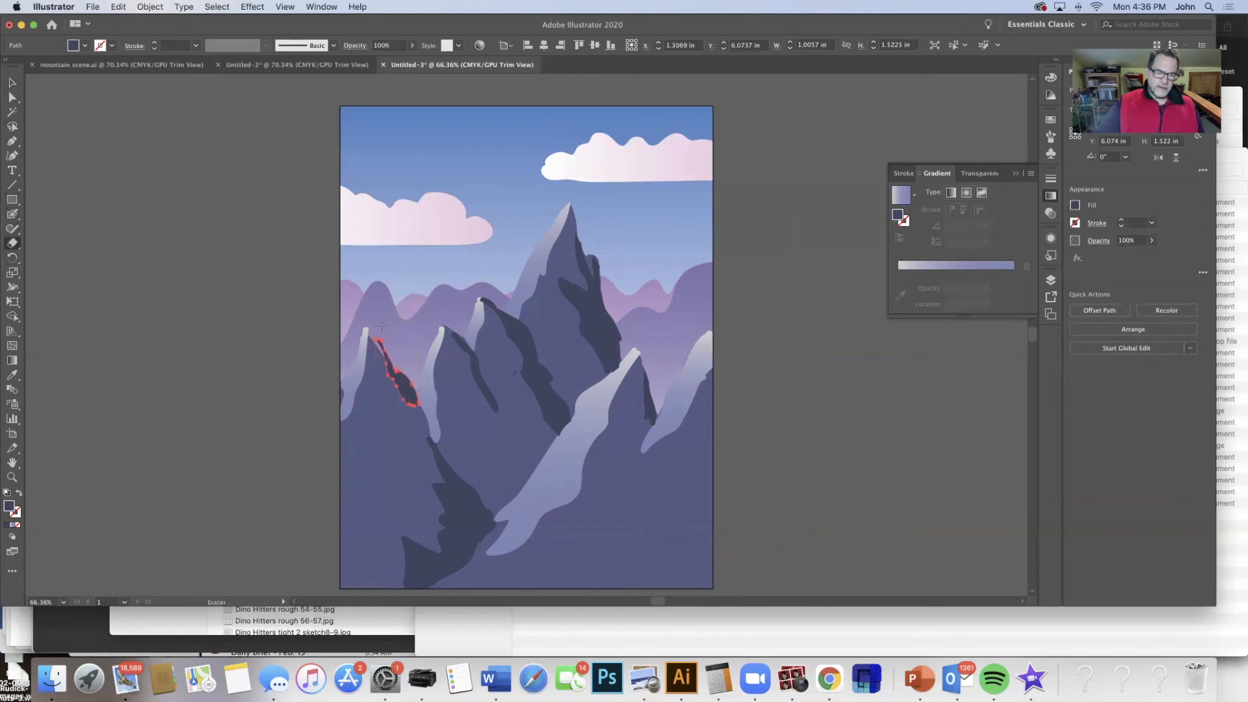
mouse_move(380, 342)
mouse_down()
mouse_move(402, 364)
mouse_move(410, 344)
mouse_up()
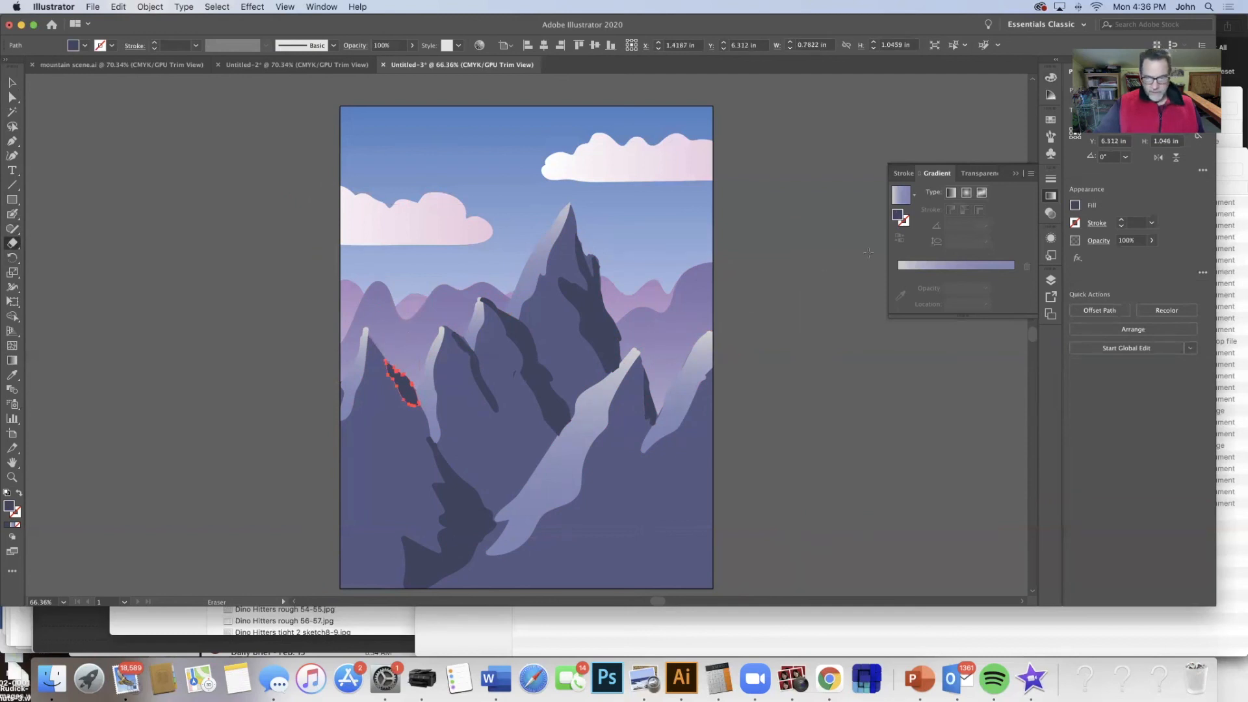
key(super+z)
Fit the far-left peak's shadow to its right slope by shifting it up and left and rotating it about 5° counterclockwise
click(10, 83)
drag(397, 381, 388, 378)
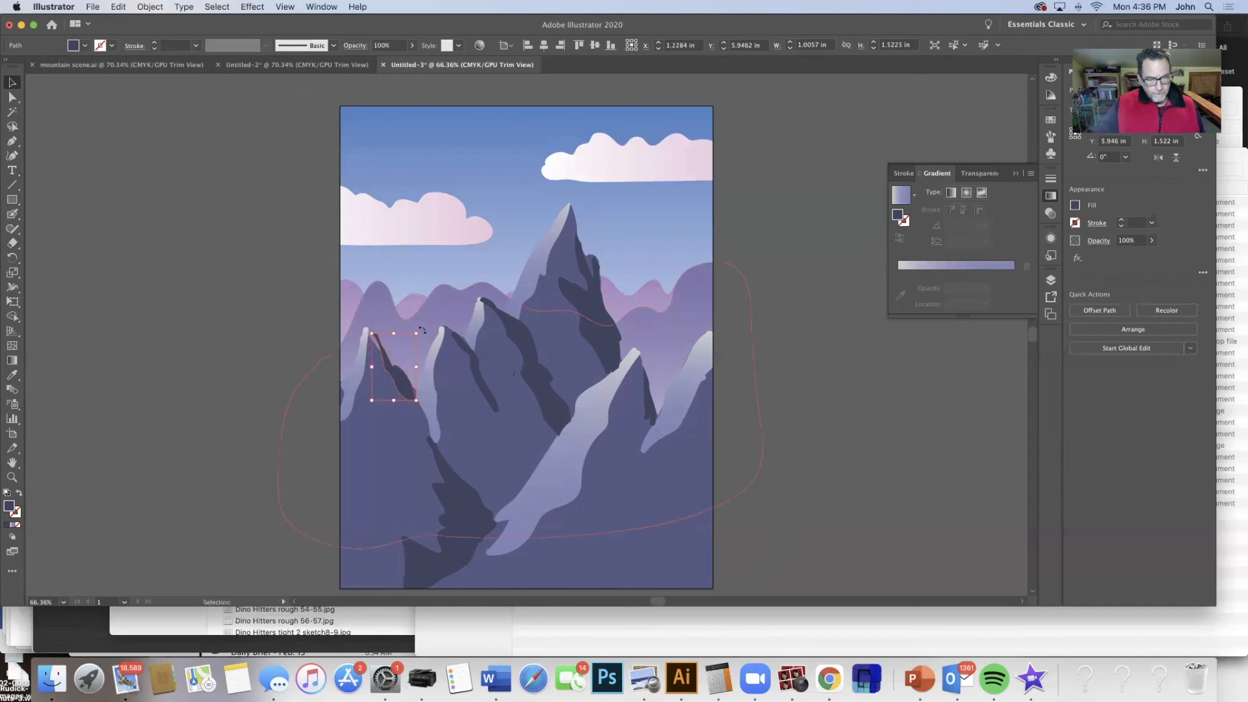
drag(423, 330, 423, 332)
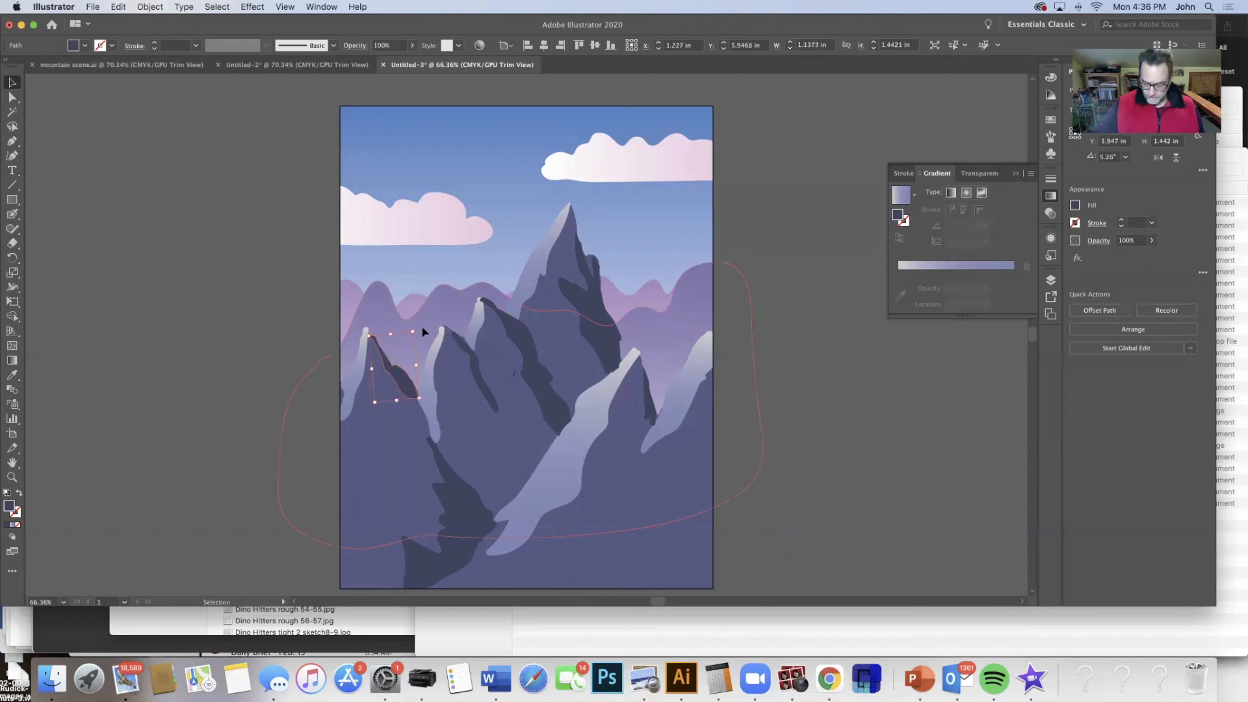
key(Left)
key(Left)
key(Left)
key(Left)
key(Left)
key(Return)
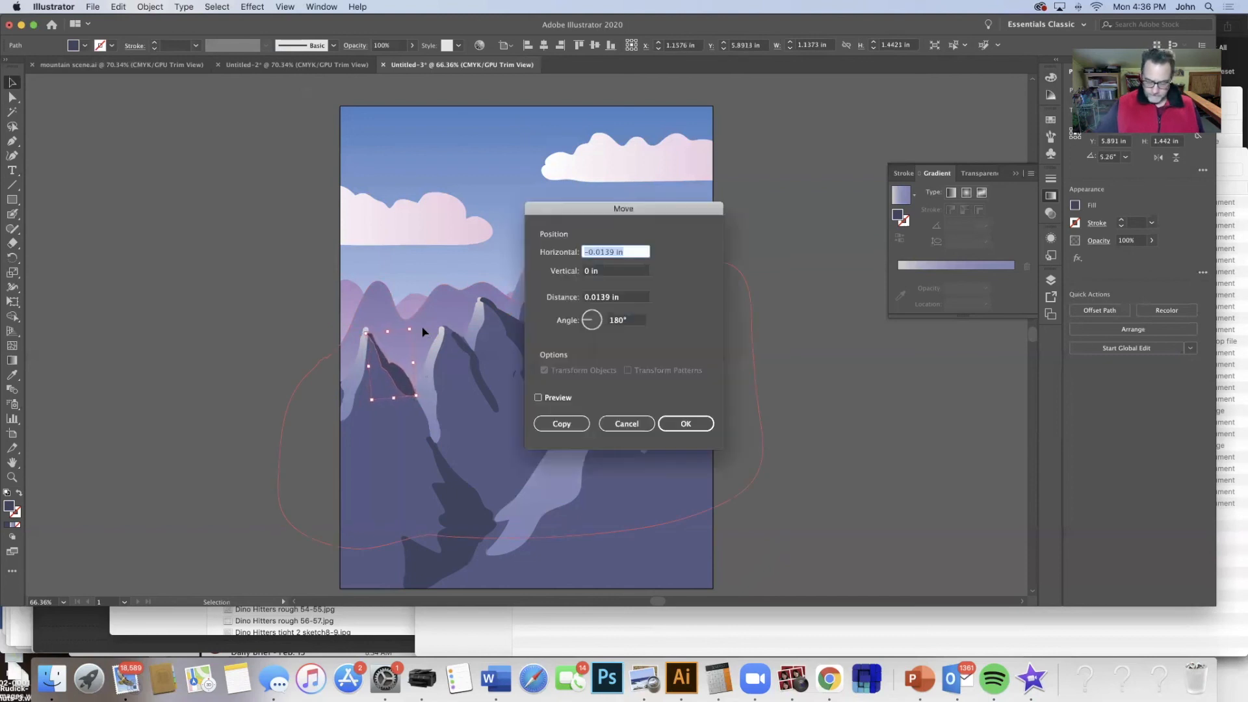
click(626, 424)
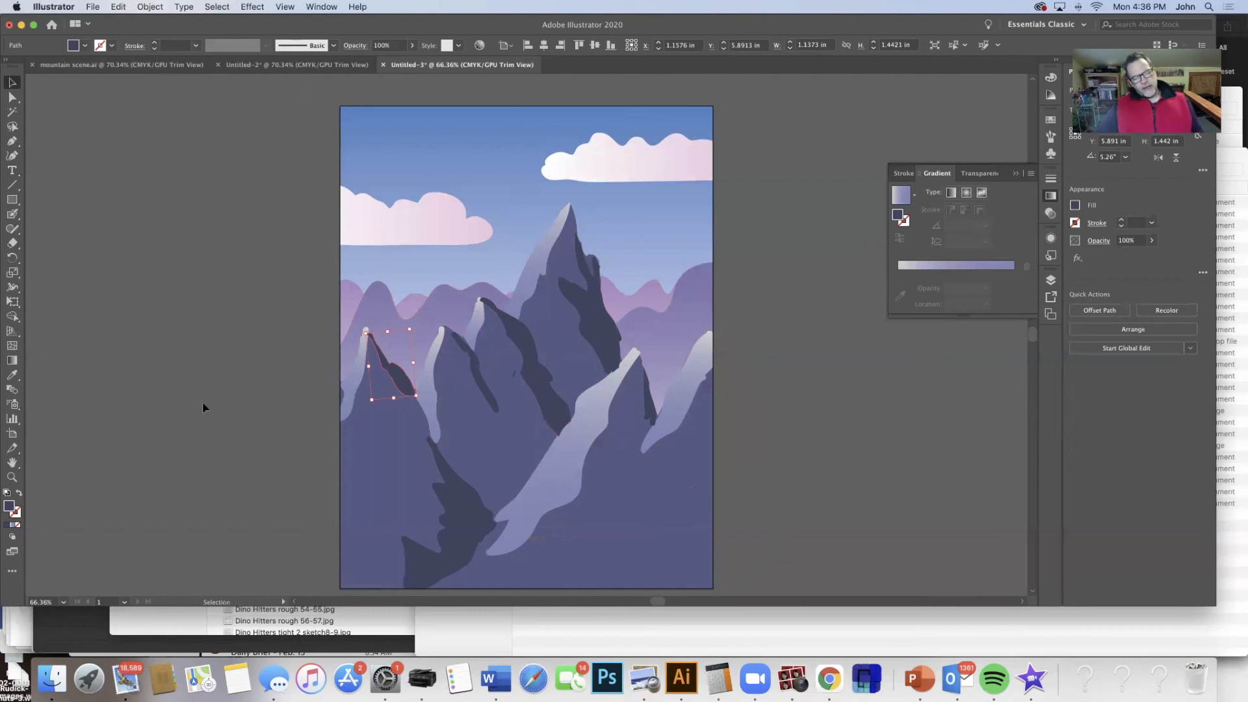
Compare the scene with the mountain artwork in Untitled-2 and mountain scene.ai, and return to Untitled-3
click(261, 69)
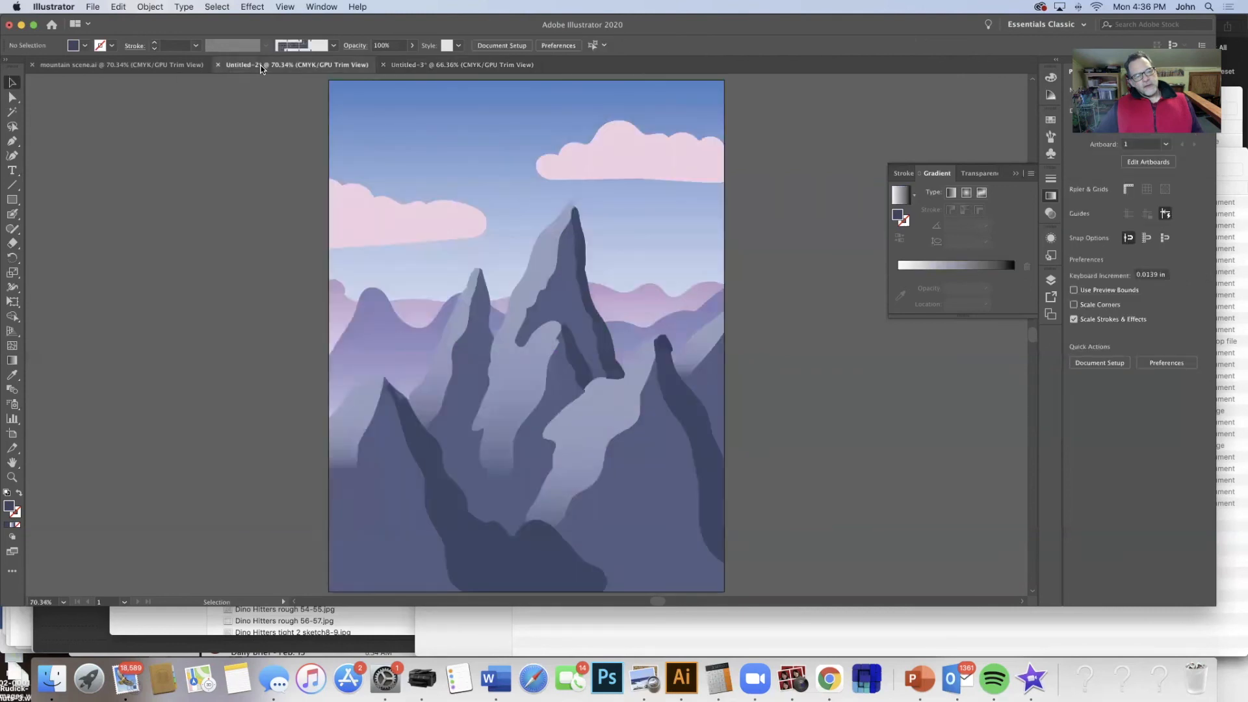
click(150, 64)
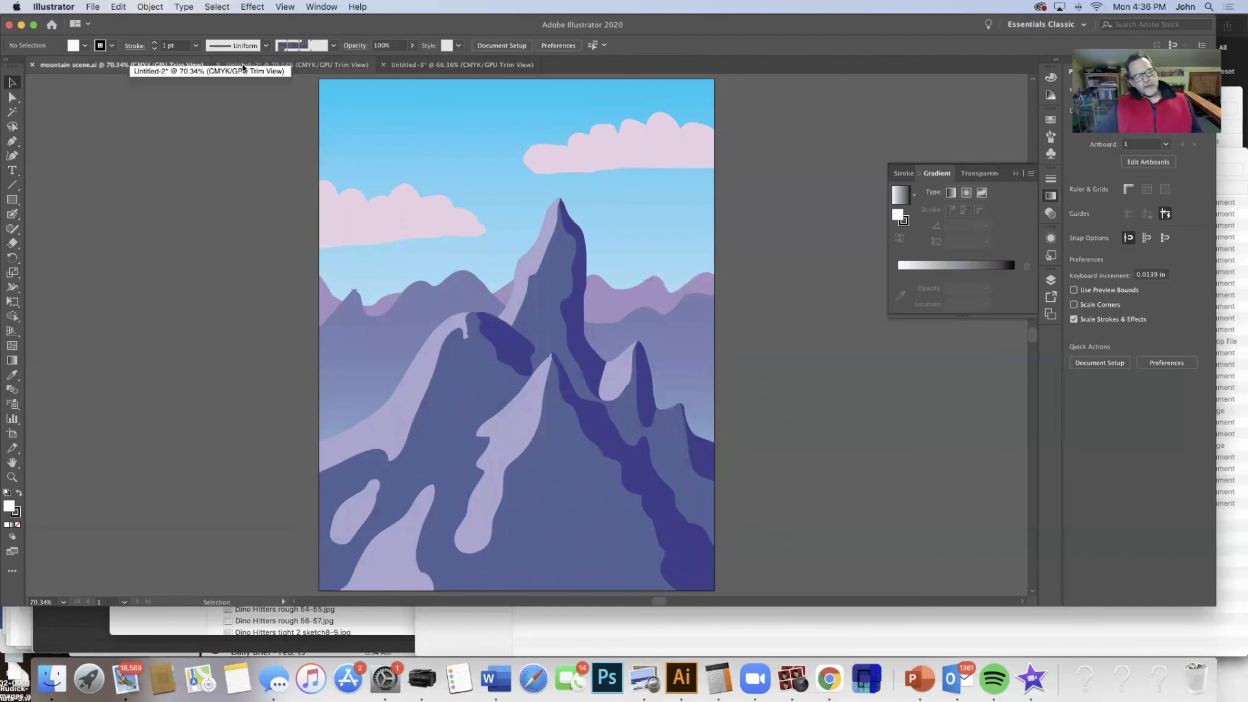
click(404, 66)
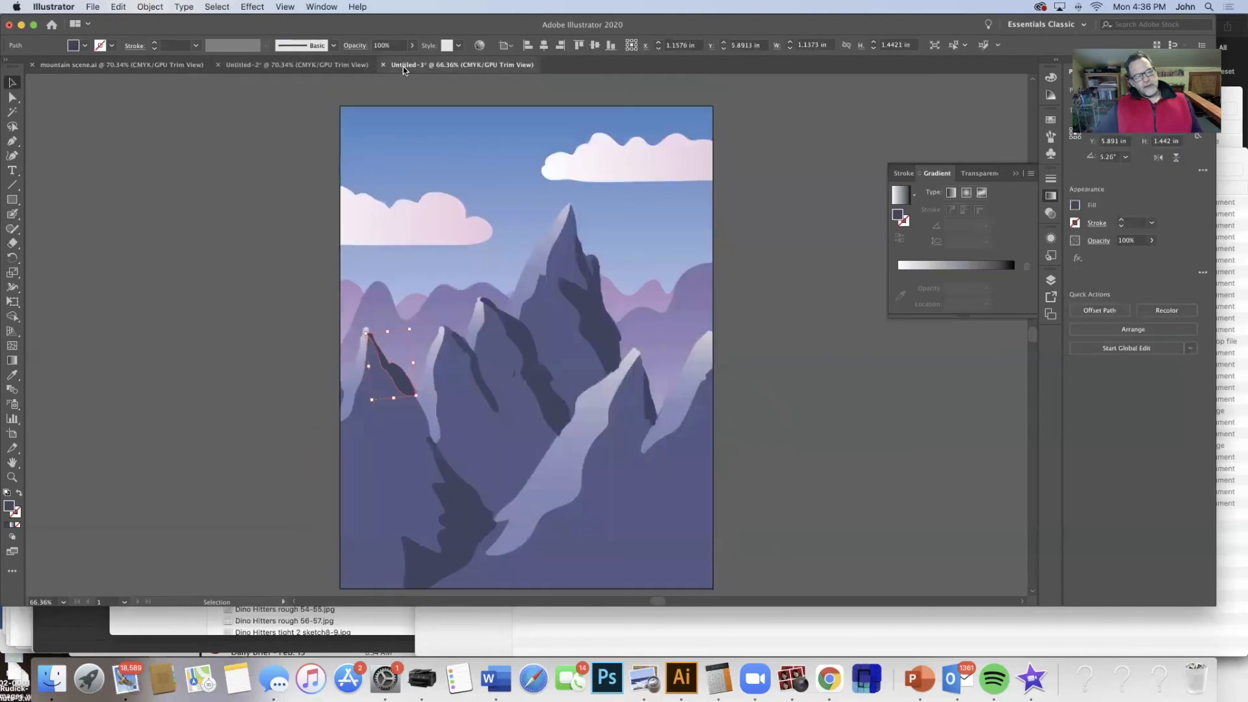